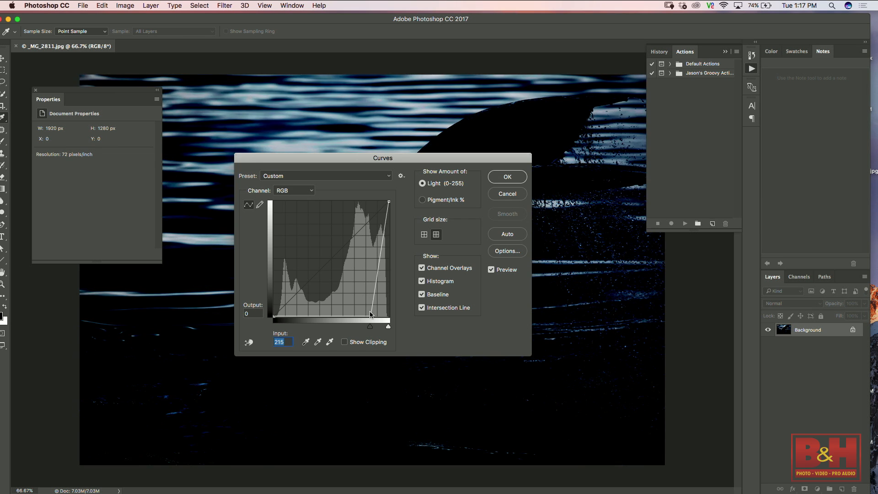
# - Try an S-shaped Curves adjustment directly on the Background, with points at input 172/output 208 and input 75/output 48, and undo it
pyautogui.moveTo(349, 241); pyautogui.dragTo(347, 210)
pyautogui.click(302, 266)
pyautogui.moveTo(302, 266); pyautogui.dragTo(308, 290)
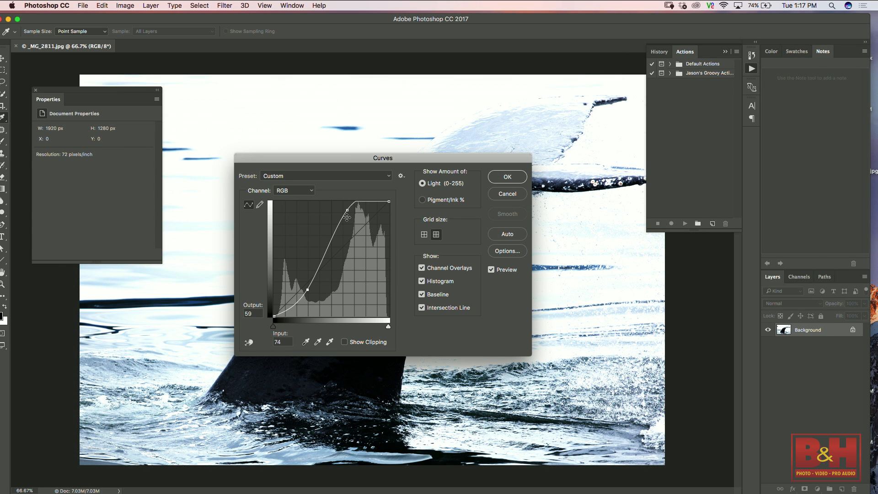
pyautogui.moveTo(348, 210); pyautogui.dragTo(352, 222)
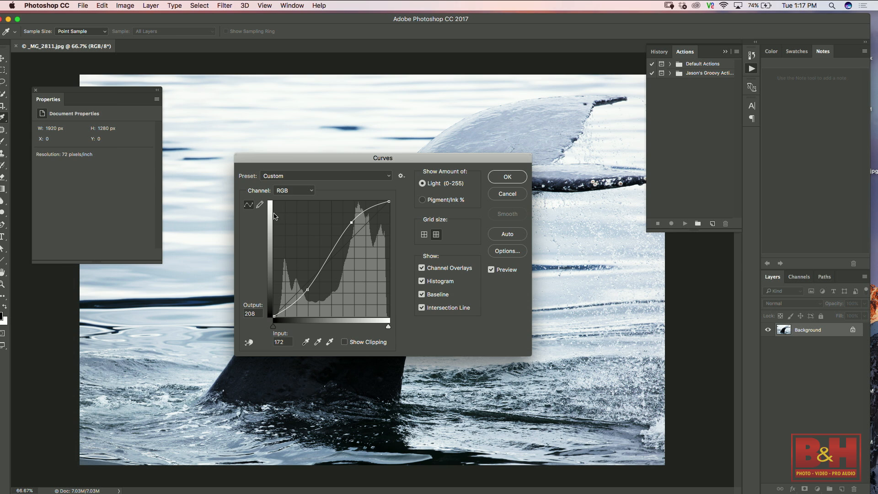
pyautogui.moveTo(308, 290); pyautogui.dragTo(308, 294)
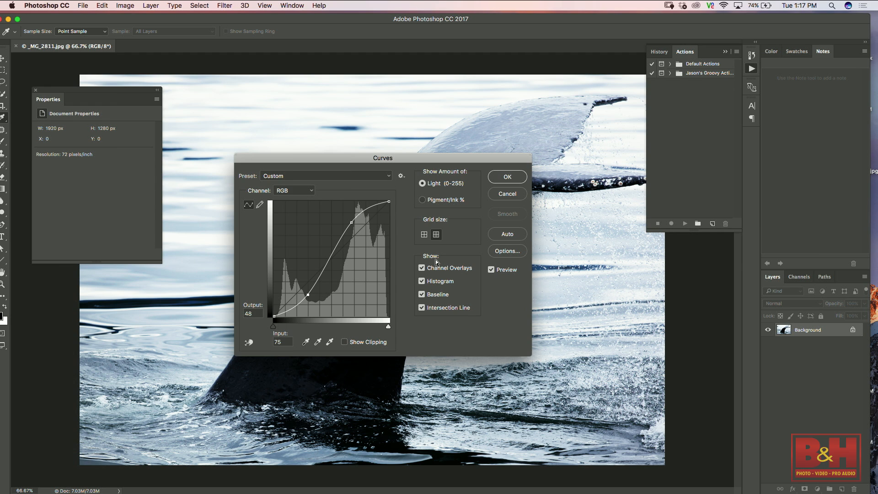
pyautogui.click(516, 182)
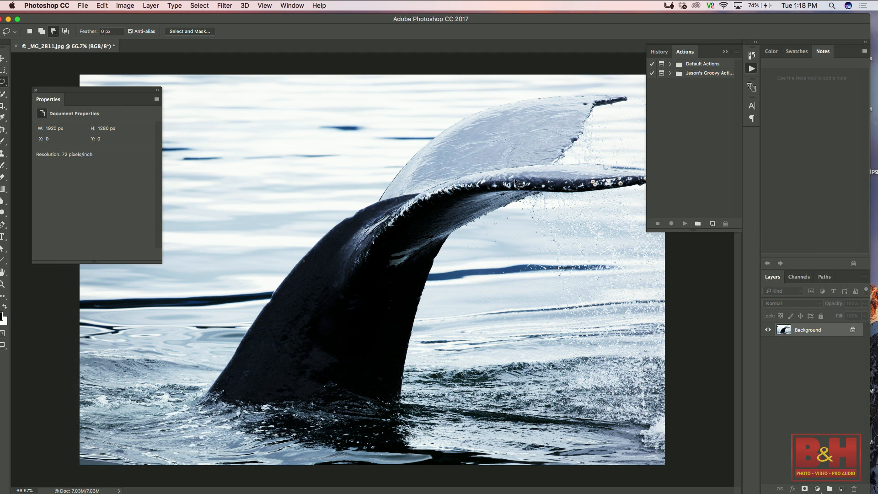
pyautogui.press('super+z')
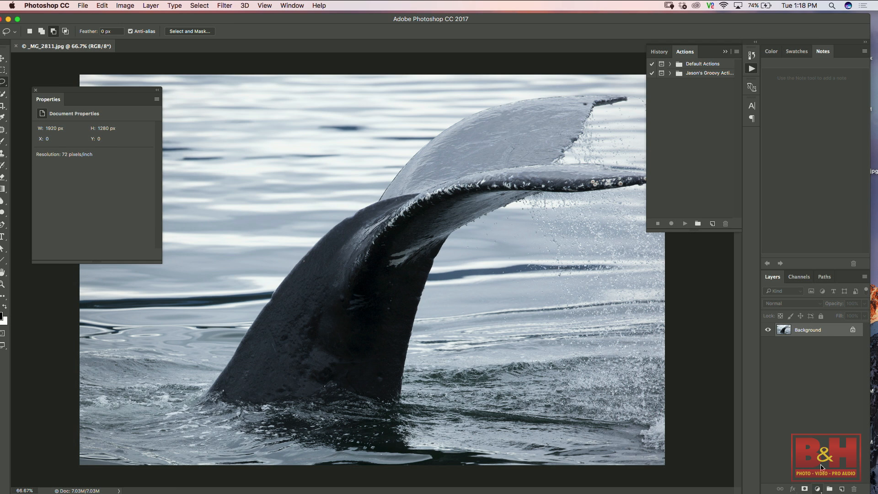
# - Add a Curves adjustment layer with an S-curve that lifts the highlights and deepens the shadows, and enlarge the window to fill the screen
pyautogui.click(817, 489)
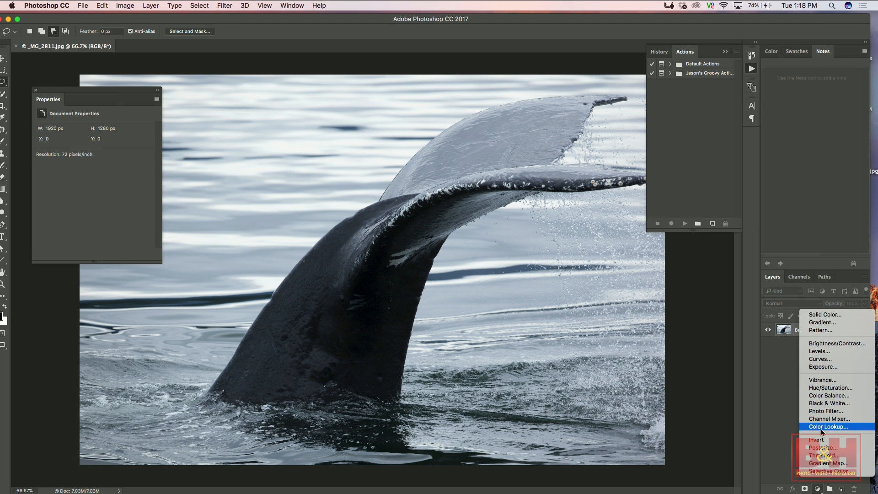
pyautogui.click(820, 361)
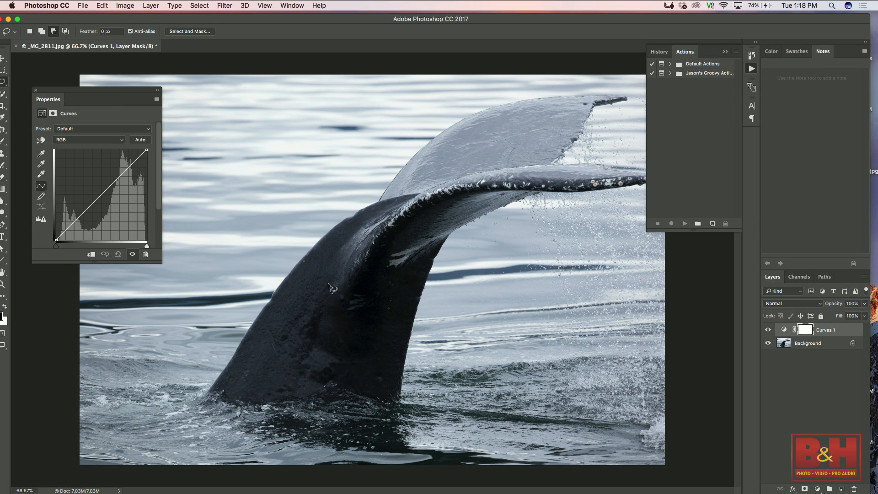
pyautogui.moveTo(123, 173); pyautogui.dragTo(123, 162)
pyautogui.moveTo(73, 219); pyautogui.dragTo(76, 230)
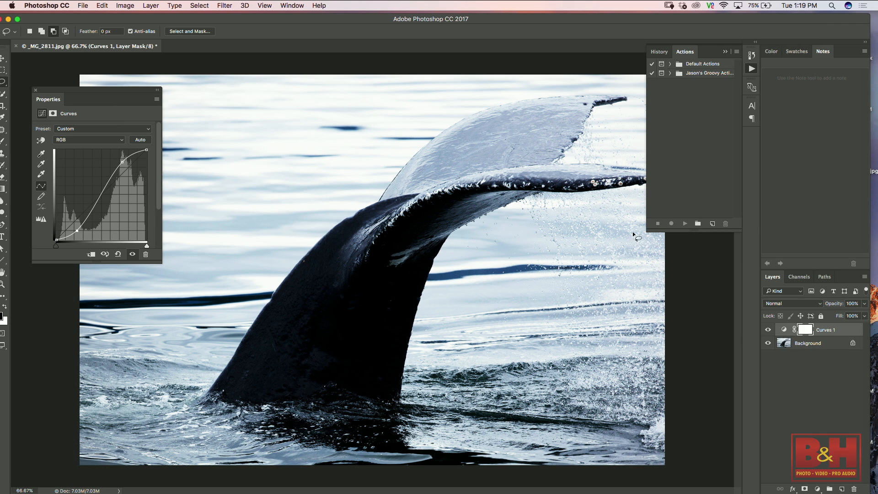
pyautogui.click(18, 18)
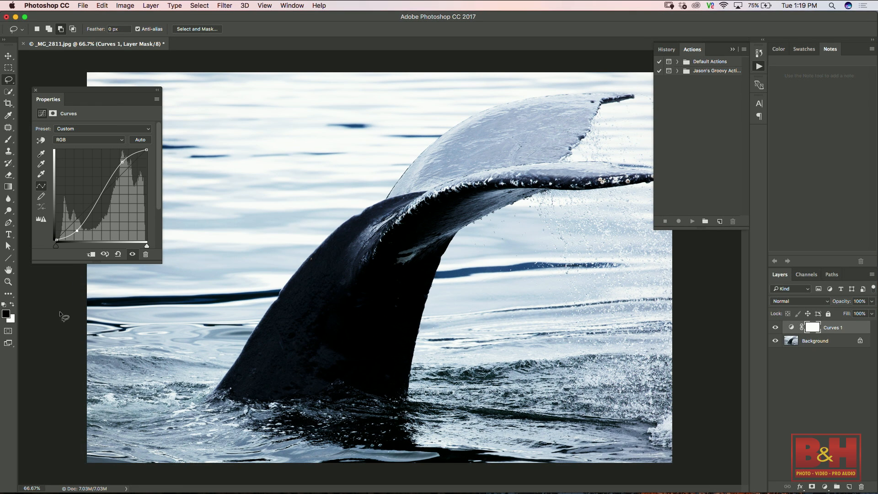
# - Try setting the foreground color to dark red 8d2727 while the Curves 1 mask is active, and recheck it in the Color Picker
pyautogui.click(6, 313)
pyautogui.click(380, 229)
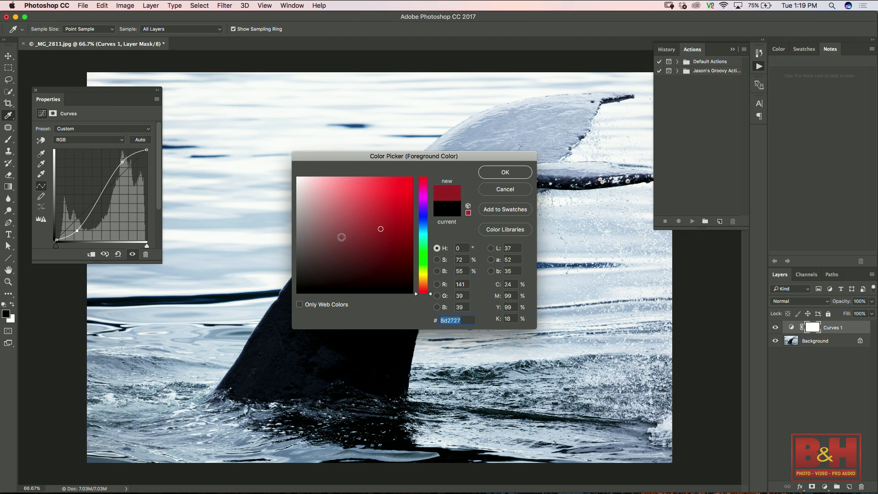
pyautogui.click(483, 175)
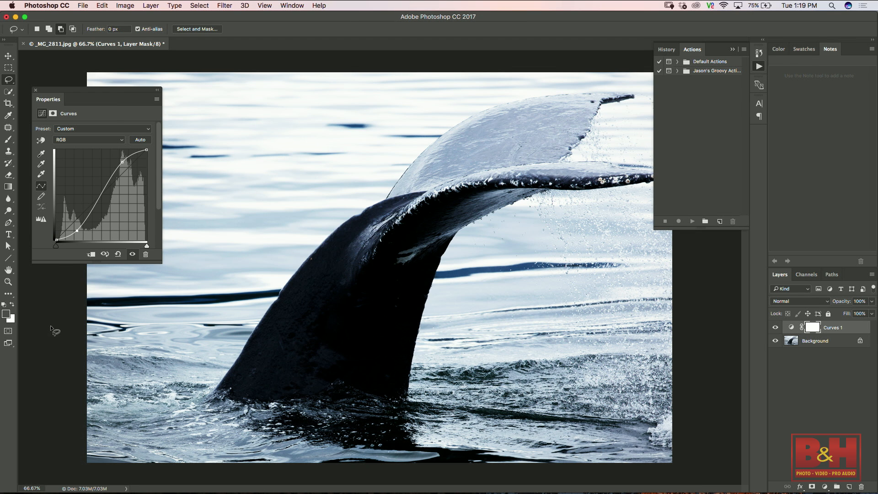
pyautogui.click(7, 314)
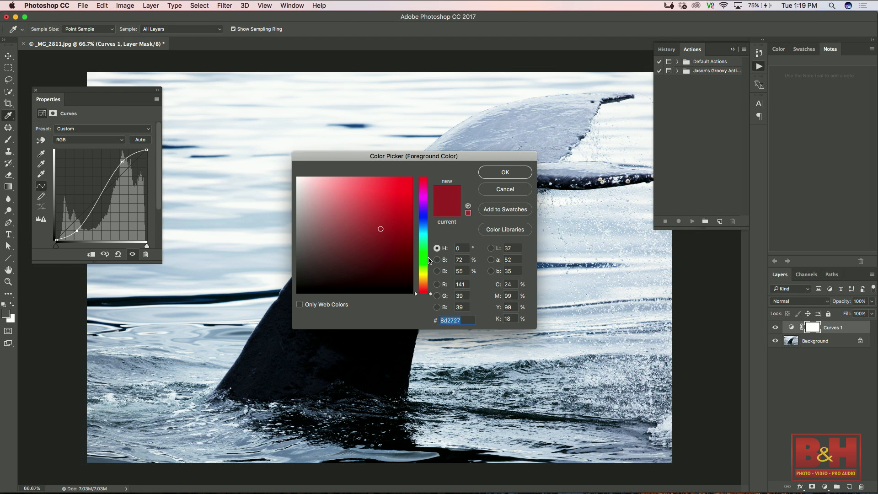
pyautogui.click(511, 190)
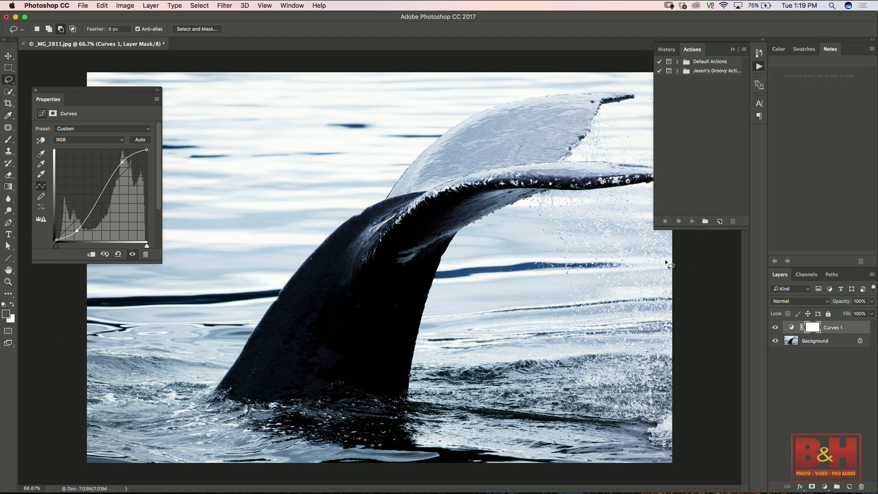
# - With the Background layer active, set the foreground color to red b41d1d and the background color to a bright green
pyautogui.click(806, 345)
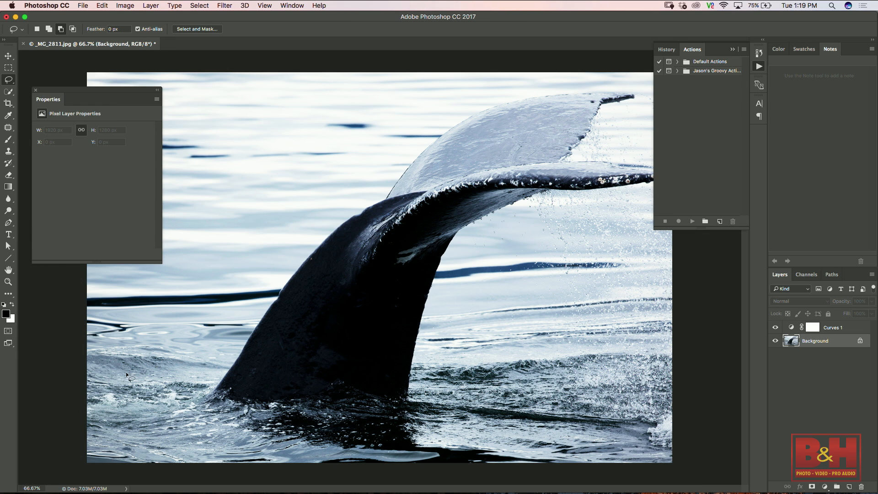
pyautogui.click(6, 314)
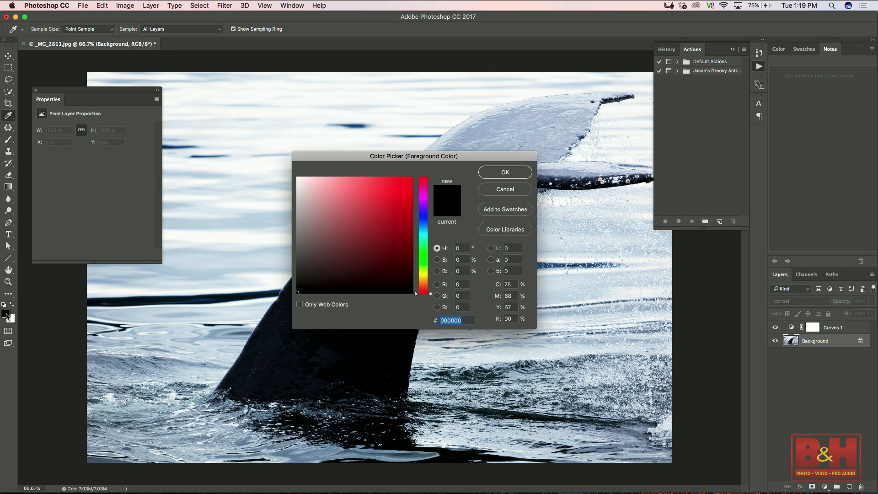
pyautogui.click(395, 211)
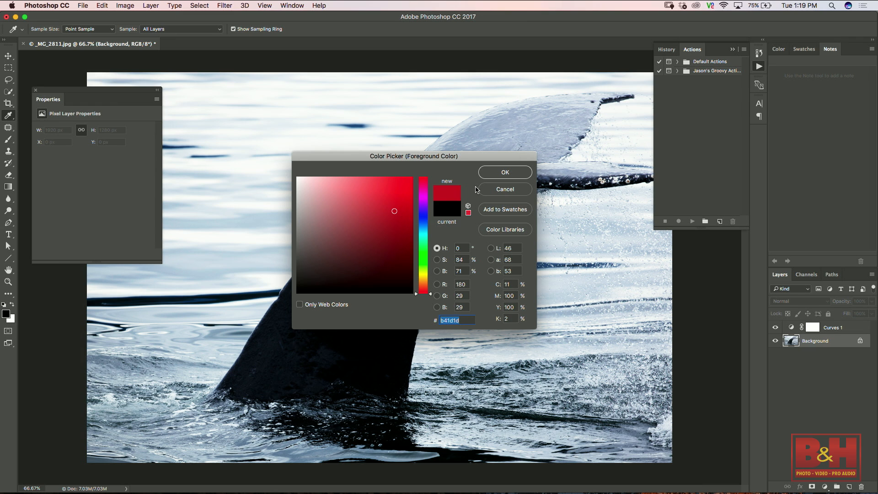
pyautogui.click(505, 172)
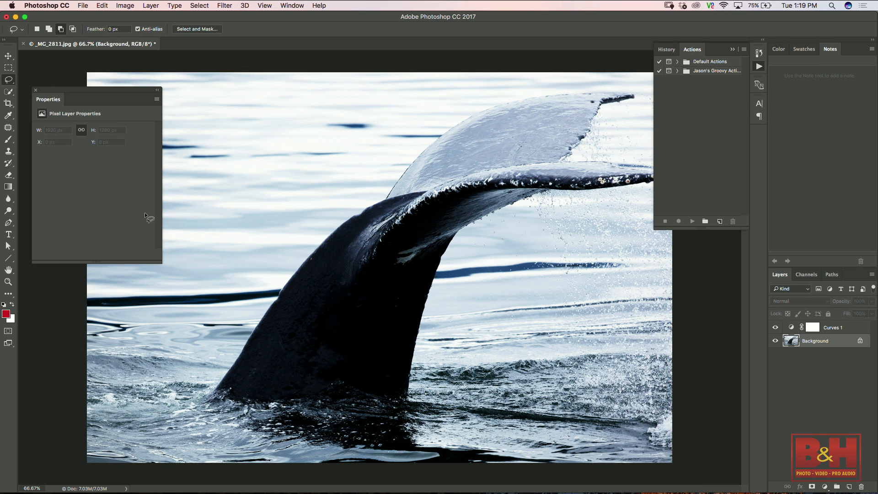
pyautogui.click(12, 320)
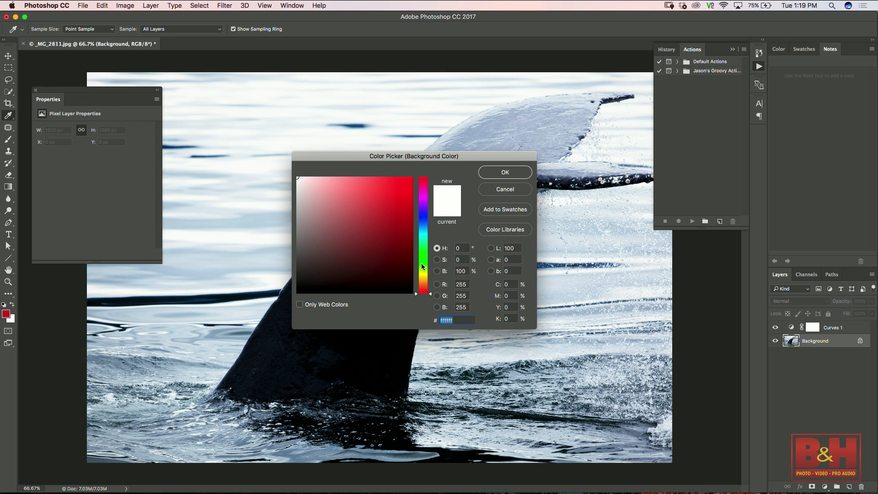
pyautogui.moveTo(423, 269); pyautogui.dragTo(423, 264)
pyautogui.click(397, 202)
pyautogui.click(514, 173)
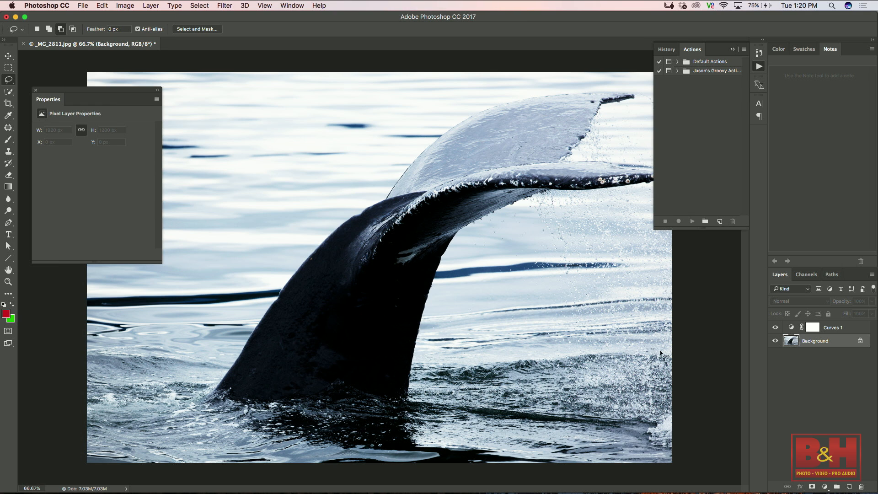
# - Reset the Background layer's foreground and background colors to default black and white, and make the Curves 1 layer mask active
pyautogui.click(813, 329)
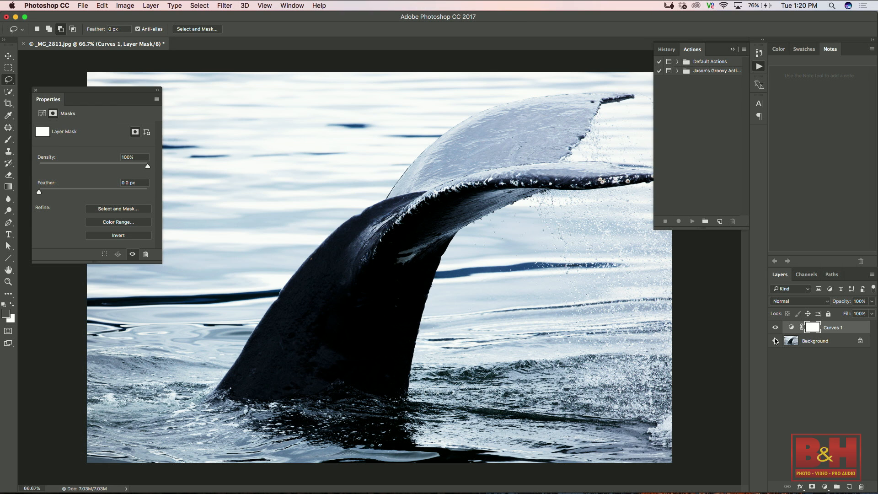
pyautogui.click(816, 341)
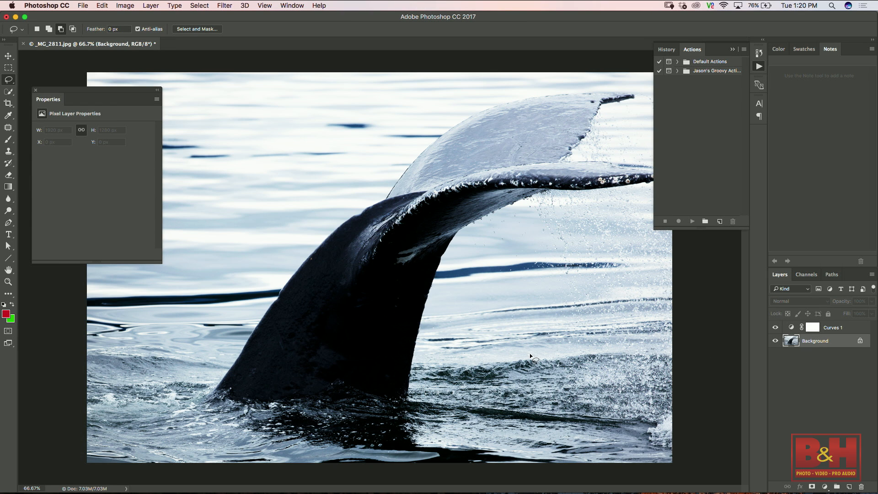
pyautogui.press('d')
pyautogui.press('x')
pyautogui.press('x')
pyautogui.click(813, 328)
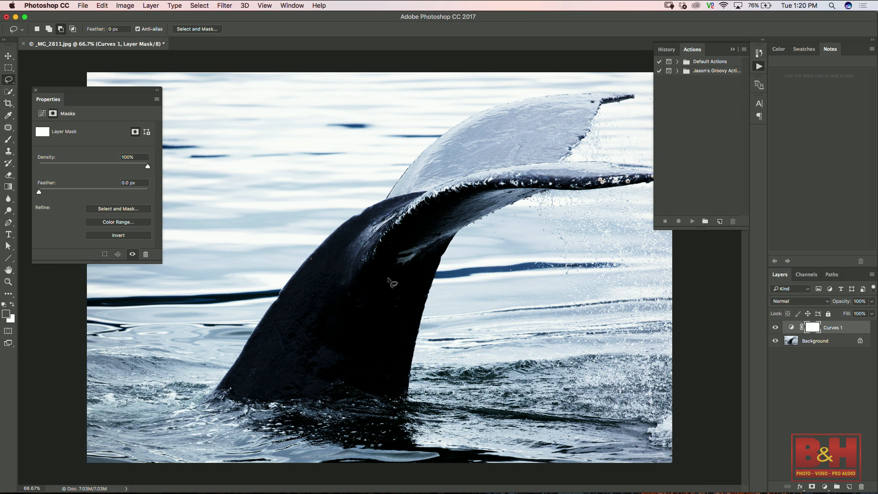
# - Examine the contents choices of the Fill command for the Curves 1 mask without applying a fill
pyautogui.click(122, 6)
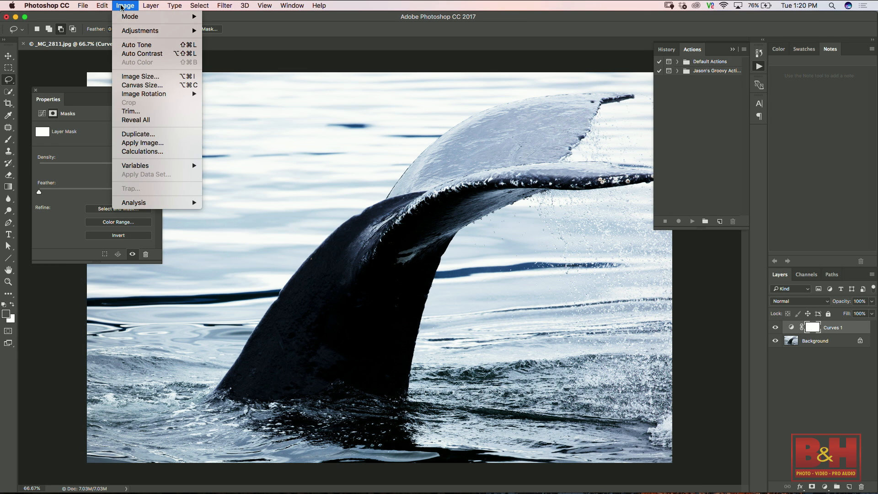
pyautogui.moveTo(109, 6)
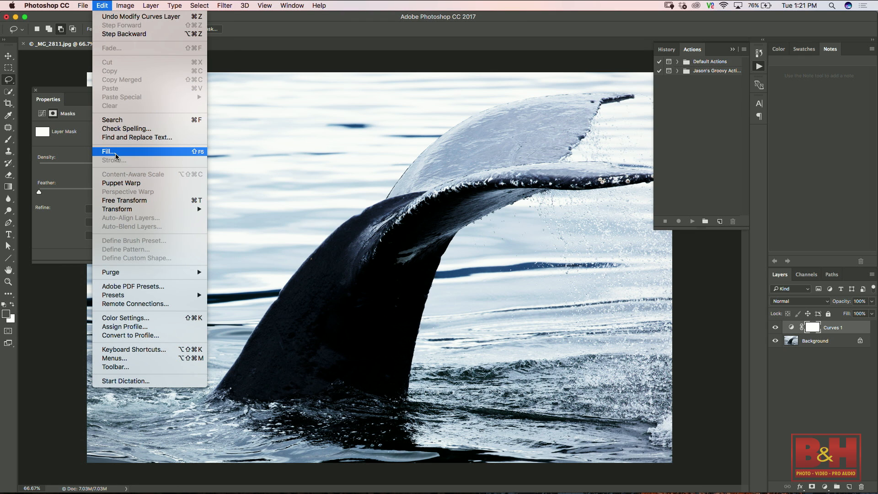
pyautogui.click(196, 155)
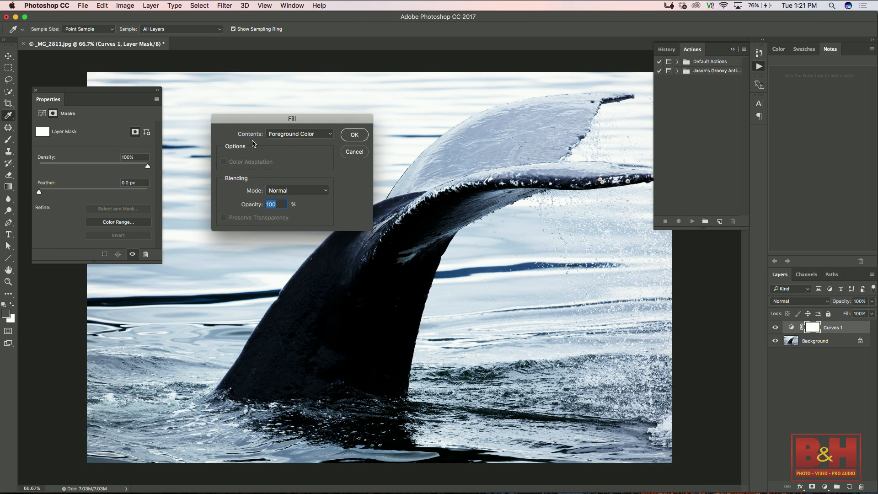
pyautogui.click(321, 137)
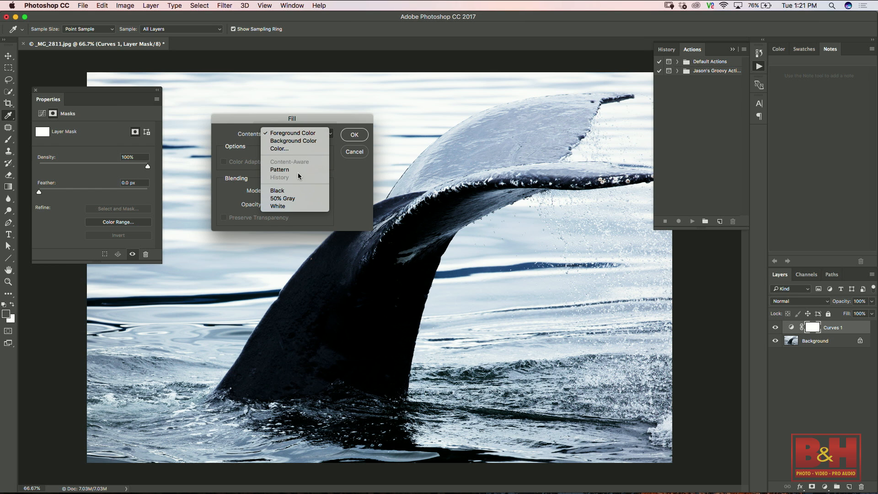
pyautogui.click(360, 153)
pyautogui.click(361, 155)
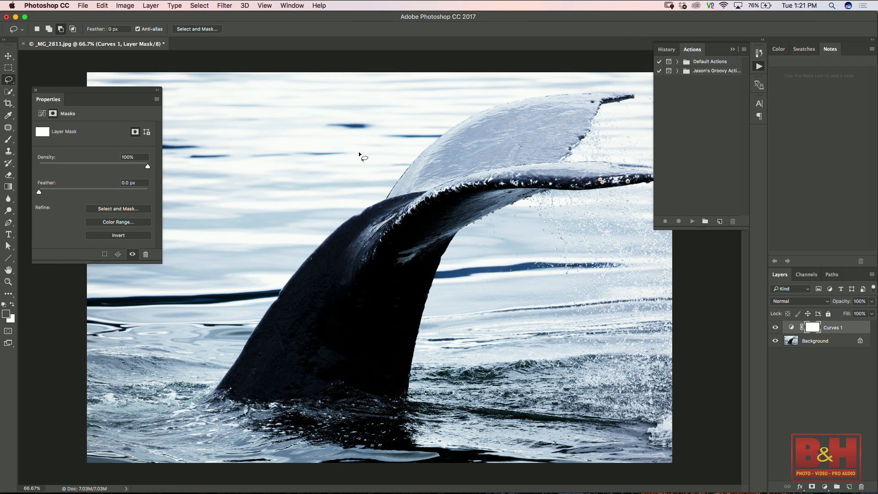
# - Set the mask colors to black foreground and white background, and fill the Curves 1 layer mask with black
pyautogui.press('super+i')
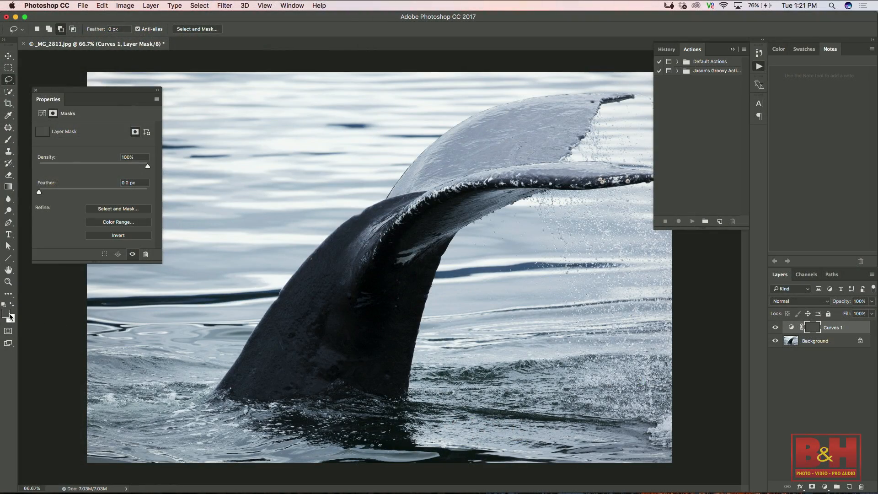
pyautogui.press('x')
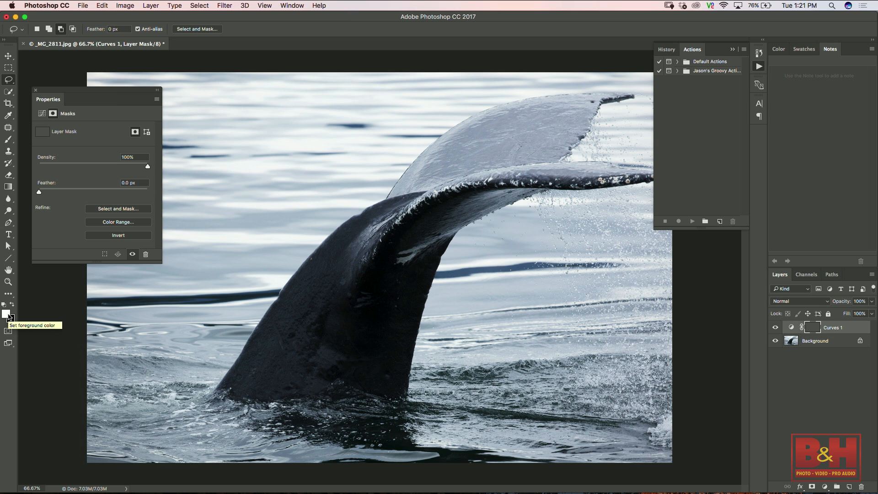
pyautogui.press('x')
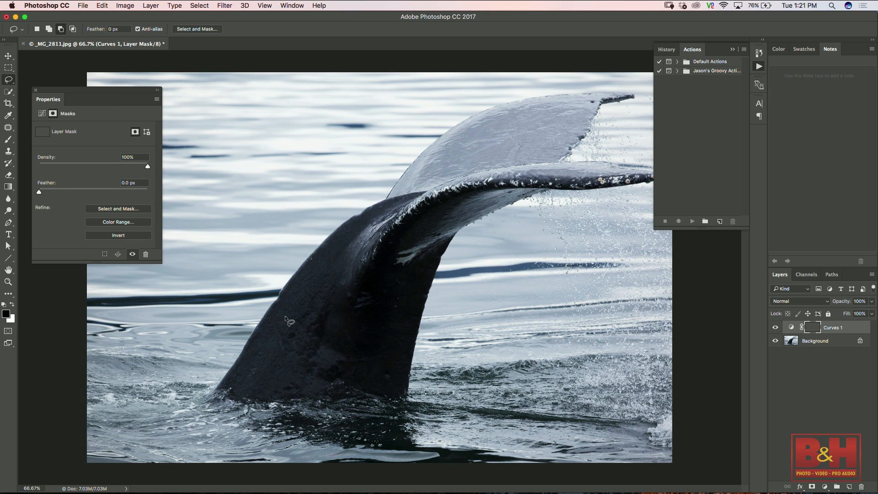
pyautogui.press('x')
pyautogui.press('x')
pyautogui.hotkey('alt', 'BackSpace')
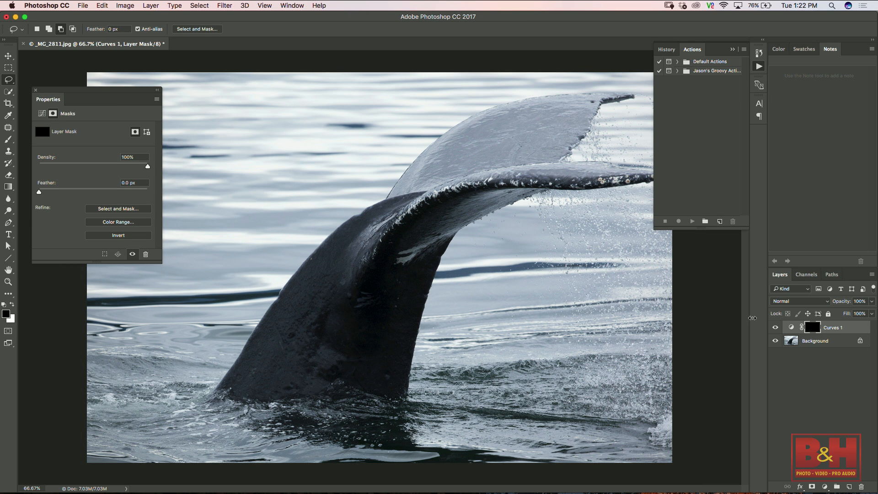
# - Toggle the Curves 1 layer's visibility off and on to compare the image with and without the masked adjustment
pyautogui.click(776, 328)
pyautogui.click(775, 328)
pyautogui.click(775, 328)
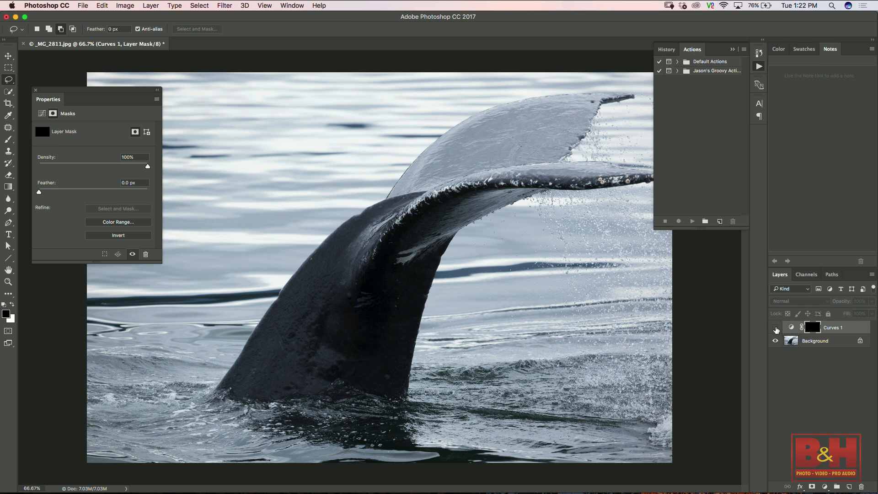
pyautogui.click(776, 328)
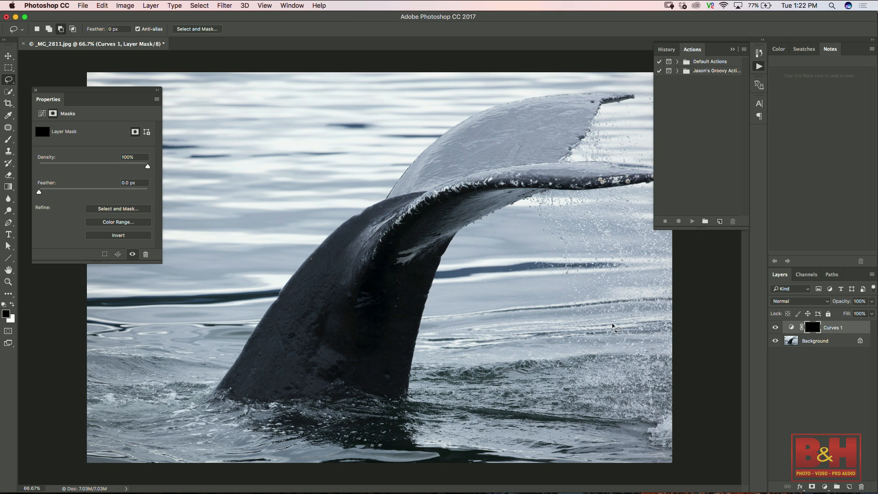
# - Activate the Brush tool for the Curves 1 mask and reduce the brush size to 1000 px
pyautogui.press('x')
pyautogui.press('x')
pyautogui.press('b')
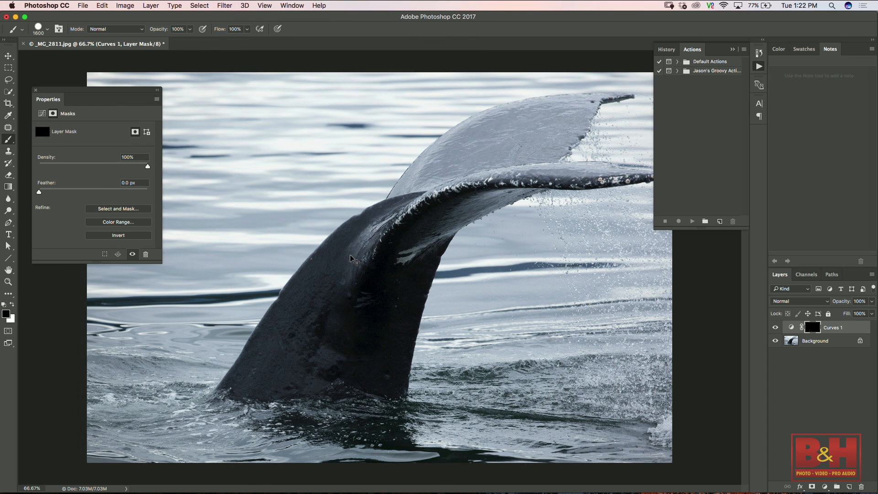
pyautogui.press('super+minus')
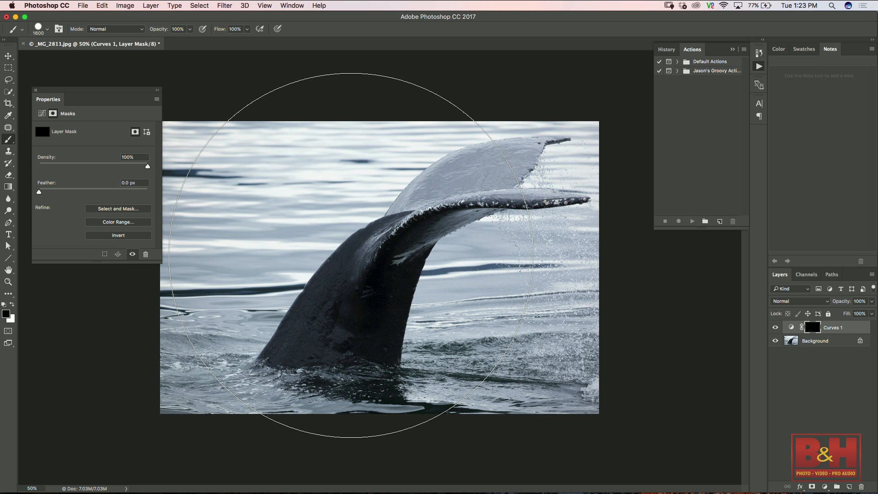
pyautogui.press('[')
pyautogui.press('[')
pyautogui.press('[')
pyautogui.press('[')
pyautogui.press('[')
pyautogui.press('[')
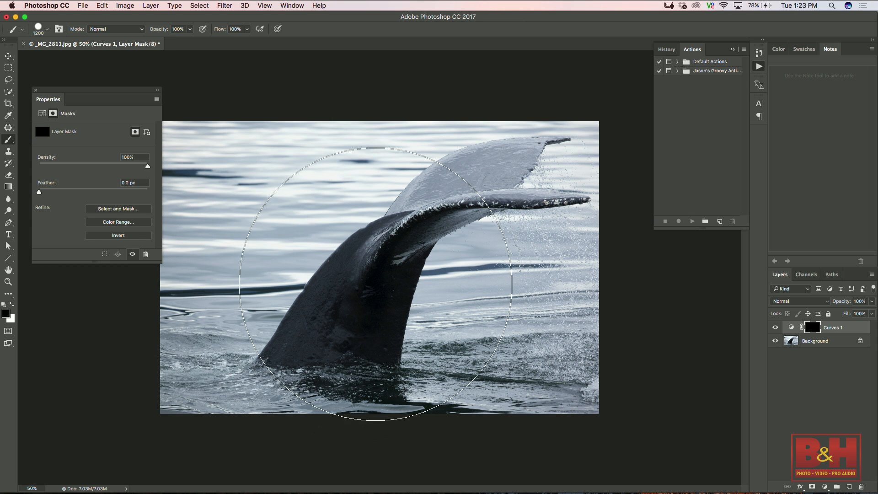
pyautogui.press('[')
pyautogui.press('super+plus')
pyautogui.press('super+plus')
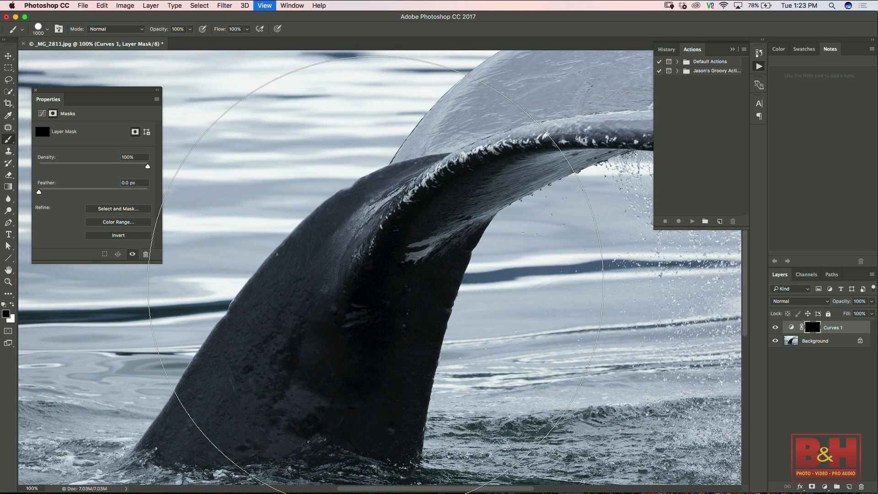
# - Shrink the brush to 150 px, and fine-tune its size to 114 px in the brush settings
pyautogui.press('[')
pyautogui.press('[')
pyautogui.press('[')
pyautogui.press('[')
pyautogui.press('[')
pyautogui.press('[')
pyautogui.press('[')
pyautogui.press('[')
pyautogui.press('[')
pyautogui.press('[')
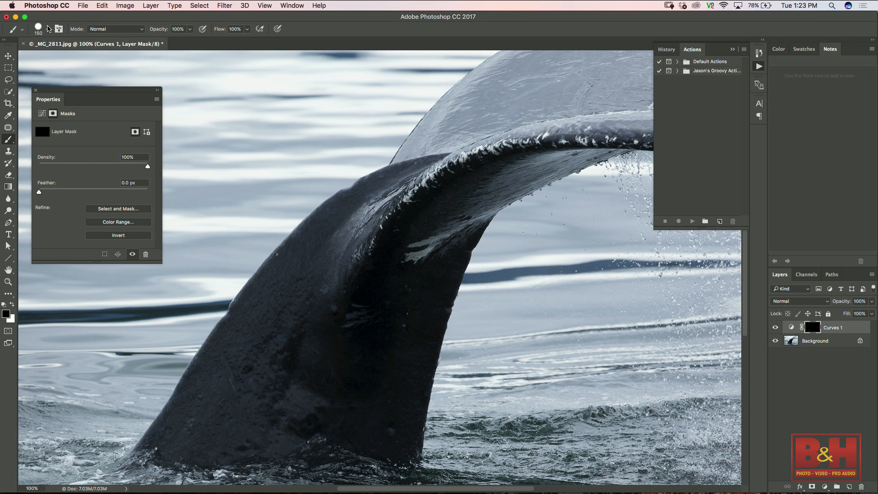
pyautogui.click(49, 29)
pyautogui.moveTo(88, 58)
pyautogui.mouseDown()
pyautogui.moveTo(79, 59)
pyautogui.moveTo(101, 59)
pyautogui.moveTo(82, 61)
pyautogui.mouseUp()
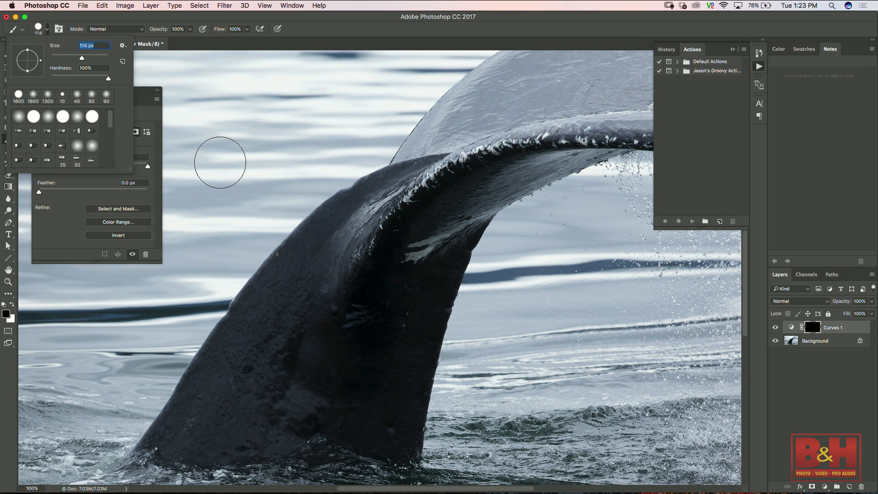
# - Enlarge the hard round brush to 300 px with the whole whale photo in view
pyautogui.press('super+minus')
pyautogui.press('super+minus')
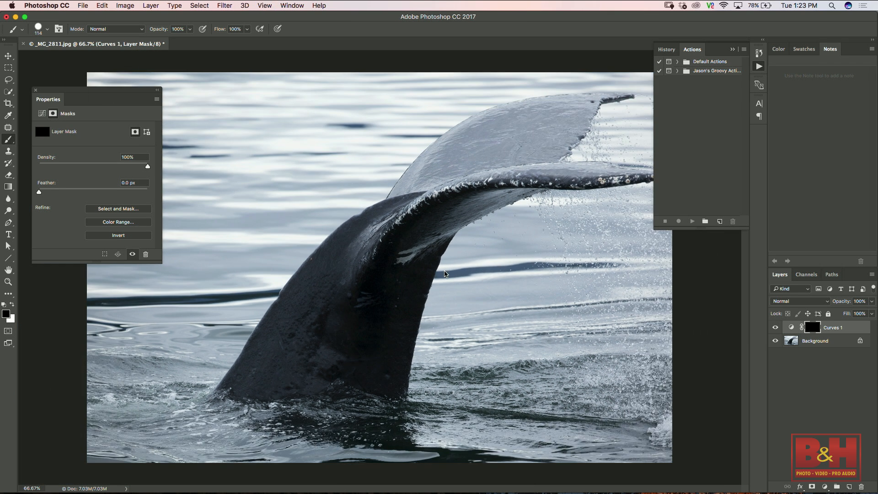
pyautogui.press(']')
pyautogui.press(']')
pyautogui.press(']')
pyautogui.press(']')
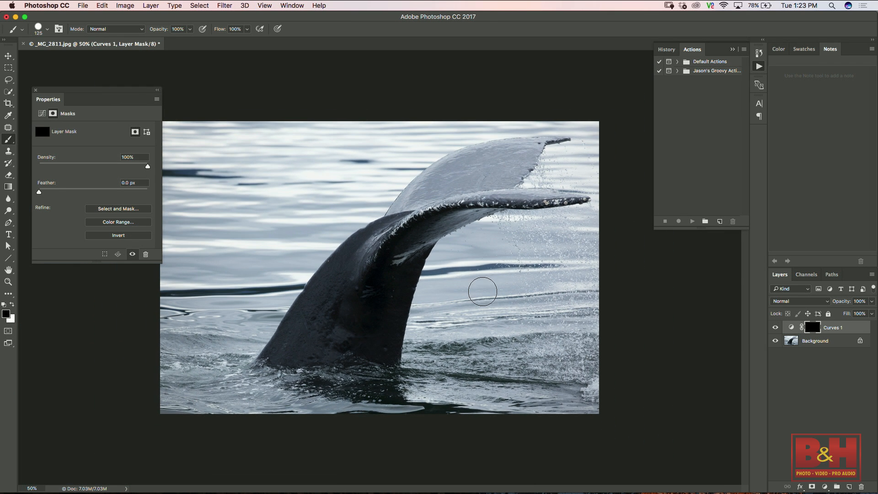
pyautogui.press(']')
pyautogui.press(']')
# - Make white the foreground color and paint the Curves 1 mask over the water on both sides of the whale's tail
pyautogui.press('x')
pyautogui.moveTo(522, 300)
pyautogui.mouseDown()
pyautogui.moveTo(486, 335)
pyautogui.moveTo(488, 274)
pyautogui.moveTo(465, 309)
pyautogui.moveTo(467, 270)
pyautogui.moveTo(437, 387)
pyautogui.moveTo(515, 304)
pyautogui.moveTo(516, 380)
pyautogui.moveTo(524, 295)
pyautogui.moveTo(550, 389)
pyautogui.moveTo(569, 338)
pyautogui.moveTo(571, 253)
pyautogui.moveTo(526, 252)
pyautogui.moveTo(583, 238)
pyautogui.moveTo(465, 273)
pyautogui.moveTo(447, 319)
pyautogui.mouseUp()
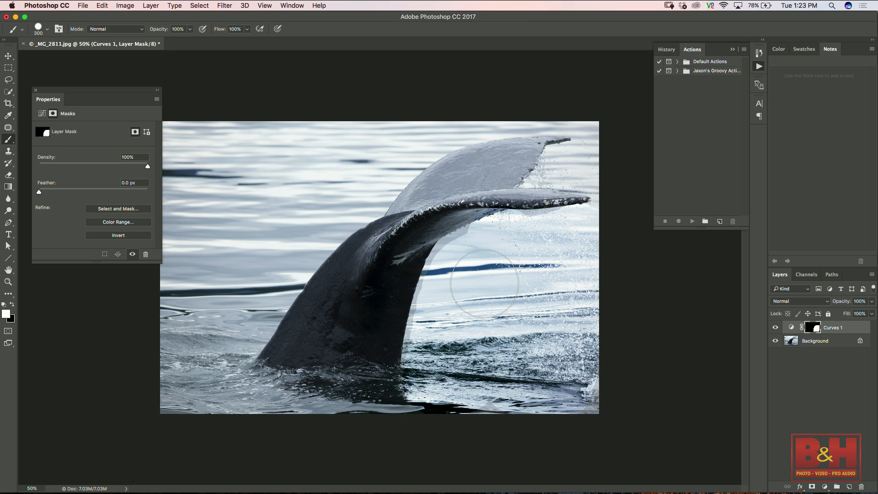
pyautogui.click(594, 161)
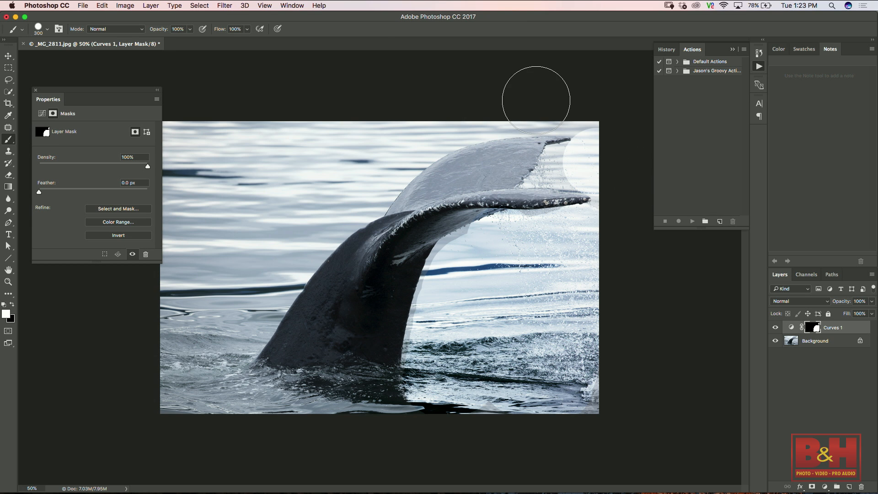
pyautogui.moveTo(398, 137)
pyautogui.mouseDown()
pyautogui.moveTo(360, 161)
pyautogui.moveTo(268, 265)
pyautogui.moveTo(208, 384)
pyautogui.moveTo(203, 290)
pyautogui.moveTo(189, 400)
pyautogui.moveTo(187, 293)
pyautogui.moveTo(196, 346)
pyautogui.moveTo(227, 161)
pyautogui.moveTo(187, 159)
pyautogui.moveTo(179, 191)
pyautogui.moveTo(185, 139)
pyautogui.moveTo(246, 171)
pyautogui.moveTo(255, 200)
pyautogui.moveTo(304, 133)
pyautogui.moveTo(315, 170)
pyautogui.moveTo(341, 124)
pyautogui.moveTo(175, 127)
pyautogui.moveTo(317, 125)
pyautogui.moveTo(384, 108)
pyautogui.moveTo(391, 135)
pyautogui.moveTo(359, 181)
pyautogui.moveTo(258, 278)
pyautogui.mouseUp()
# - Reduce the brush size to 70 px for detailed mask work along the tail's edges
pyautogui.press('[')
pyautogui.press('[')
pyautogui.press('[')
pyautogui.press('[')
pyautogui.press('[')
pyautogui.press('[')
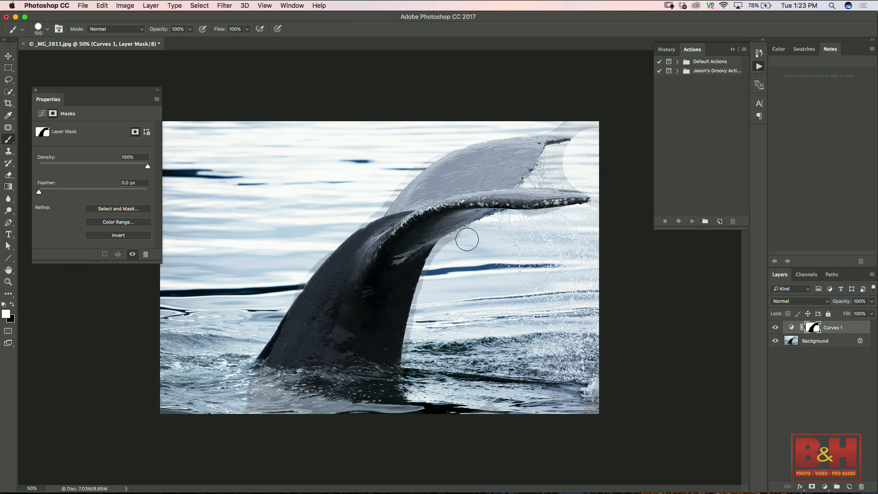
pyautogui.scroll(3, 467, 240)
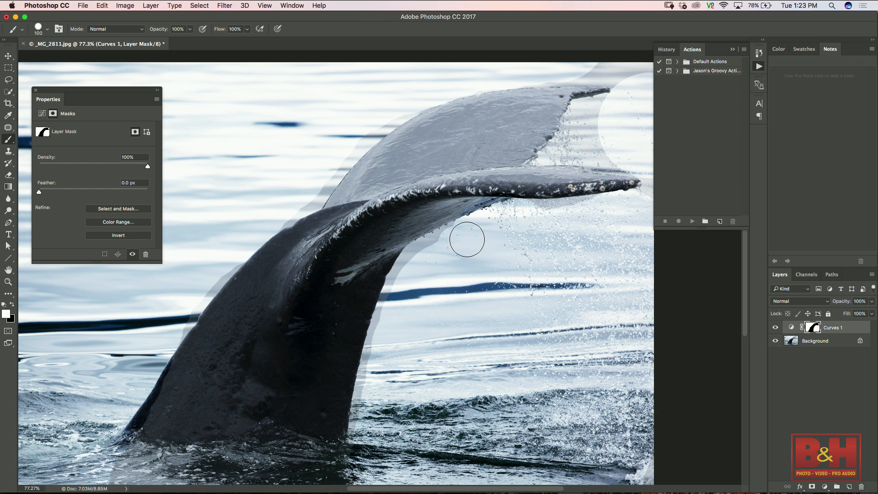
pyautogui.press('F5')
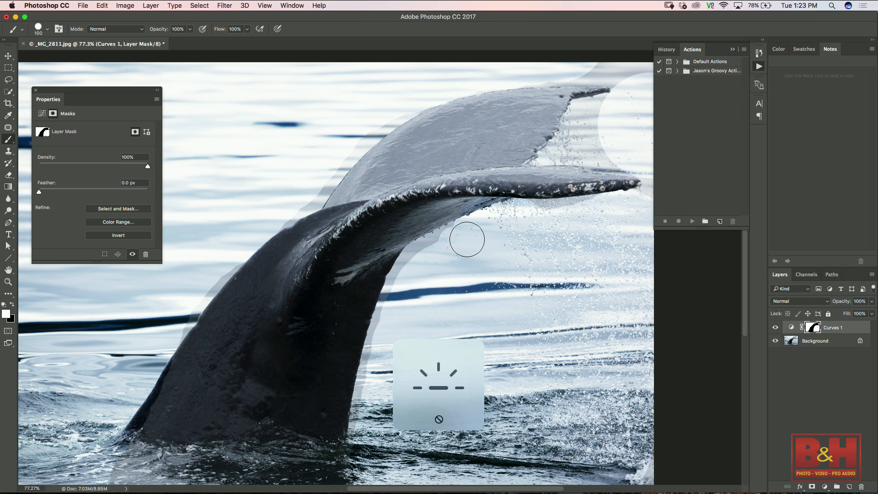
pyautogui.press('[')
pyautogui.press('[')
pyautogui.press('[')
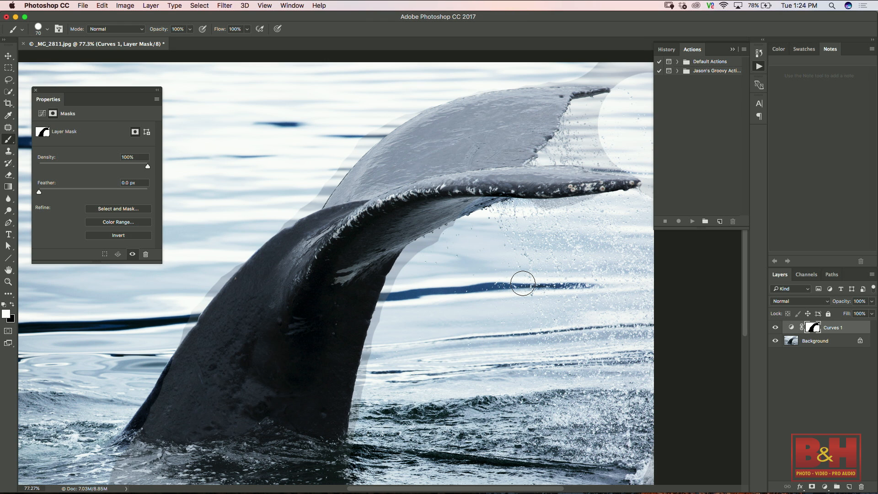
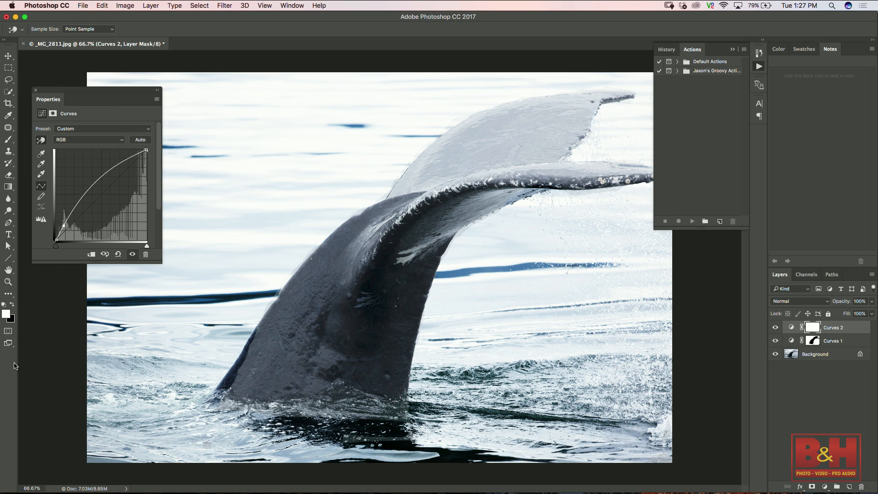
# - Invert the Curves 2 layer mask to black and activate the Brush tool
pyautogui.press('super+i')
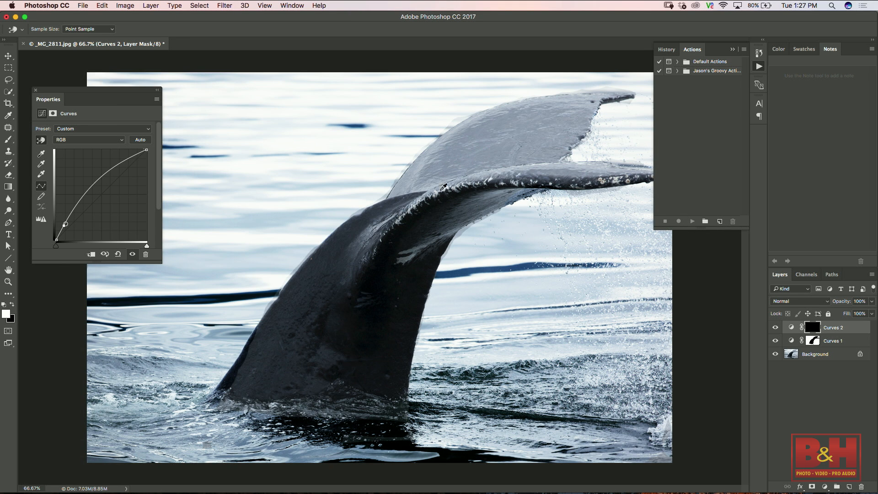
pyautogui.press('b')
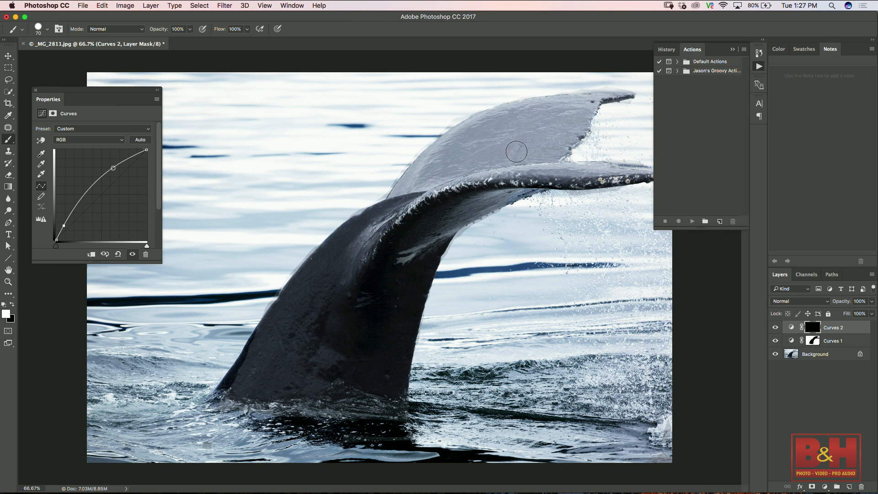
# - Try painting white on the Curves 2 mask over the upper fluke, and undo the stroke
pyautogui.moveTo(546, 121)
pyautogui.mouseDown()
pyautogui.moveTo(484, 146)
pyautogui.moveTo(532, 113)
pyautogui.moveTo(507, 119)
pyautogui.moveTo(610, 98)
pyautogui.moveTo(598, 98)
pyautogui.moveTo(565, 139)
pyautogui.moveTo(577, 127)
pyautogui.moveTo(550, 136)
pyautogui.moveTo(493, 131)
pyautogui.moveTo(506, 122)
pyautogui.moveTo(453, 141)
pyautogui.moveTo(417, 174)
pyautogui.moveTo(480, 123)
pyautogui.moveTo(470, 149)
pyautogui.moveTo(490, 139)
pyautogui.mouseUp()
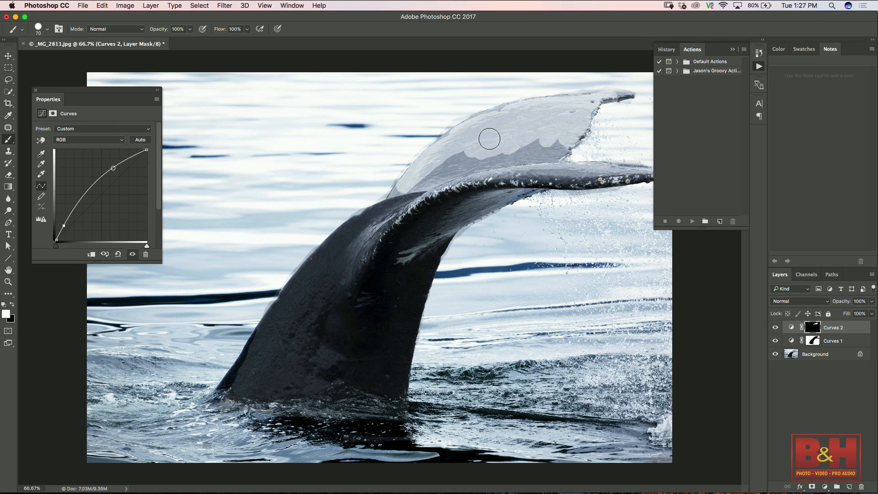
pyautogui.press('super+z')
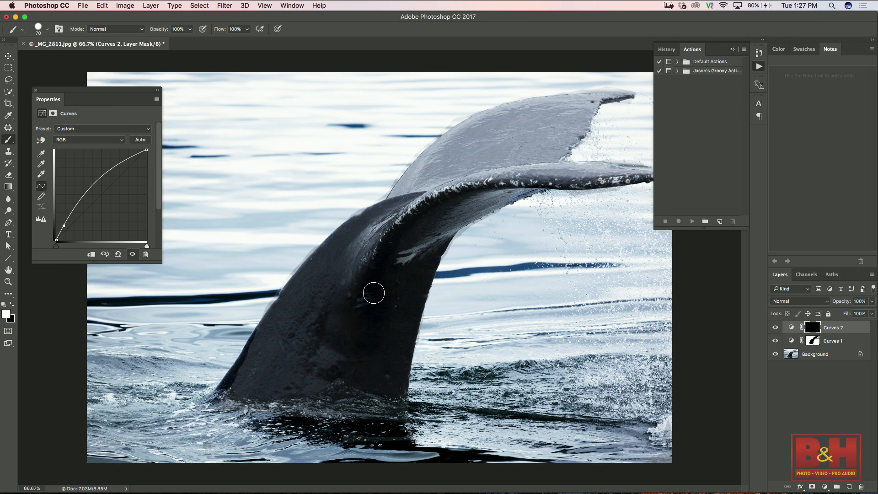
# - Paint the Curves 2 mask white over the dark body of the tail, and fill the missed spots while viewing the mask alone
pyautogui.moveTo(387, 309)
pyautogui.mouseDown()
pyautogui.moveTo(373, 359)
pyautogui.moveTo(392, 347)
pyautogui.moveTo(393, 365)
pyautogui.moveTo(416, 251)
pyautogui.moveTo(392, 239)
pyautogui.moveTo(389, 204)
pyautogui.moveTo(325, 246)
pyautogui.moveTo(302, 296)
pyautogui.moveTo(314, 264)
pyautogui.moveTo(249, 347)
pyautogui.moveTo(227, 398)
pyautogui.moveTo(256, 359)
pyautogui.moveTo(222, 379)
pyautogui.moveTo(290, 396)
pyautogui.moveTo(301, 368)
pyautogui.moveTo(279, 361)
pyautogui.moveTo(303, 339)
pyautogui.moveTo(333, 279)
pyautogui.moveTo(352, 303)
pyautogui.moveTo(378, 398)
pyautogui.moveTo(327, 386)
pyautogui.moveTo(367, 362)
pyautogui.moveTo(382, 337)
pyautogui.moveTo(314, 343)
pyautogui.moveTo(308, 364)
pyautogui.moveTo(417, 298)
pyautogui.moveTo(455, 288)
pyautogui.moveTo(250, 412)
pyautogui.mouseUp()
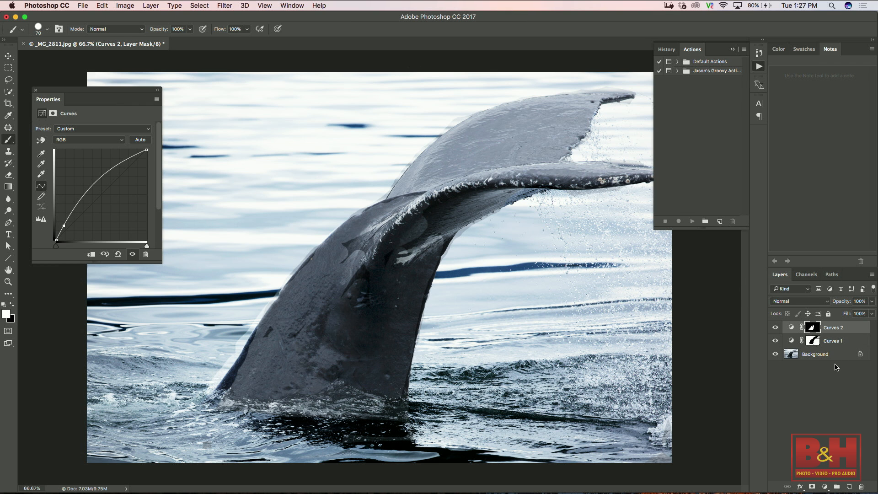
pyautogui.keyDown('alt'); pyautogui.click(817, 328); pyautogui.keyUp('alt')
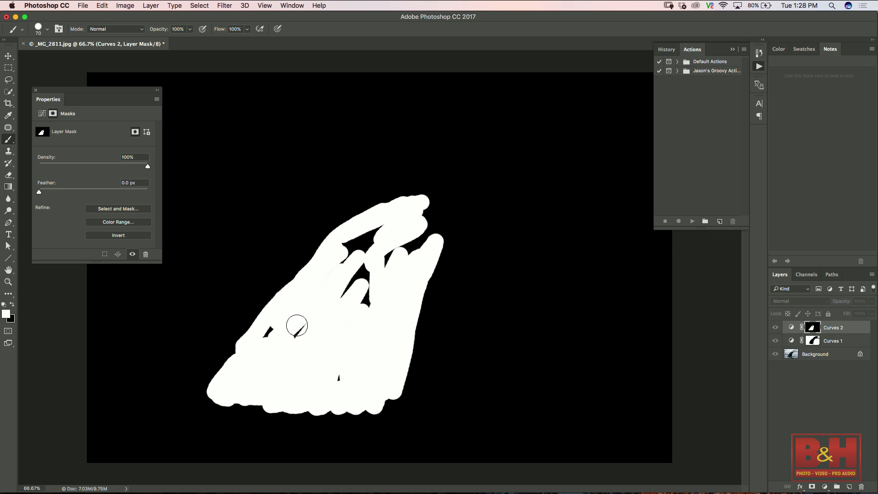
pyautogui.moveTo(308, 322)
pyautogui.mouseDown()
pyautogui.moveTo(261, 340)
pyautogui.moveTo(272, 330)
pyautogui.mouseUp()
pyautogui.moveTo(336, 382); pyautogui.dragTo(345, 372)
pyautogui.moveTo(372, 296)
pyautogui.mouseDown()
pyautogui.moveTo(354, 276)
pyautogui.moveTo(351, 287)
pyautogui.moveTo(347, 274)
pyautogui.moveTo(366, 258)
pyautogui.moveTo(348, 248)
pyautogui.moveTo(368, 234)
pyautogui.moveTo(334, 273)
pyautogui.moveTo(384, 262)
pyautogui.moveTo(428, 238)
pyautogui.moveTo(405, 231)
pyautogui.moveTo(373, 239)
pyautogui.mouseUp()
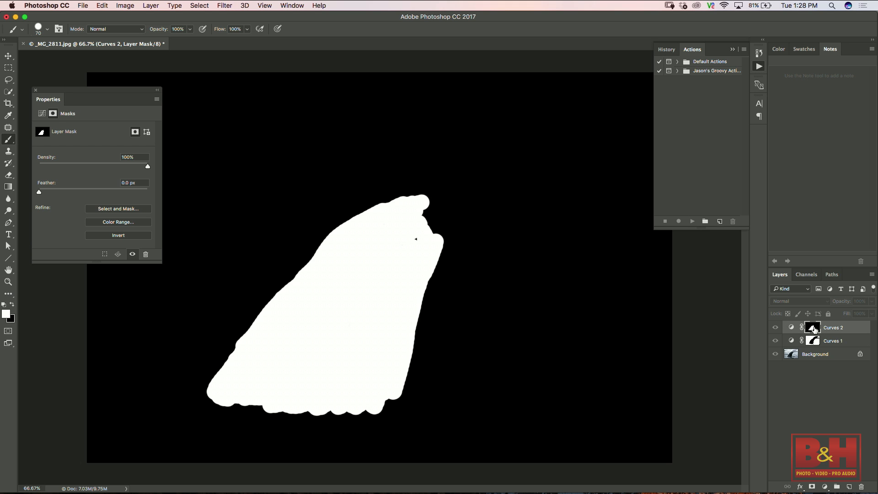
pyautogui.keyDown('alt'); pyautogui.click(814, 328); pyautogui.keyUp('alt')
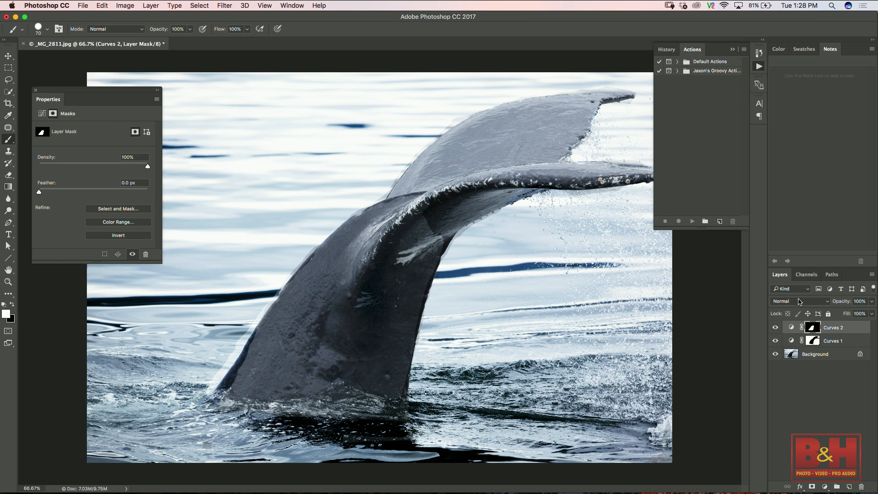
pyautogui.keyDown('alt'); pyautogui.click(814, 329); pyautogui.keyUp('alt')
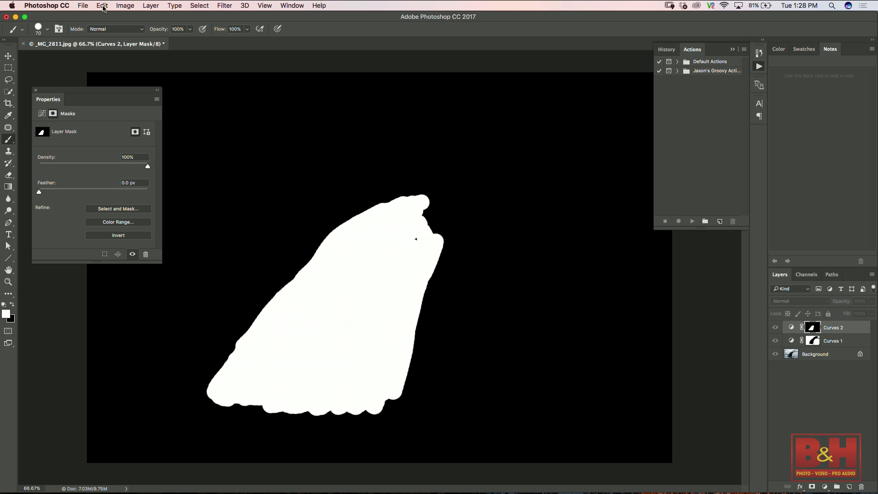
# - Create a new 7 x 5 inch RGB document at 300 pixels/inch with a white background
pyautogui.click(85, 6)
pyautogui.click(94, 17)
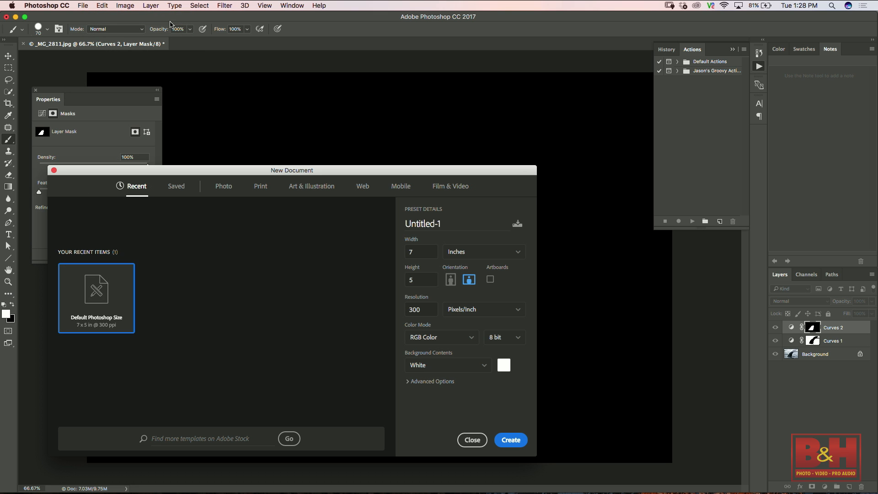
pyautogui.click(511, 440)
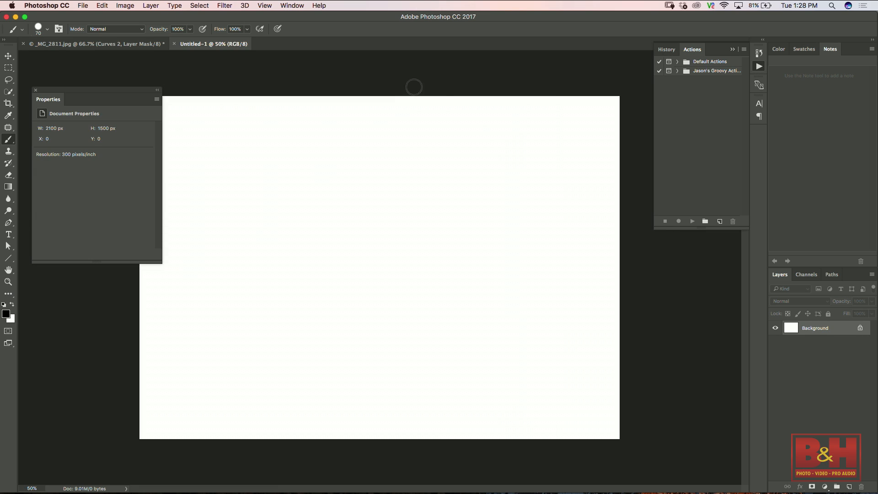
# - Draw a circle about 498 px wide near the canvas center with the Ellipse tool, and set its fill to black
pyautogui.click(11, 264)
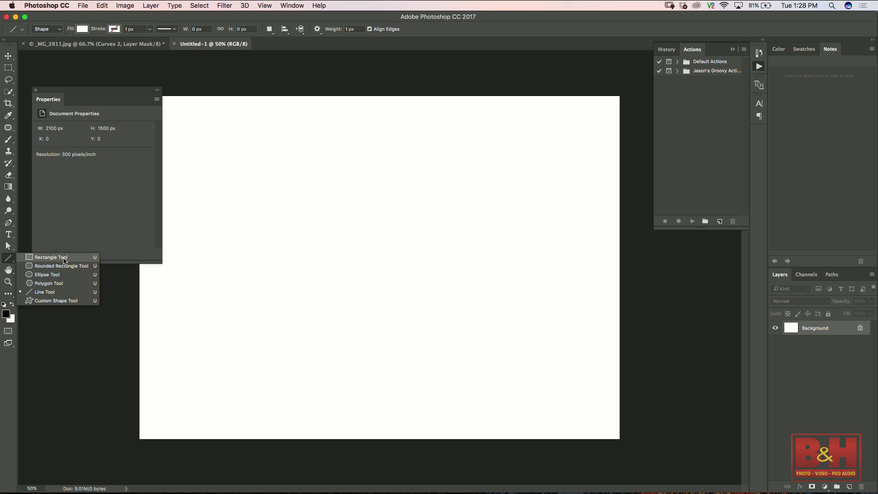
pyautogui.click(62, 275)
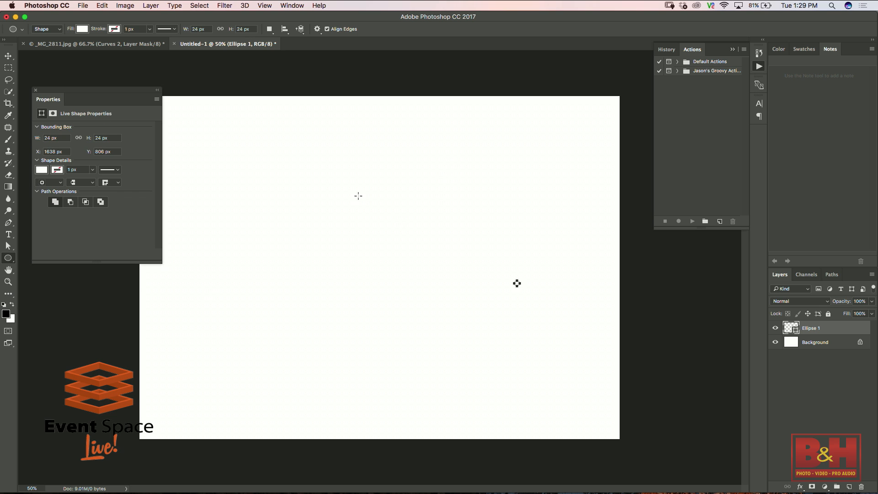
pyautogui.moveTo(350, 191); pyautogui.dragTo(485, 294)
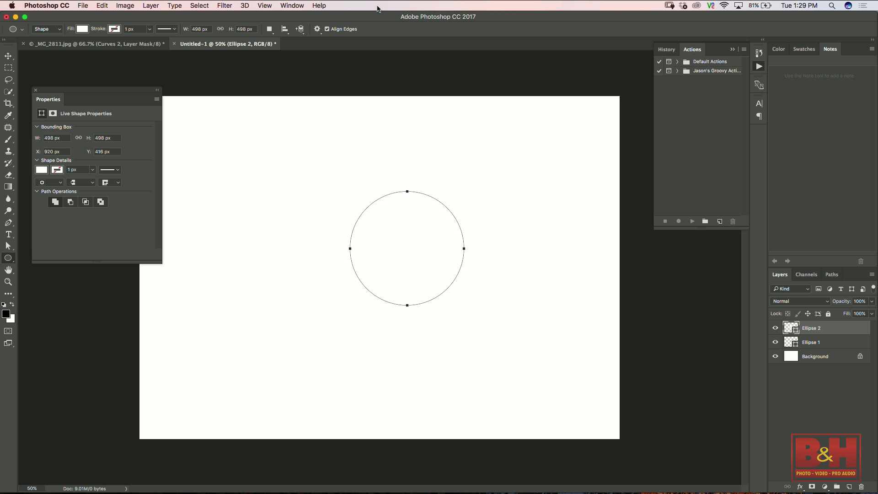
pyautogui.click(84, 30)
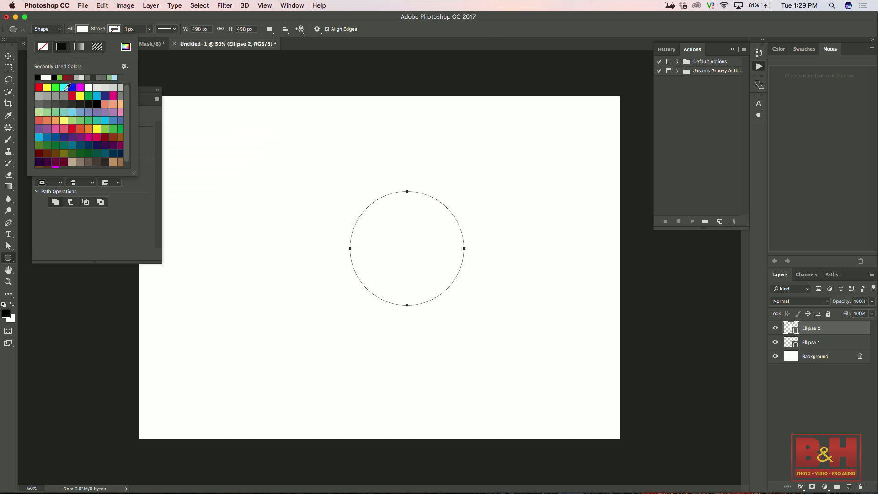
pyautogui.click(39, 77)
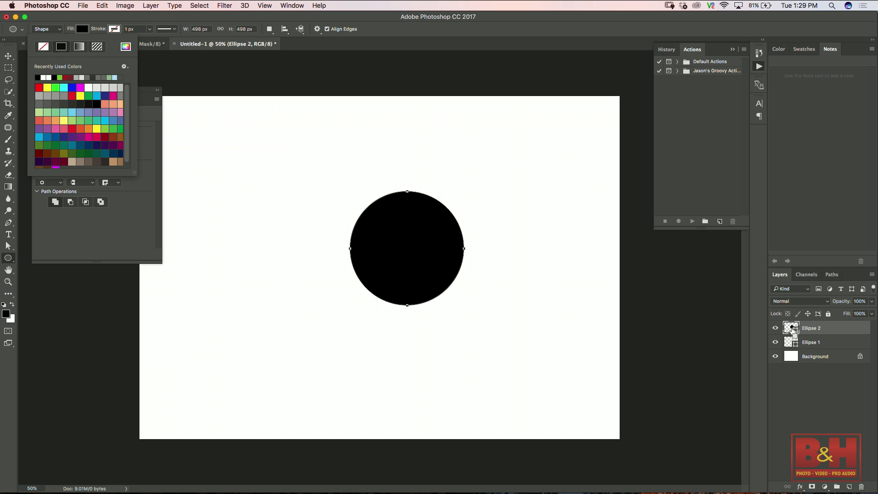
pyautogui.click(795, 330)
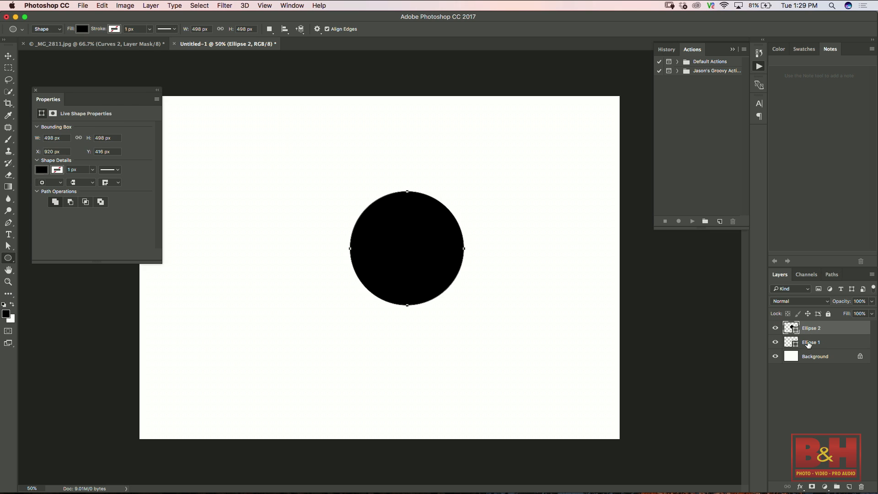
# - Load the black circle on the Ellipse 2 layer as a selection and hide that layer
pyautogui.press('Return')
pyautogui.keyDown('super'); pyautogui.click(793, 328); pyautogui.keyUp('super')
pyautogui.click(775, 328)
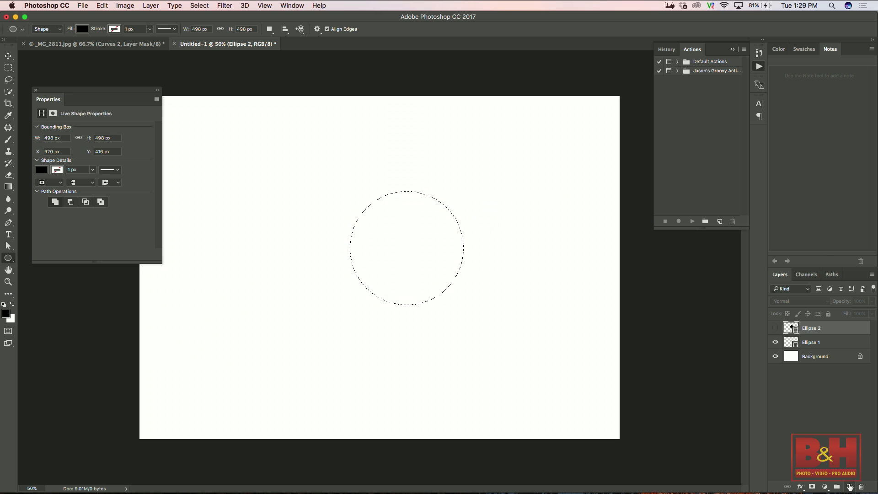
# - Add a new empty layer above Ellipse 2, and hide the Background and Ellipse 1 layers
pyautogui.click(848, 487)
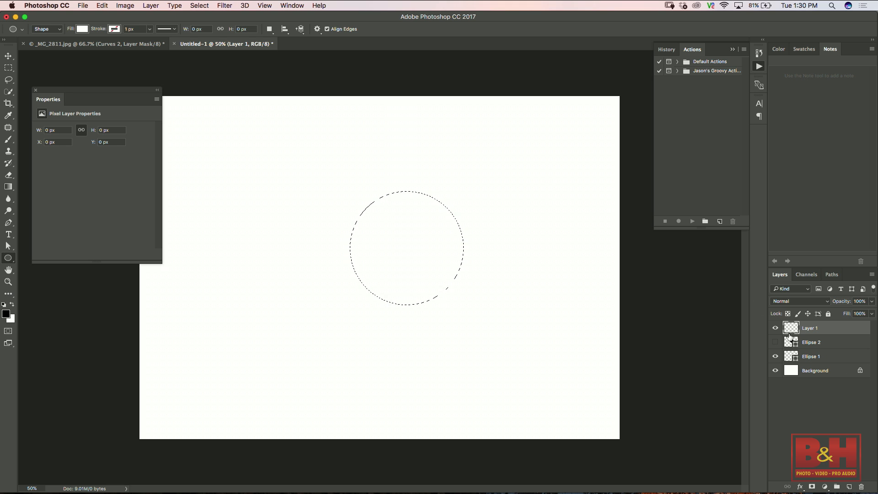
pyautogui.click(775, 370)
pyautogui.click(776, 356)
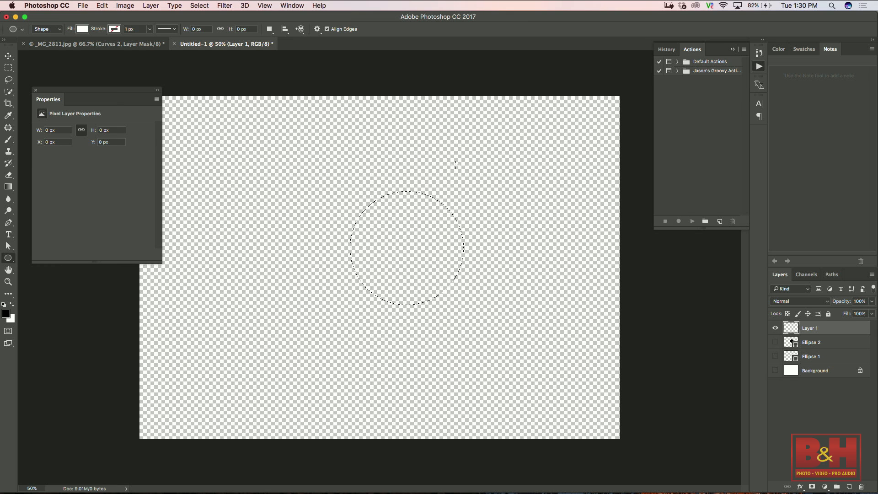
# - Show the Background and Ellipse 1 layers again, and briefly show Ellipse 2 before hiding it
pyautogui.click(775, 371)
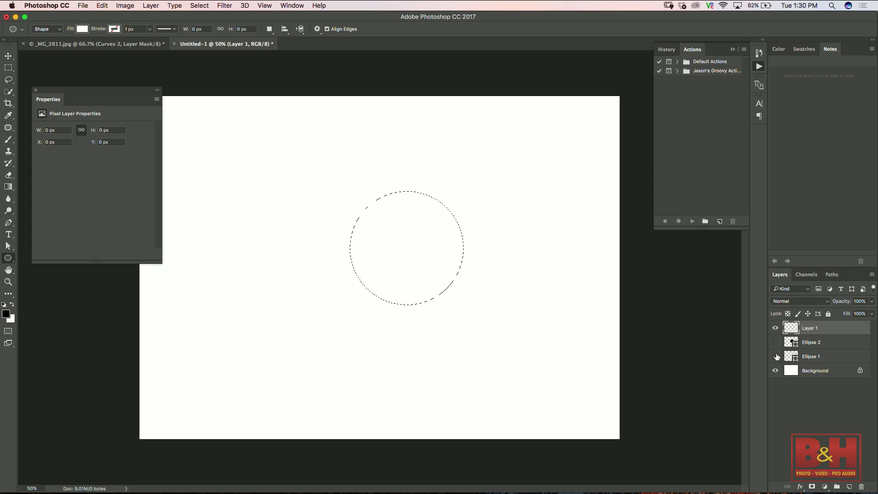
pyautogui.click(776, 343)
pyautogui.click(775, 357)
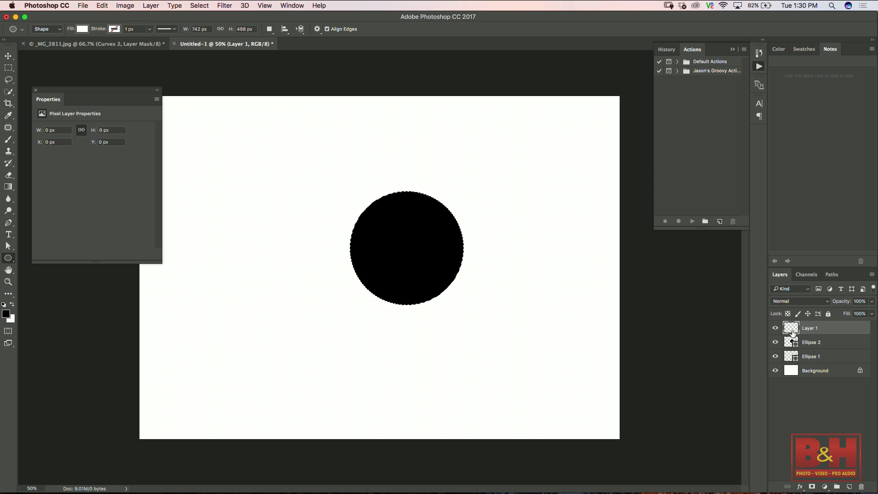
pyautogui.click(776, 342)
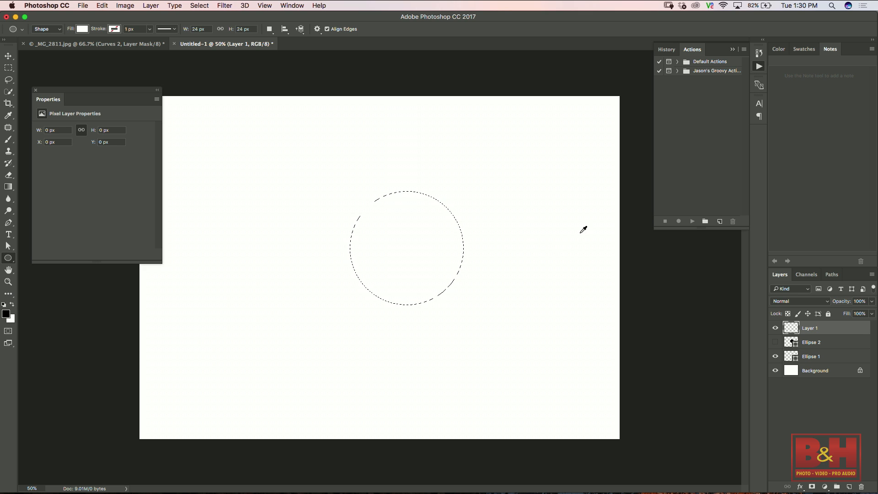
# - Fill the circular selection on Layer 1 with black, and clear that fill again while keeping the selection active
pyautogui.hotkey('alt', 'BackSpace')
pyautogui.press('super+d')
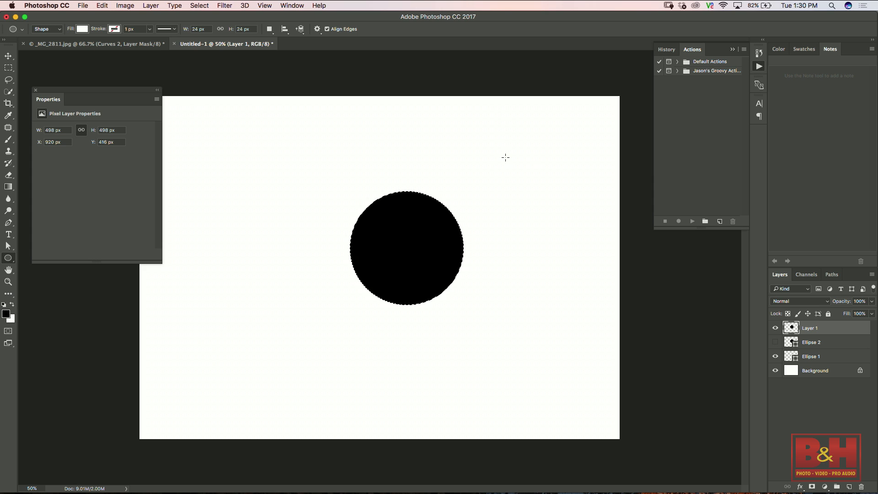
pyautogui.press('Delete')
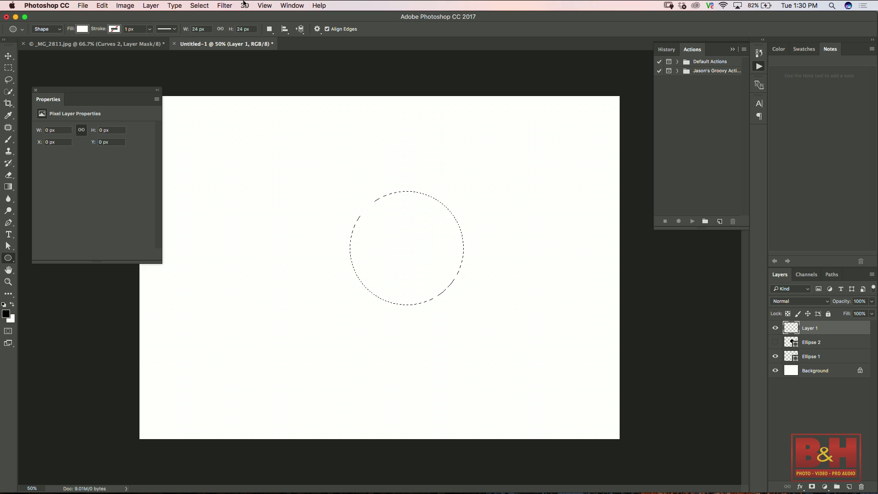
# - Save the circular selection as a new channel named circle in the Untitled-1 document
pyautogui.click(289, 4)
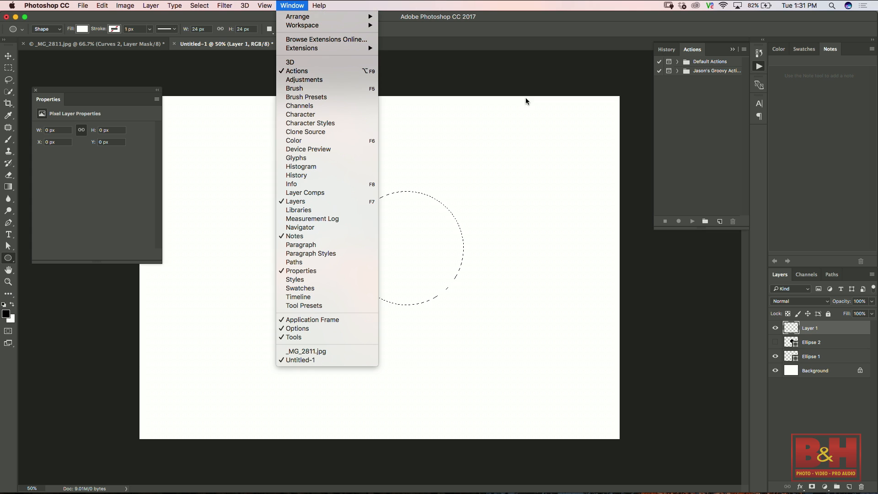
pyautogui.click(714, 132)
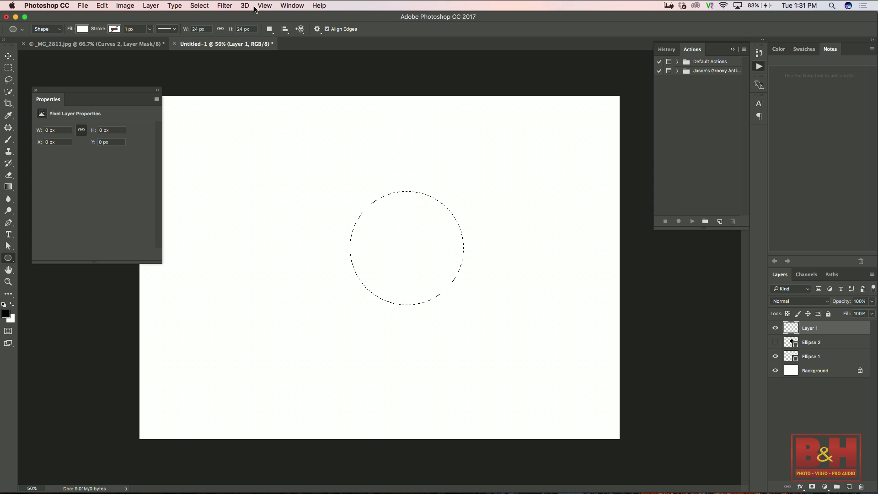
pyautogui.click(205, 6)
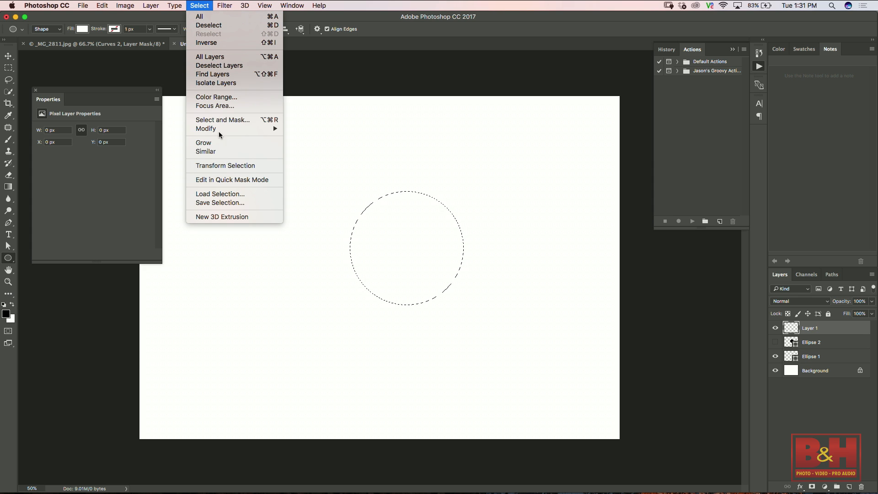
pyautogui.click(227, 204)
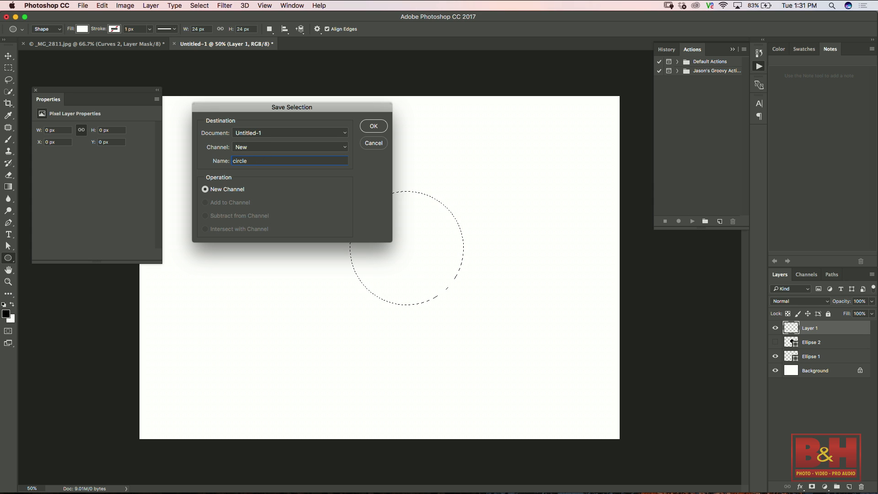
pyautogui.press('Return')
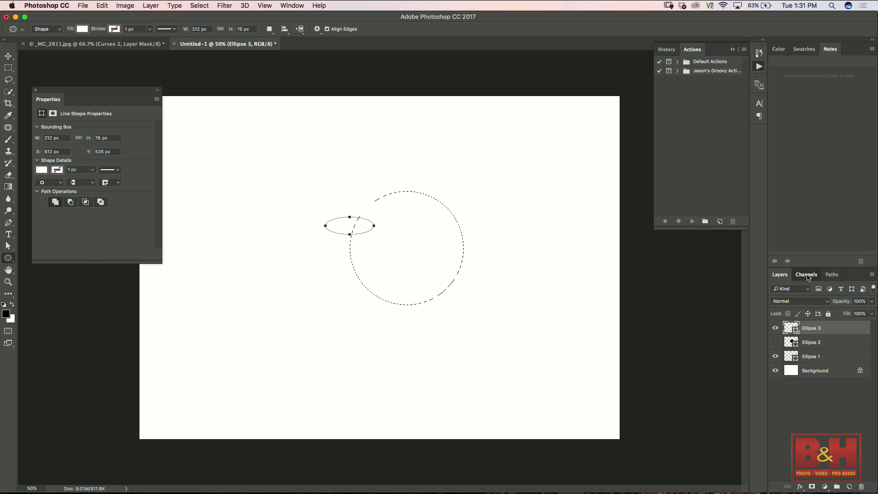
# - View the circle channel as a red overlay on the image, and deselect the circular selection
pyautogui.click(806, 275)
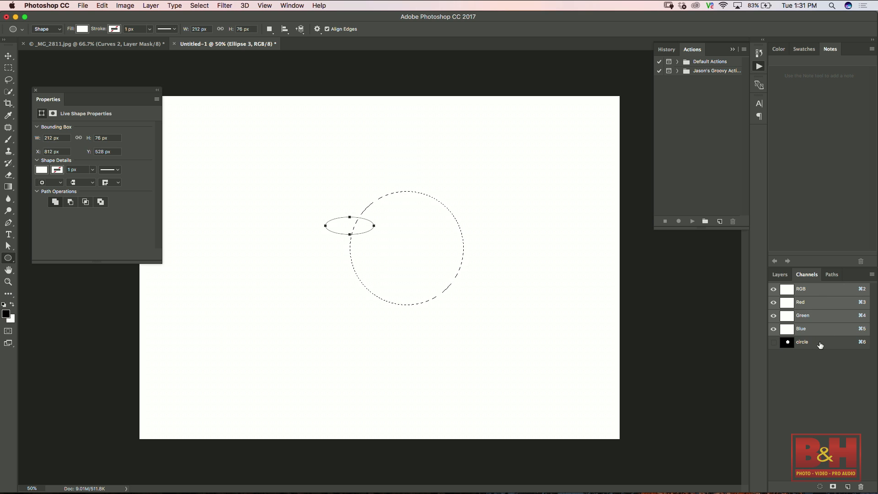
pyautogui.click(774, 343)
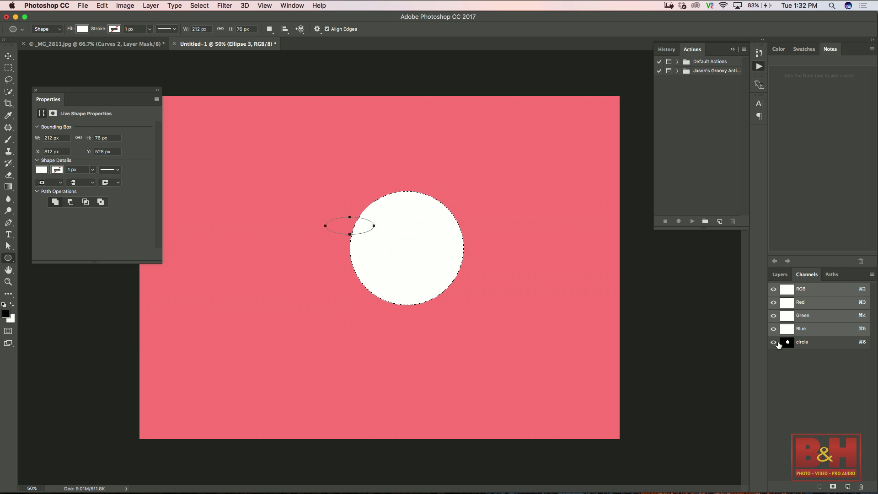
pyautogui.click(774, 343)
pyautogui.press('super+d')
pyautogui.press('Return')
pyautogui.moveTo(787, 342); pyautogui.dragTo(788, 349)
pyautogui.keyDown('super'); pyautogui.click(788, 346); pyautogui.keyUp('super')
pyautogui.press('super+d')
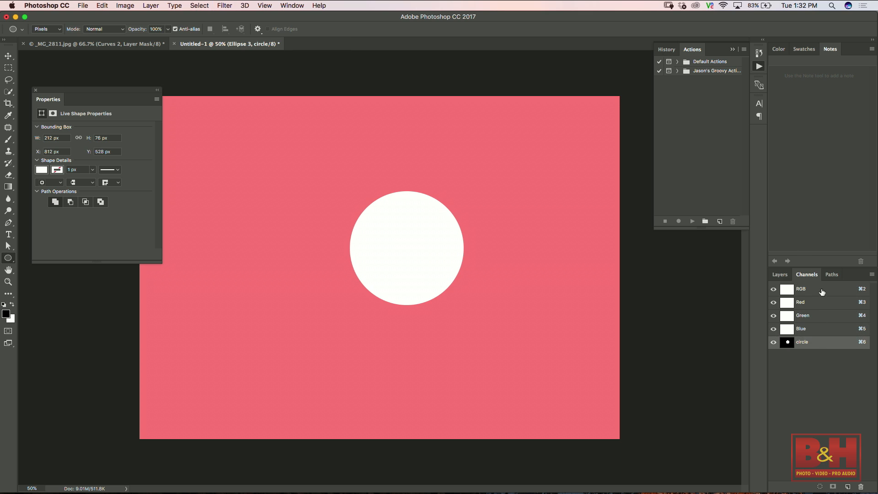
# - Remove the stray Ellipse 3 layer and the red channel overlay, and bring back the circular selection
pyautogui.click(782, 274)
pyautogui.press('super+shift+d')
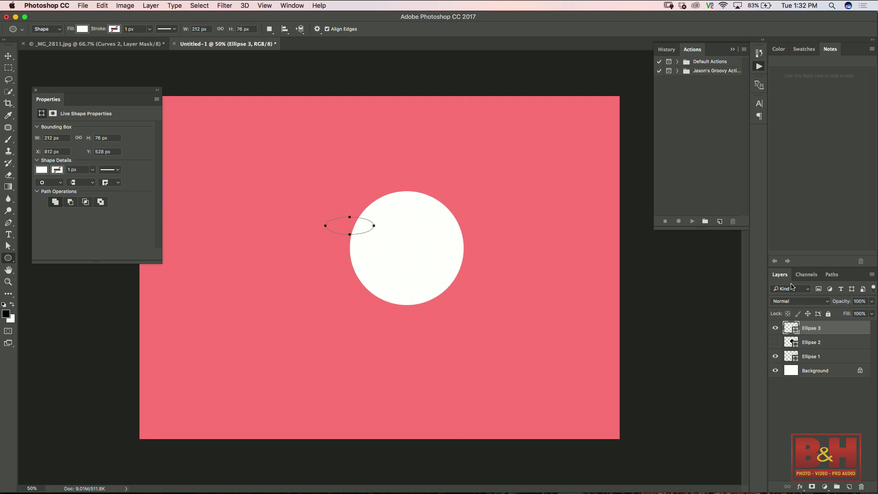
pyautogui.press('BackSpace')
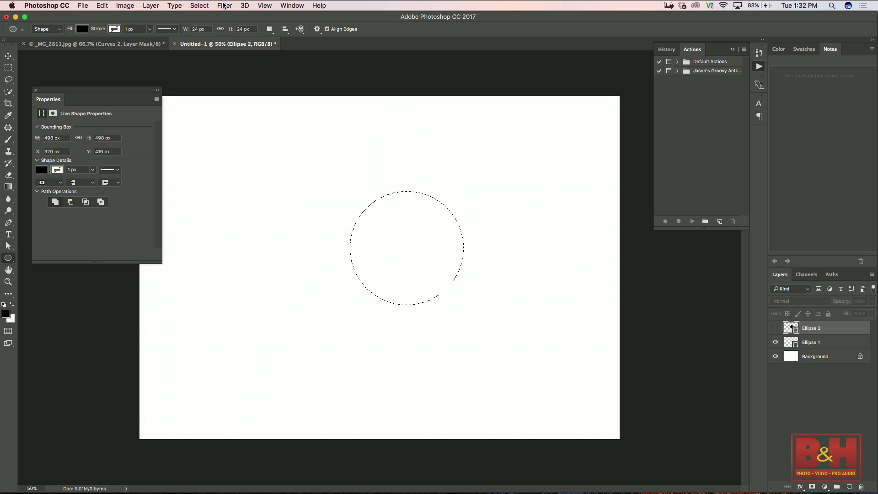
# - Store the active circular selection in a new channel named circle, and deselect it
pyautogui.click(201, 6)
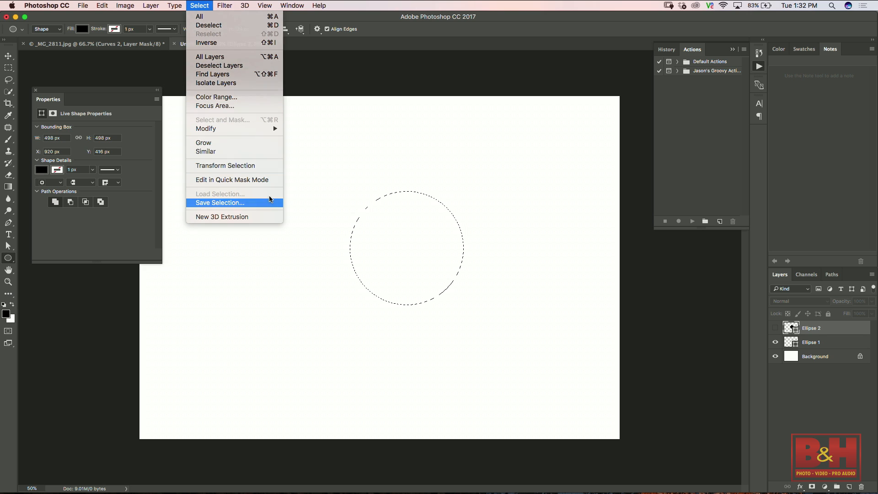
pyautogui.click(242, 203)
pyautogui.write('circle')
pyautogui.press('Return')
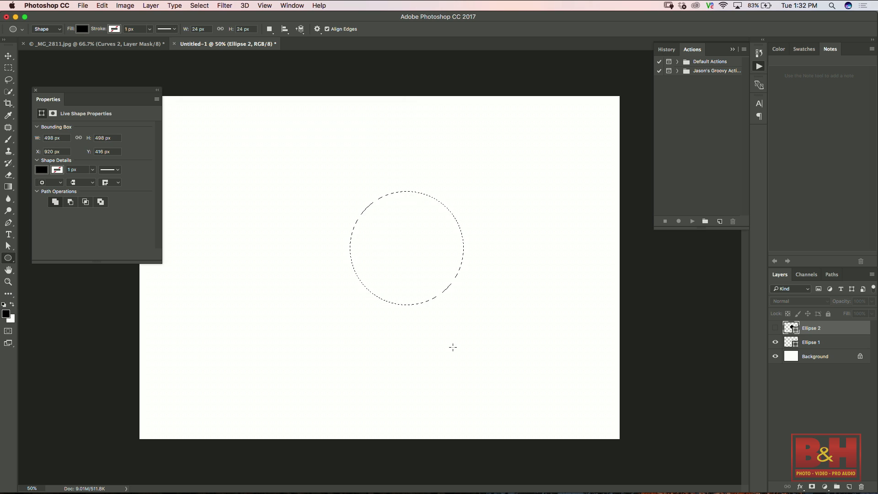
pyautogui.press('super+d')
pyautogui.click(832, 274)
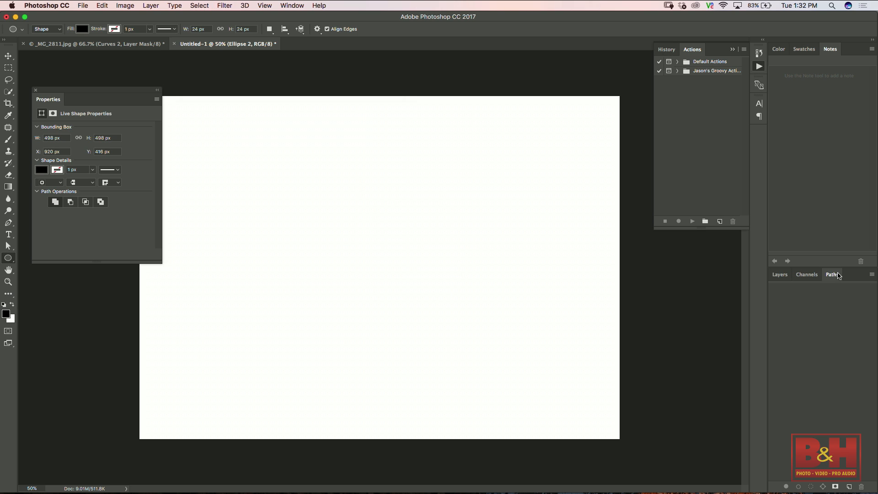
pyautogui.click(811, 274)
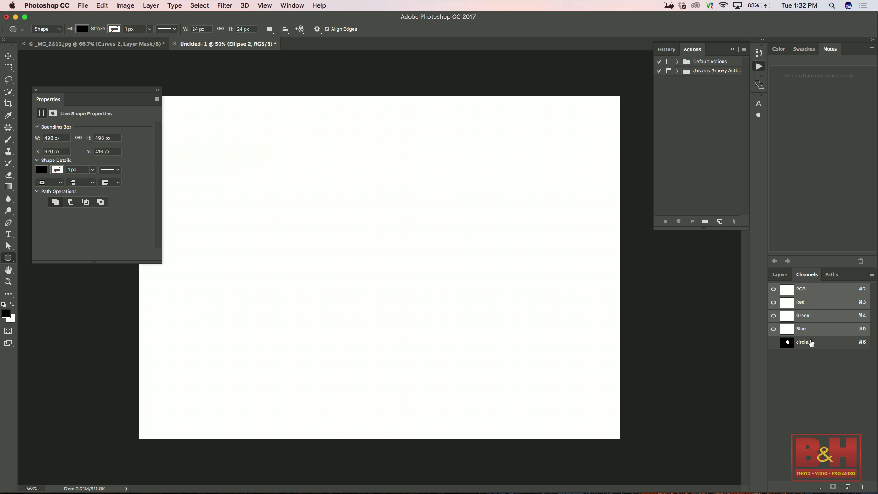
# - Delete the Ellipse 2 and Ellipse 1 layers, keeping only the Background layer
pyautogui.click(780, 275)
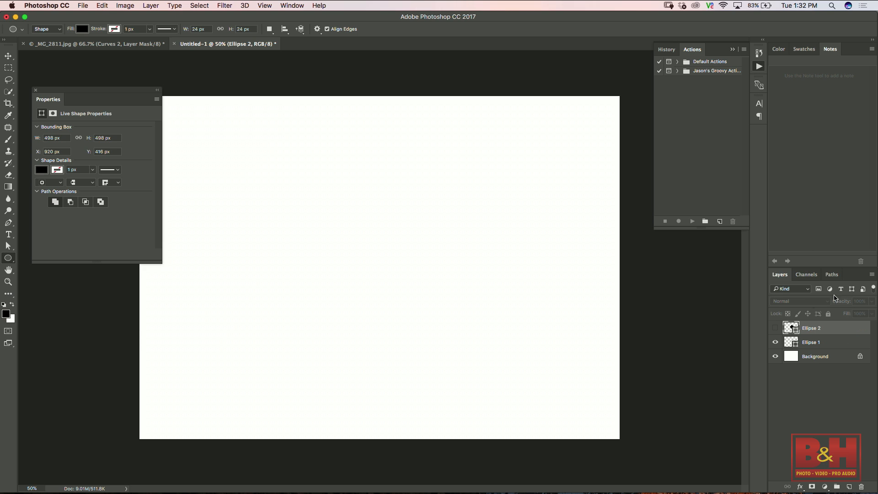
pyautogui.moveTo(823, 328); pyautogui.dragTo(863, 483)
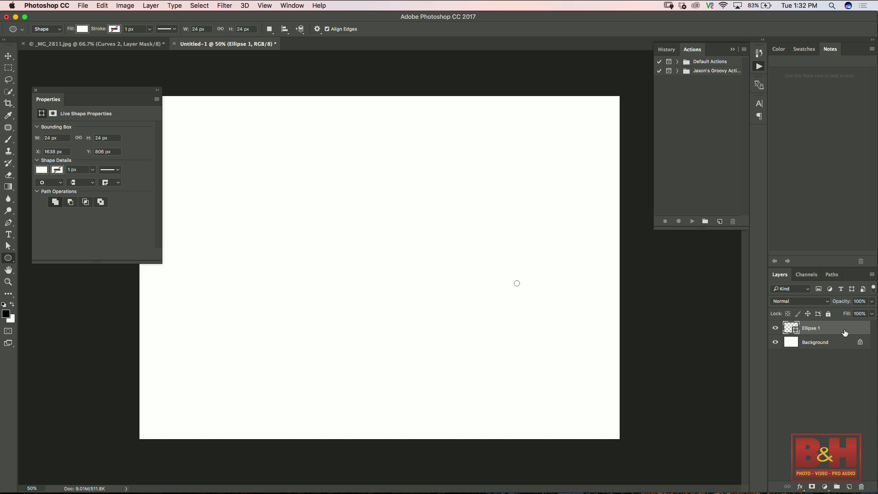
pyautogui.moveTo(845, 330); pyautogui.dragTo(861, 486)
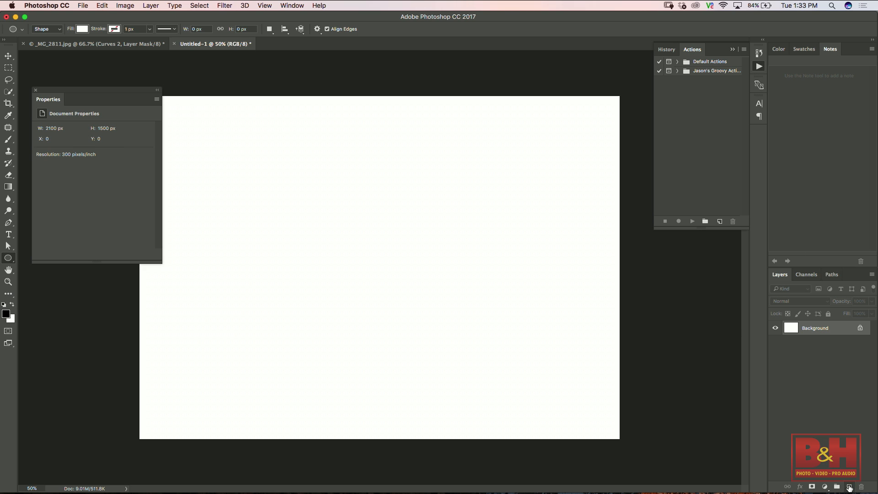
# - Add a new layer filled with black above the Background, and give it a white layer mask
pyautogui.click(849, 486)
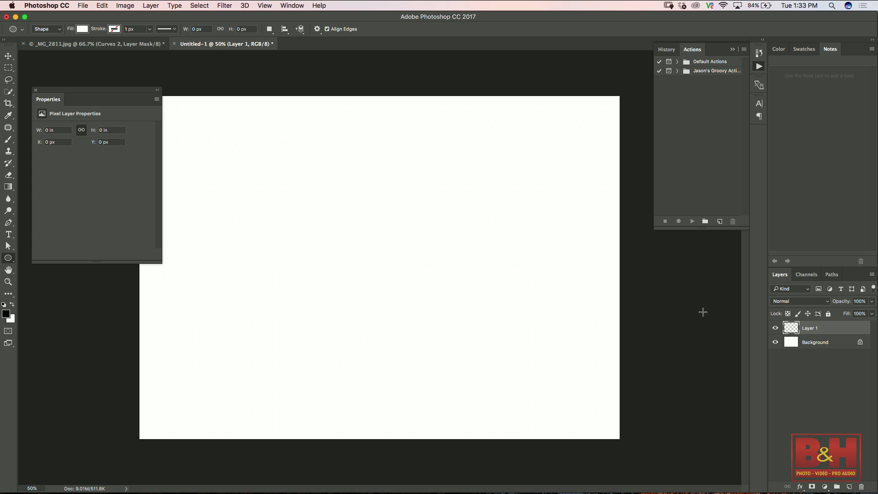
pyautogui.hotkey('alt', 'BackSpace')
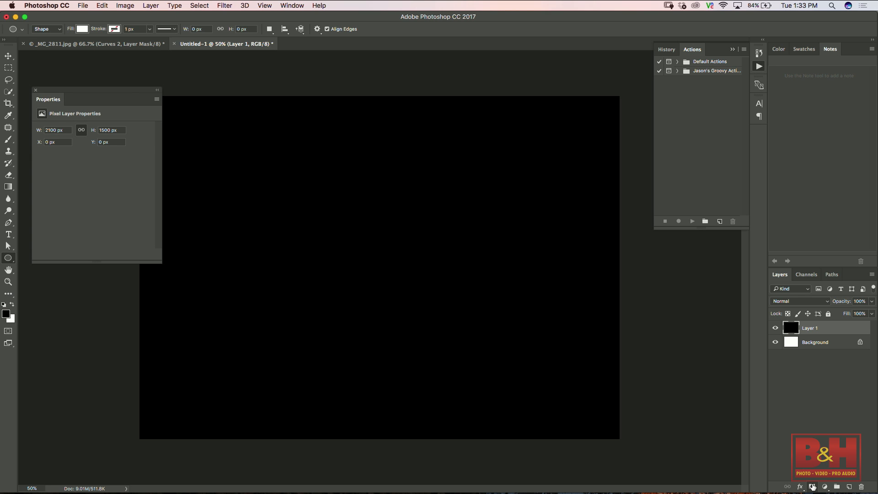
pyautogui.click(812, 487)
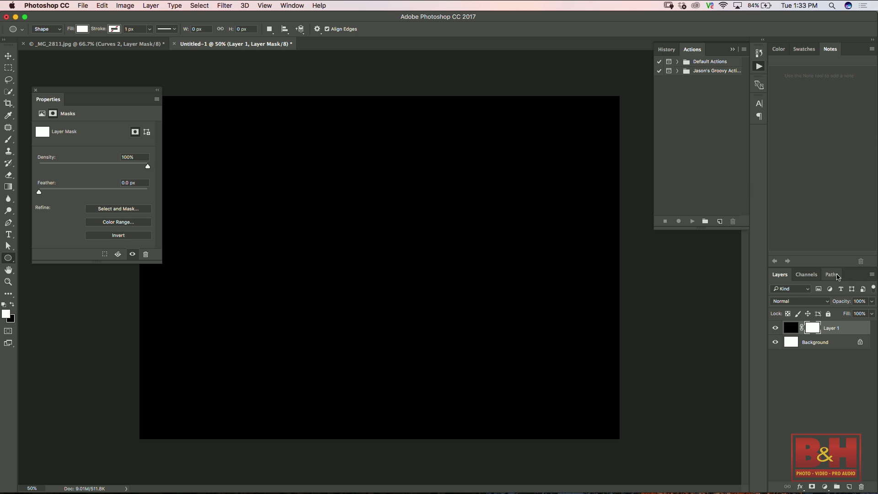
# - Load the circle channel as a selection, fill it with black on the Layer 1 mask, and deselect
pyautogui.click(832, 275)
pyautogui.click(806, 274)
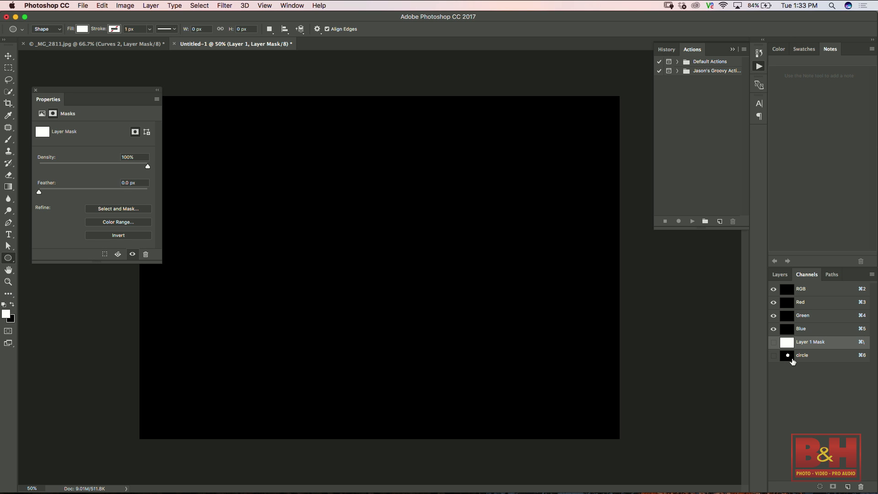
pyautogui.keyDown('super'); pyautogui.click(787, 359); pyautogui.keyUp('super')
pyautogui.click(781, 275)
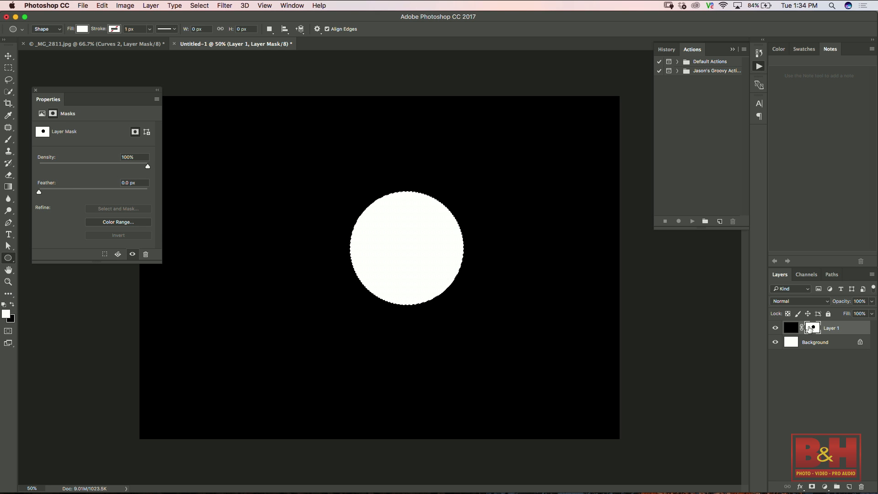
pyautogui.press('super+d')
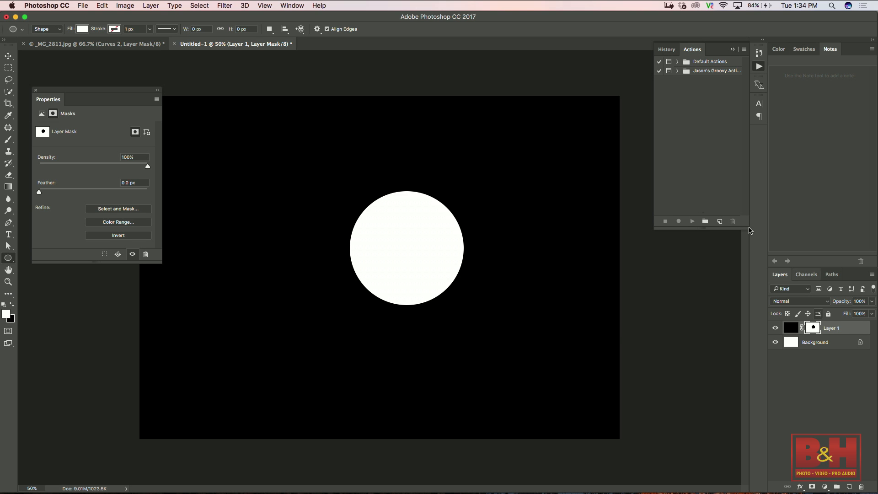
# - Try Gaussian Blur on the Layer 1 mask with radii such as 173.6 and 79.5 pixels, and cancel it
pyautogui.click(226, 6)
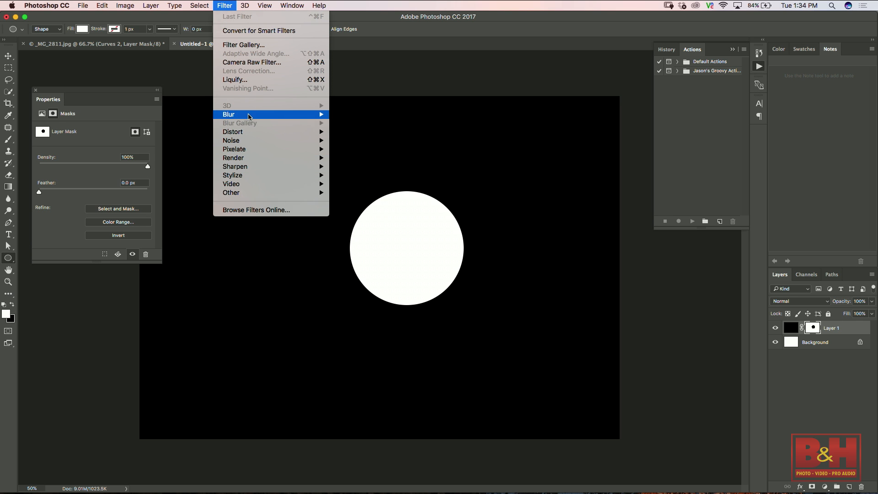
pyautogui.moveTo(320, 116)
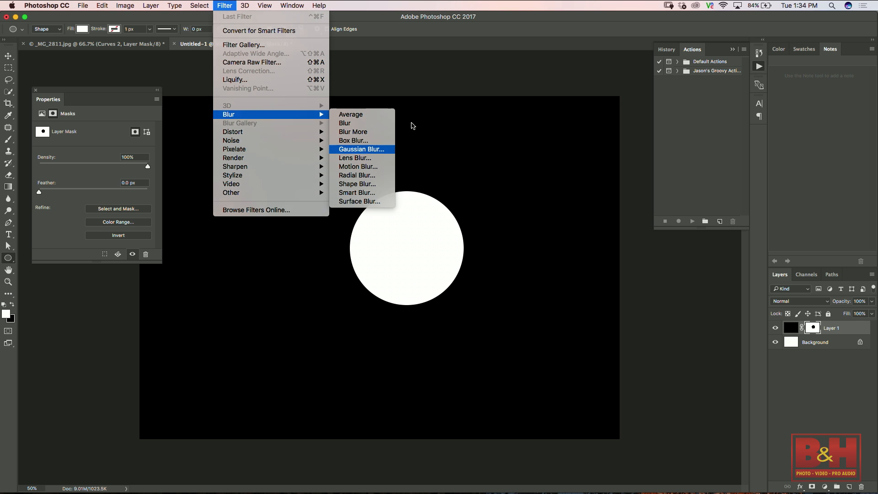
pyautogui.click(365, 151)
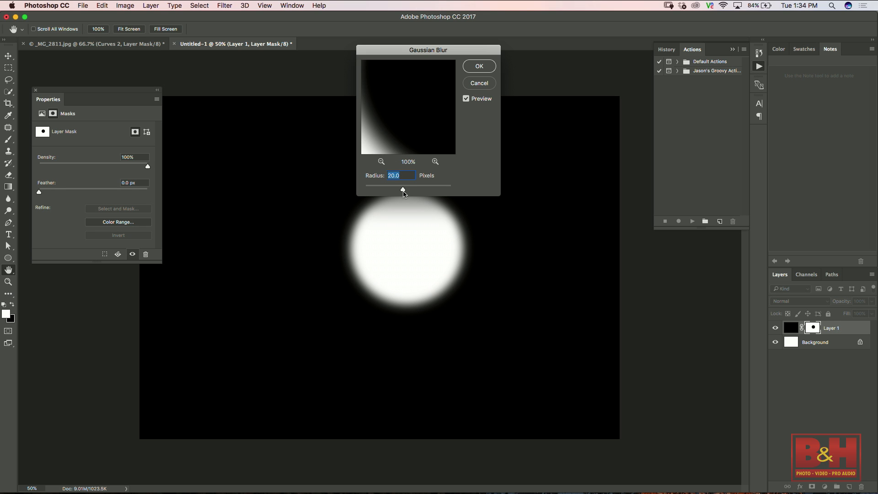
pyautogui.click(403, 189)
pyautogui.moveTo(403, 189); pyautogui.dragTo(432, 192)
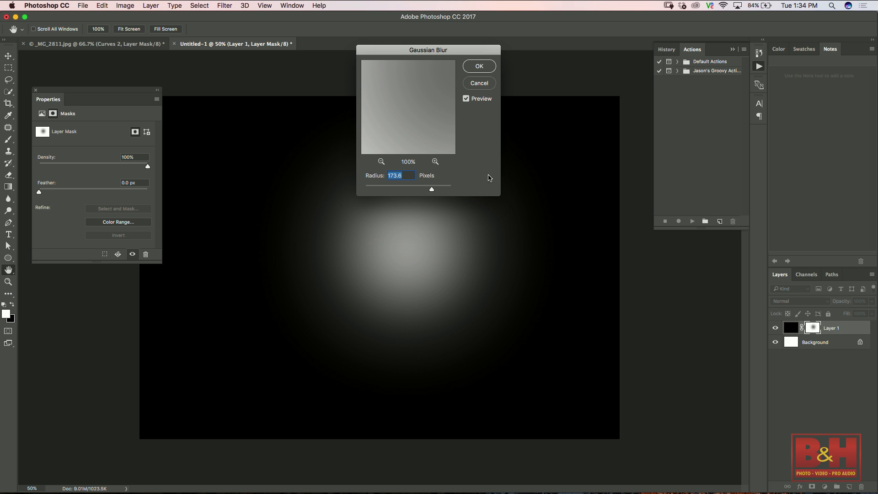
pyautogui.moveTo(431, 190); pyautogui.dragTo(405, 196)
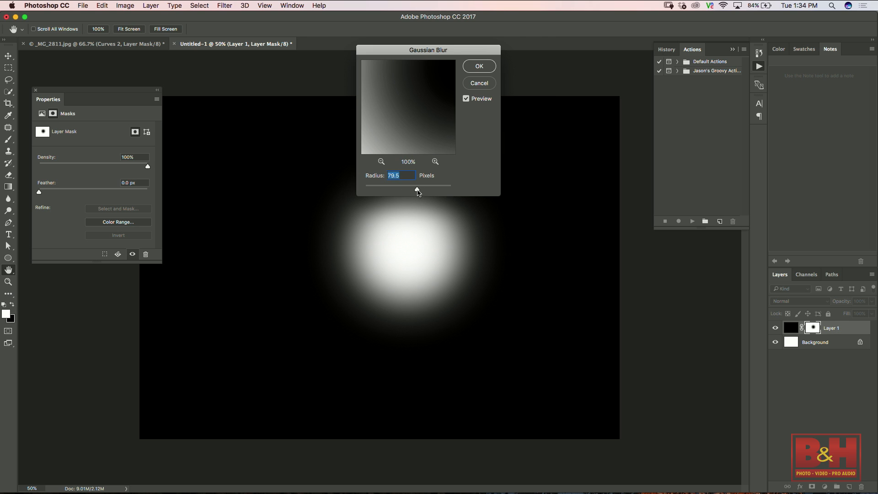
pyautogui.moveTo(417, 188); pyautogui.dragTo(416, 189)
pyautogui.click(480, 83)
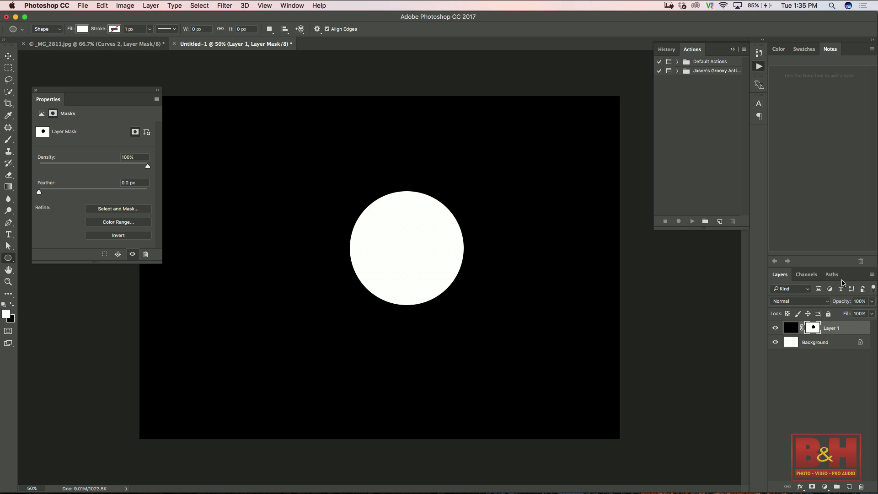
# - Load the circle channel as a selection and move its outline to the black area left of the white circle
pyautogui.click(806, 274)
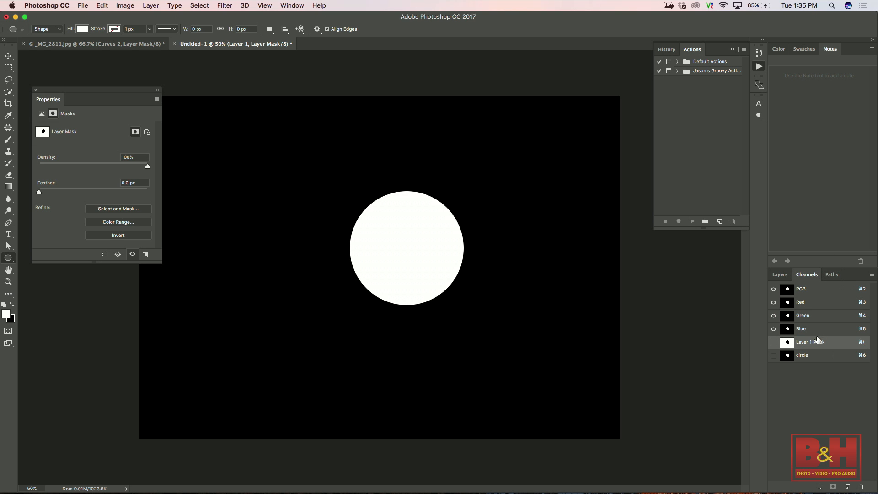
pyautogui.keyDown('super'); pyautogui.click(787, 355); pyautogui.keyUp('super')
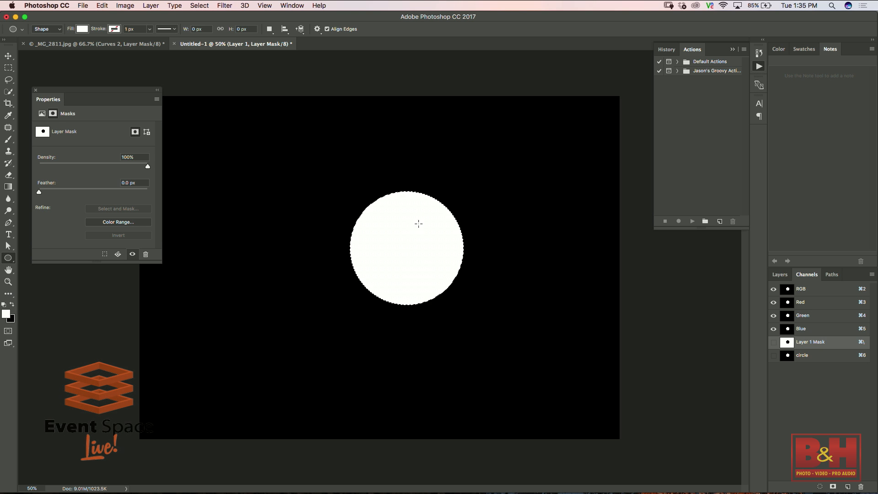
pyautogui.press('m')
pyautogui.moveTo(403, 251); pyautogui.dragTo(270, 254)
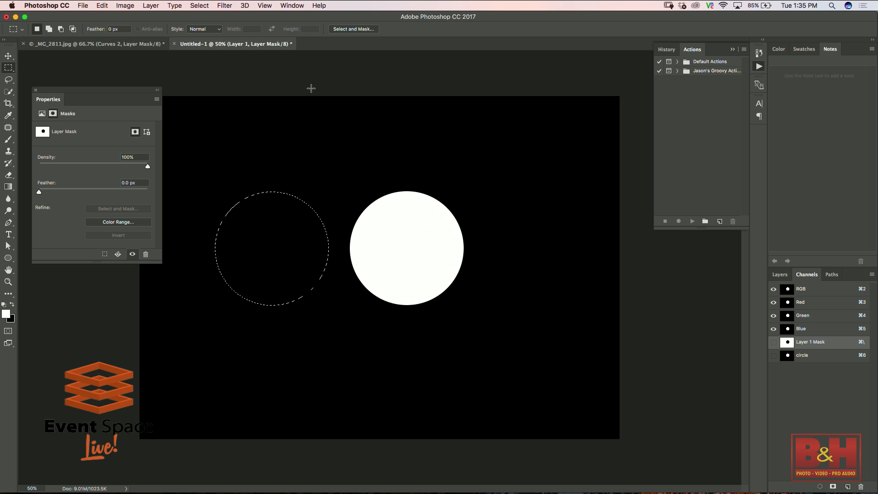
pyautogui.press('shift')
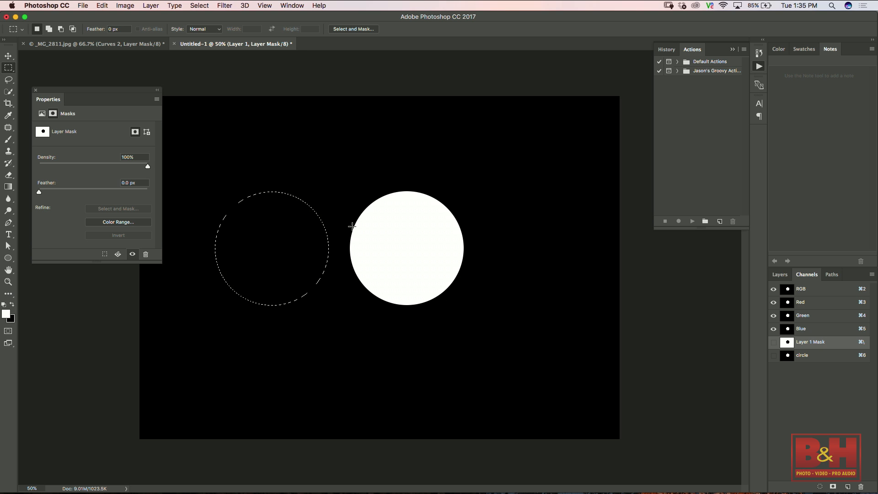
# - Feather the moved circular selection with a radius of 40 pixels
pyautogui.click(200, 7)
pyautogui.click(200, 6)
pyautogui.click(201, 4)
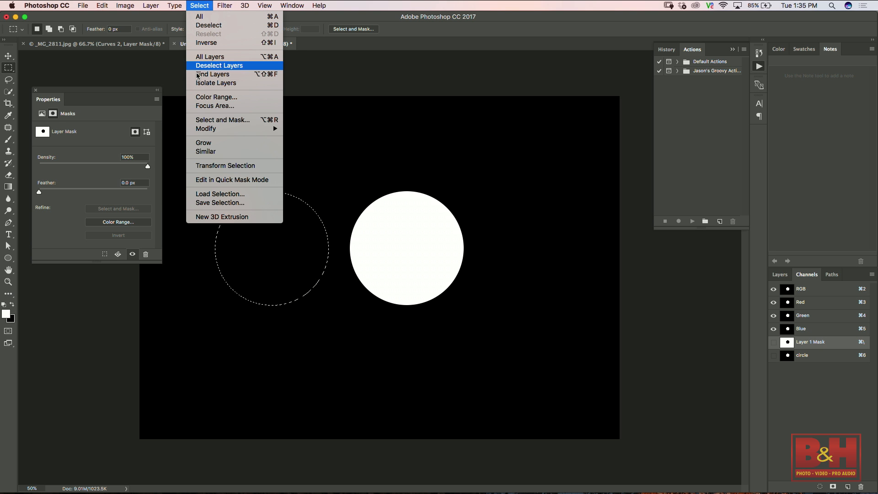
pyautogui.moveTo(230, 129)
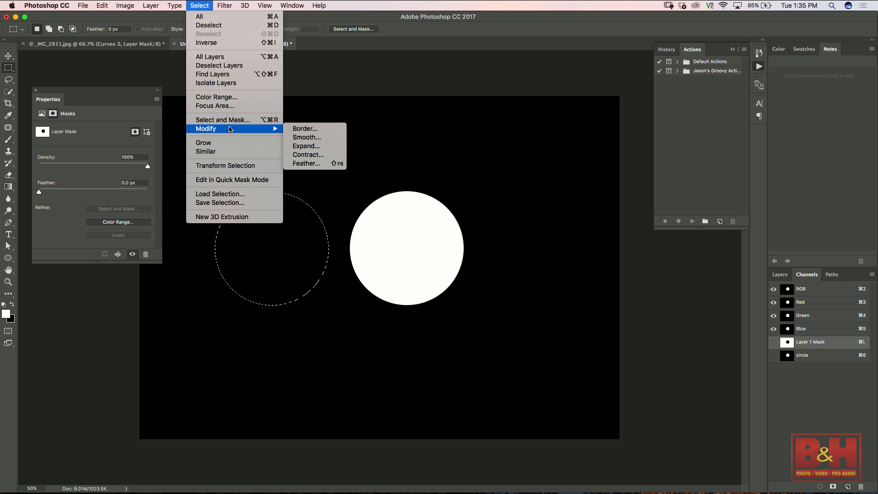
pyautogui.click(306, 163)
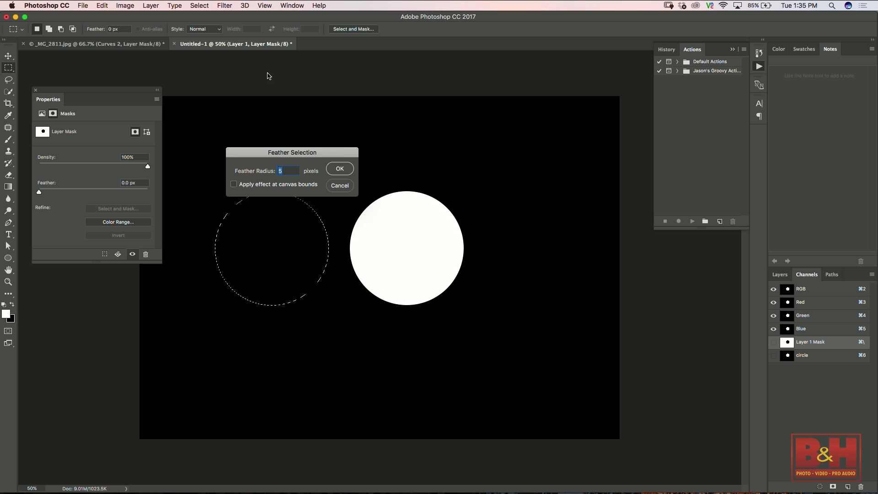
pyautogui.write('40')
pyautogui.click(343, 169)
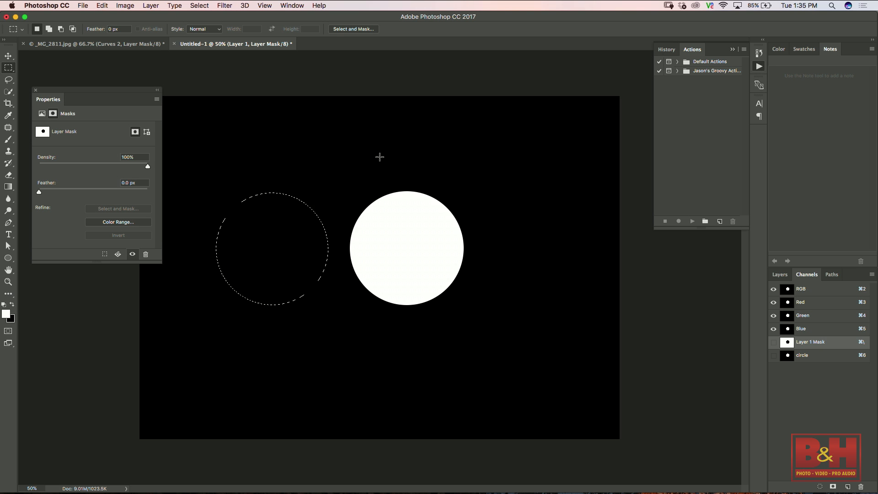
# - Fill the feathered selection with black on the Layer 1 mask and deselect
pyautogui.click(781, 275)
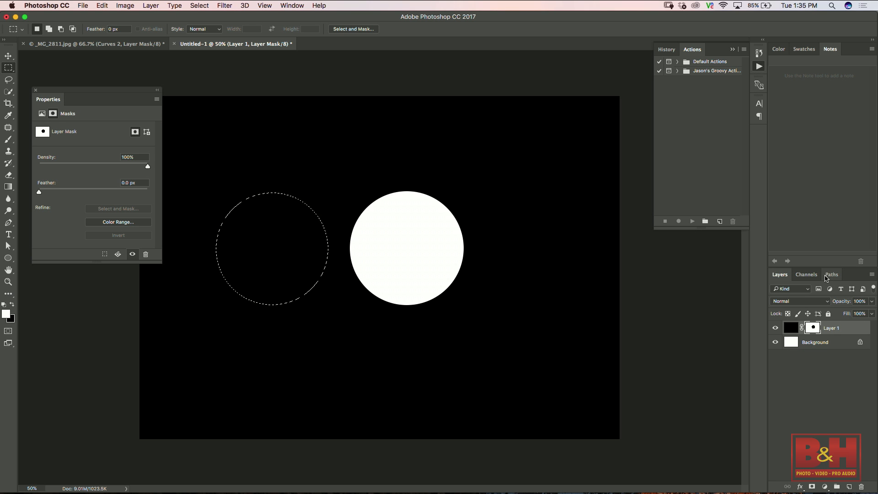
pyautogui.hotkey('alt', 'BackSpace')
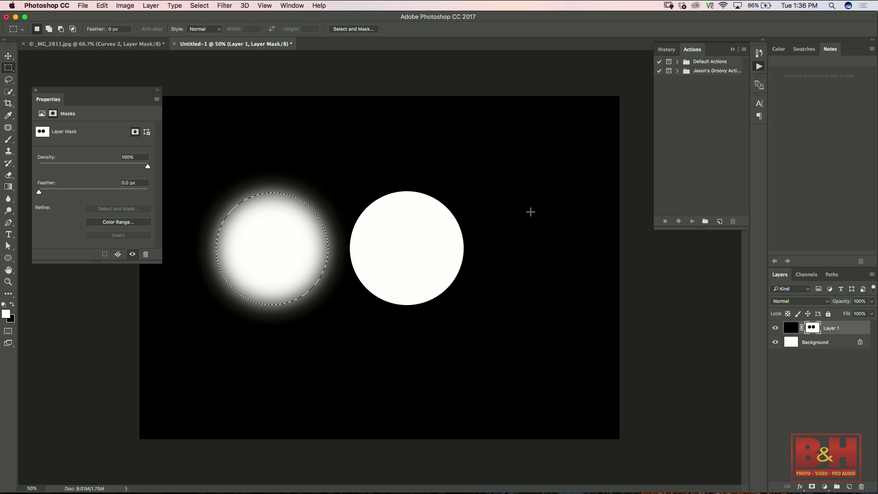
pyautogui.press('super+d')
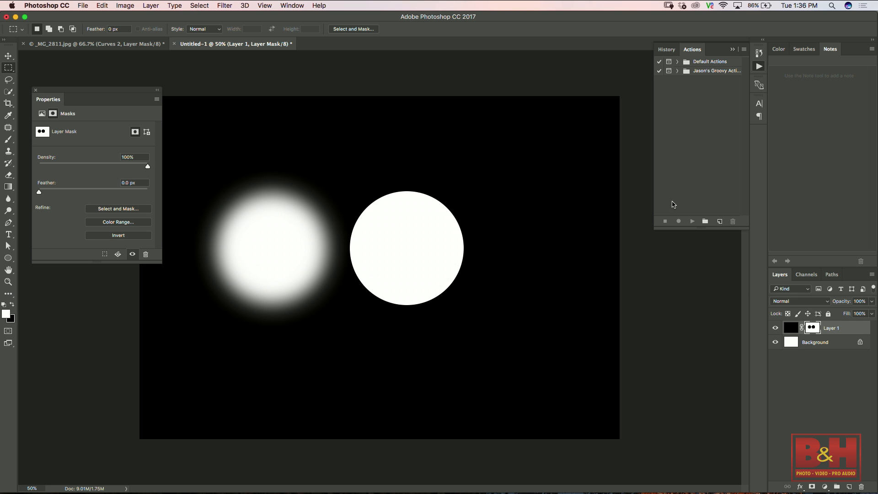
# - Preview the Layer 1 mask in Select and Mask with On Black, On White, Black & White and On Layers views, and cancel
pyautogui.doubleClick(813, 328)
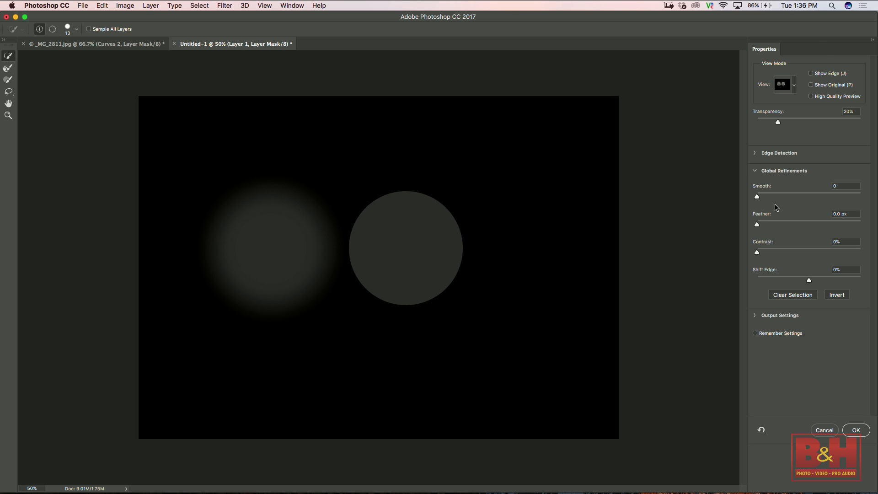
pyautogui.click(795, 89)
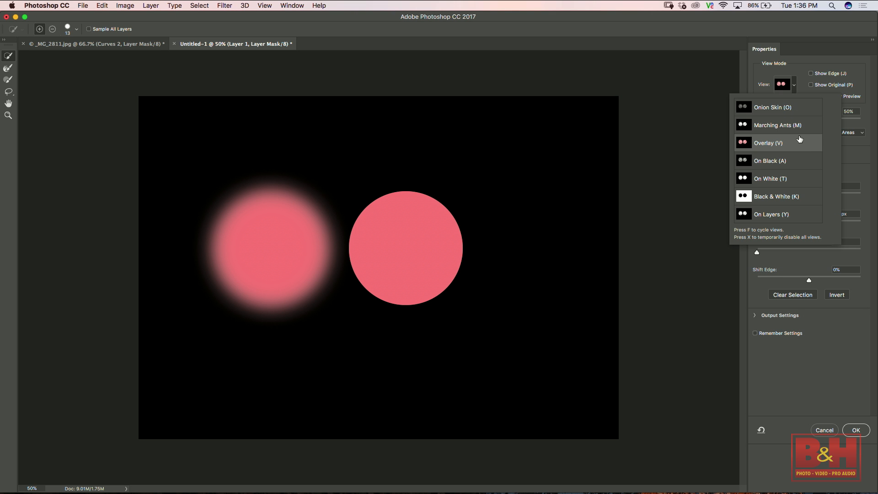
pyautogui.click(773, 163)
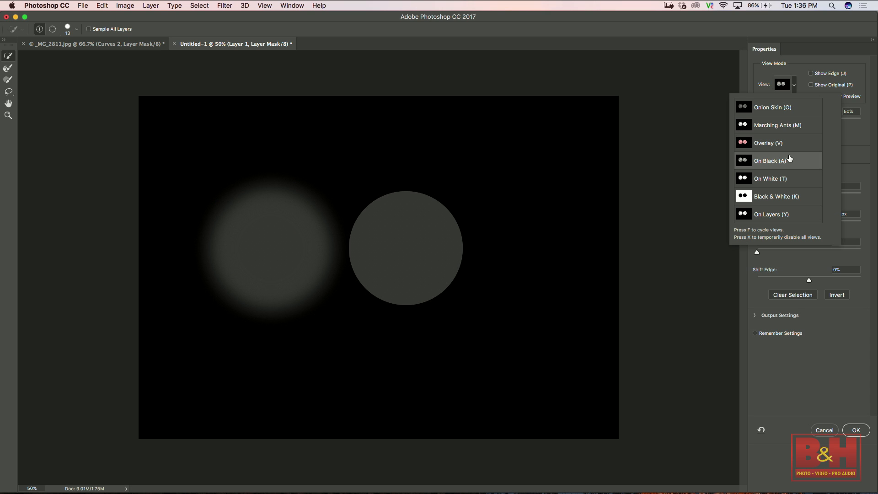
pyautogui.click(776, 183)
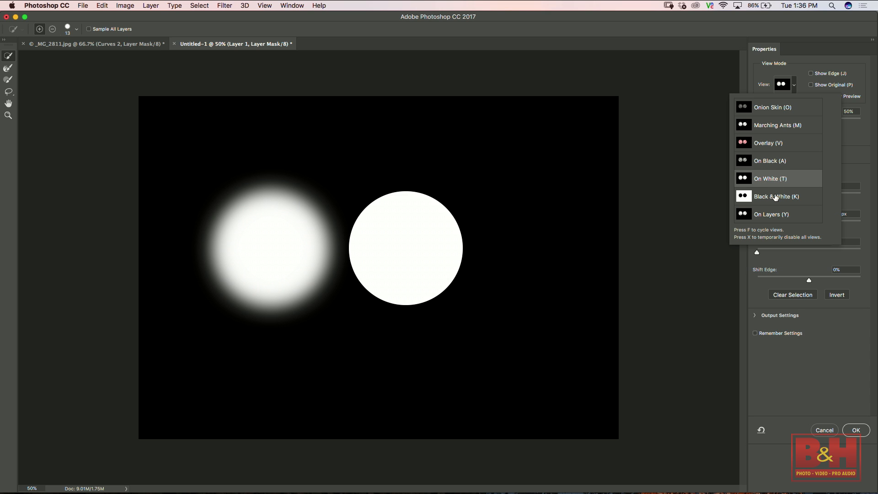
pyautogui.click(781, 199)
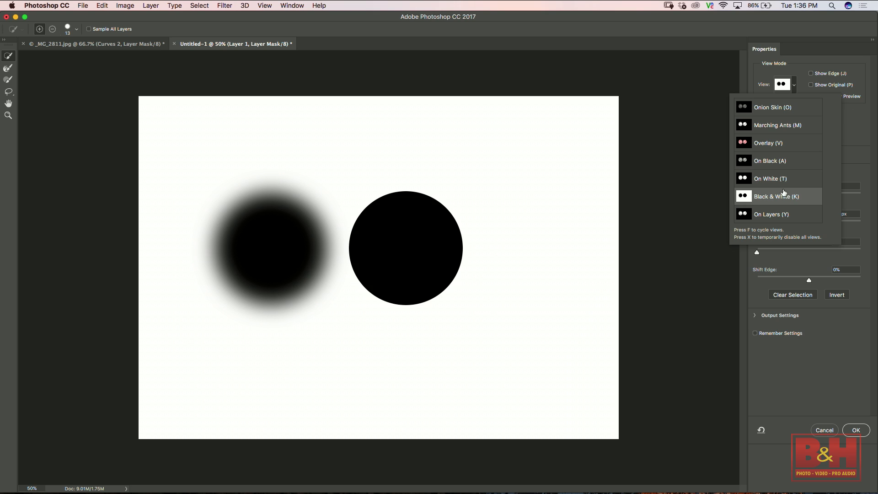
pyautogui.click(784, 214)
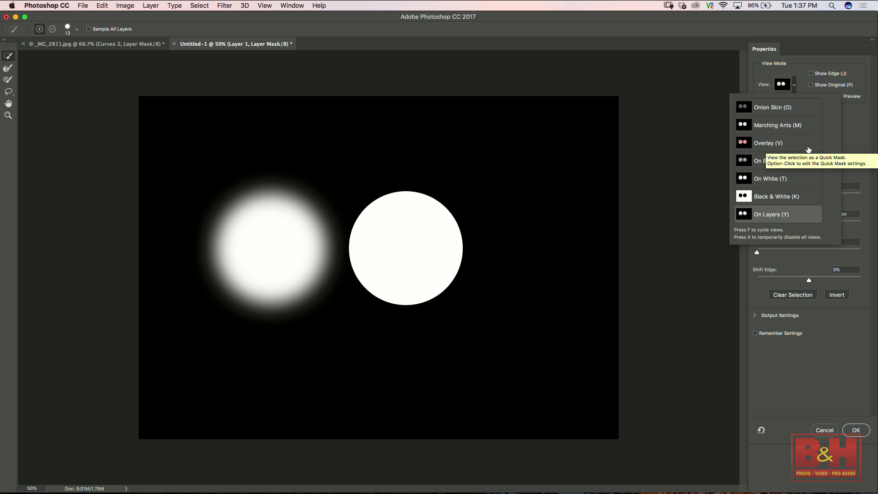
pyautogui.click(831, 432)
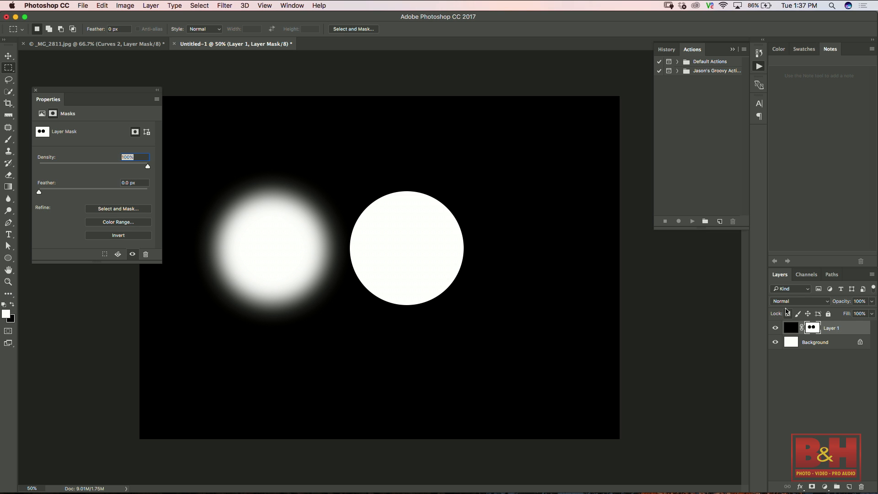
# - Try Select and Mask on the Layer 1 mask with On Layers view, Remember Settings and an edge detection radius of 9 px, and cancel
pyautogui.doubleClick(816, 328)
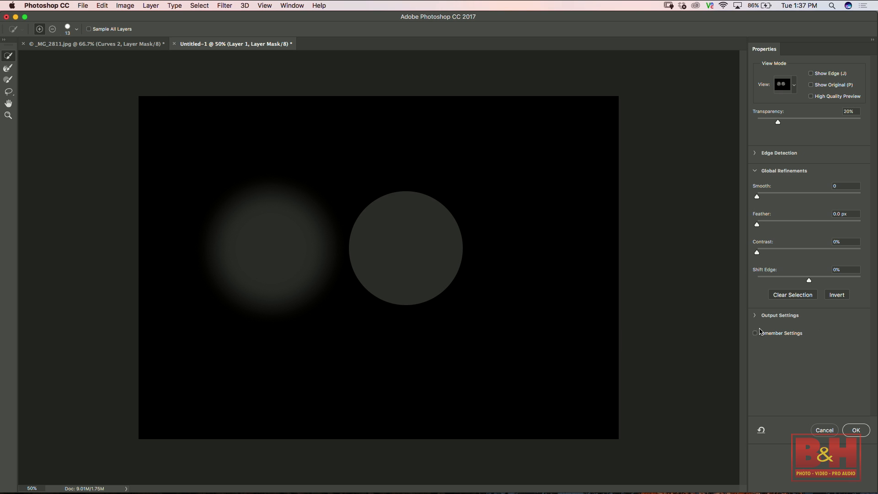
pyautogui.click(796, 85)
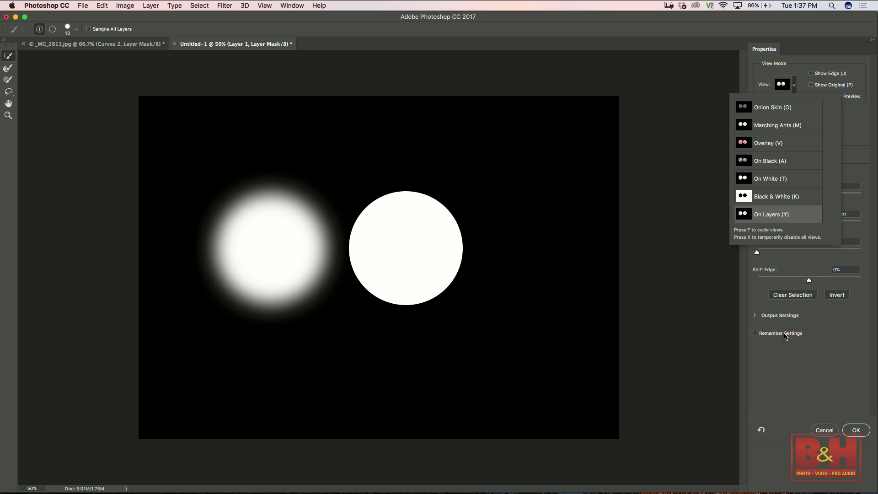
pyautogui.click(755, 334)
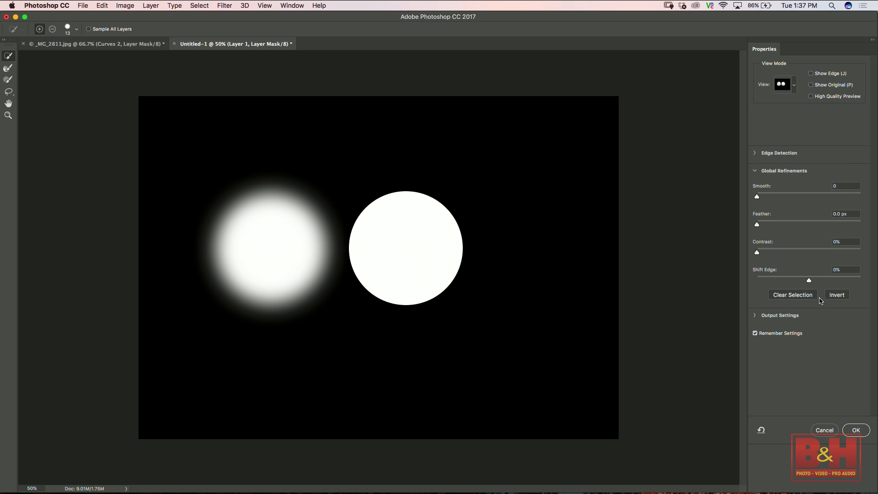
pyautogui.click(778, 153)
pyautogui.click(795, 179)
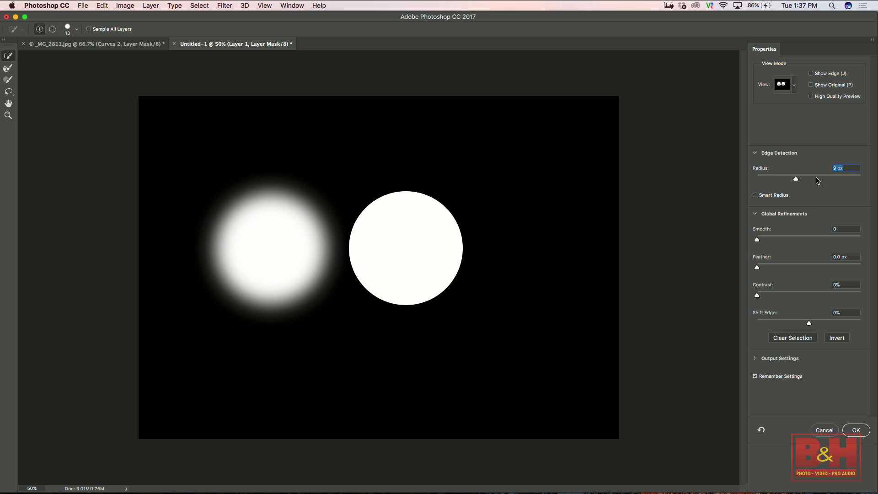
pyautogui.press('Escape')
# - Lasso a small area to the right of the two circles and open the selection in Select and Mask
pyautogui.press('l')
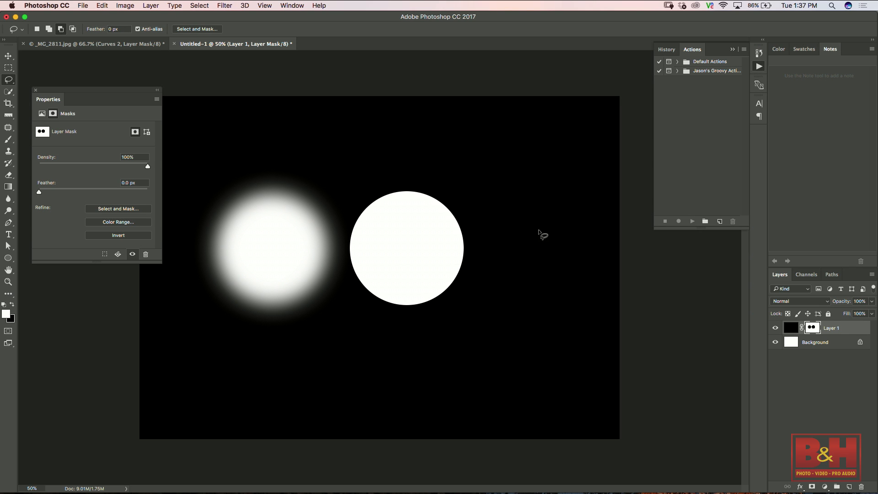
pyautogui.moveTo(528, 210)
pyautogui.mouseDown()
pyautogui.moveTo(519, 262)
pyautogui.moveTo(579, 250)
pyautogui.moveTo(577, 204)
pyautogui.moveTo(535, 208)
pyautogui.mouseUp()
pyautogui.rightClick(558, 229)
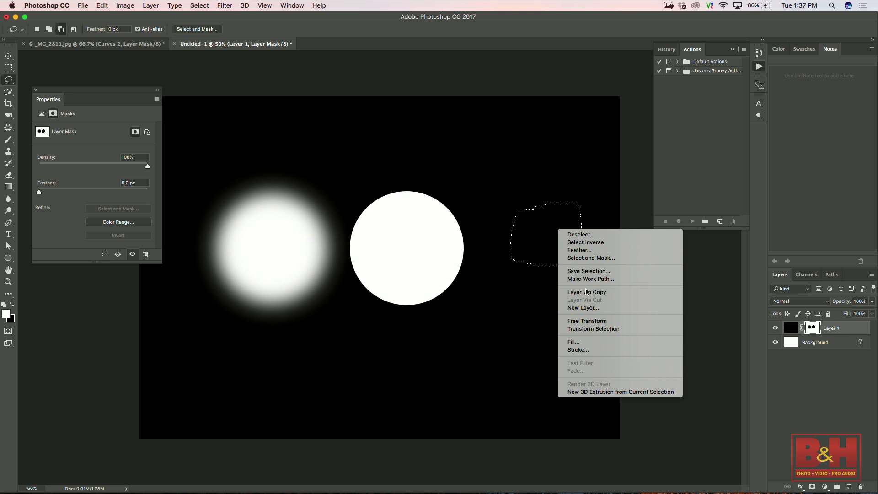
pyautogui.click(589, 259)
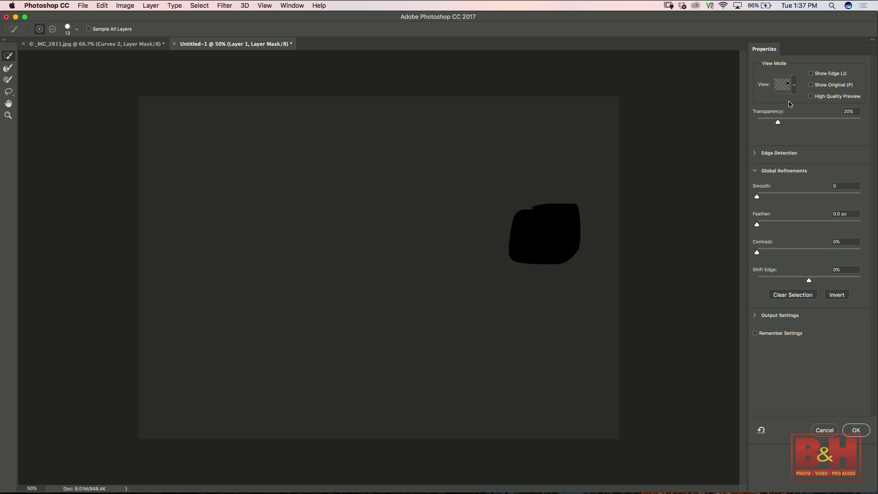
# - Try the On Layers view with Remember Settings enabled in Select and Mask, and cancel the workspace
pyautogui.click(794, 86)
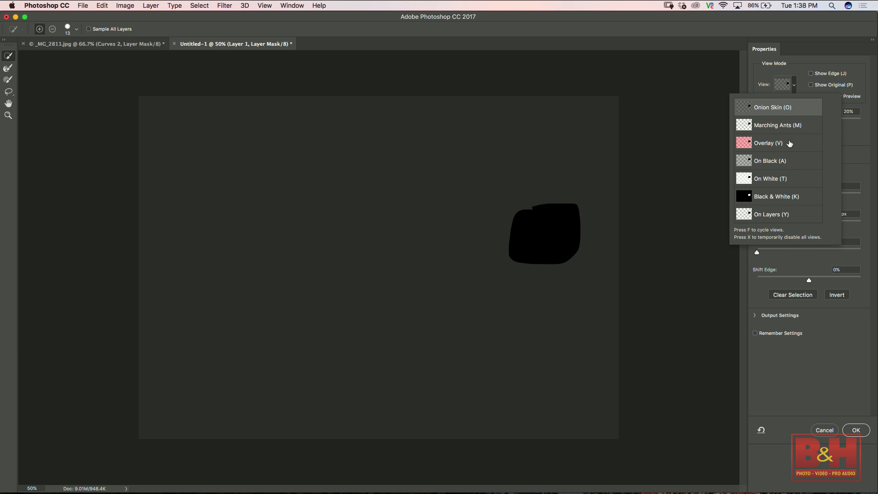
pyautogui.click(767, 216)
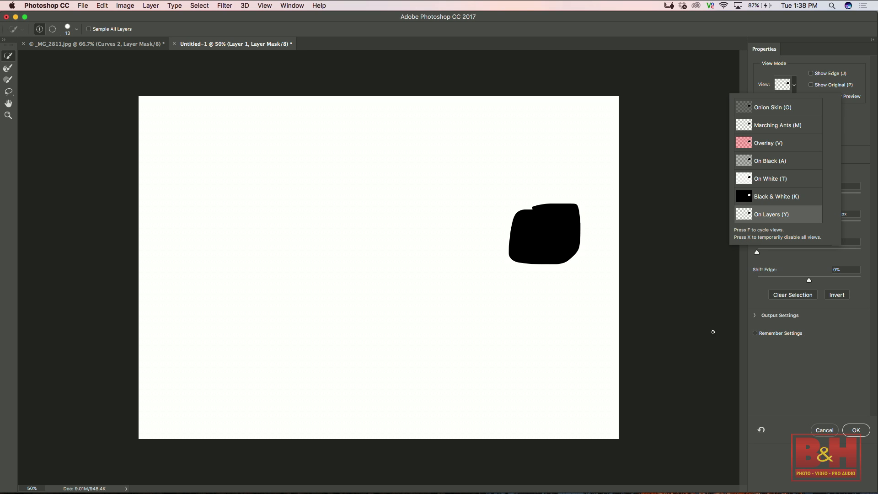
pyautogui.click(755, 335)
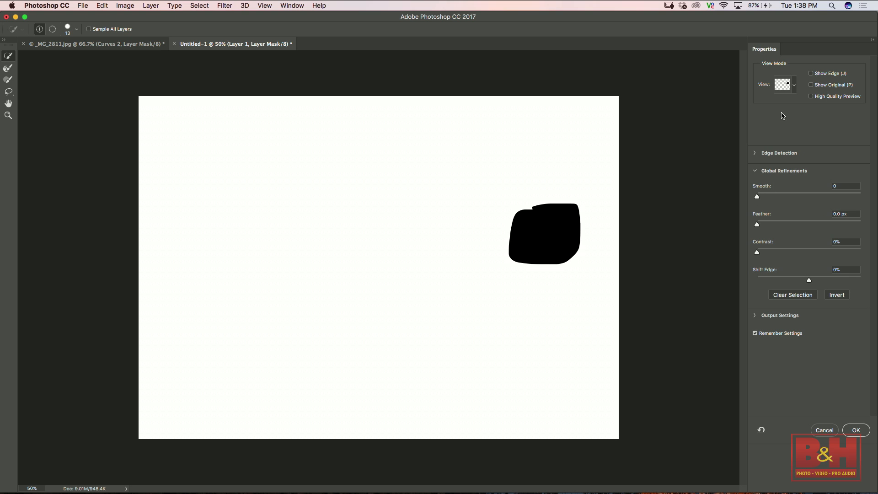
pyautogui.click(760, 153)
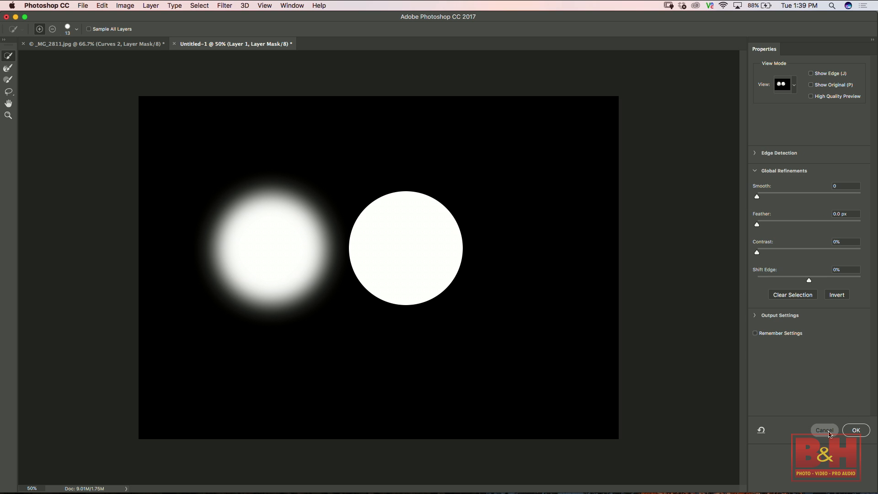
pyautogui.click(824, 430)
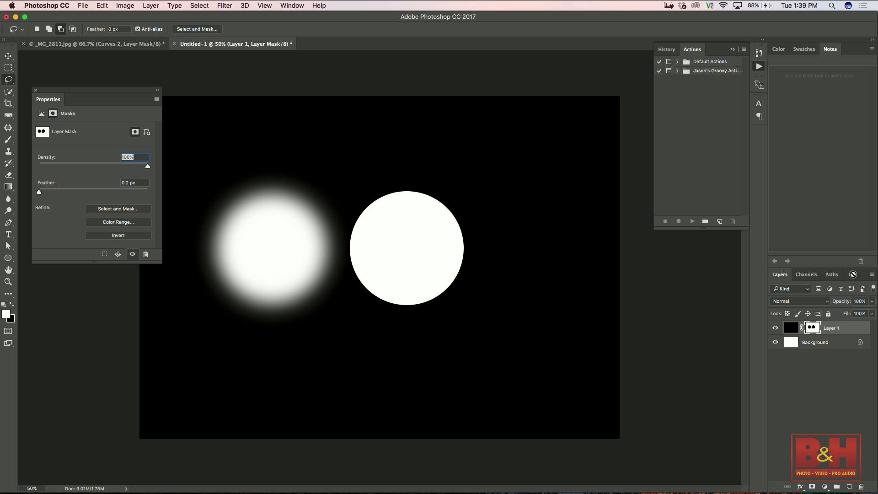
# - Delete Layer 1 and replace it with a new layer filled with black that has a white layer mask
pyautogui.moveTo(851, 332); pyautogui.dragTo(862, 487)
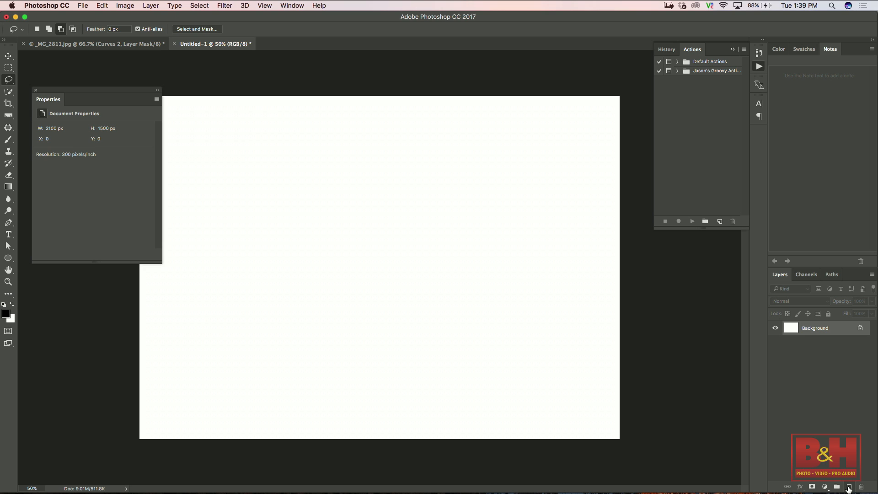
pyautogui.click(848, 487)
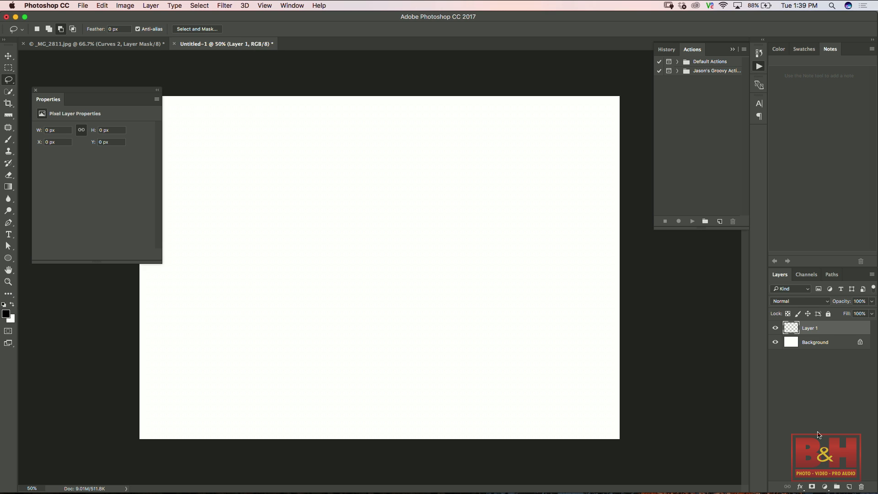
pyautogui.hotkey('alt', 'BackSpace')
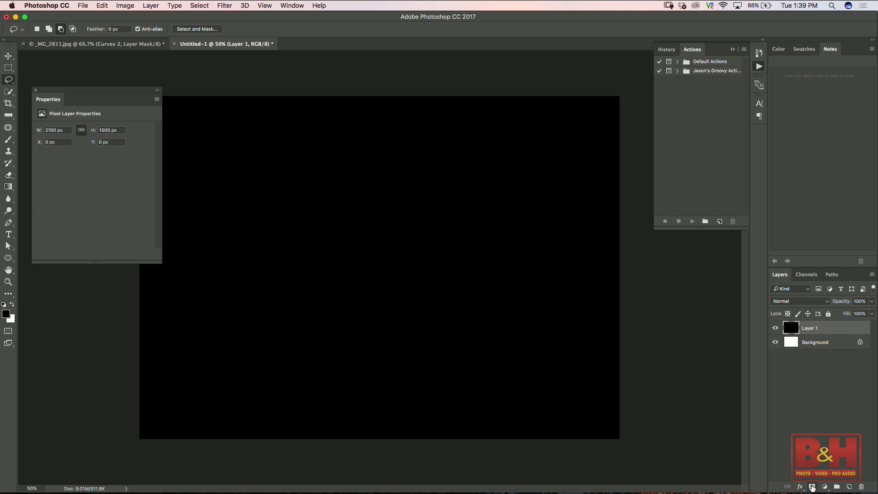
pyautogui.click(813, 487)
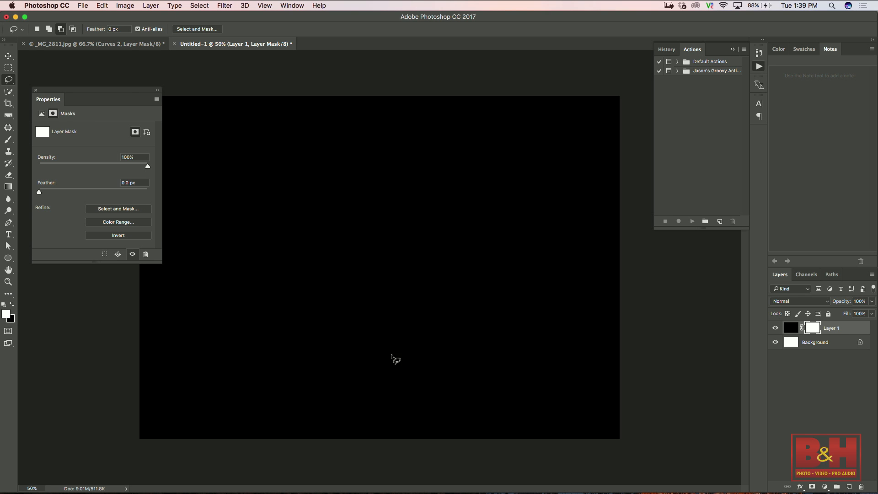
pyautogui.press('m')
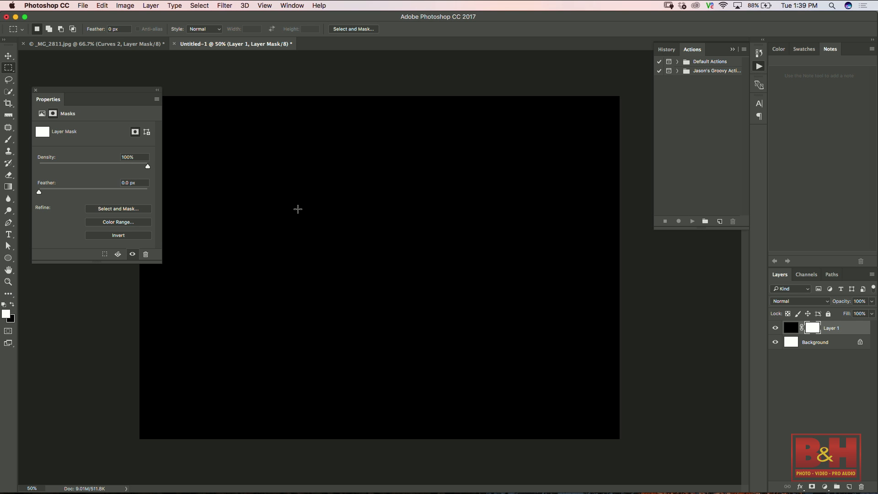
# - Fill a large square area in the middle of the Layer 1 mask with black and deselect
pyautogui.moveTo(307, 181); pyautogui.dragTo(564, 351)
pyautogui.press('Delete')
pyautogui.press('super+d')
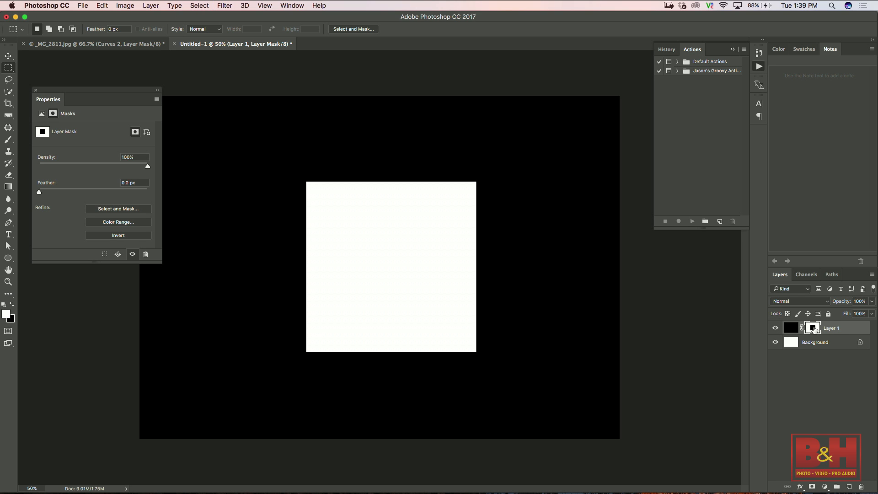
# - Try the Smooth and Feather refinements on the Layer 1 mask in Select and Mask with the On Layers view, and cancel
pyautogui.press('alt+super+r')
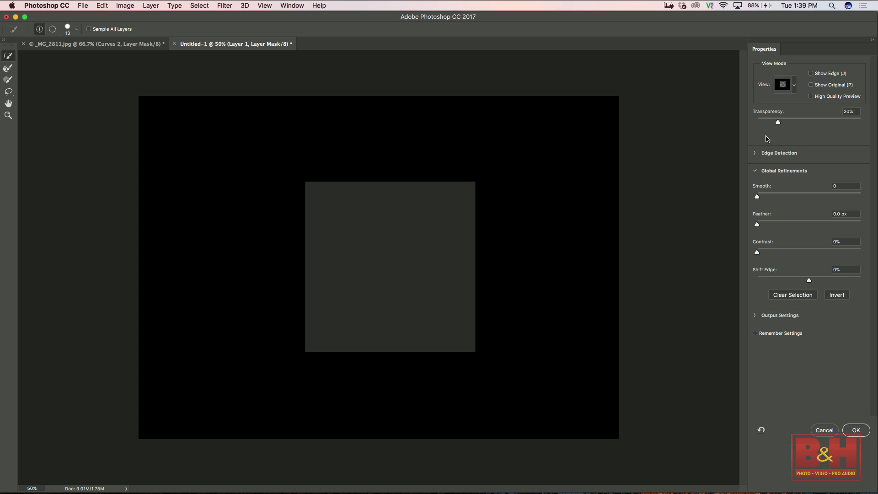
pyautogui.click(792, 88)
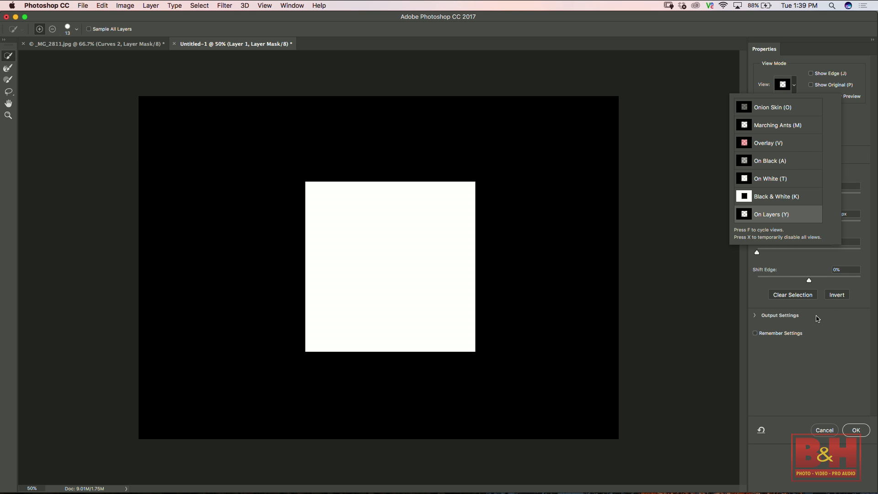
pyautogui.click(813, 356)
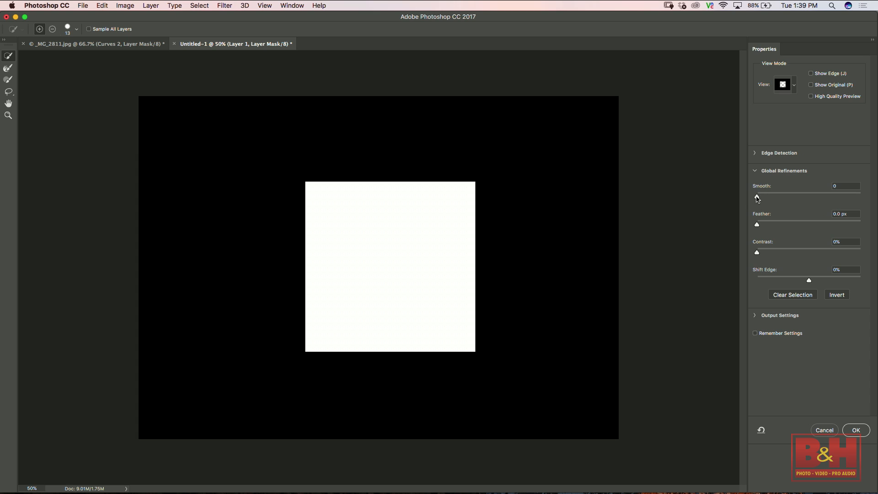
pyautogui.moveTo(757, 198); pyautogui.dragTo(872, 199)
pyautogui.moveTo(864, 197); pyautogui.dragTo(760, 213)
pyautogui.moveTo(760, 216); pyautogui.dragTo(877, 208)
pyautogui.click(825, 430)
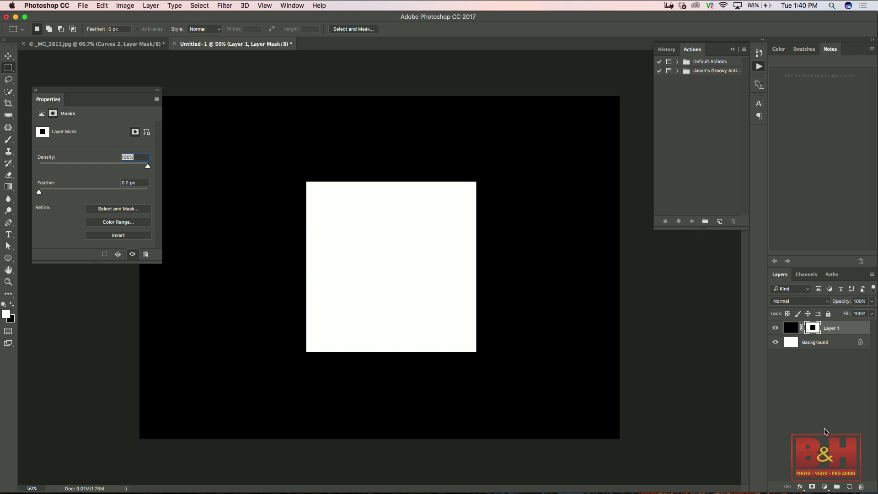
# - Close both open documents without saving and reopen the whale tail photo _MG_2811.jpg
pyautogui.press('super+w')
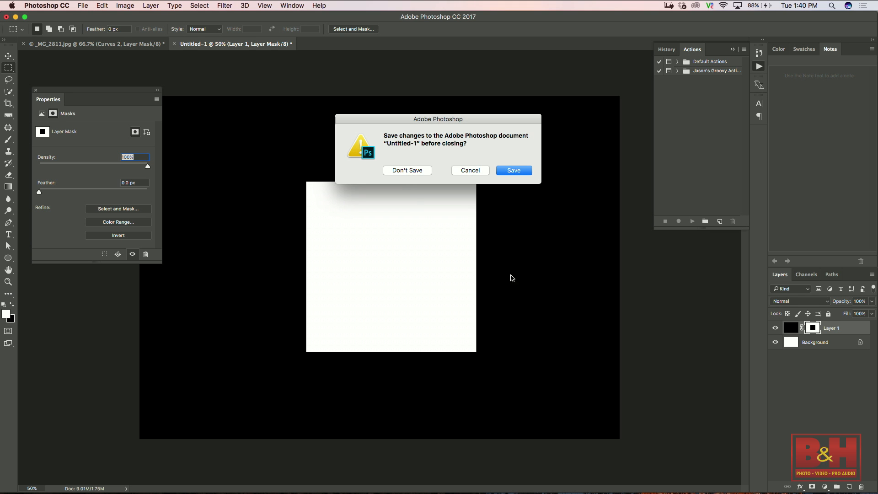
pyautogui.click(406, 170)
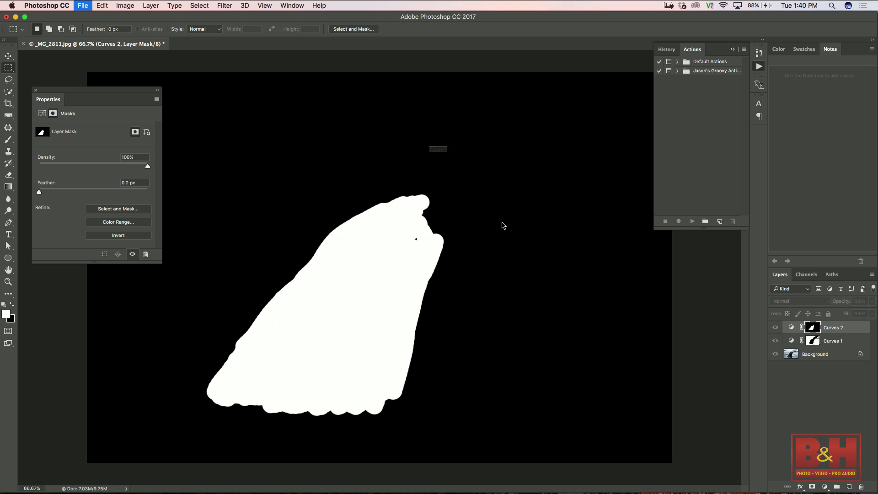
pyautogui.press('super+w')
pyautogui.click(421, 172)
pyautogui.press('super+o')
pyautogui.click(683, 275)
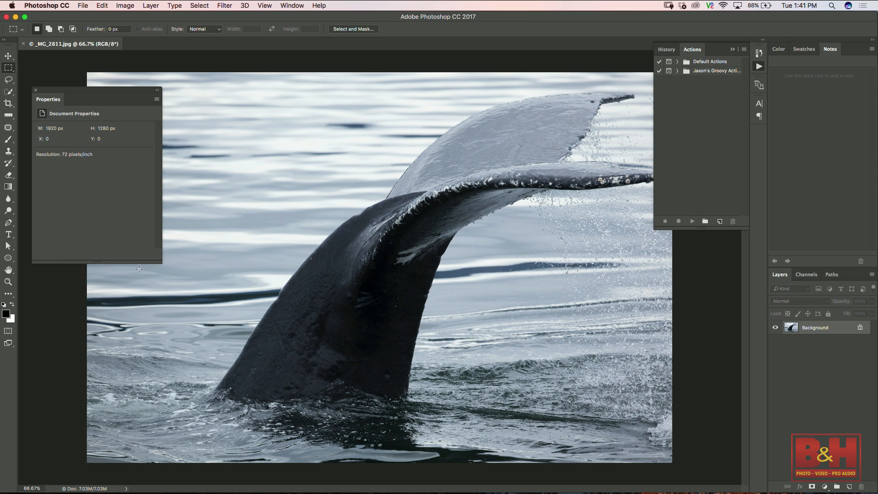
# - Select the whale tail by tracing roughly around its outline with the Lasso tool
pyautogui.press('l')
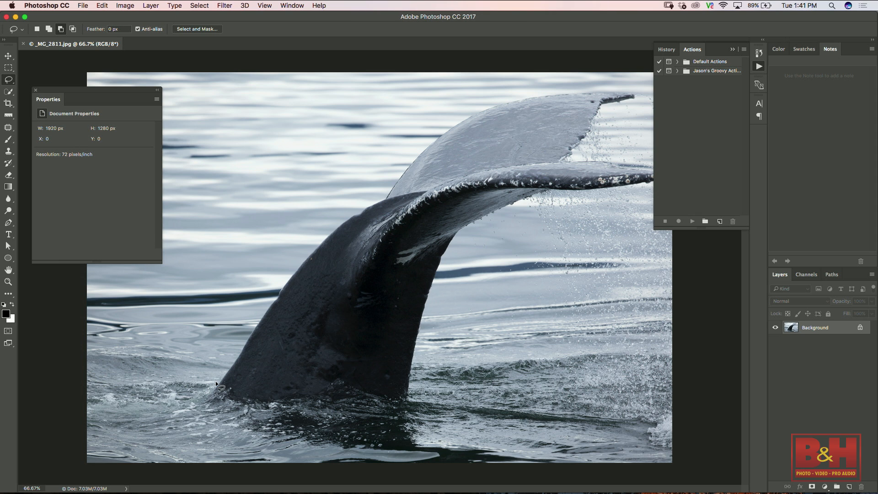
pyautogui.moveTo(218, 385)
pyautogui.mouseDown()
pyautogui.moveTo(283, 319)
pyautogui.moveTo(291, 285)
pyautogui.moveTo(322, 241)
pyautogui.mouseUp()
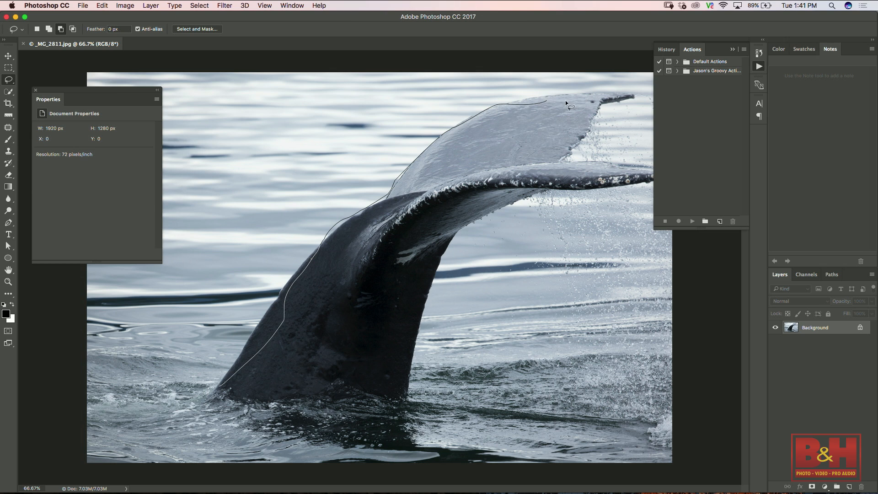
pyautogui.moveTo(621, 99)
pyautogui.mouseDown()
pyautogui.moveTo(592, 117)
pyautogui.moveTo(574, 150)
pyautogui.mouseUp()
pyautogui.moveTo(635, 161)
pyautogui.mouseDown()
pyautogui.moveTo(669, 180)
pyautogui.moveTo(636, 190)
pyautogui.moveTo(543, 188)
pyautogui.moveTo(504, 213)
pyautogui.mouseUp()
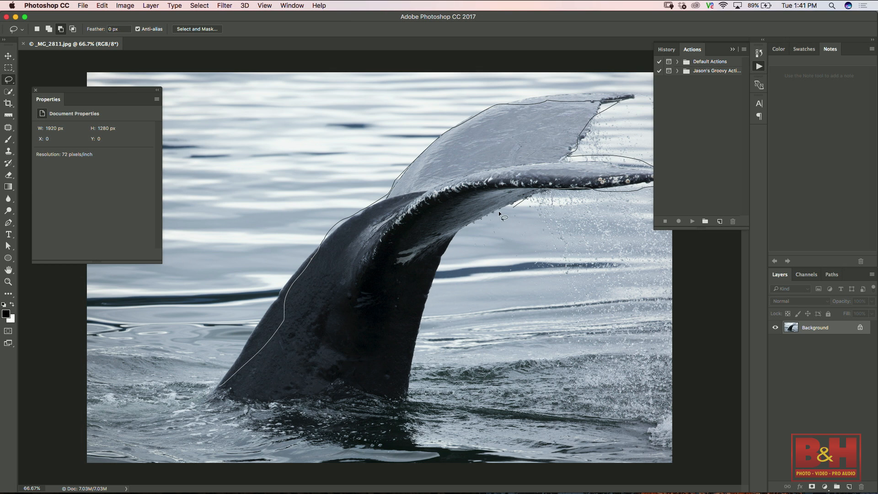
pyautogui.moveTo(427, 286); pyautogui.dragTo(412, 344)
pyautogui.moveTo(368, 411); pyautogui.dragTo(214, 393)
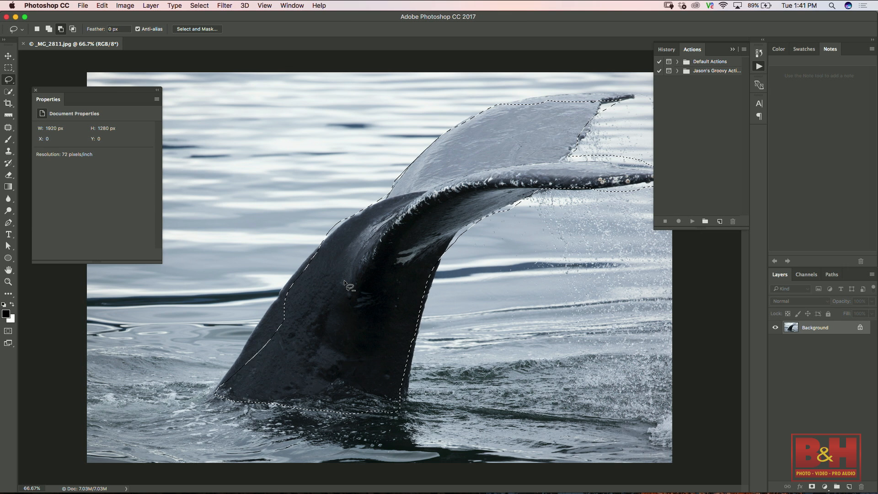
# - Refine the lasso selection by adding the missed edges of the tail's body and subtracting the excess water above the lower fluke
pyautogui.press('shift')
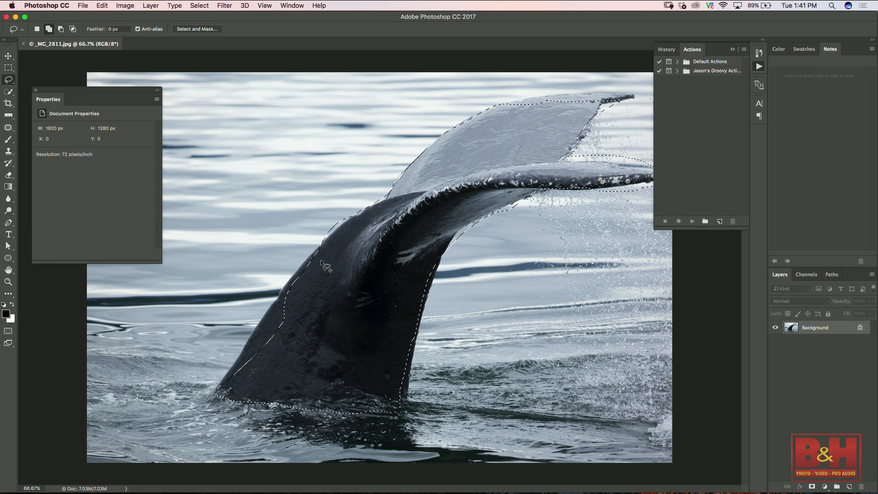
pyautogui.moveTo(325, 247); pyautogui.dragTo(254, 330)
pyautogui.moveTo(246, 386); pyautogui.dragTo(240, 394)
pyautogui.moveTo(451, 232)
pyautogui.mouseDown()
pyautogui.moveTo(416, 329)
pyautogui.moveTo(405, 405)
pyautogui.moveTo(383, 410)
pyautogui.mouseUp()
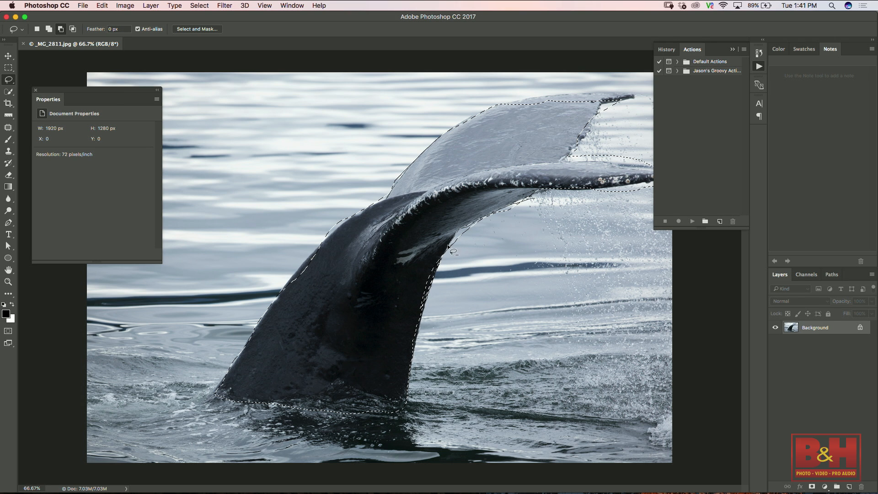
pyautogui.moveTo(507, 238); pyautogui.dragTo(505, 235)
pyautogui.moveTo(639, 142)
pyautogui.mouseDown()
pyautogui.moveTo(639, 161)
pyautogui.moveTo(623, 163)
pyautogui.mouseUp()
pyautogui.moveTo(565, 160)
pyautogui.mouseDown()
pyautogui.moveTo(594, 133)
pyautogui.moveTo(606, 131)
pyautogui.moveTo(624, 145)
pyautogui.mouseUp()
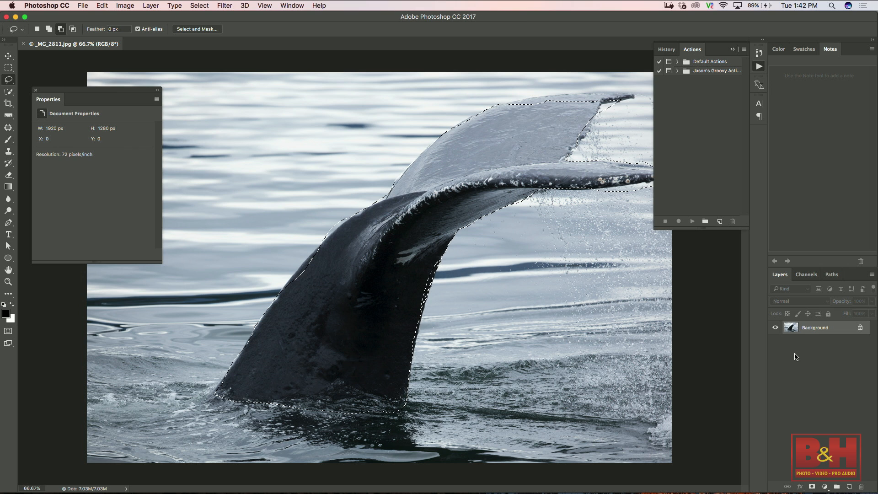
# - Copy the selected whale tail to a new layer and toggle the Background's visibility to check the cutout
pyautogui.press('super+j')
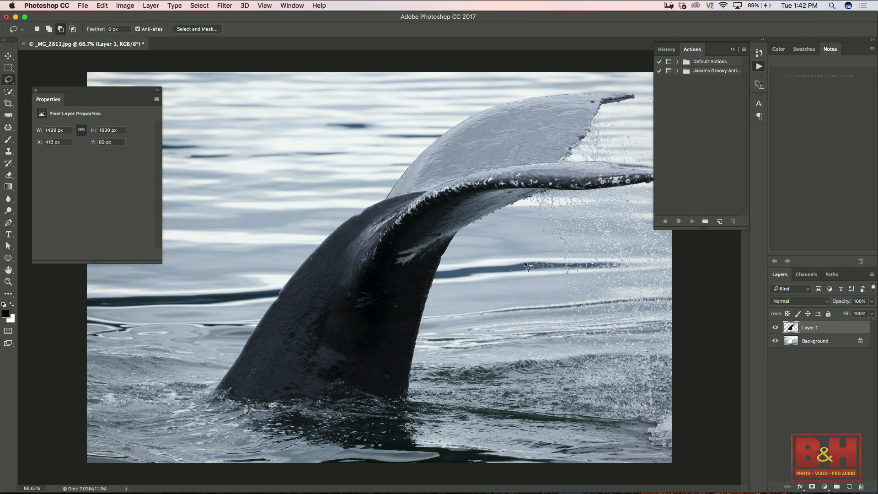
pyautogui.click(775, 341)
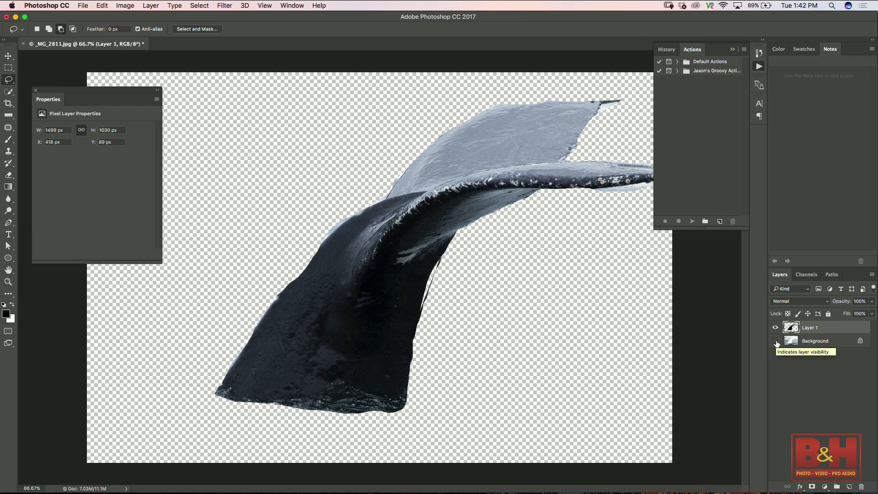
pyautogui.click(777, 342)
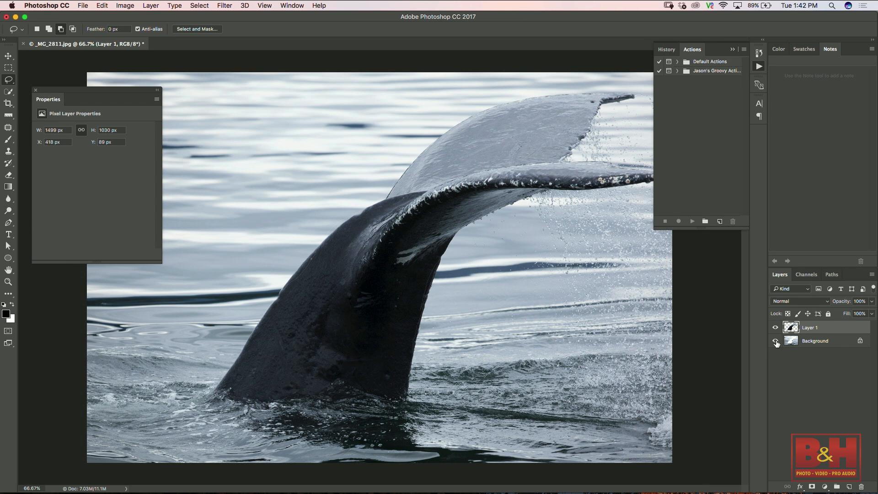
# - Add a new layer filled with white between the Background and the whale tail cutout
pyautogui.click(844, 345)
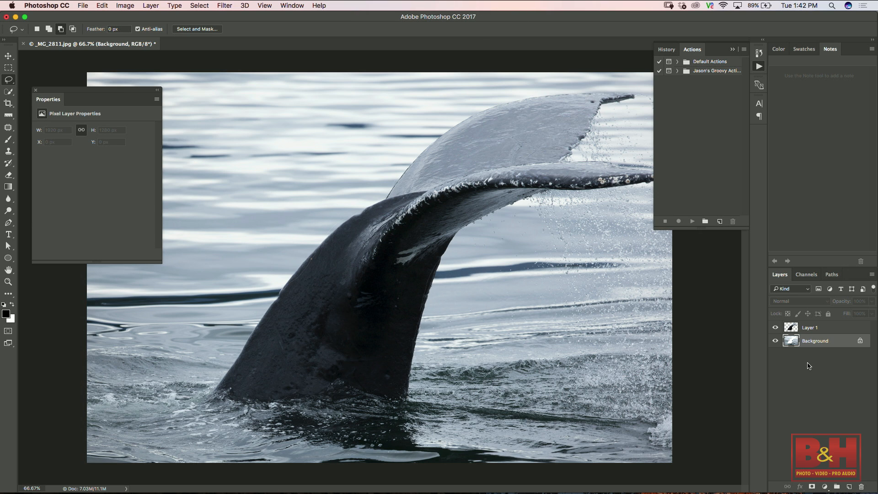
pyautogui.click(849, 487)
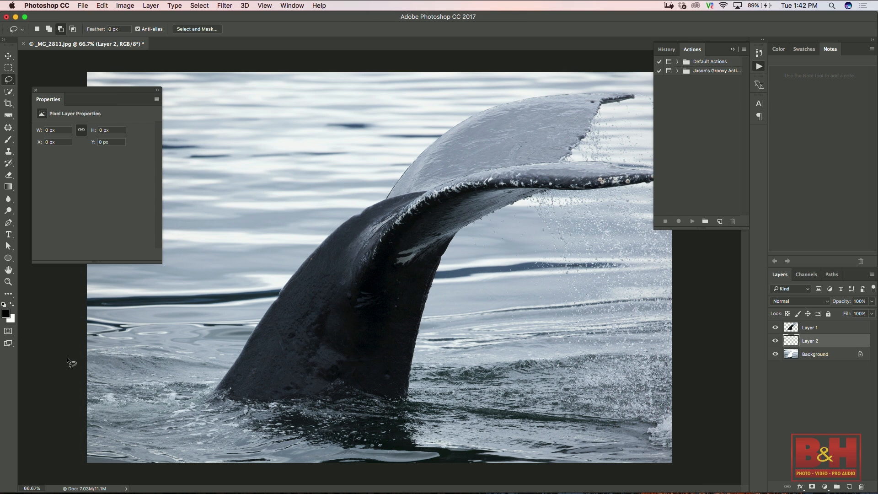
pyautogui.press('super+BackSpace')
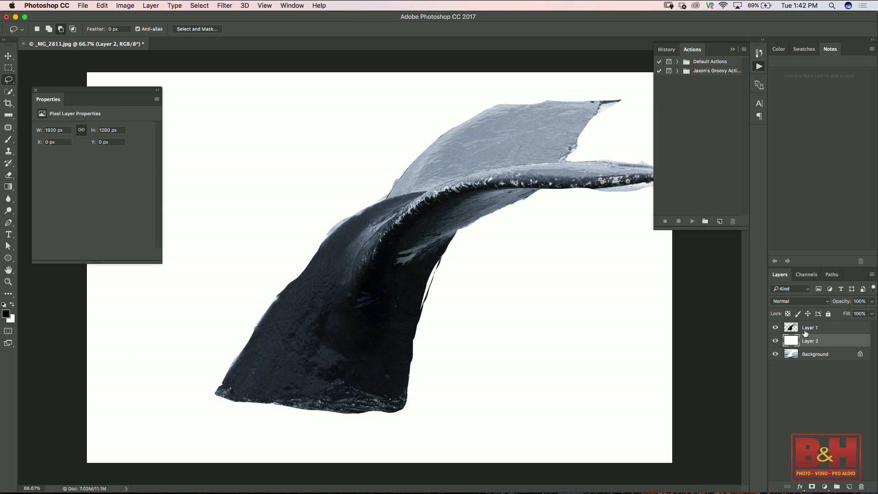
pyautogui.click(818, 330)
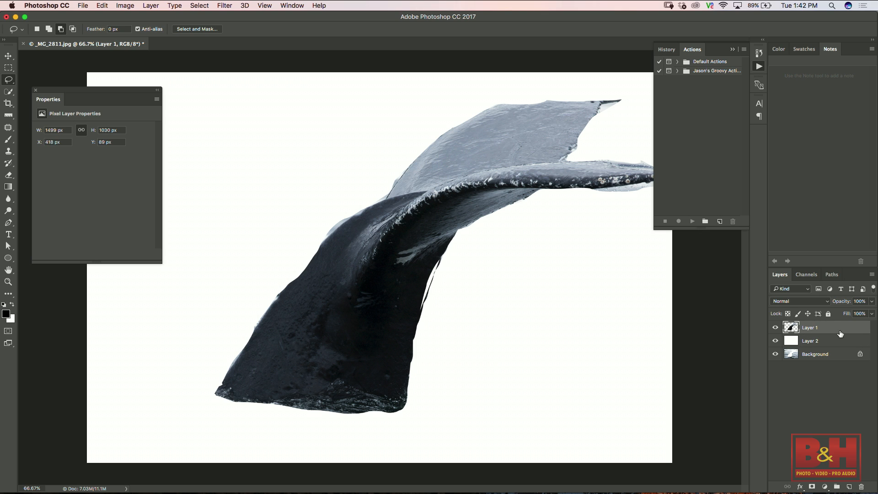
pyautogui.click(826, 342)
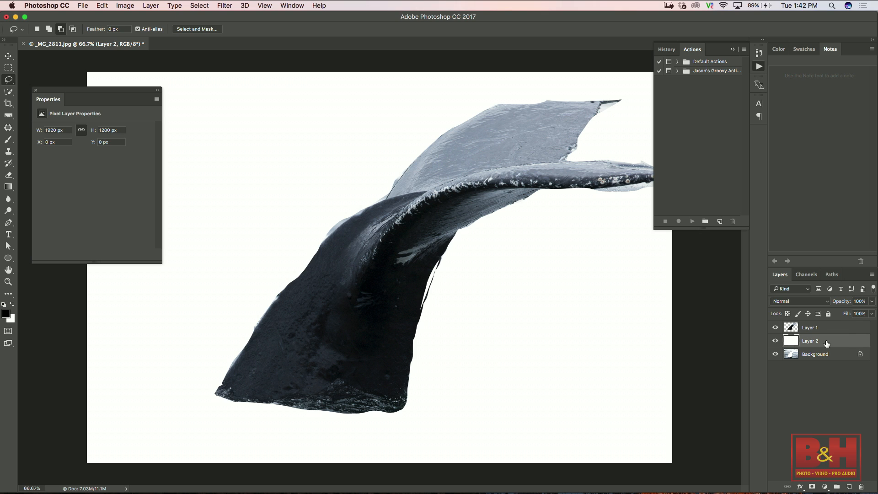
# - Delete the white layer and step back through the history to before the tail was copied, restoring its selection
pyautogui.moveTo(837, 343); pyautogui.dragTo(863, 484)
pyautogui.click(831, 327)
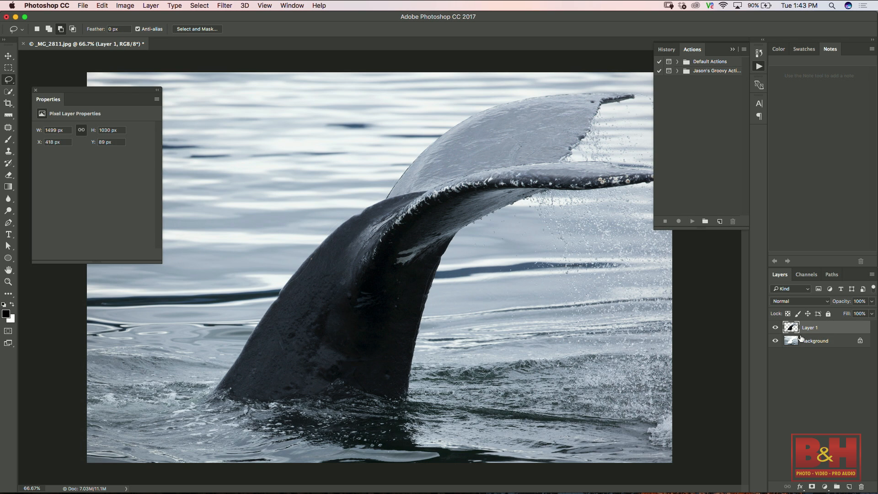
pyautogui.moveTo(800, 337); pyautogui.dragTo(800, 333)
pyautogui.press('alt+super+z')
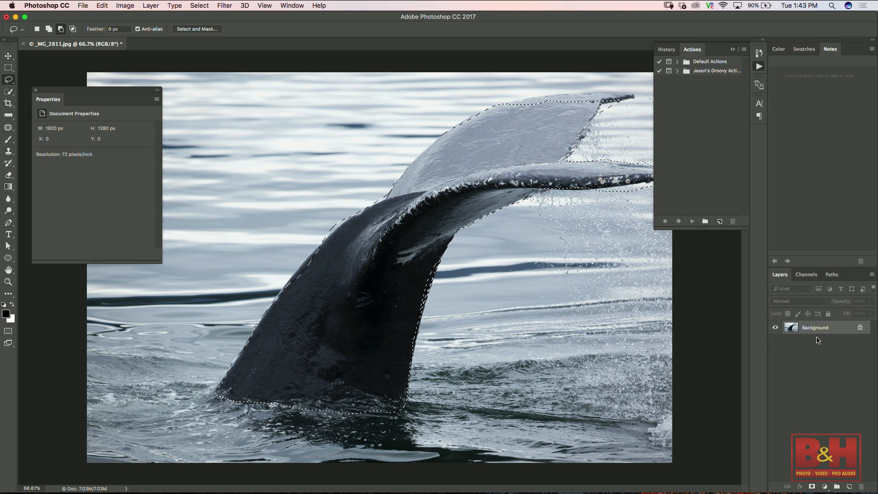
# - Open the whale tail selection in Select and Mask and preview it with the Onion Skin transparency raised to 100%
pyautogui.rightClick(371, 285)
pyautogui.click(404, 310)
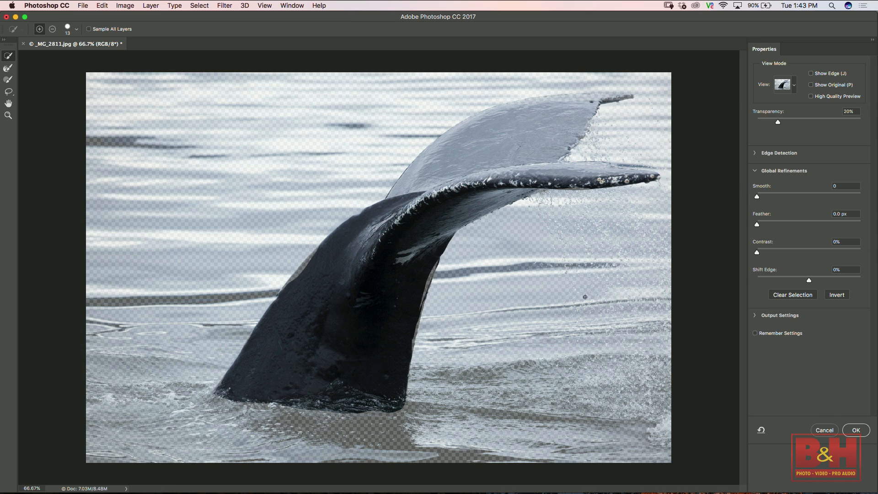
pyautogui.click(783, 122)
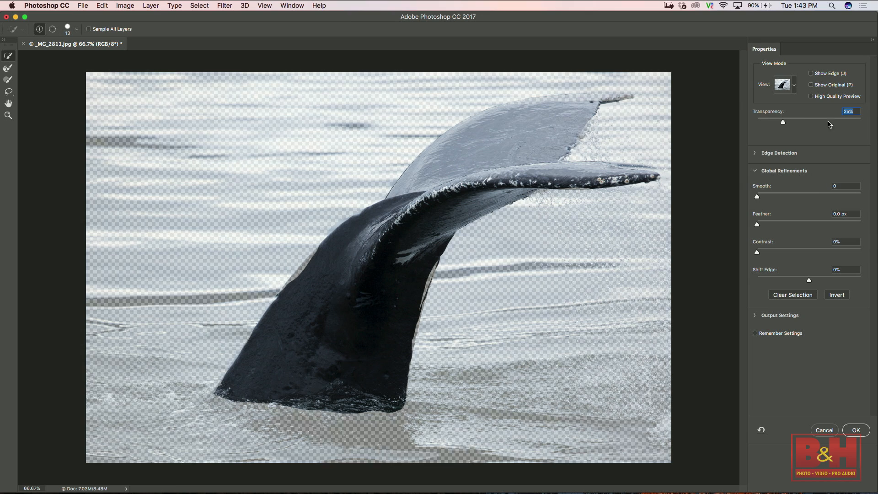
pyautogui.moveTo(829, 122); pyautogui.dragTo(869, 123)
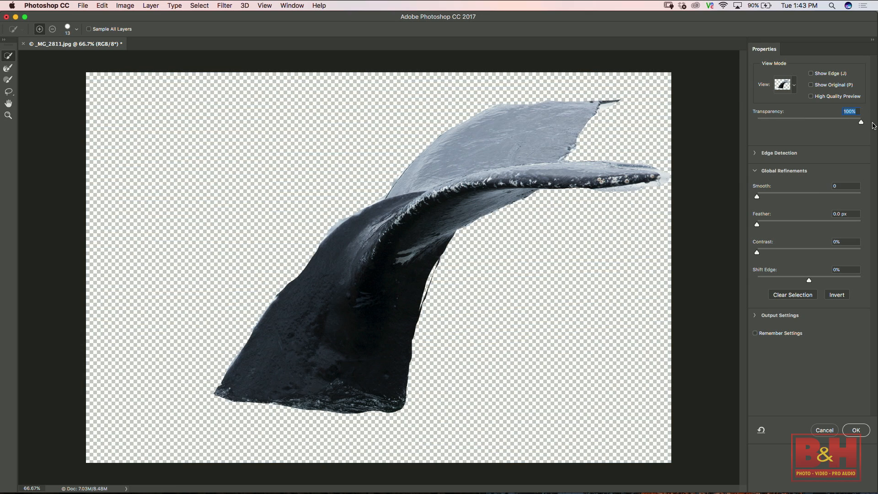
pyautogui.moveTo(865, 122)
pyautogui.mouseDown()
pyautogui.moveTo(750, 119)
pyautogui.moveTo(867, 122)
pyautogui.moveTo(755, 124)
pyautogui.moveTo(858, 122)
pyautogui.mouseUp()
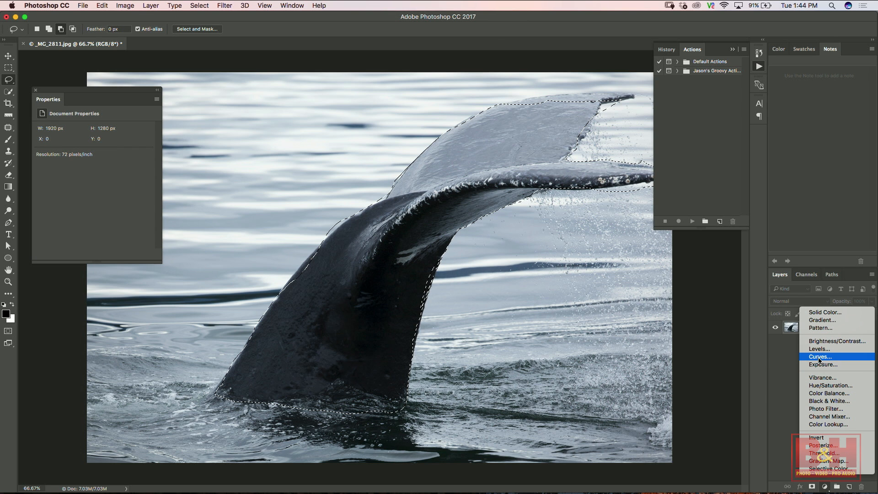
# - Add a Curves adjustment masked to the tail selection with an extreme contrast curve, and open its mask in Select and Mask with On Layers view
pyautogui.click(819, 358)
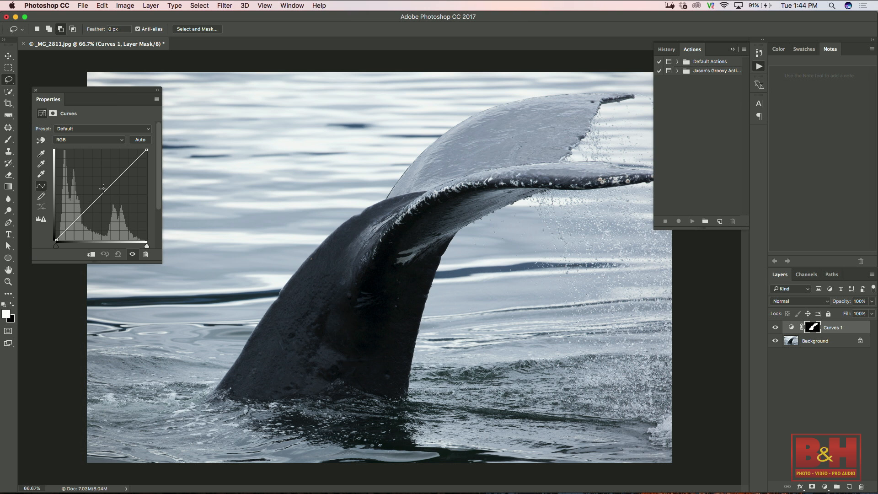
pyautogui.moveTo(104, 188); pyautogui.dragTo(101, 151)
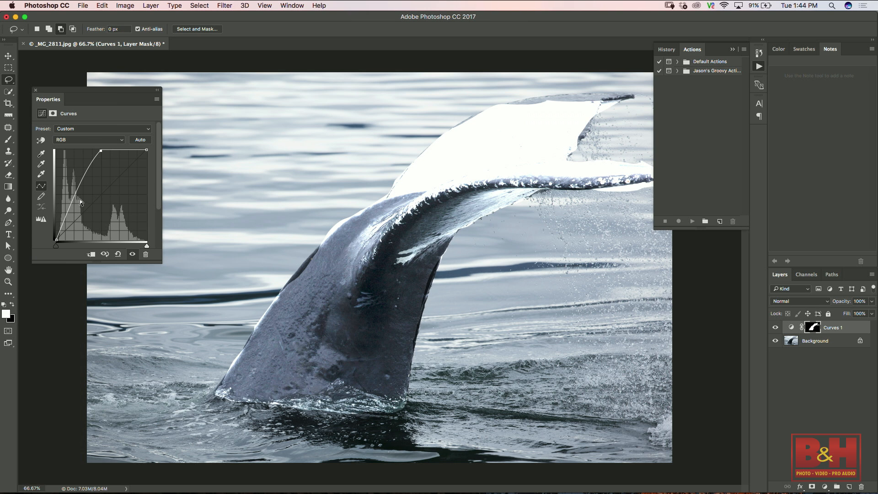
pyautogui.moveTo(73, 202); pyautogui.dragTo(83, 237)
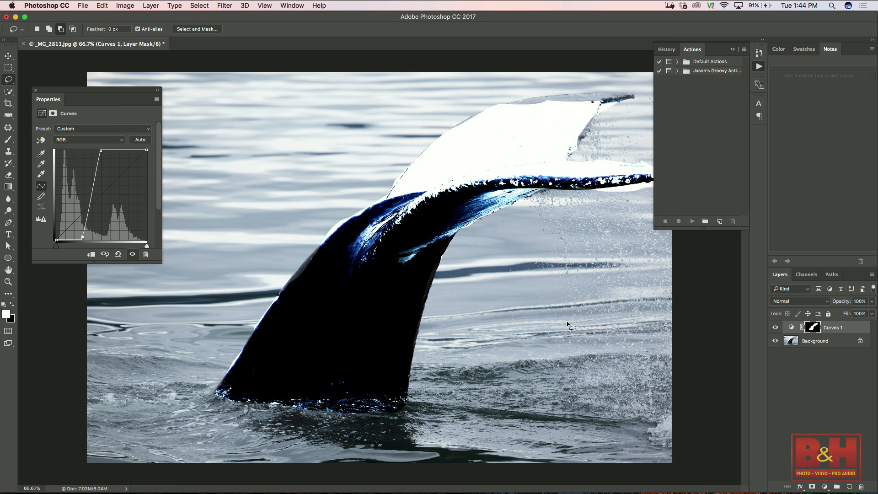
pyautogui.doubleClick(813, 328)
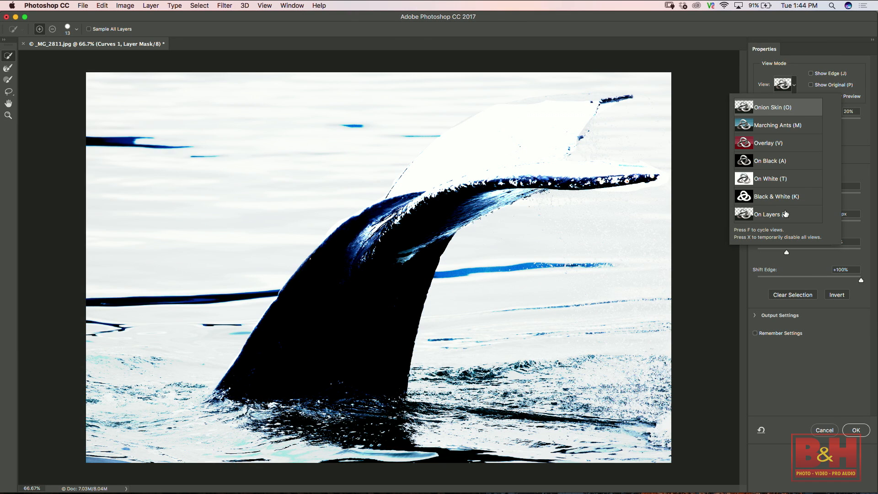
pyautogui.click(785, 214)
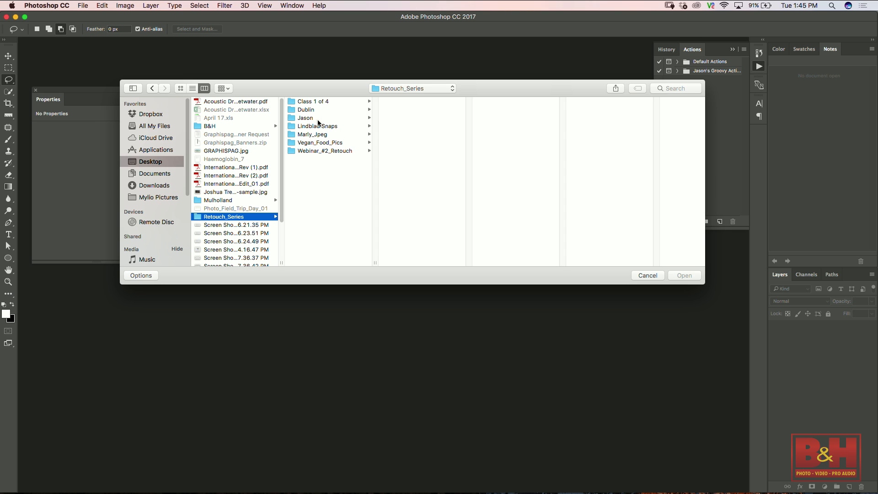
# - Open Viktoria_811.mos from the Class 1 of 4 folder, keeping its existing Camera Raw settings
pyautogui.click(314, 101)
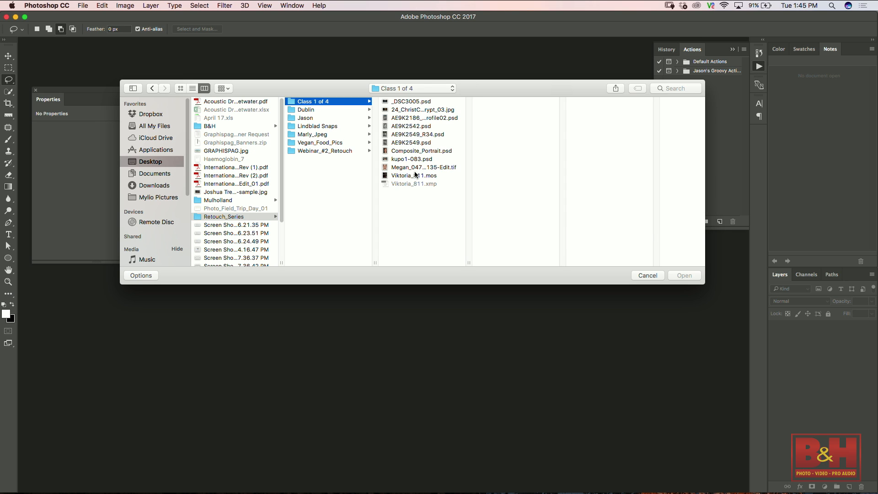
pyautogui.click(416, 176)
pyautogui.click(681, 277)
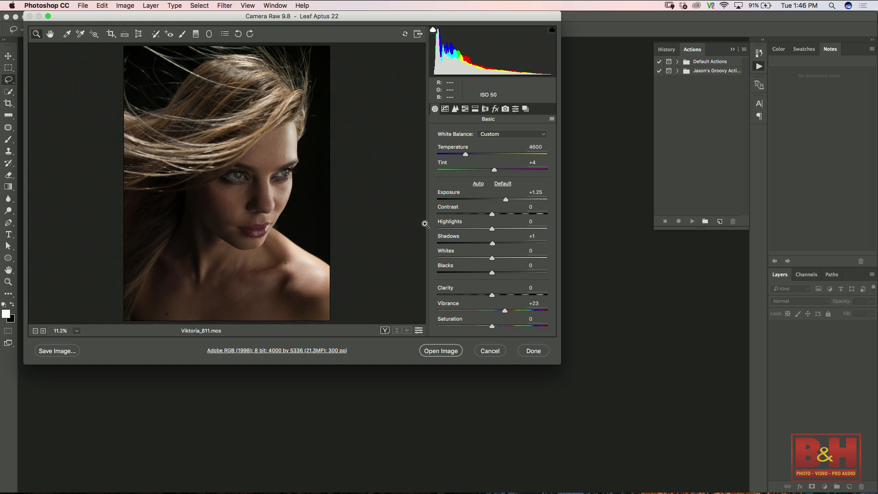
pyautogui.click(442, 351)
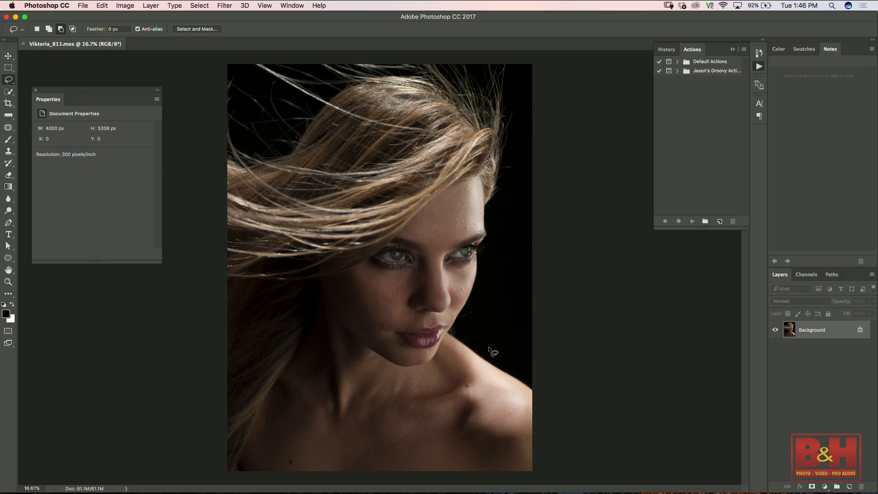
# - Draw a closed six-point Pen tool path around the white and iris of the eye beside the hair
pyautogui.press('super+equal')
pyautogui.moveTo(531, 298); pyautogui.dragTo(479, 253)
pyautogui.press('super+equal')
pyautogui.press('super+equal')
pyautogui.moveTo(601, 172)
pyautogui.mouseDown()
pyautogui.moveTo(462, 229)
pyautogui.moveTo(417, 265)
pyautogui.mouseUp()
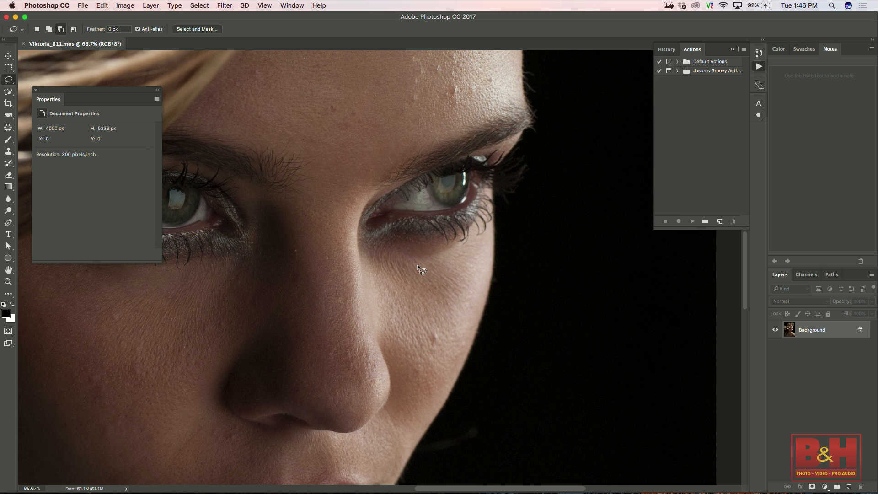
pyautogui.press('p')
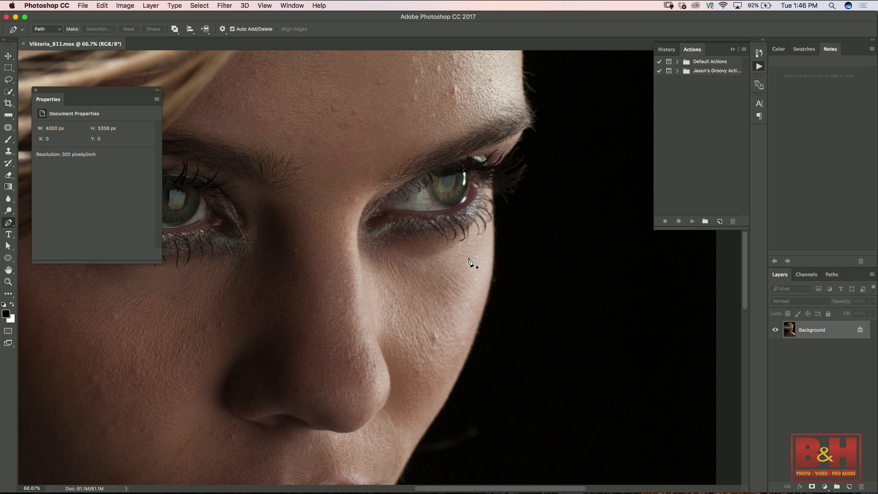
pyautogui.moveTo(316, 219); pyautogui.dragTo(473, 234)
pyautogui.moveTo(258, 222); pyautogui.dragTo(271, 219)
pyautogui.moveTo(332, 204); pyautogui.dragTo(290, 235)
pyautogui.click(258, 225)
# - Reshape the eye path with Direct Selection so its outer corner and lower edge follow the lower eyelid
pyautogui.press('super+plus')
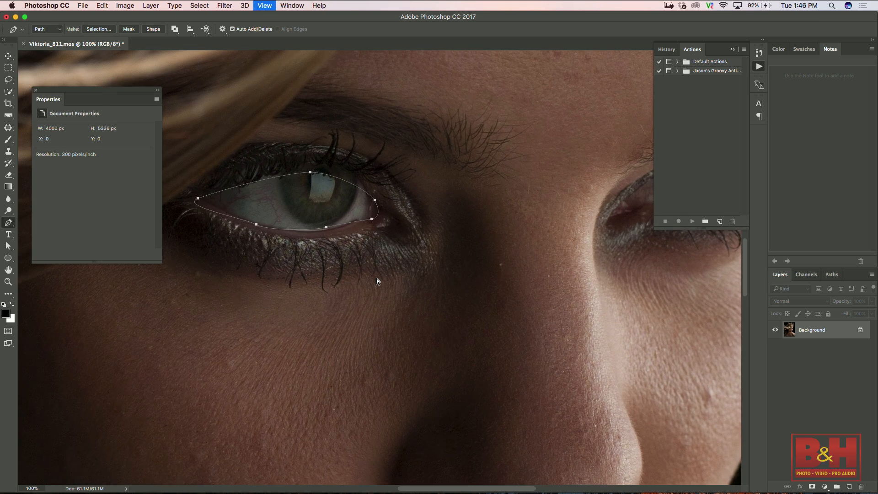
pyautogui.press('super+plus')
pyautogui.moveTo(304, 249); pyautogui.dragTo(508, 277)
pyautogui.press('a')
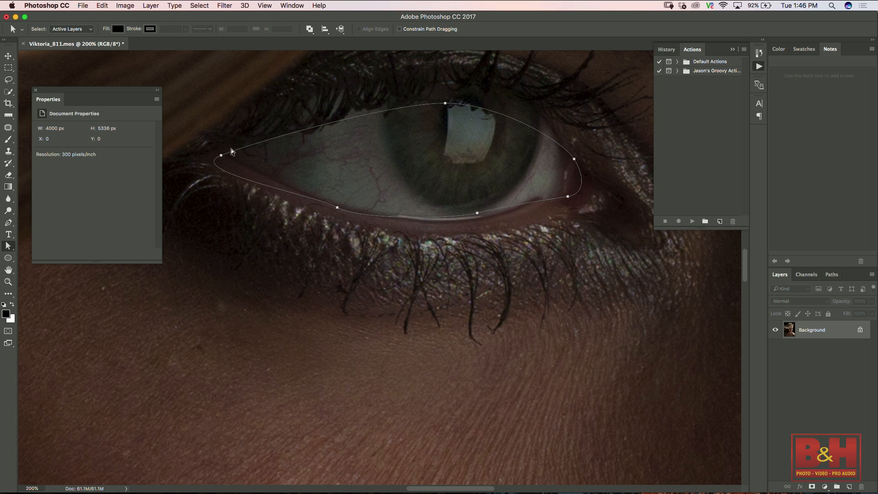
pyautogui.click(221, 156)
pyautogui.moveTo(182, 171); pyautogui.dragTo(281, 183)
pyautogui.click(337, 208)
pyautogui.click(362, 218)
pyautogui.click(338, 209)
pyautogui.moveTo(358, 221); pyautogui.dragTo(365, 215)
pyautogui.click(477, 212)
pyautogui.moveTo(505, 206); pyautogui.dragTo(475, 216)
# - Tighten the eye path at the inner corner and raise its upper anchor point to the upper lid
pyautogui.click(578, 191)
pyautogui.moveTo(585, 194); pyautogui.dragTo(569, 178)
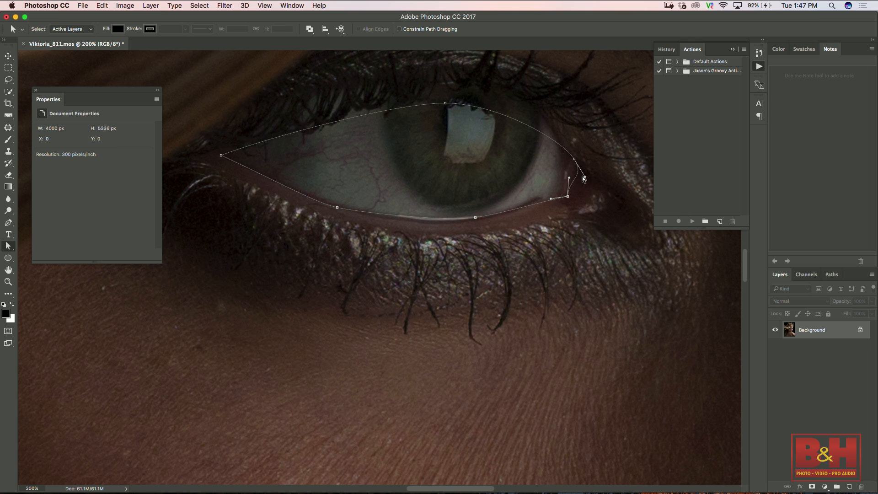
pyautogui.moveTo(575, 161); pyautogui.dragTo(561, 148)
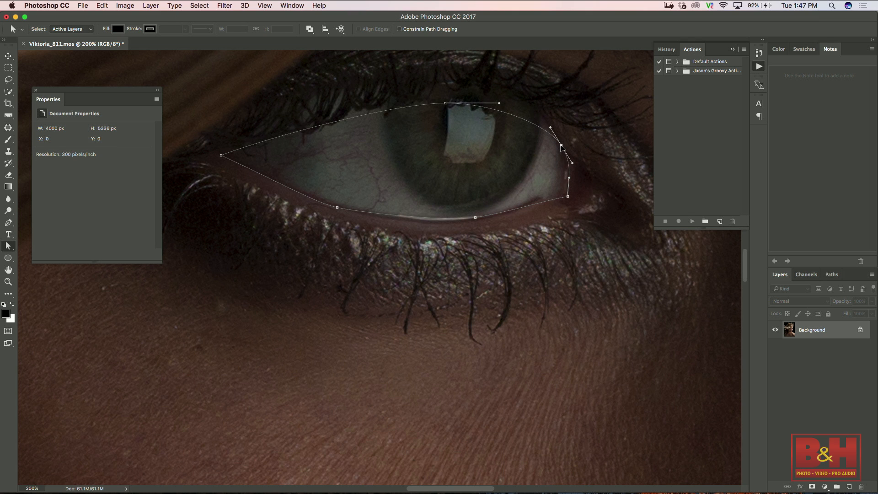
pyautogui.click(392, 109)
pyautogui.moveTo(446, 103); pyautogui.dragTo(449, 92)
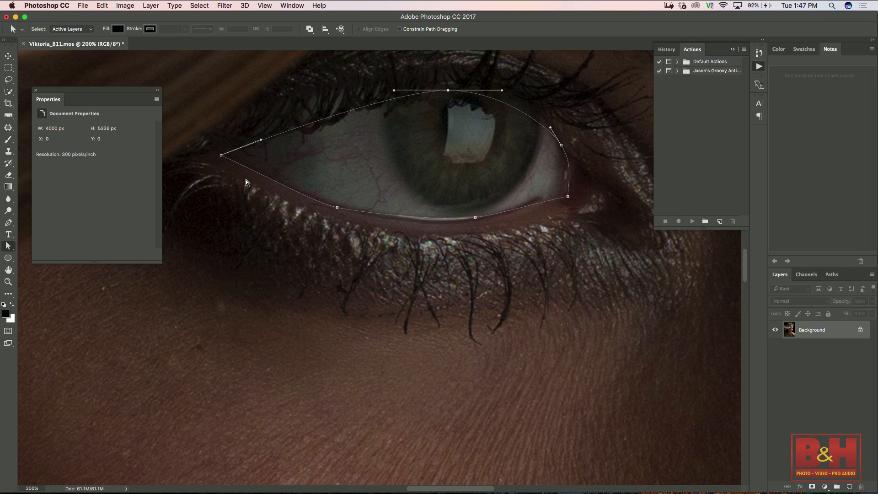
# - Shift the whole eye path slightly with the Path Selection tool and return to the Direct Selection tool
pyautogui.click(10, 247)
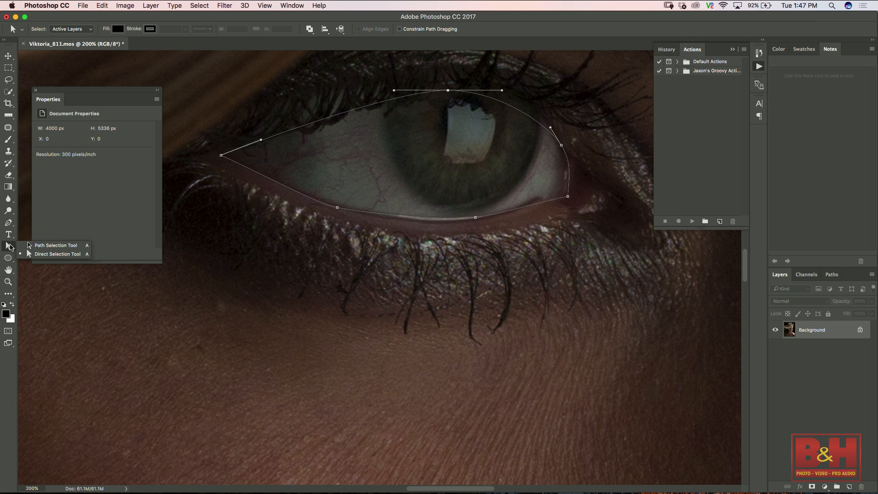
pyautogui.click(46, 246)
pyautogui.click(9, 248)
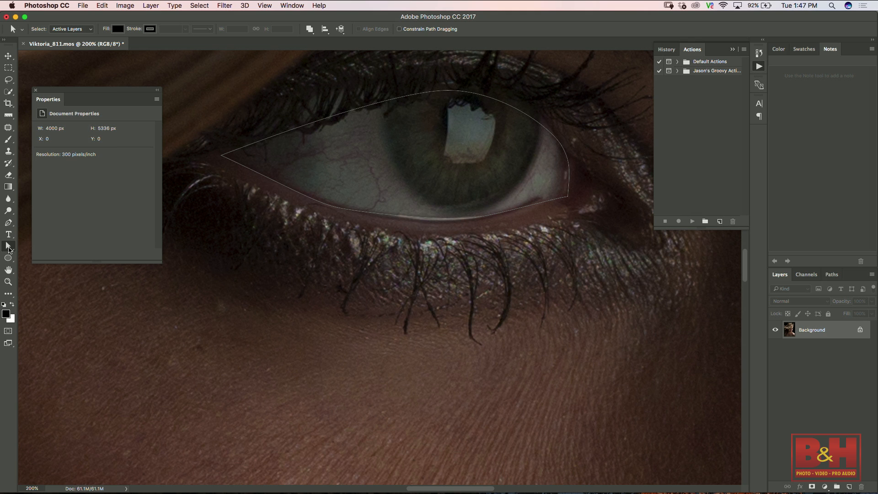
pyautogui.click(10, 250)
pyautogui.click(46, 253)
pyautogui.moveTo(353, 212)
pyautogui.mouseDown()
pyautogui.moveTo(352, 235)
pyautogui.moveTo(361, 215)
pyautogui.mouseUp()
pyautogui.moveTo(8, 248); pyautogui.dragTo(44, 258)
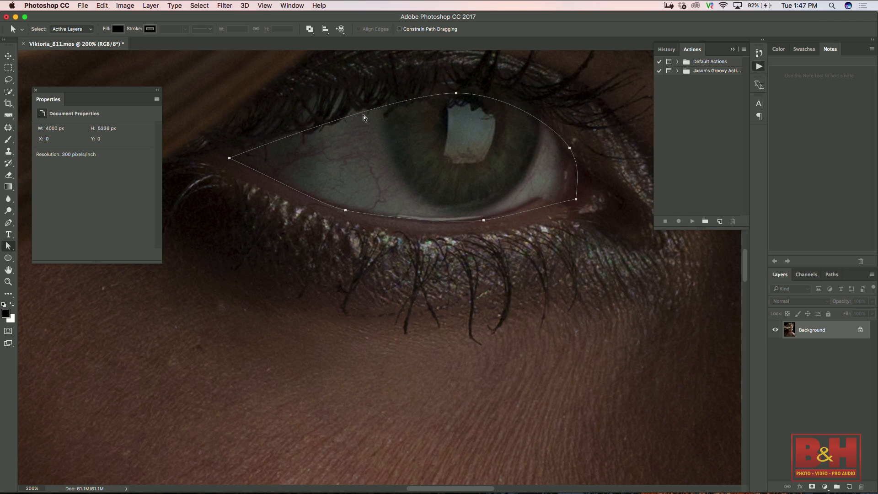
# - Refit the shifted path's individual anchor points and handles to the upper lid, inner corner and lower lid
pyautogui.click(456, 94)
pyautogui.moveTo(510, 93); pyautogui.dragTo(514, 93)
pyautogui.moveTo(576, 199); pyautogui.dragTo(554, 197)
pyautogui.moveTo(580, 166); pyautogui.dragTo(573, 154)
pyautogui.click(564, 146)
pyautogui.click(570, 148)
pyautogui.moveTo(570, 148); pyautogui.dragTo(558, 141)
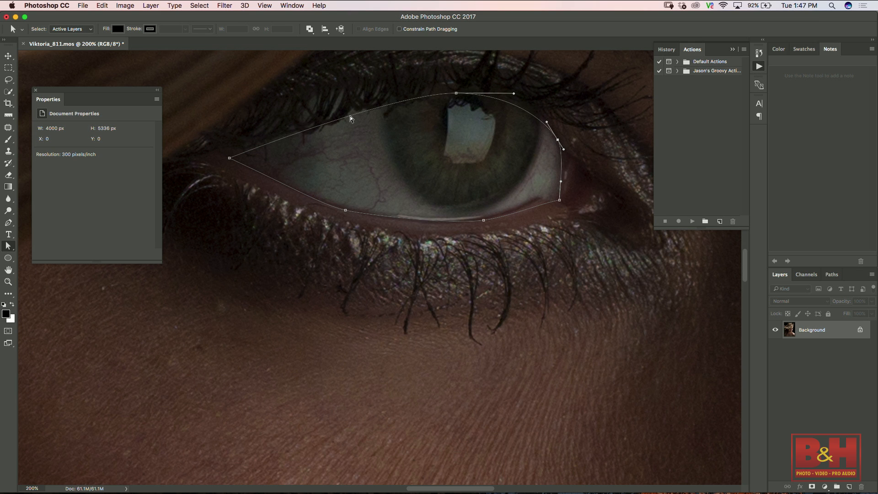
pyautogui.click(345, 211)
pyautogui.click(558, 201)
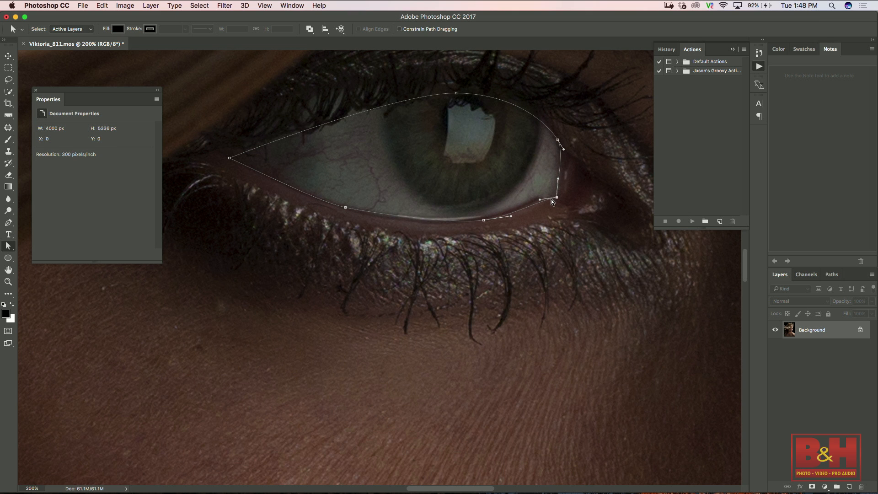
pyautogui.moveTo(540, 199); pyautogui.dragTo(538, 193)
# - Load the work path as a selection and deselect it
pyautogui.click(839, 278)
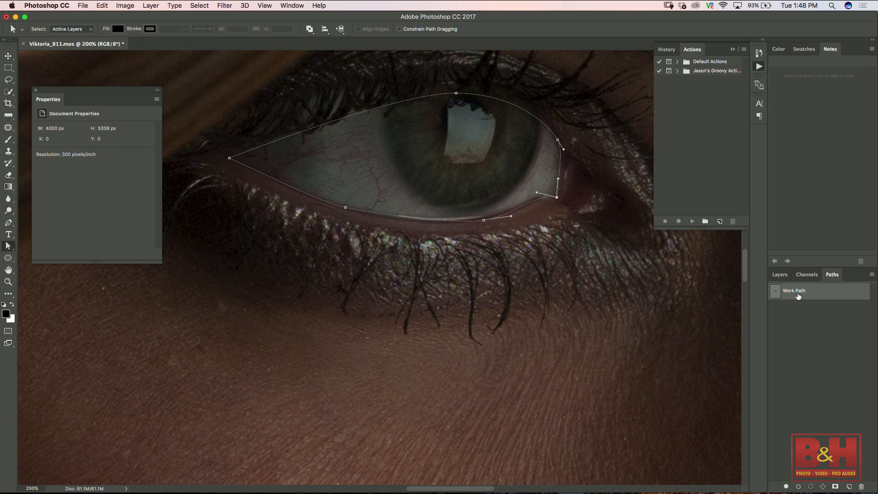
pyautogui.keyDown('super'); pyautogui.click(777, 294); pyautogui.keyUp('super')
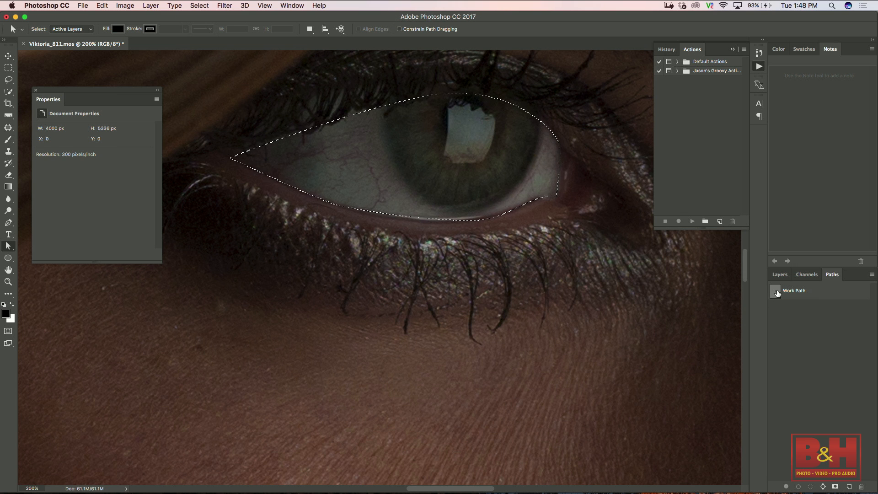
pyautogui.press('super+d')
# - Save the work path under the name Eye White and add two new empty paths
pyautogui.press('p')
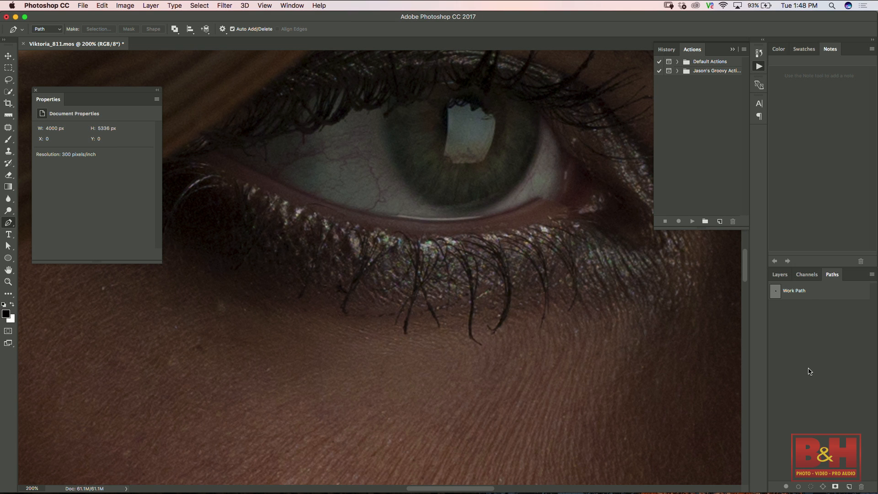
pyautogui.doubleClick(795, 293)
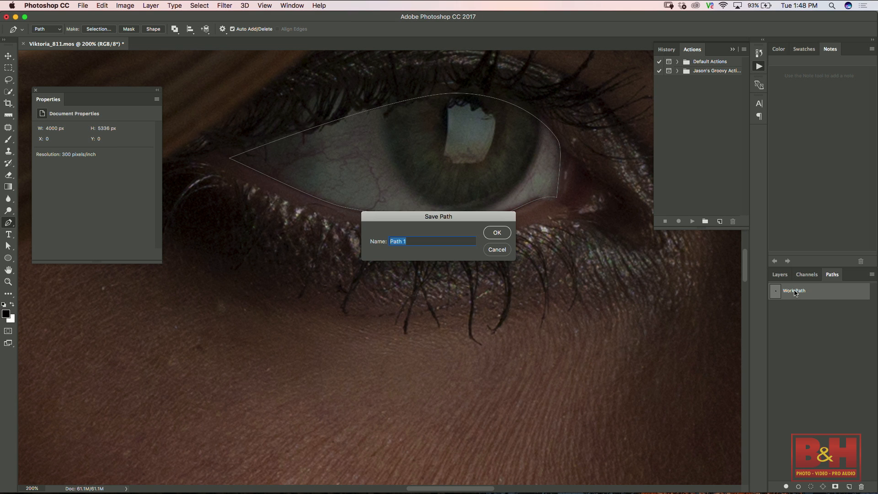
pyautogui.write('Eye White')
pyautogui.press('Return')
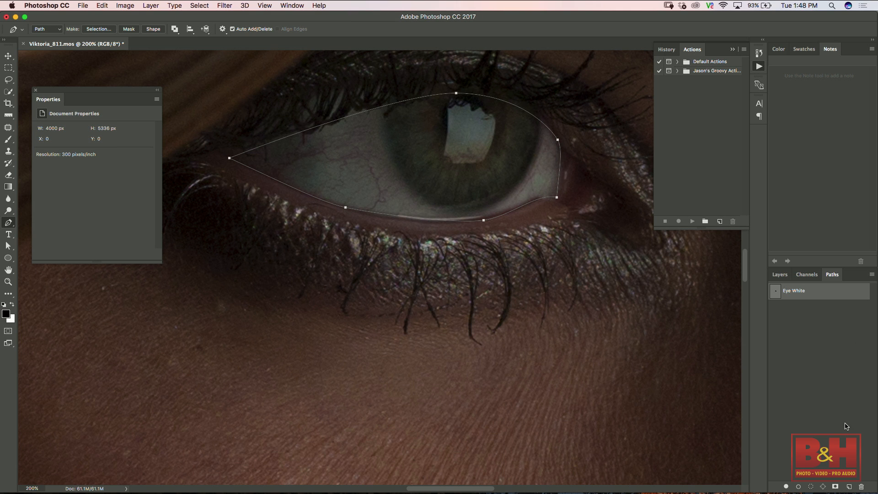
pyautogui.click(848, 487)
pyautogui.click(850, 487)
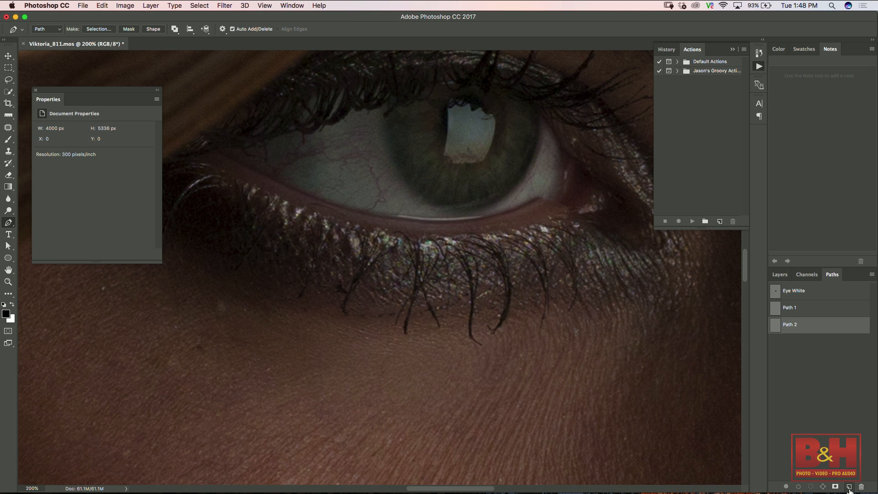
# - Draw a short trial curve on Path 1 below the eye and undo it
pyautogui.click(795, 307)
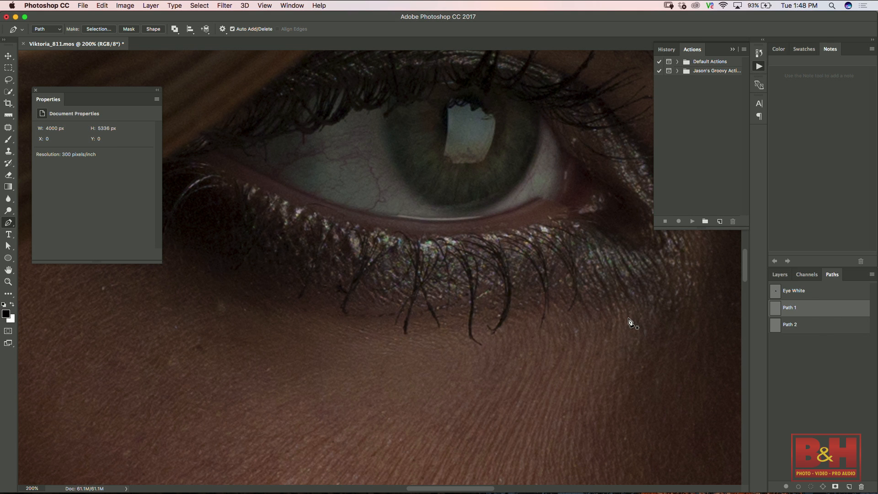
pyautogui.moveTo(551, 316); pyautogui.dragTo(476, 366)
pyautogui.click(566, 412)
pyautogui.moveTo(567, 414); pyautogui.dragTo(612, 402)
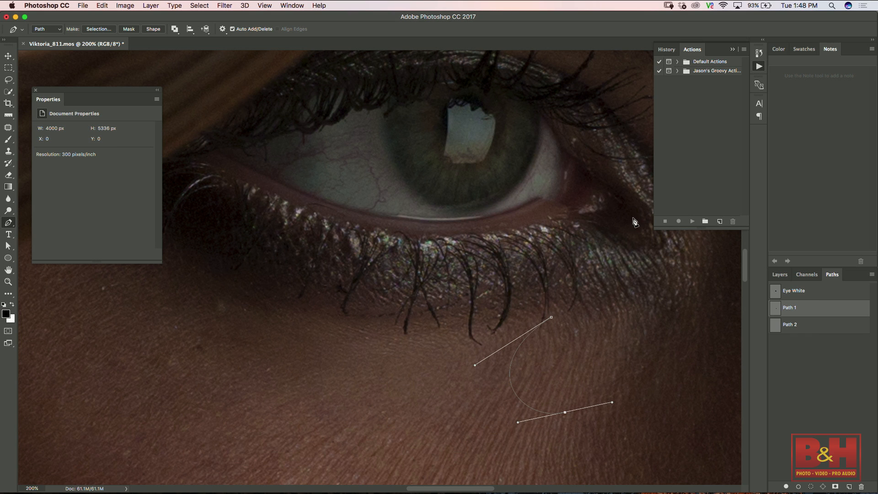
pyautogui.press('super+z')
pyautogui.press('super+z')
pyautogui.press('super+z')
pyautogui.press('super+z')
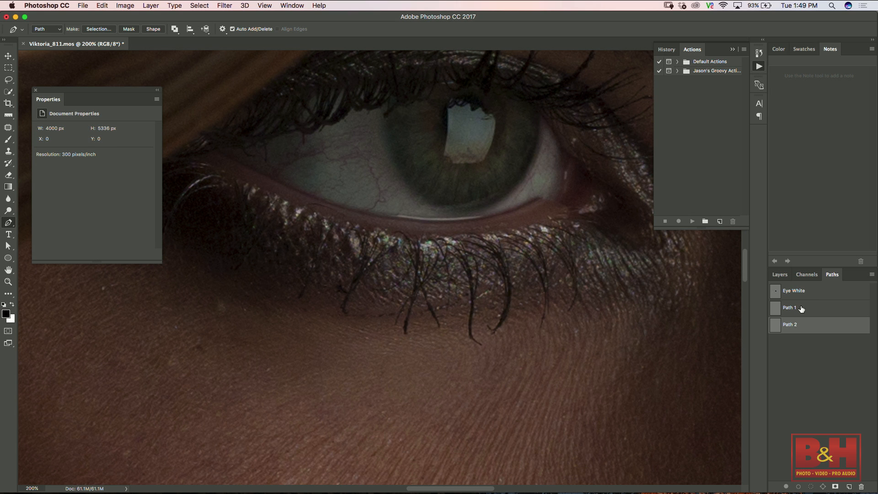
# - Add a Curves adjustment masked to the Eye White path's selection and set its blend mode to Screen
pyautogui.keyDown('super'); pyautogui.click(776, 290); pyautogui.keyUp('super')
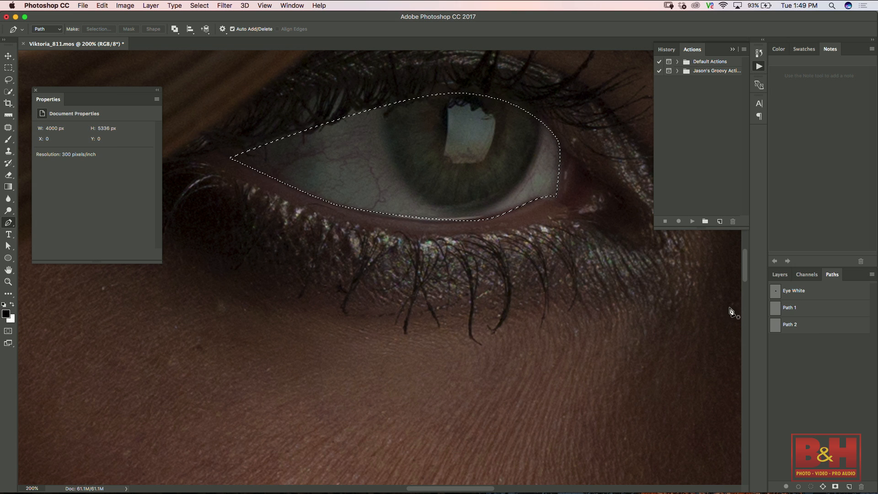
pyautogui.click(781, 276)
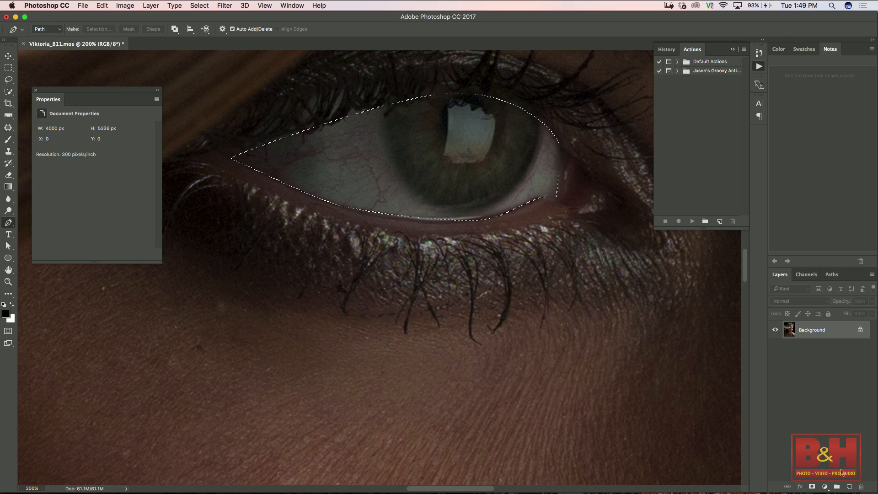
pyautogui.click(826, 487)
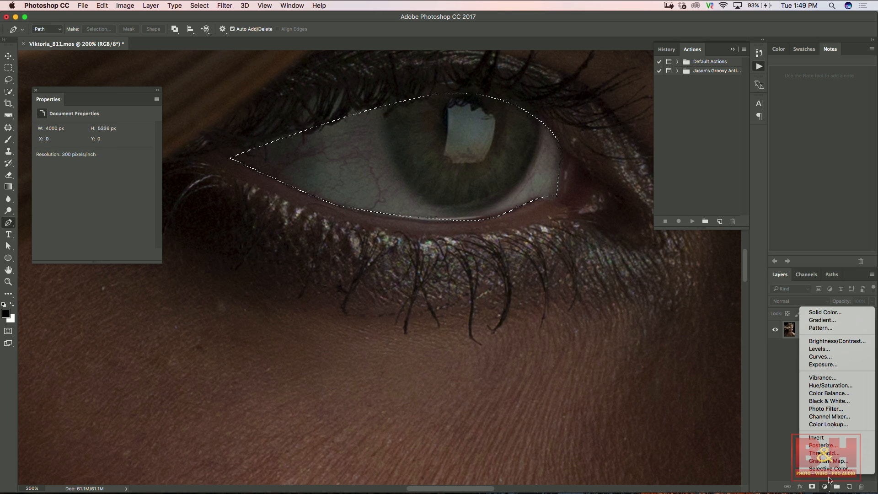
pyautogui.click(821, 356)
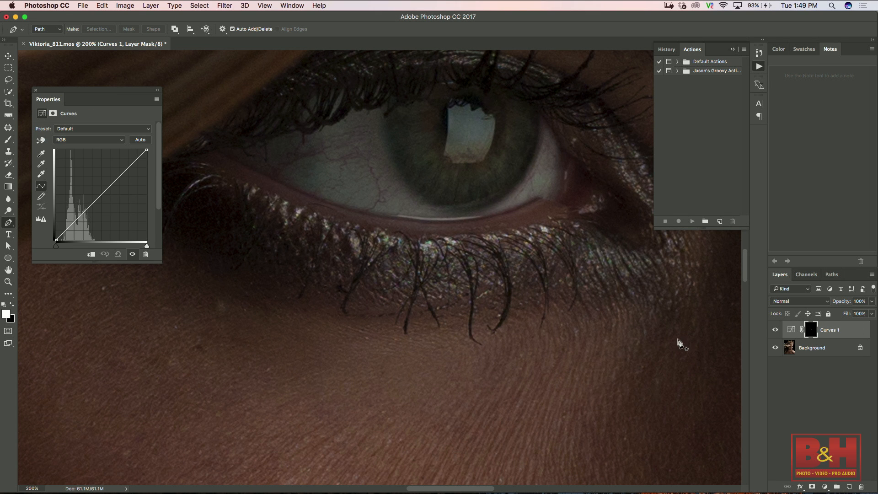
pyautogui.click(825, 301)
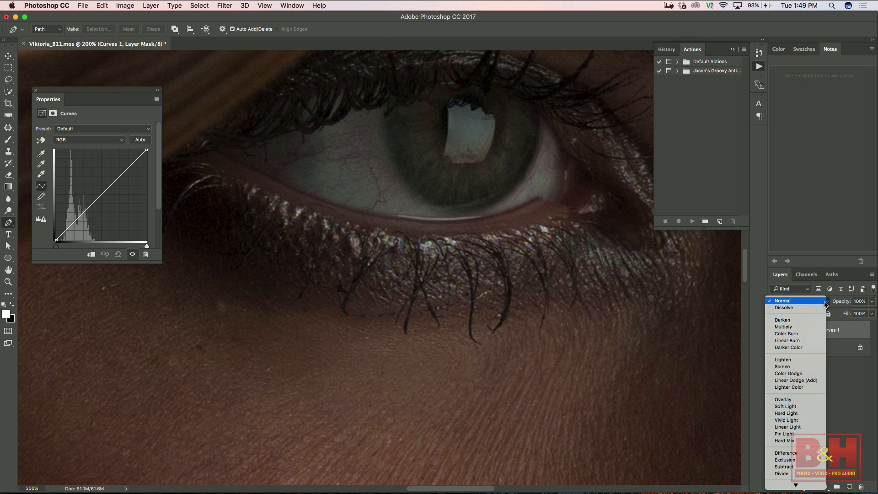
pyautogui.click(811, 367)
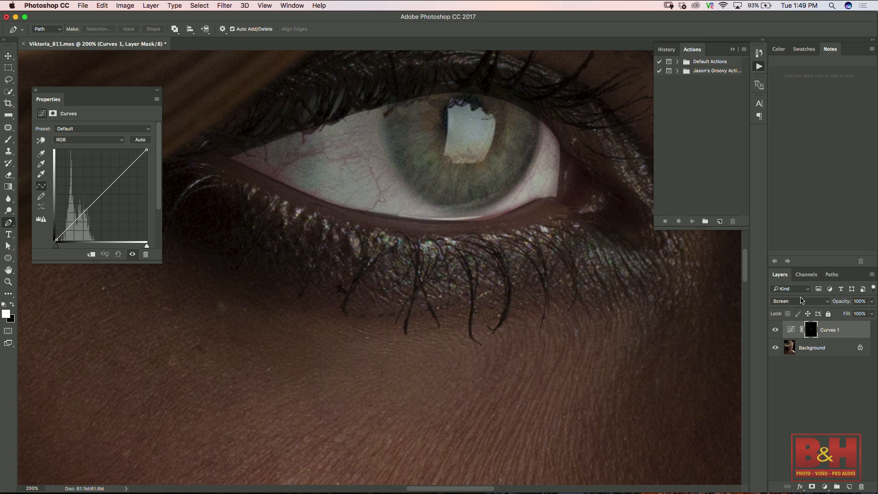
# - Open the Curves layer's mask in Select and Mask and raise the Onion Skin transparency to 100%
pyautogui.doubleClick(810, 328)
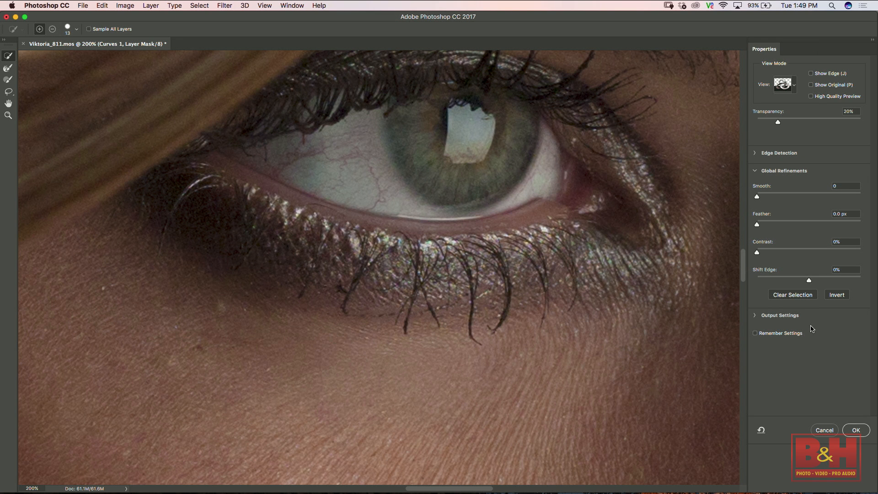
pyautogui.moveTo(757, 224); pyautogui.dragTo(745, 238)
pyautogui.moveTo(791, 123); pyautogui.dragTo(751, 126)
pyautogui.moveTo(757, 198)
pyautogui.mouseDown()
pyautogui.moveTo(792, 198)
pyautogui.moveTo(748, 201)
pyautogui.mouseUp()
pyautogui.moveTo(758, 122); pyautogui.dragTo(864, 133)
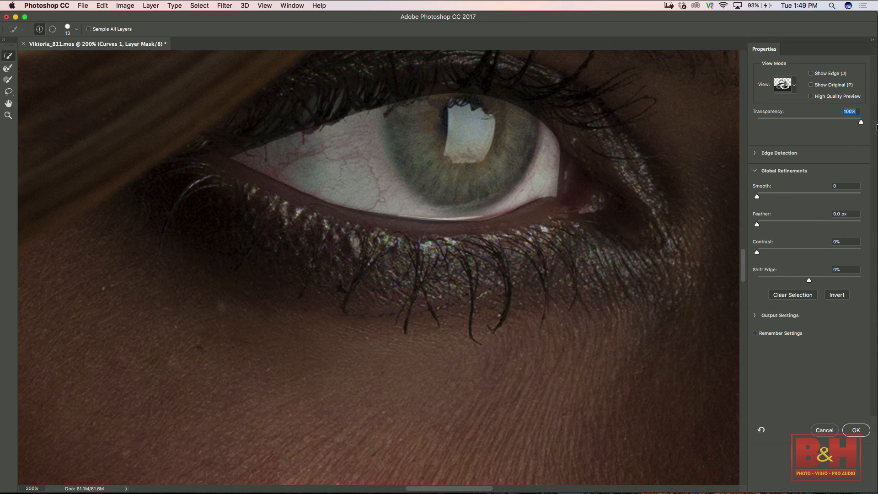
# - Try smoothing the mask edge with values up to about 59 or more and return Smooth to 0
pyautogui.moveTo(758, 196); pyautogui.dragTo(842, 198)
pyautogui.moveTo(782, 198); pyautogui.dragTo(758, 197)
pyautogui.moveTo(758, 196); pyautogui.dragTo(819, 196)
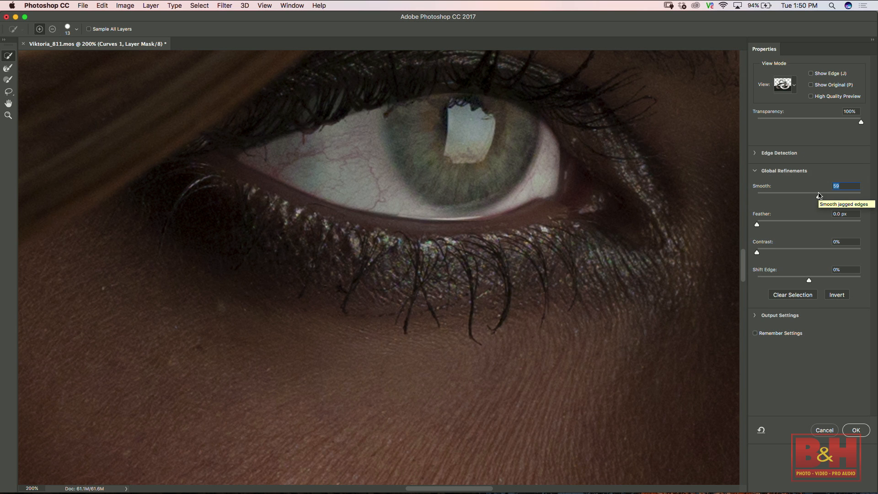
pyautogui.moveTo(819, 195); pyautogui.dragTo(750, 198)
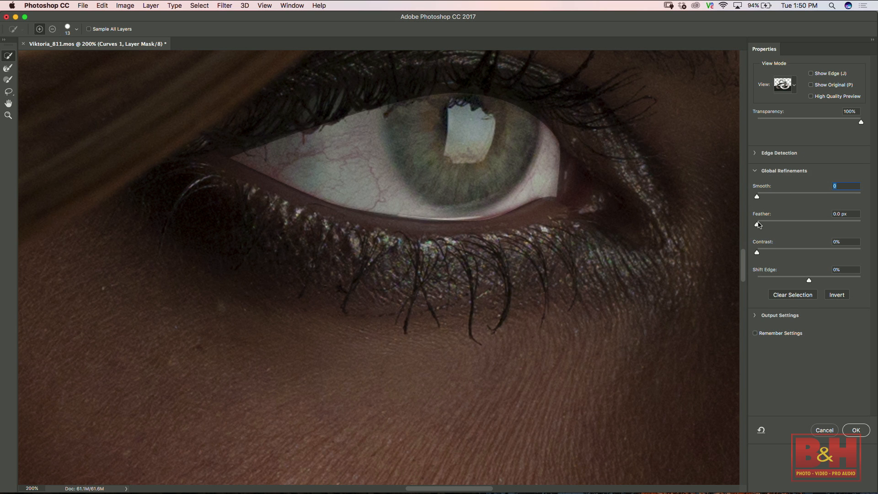
# - Feather the mask edge by 3.9 px, try Contrast at 100%, and return Contrast to 0%
pyautogui.moveTo(757, 224); pyautogui.dragTo(780, 230)
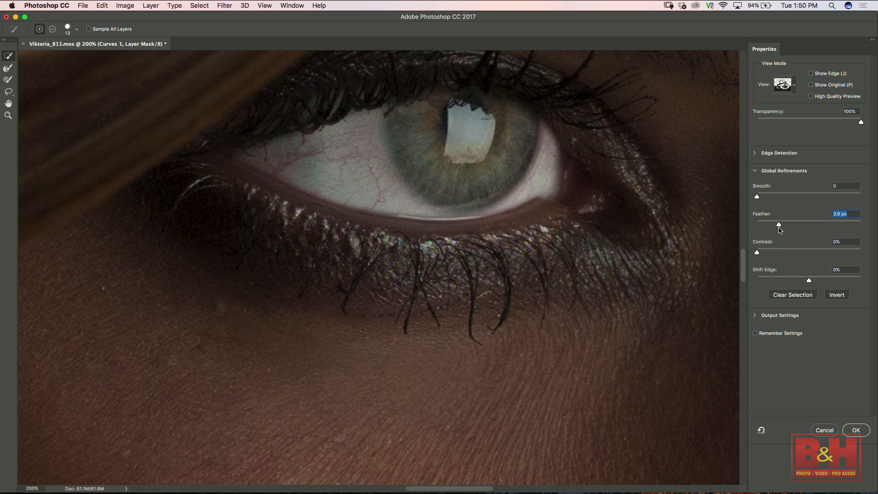
pyautogui.moveTo(757, 252)
pyautogui.mouseDown()
pyautogui.moveTo(876, 265)
pyautogui.moveTo(757, 255)
pyautogui.mouseUp()
pyautogui.moveTo(757, 252); pyautogui.dragTo(875, 259)
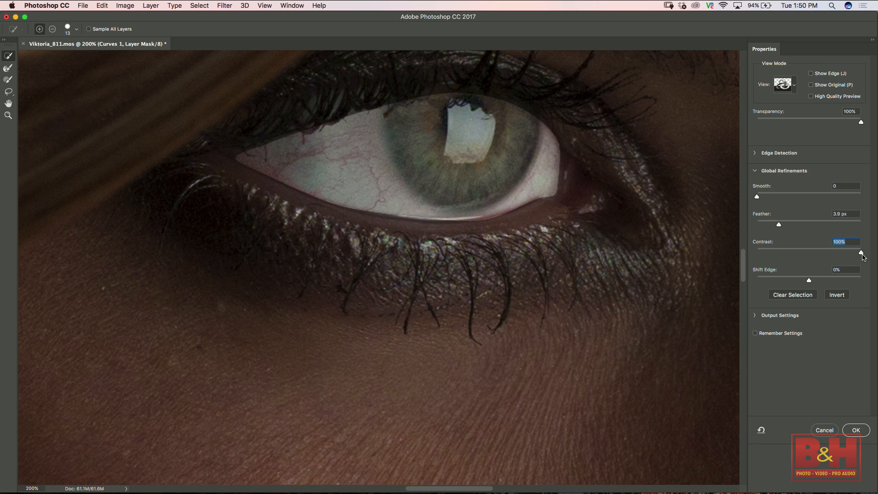
pyautogui.moveTo(861, 255); pyautogui.dragTo(740, 258)
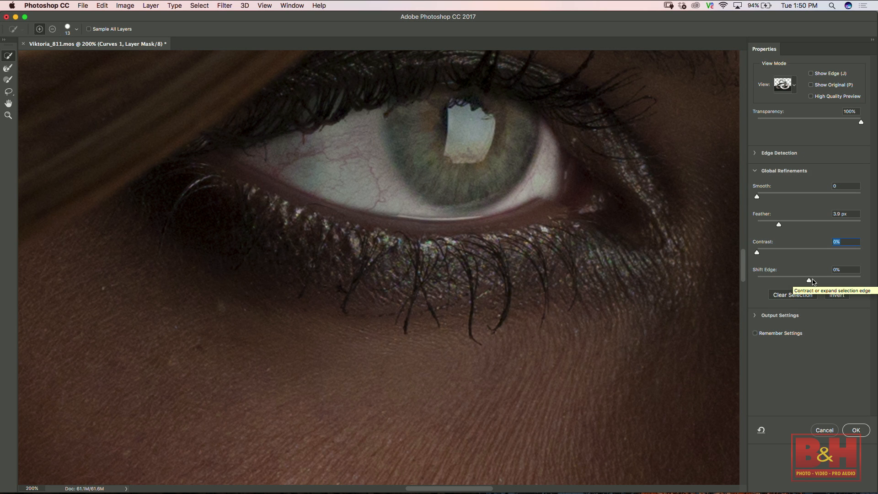
# - Set Shift Edge to -13%, turn on Remember Settings, and apply the refinement with output to the layer mask
pyautogui.moveTo(809, 280); pyautogui.dragTo(804, 299)
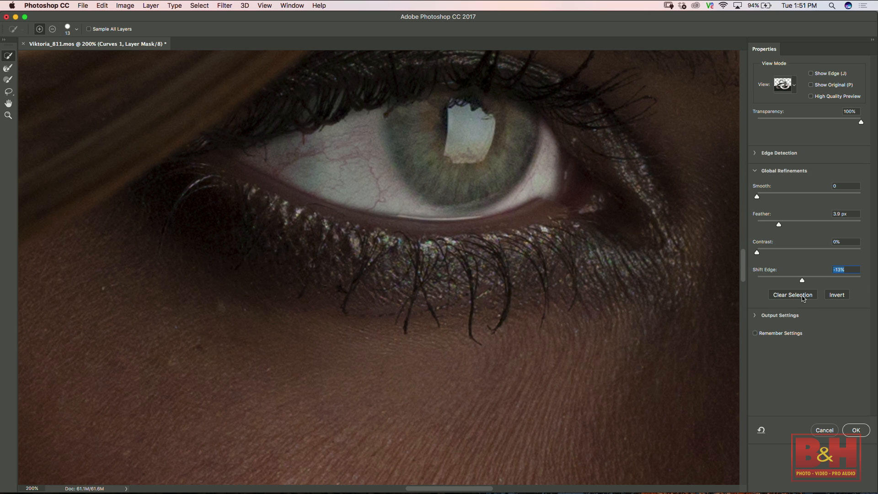
pyautogui.click(755, 316)
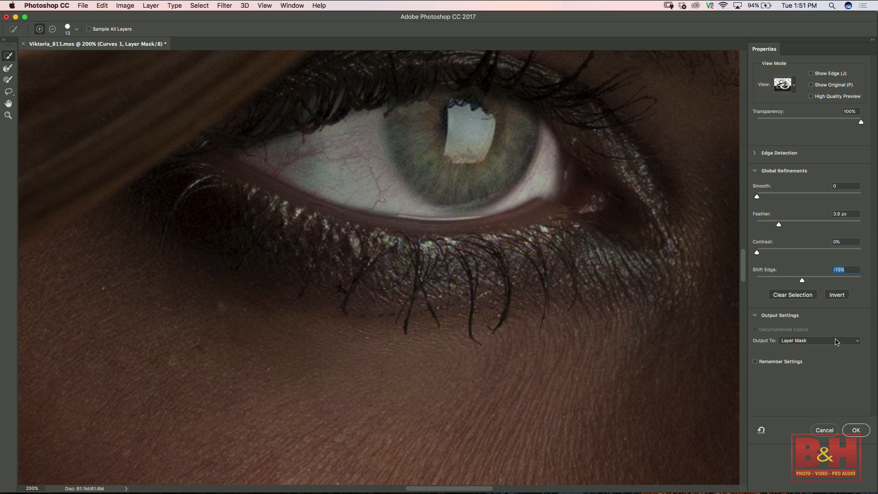
pyautogui.click(755, 362)
pyautogui.click(856, 430)
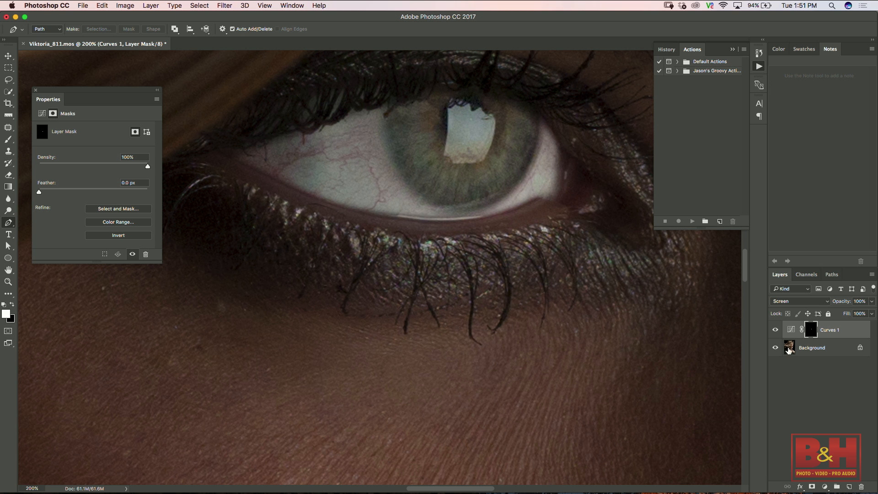
# - Compare the eye with Curves 1 hidden and shown, and reduce that layer's opacity to 49%
pyautogui.click(775, 330)
pyautogui.click(775, 329)
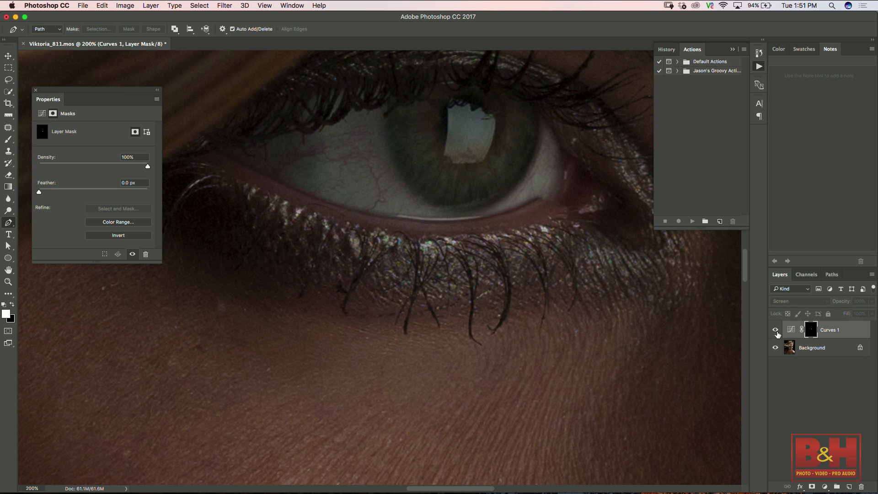
pyautogui.press('super+minus')
pyautogui.press('super+minus')
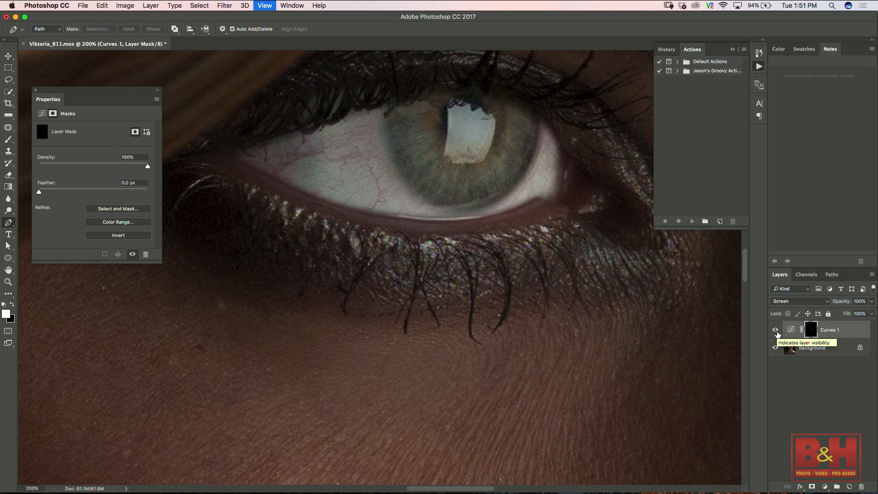
pyautogui.press('super+minus')
pyautogui.press('super+minus')
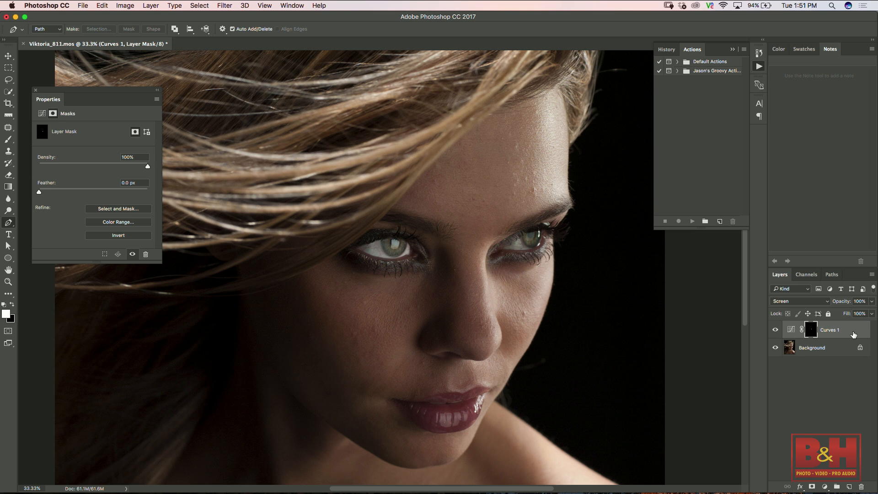
pyautogui.click(871, 313)
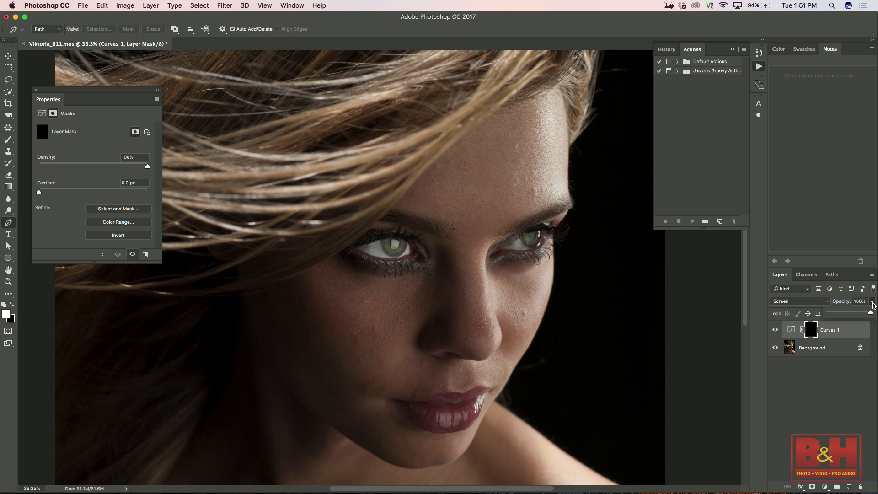
pyautogui.moveTo(871, 314)
pyautogui.mouseDown()
pyautogui.moveTo(841, 316)
pyautogui.moveTo(871, 315)
pyautogui.mouseUp()
pyautogui.moveTo(871, 314); pyautogui.dragTo(848, 316)
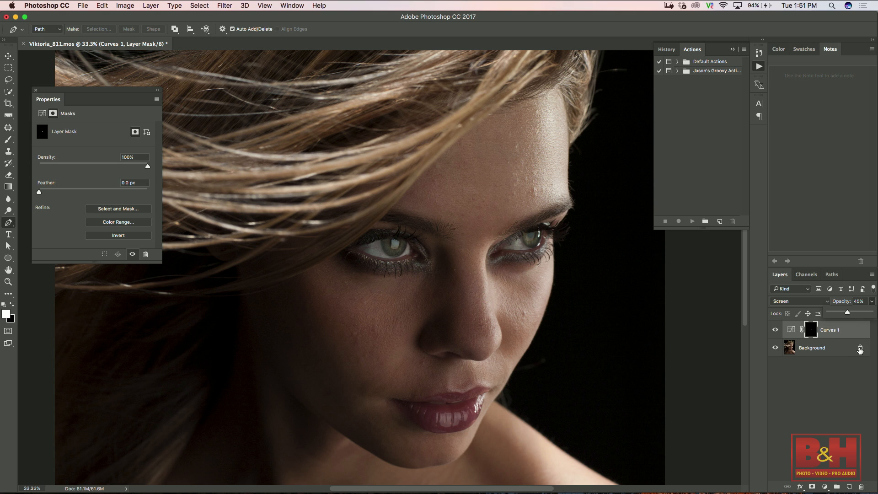
pyautogui.moveTo(848, 313); pyautogui.dragTo(850, 313)
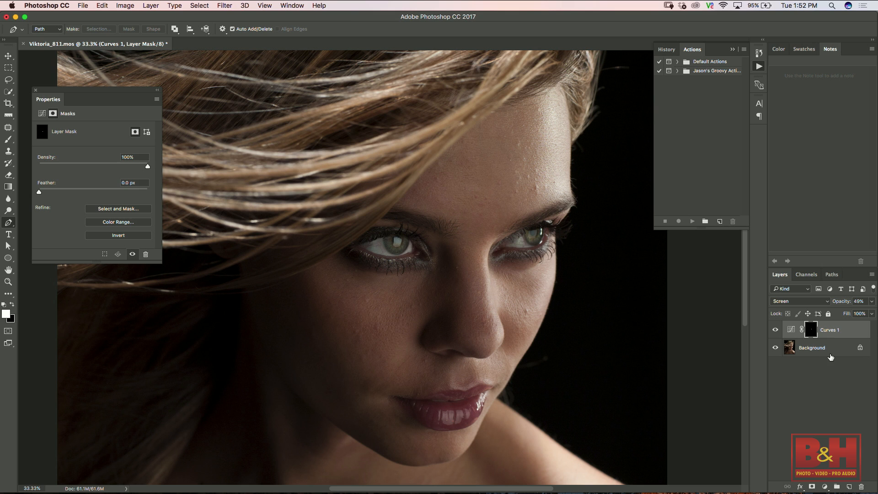
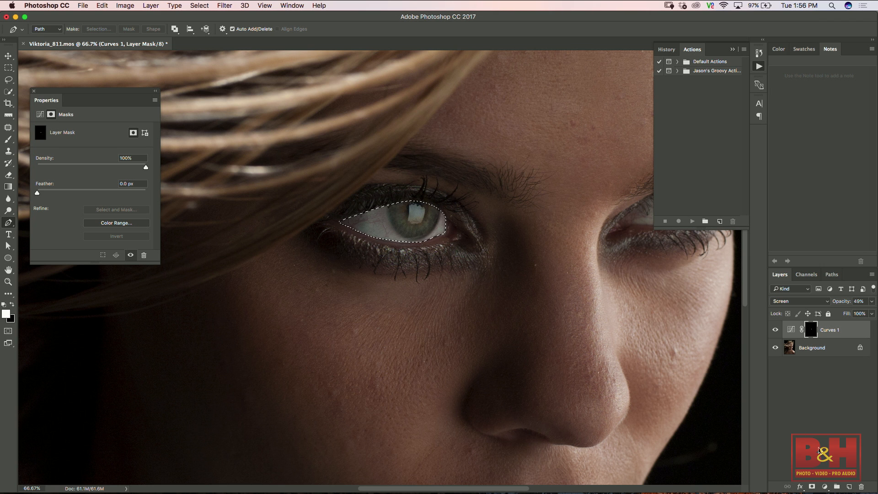
# - Add a second Curves adjustment masked to the eye selection, shape a mild S-curve, and compare the eye with the layer hidden and shown
pyautogui.click(825, 487)
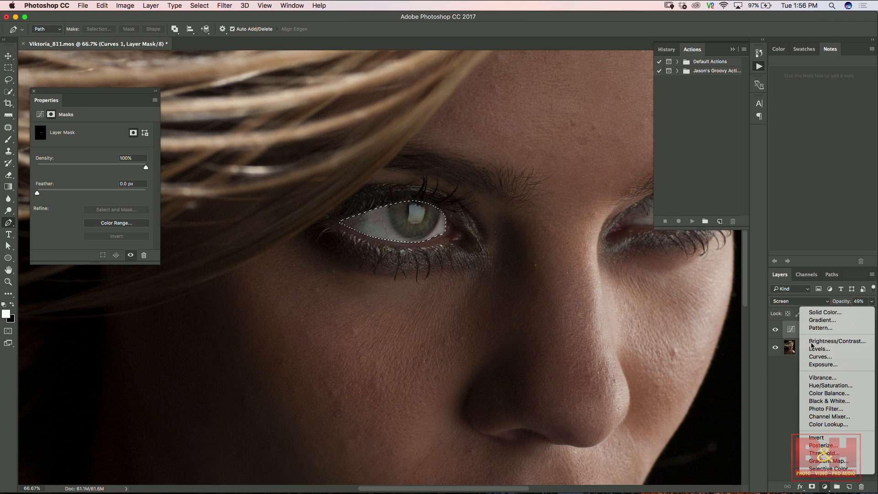
pyautogui.click(819, 356)
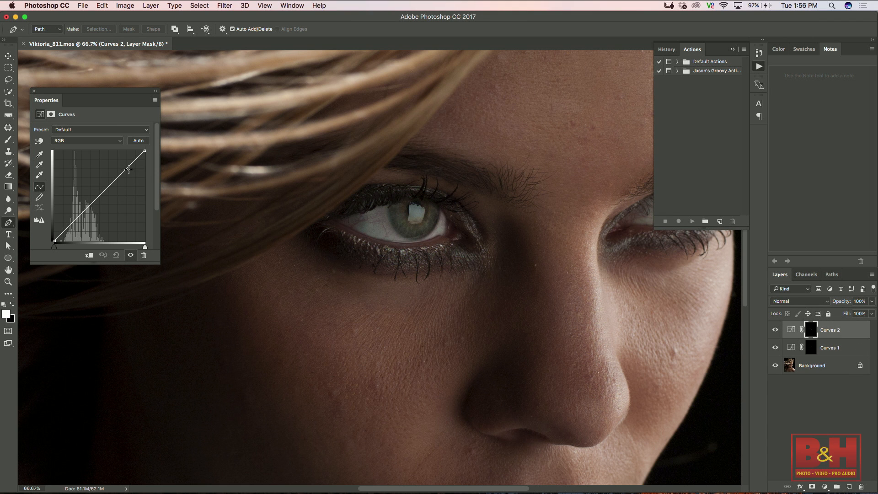
pyautogui.moveTo(130, 167); pyautogui.dragTo(130, 161)
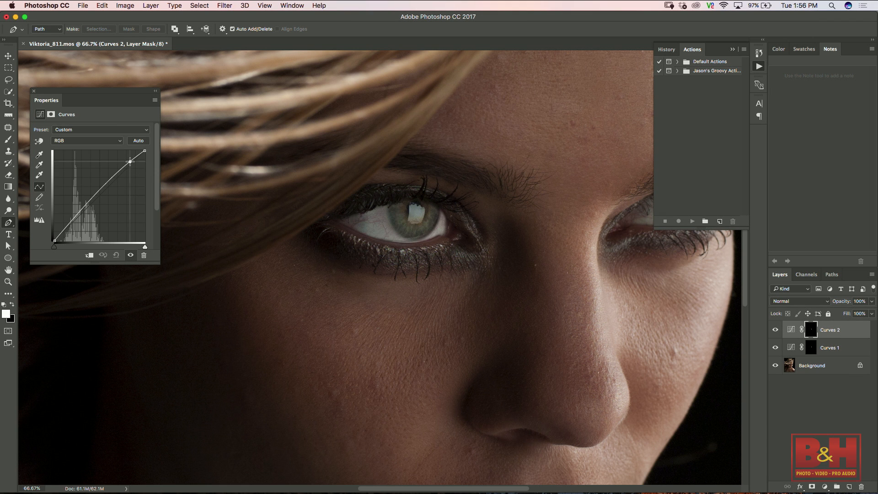
pyautogui.moveTo(74, 220); pyautogui.dragTo(74, 226)
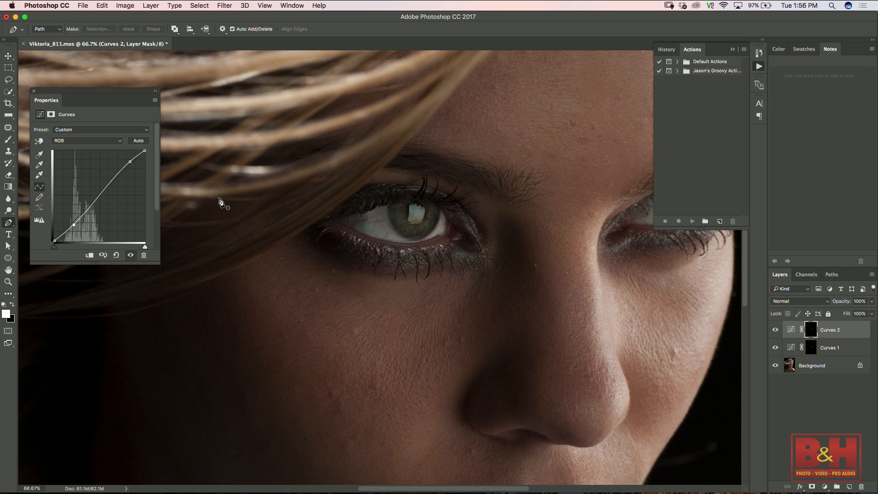
pyautogui.click(777, 331)
pyautogui.click(777, 331)
pyautogui.click(777, 331)
pyautogui.click(777, 331)
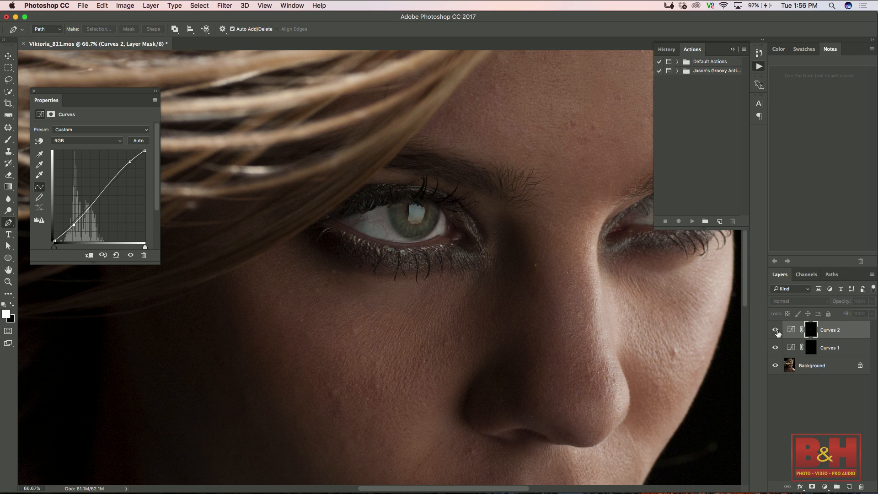
pyautogui.click(777, 331)
pyautogui.click(777, 331)
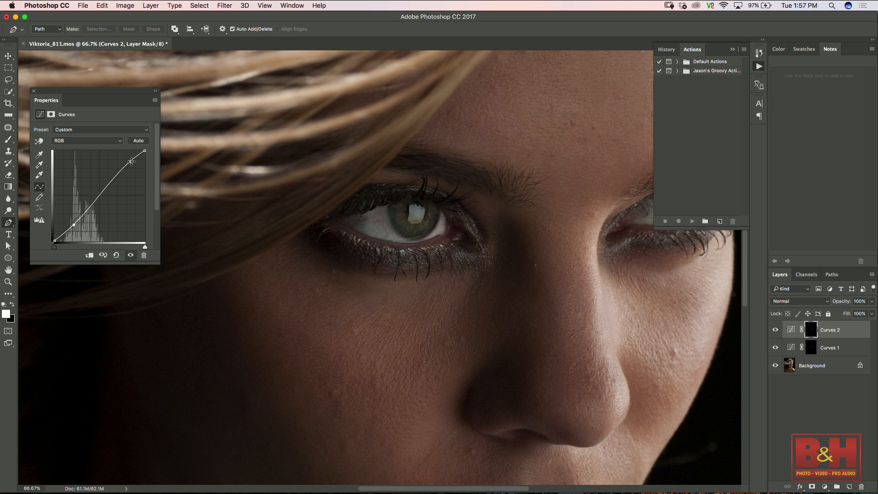
# - Try a much steeper S-curve on Curves 2 and compare the eye with the layer hidden and shown
pyautogui.moveTo(131, 161); pyautogui.dragTo(127, 156)
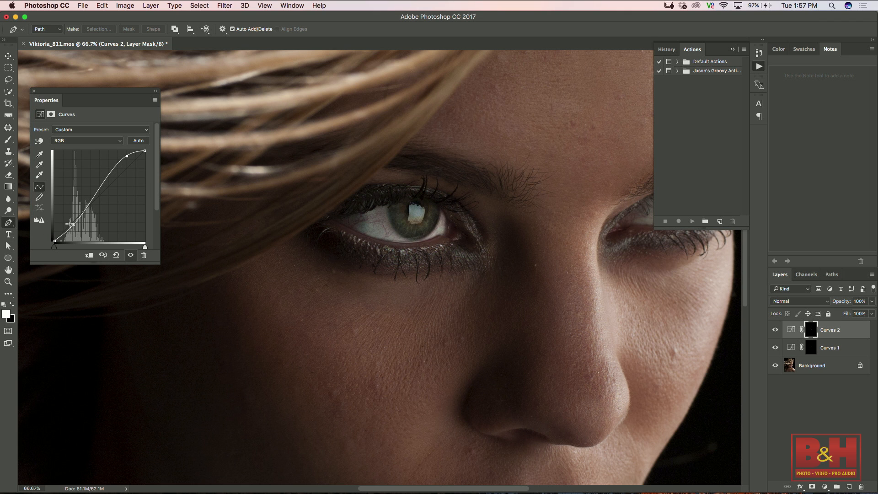
pyautogui.moveTo(74, 223); pyautogui.dragTo(76, 231)
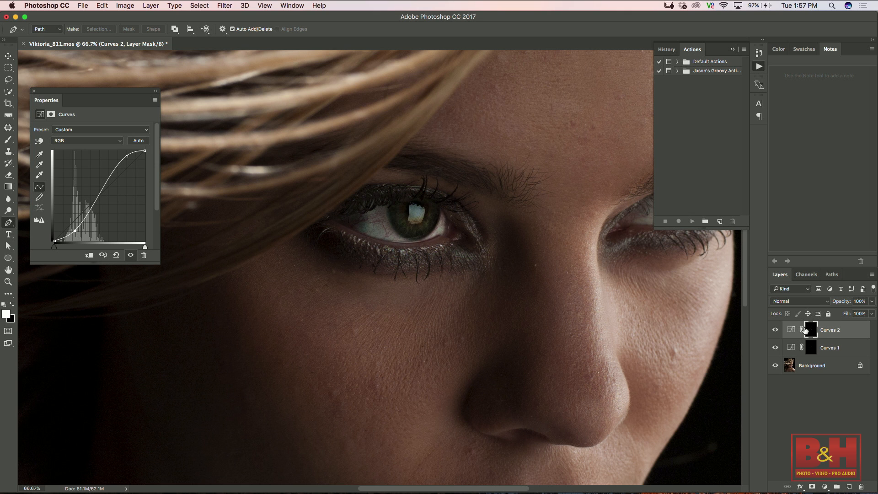
pyautogui.click(776, 330)
pyautogui.click(776, 330)
pyautogui.click(777, 331)
pyautogui.click(778, 330)
pyautogui.click(776, 330)
# - Soften the Curves 2 S-curve by moving its highlight and shadow points closer to the diagonal
pyautogui.moveTo(126, 156)
pyautogui.mouseDown()
pyautogui.moveTo(133, 171)
pyautogui.moveTo(131, 164)
pyautogui.mouseUp()
pyautogui.moveTo(74, 230); pyautogui.dragTo(73, 225)
pyautogui.moveTo(131, 164); pyautogui.dragTo(127, 162)
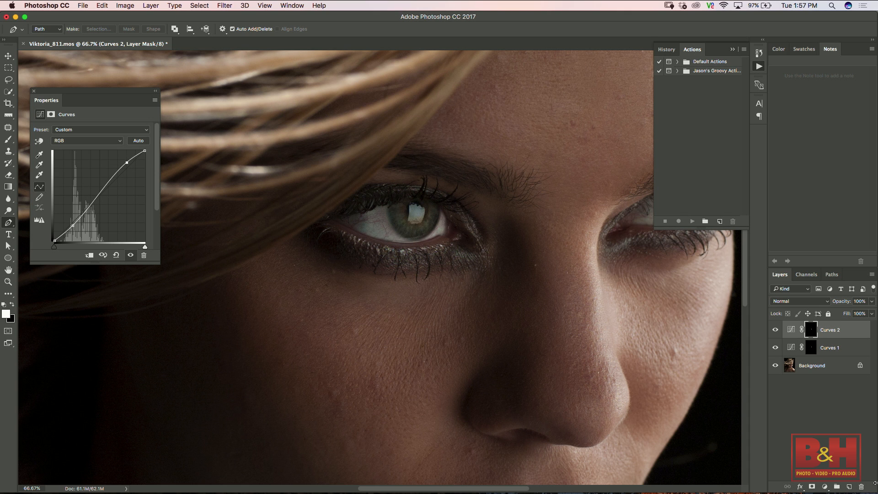
# - Load the Curves 2 mask as a selection, add a Hue/Saturation adjustment from it, and raise Saturation to +97
pyautogui.click(845, 461)
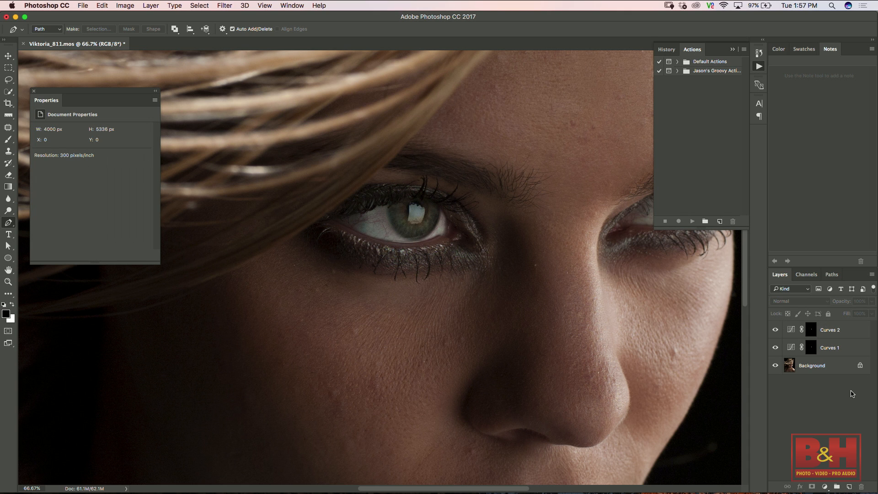
pyautogui.keyDown('super'); pyautogui.click(810, 332); pyautogui.keyUp('super')
pyautogui.click(824, 486)
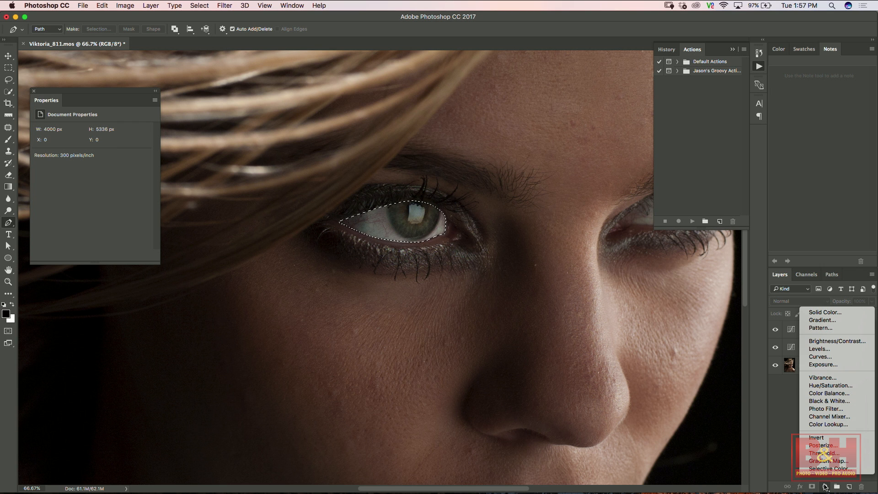
pyautogui.click(829, 385)
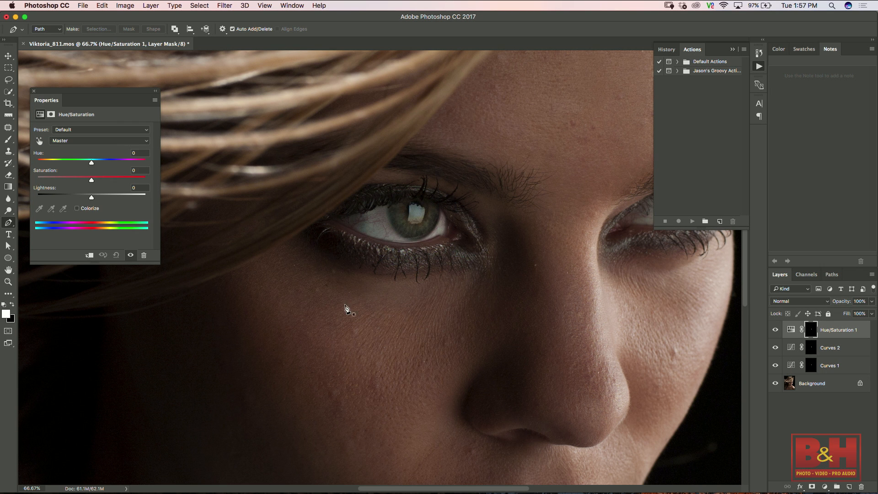
pyautogui.moveTo(91, 181); pyautogui.dragTo(145, 180)
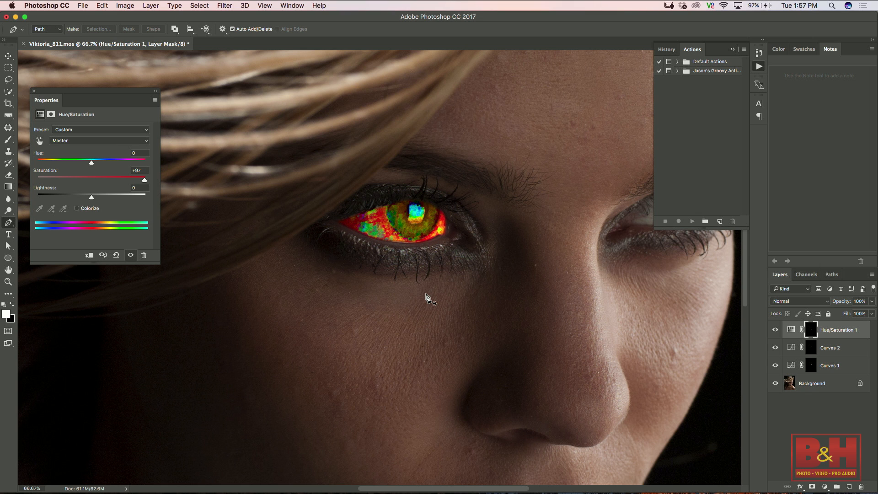
# - Deselect the layers and compare the portrait with all adjustment layers hidden and shown, leaving them all visible
pyautogui.click(791, 438)
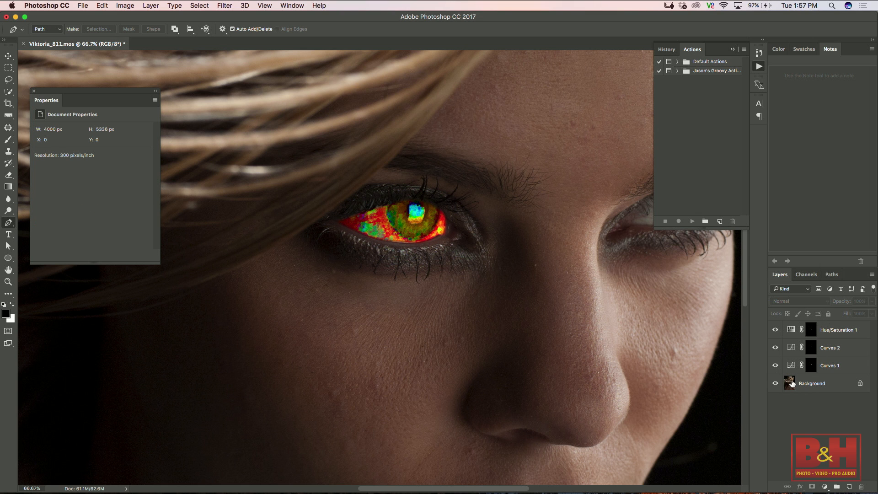
pyautogui.click(775, 384)
pyautogui.click(774, 384)
pyautogui.keyDown('alt'); pyautogui.click(775, 384); pyautogui.keyUp('alt')
pyautogui.click(774, 384)
pyautogui.click(774, 384)
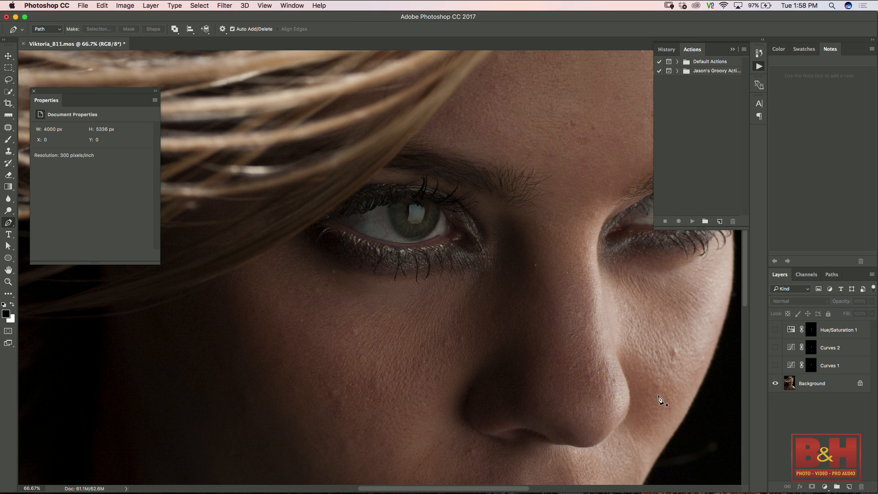
pyautogui.moveTo(776, 367); pyautogui.dragTo(775, 338)
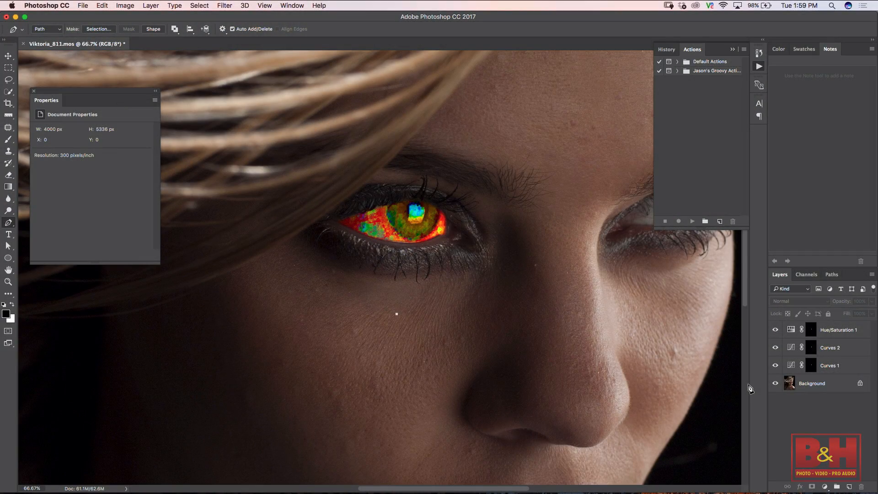
pyautogui.click(825, 487)
pyautogui.click(823, 349)
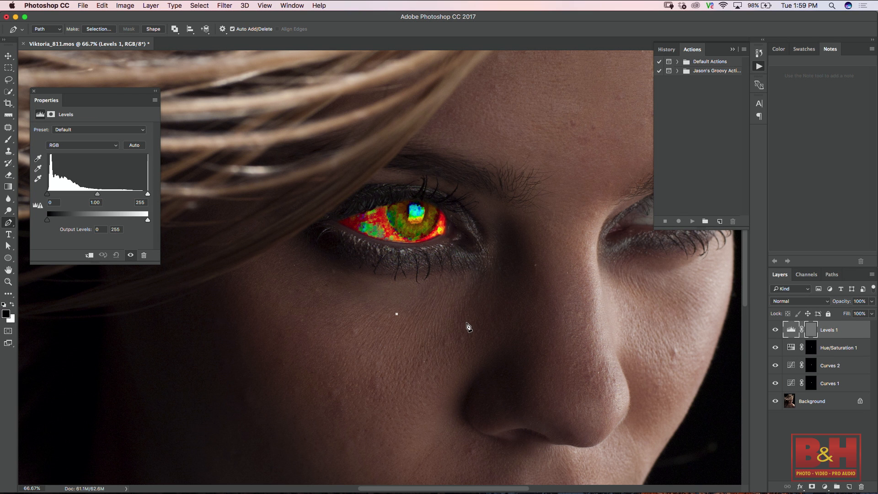
pyautogui.press('super+minus')
pyautogui.press('super+minus')
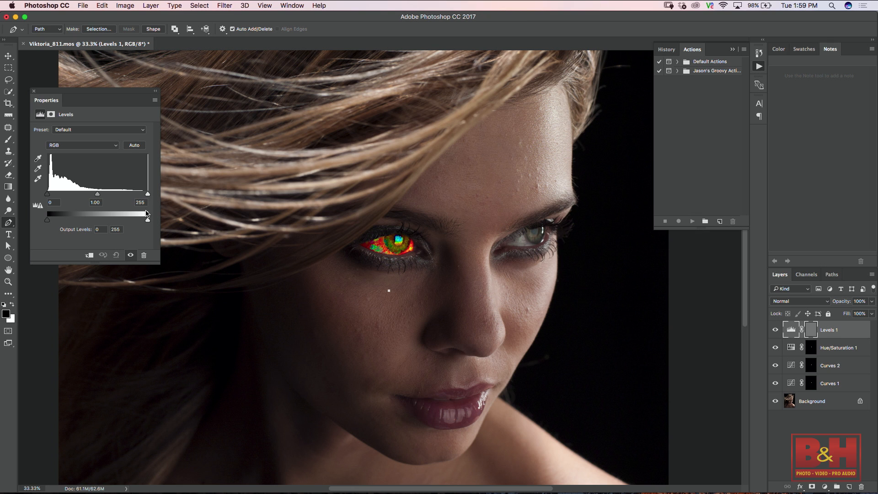
pyautogui.moveTo(145, 199); pyautogui.dragTo(142, 199)
pyautogui.moveTo(145, 196); pyautogui.dragTo(150, 196)
pyautogui.moveTo(142, 196); pyautogui.dragTo(145, 198)
pyautogui.moveTo(143, 197); pyautogui.dragTo(143, 223)
pyautogui.click(844, 401)
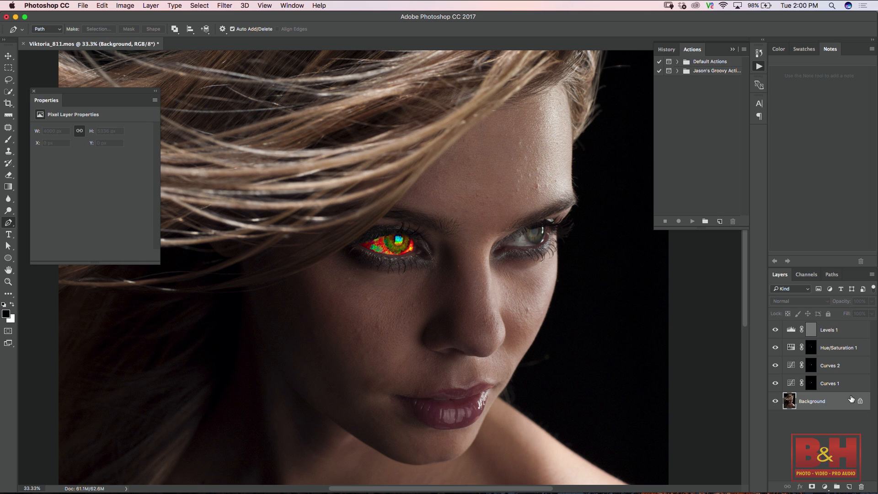
pyautogui.click(829, 334)
pyautogui.click(814, 330)
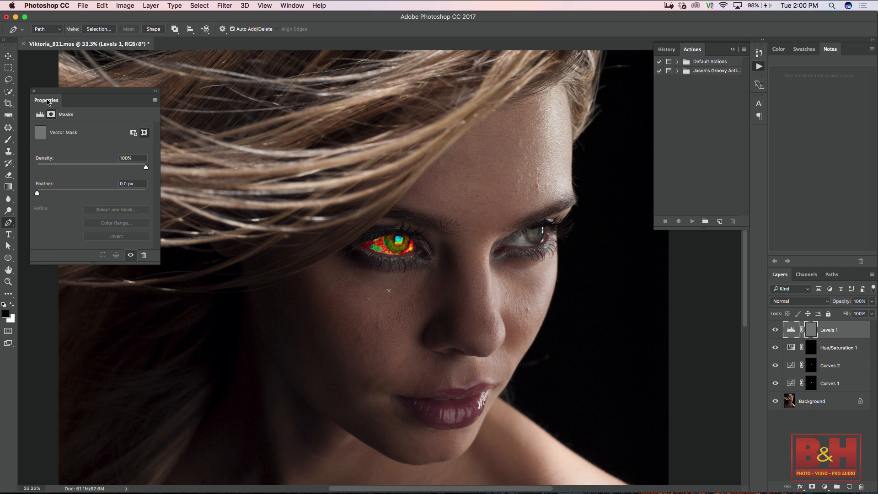
pyautogui.click(34, 91)
pyautogui.moveTo(844, 329); pyautogui.dragTo(861, 485)
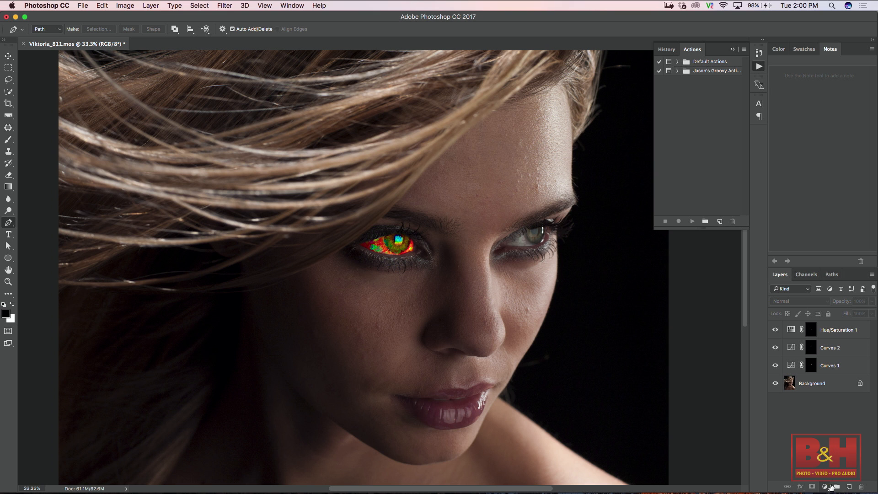
# - Add a Levels adjustment layer above the portrait and try darkening the midtones to 0.87
pyautogui.click(826, 486)
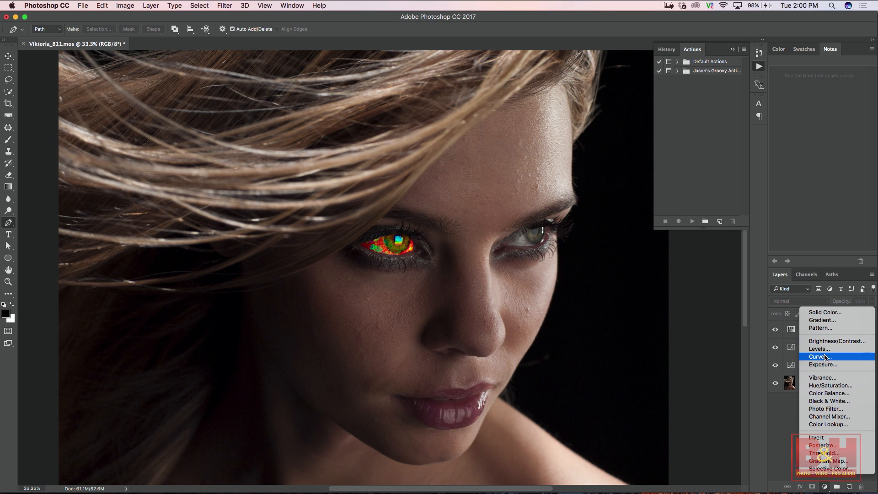
pyautogui.click(825, 349)
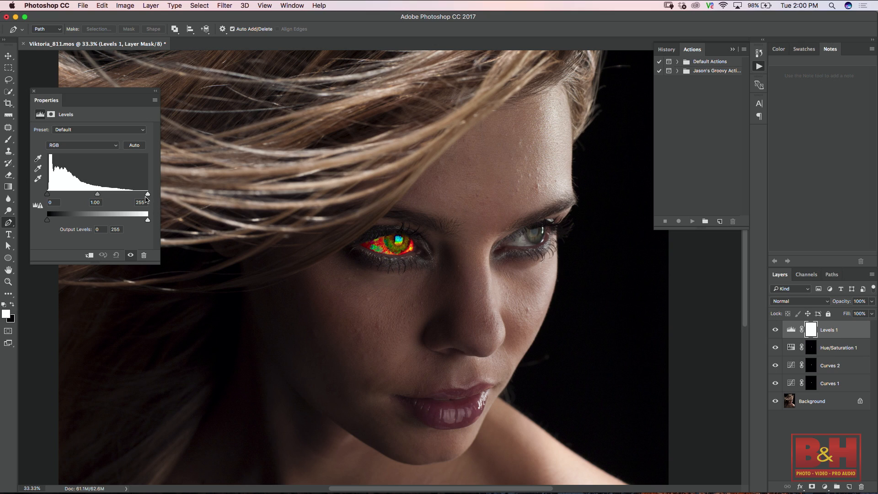
pyautogui.moveTo(147, 194)
pyautogui.mouseDown()
pyautogui.moveTo(90, 193)
pyautogui.moveTo(152, 198)
pyautogui.mouseUp()
pyautogui.click(97, 193)
pyautogui.moveTo(99, 196)
pyautogui.mouseDown()
pyautogui.moveTo(92, 197)
pyautogui.moveTo(112, 198)
pyautogui.moveTo(102, 197)
pyautogui.mouseUp()
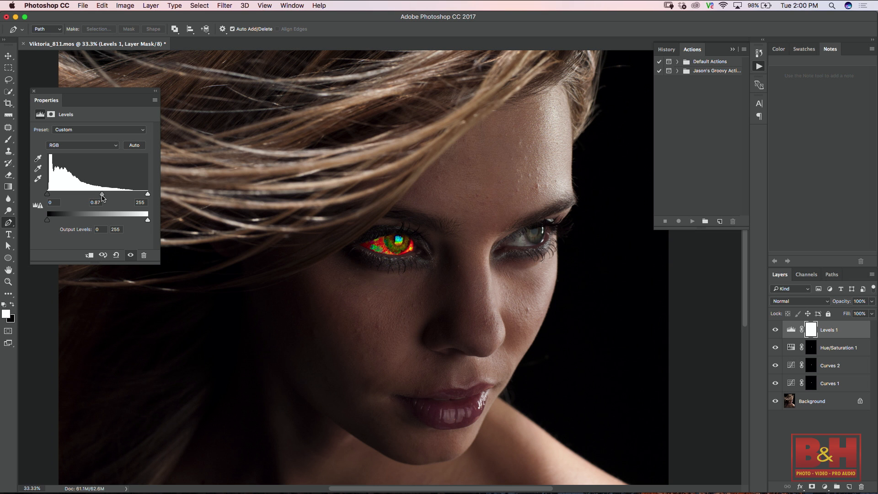
pyautogui.moveTo(146, 195)
pyautogui.mouseDown()
pyautogui.moveTo(125, 196)
pyautogui.moveTo(151, 194)
pyautogui.mouseUp()
pyautogui.click(402, 306)
pyautogui.moveTo(147, 222); pyautogui.dragTo(157, 197)
# - Delete all four adjustment layers, from Curves 1 through Levels 1, leaving only the Background
pyautogui.click(844, 384)
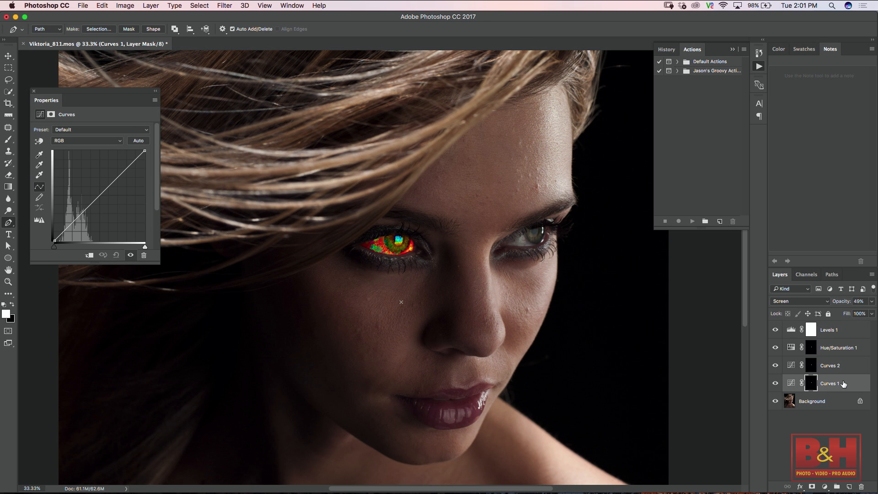
pyautogui.keyDown('shift'); pyautogui.click(846, 322); pyautogui.keyUp('shift')
pyautogui.moveTo(846, 322); pyautogui.dragTo(862, 486)
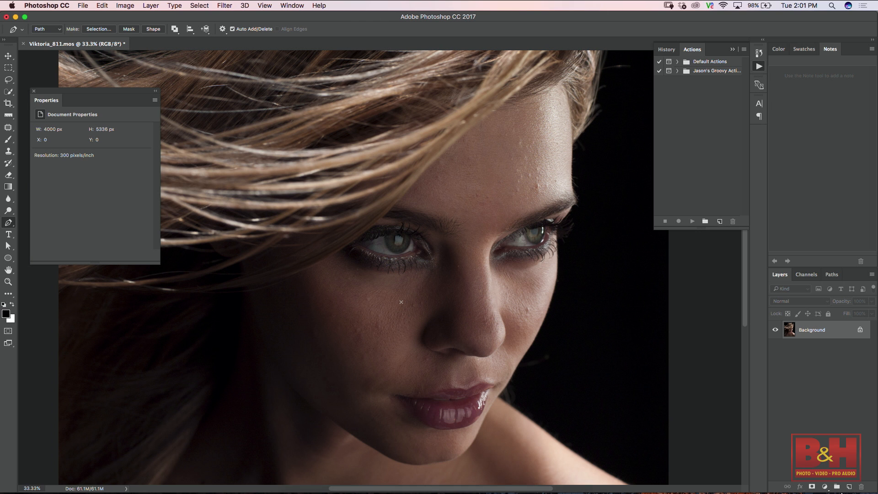
# - Try a Curves adjustment layer in Screen blending mode over the Background, and undo it
pyautogui.click(825, 487)
pyautogui.click(829, 358)
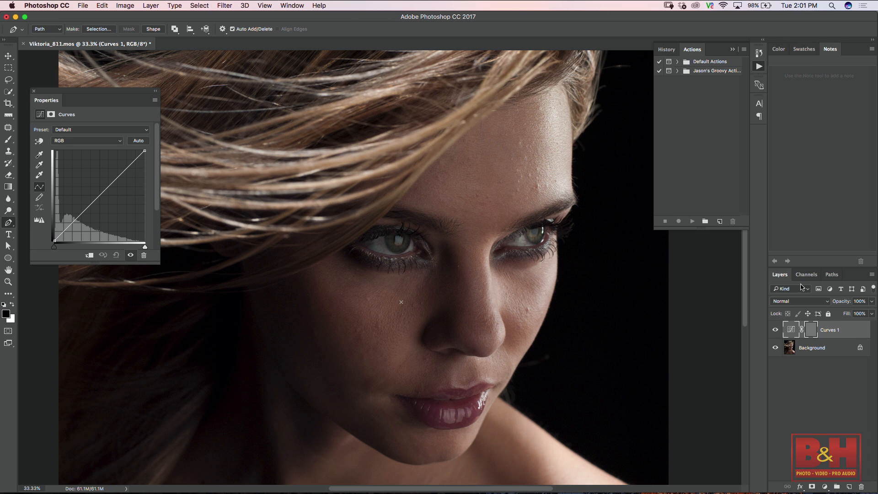
pyautogui.click(826, 302)
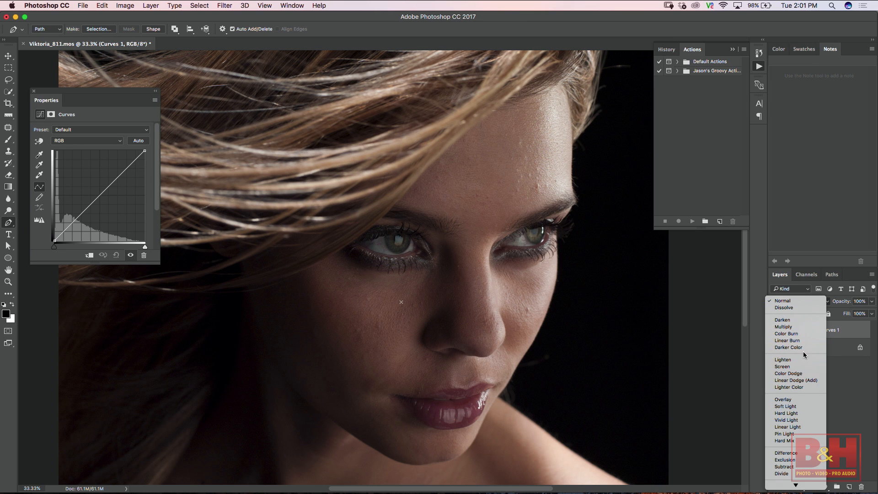
pyautogui.click(801, 366)
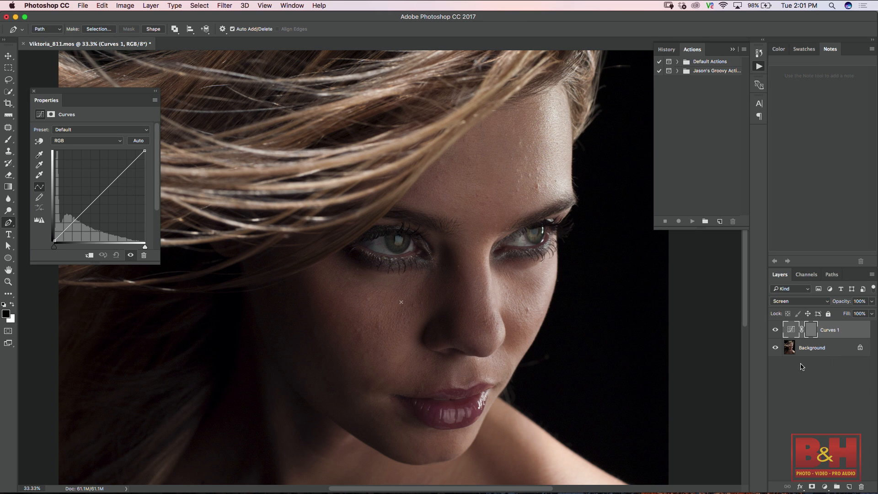
pyautogui.press('super+z')
pyautogui.press('alt+super+z')
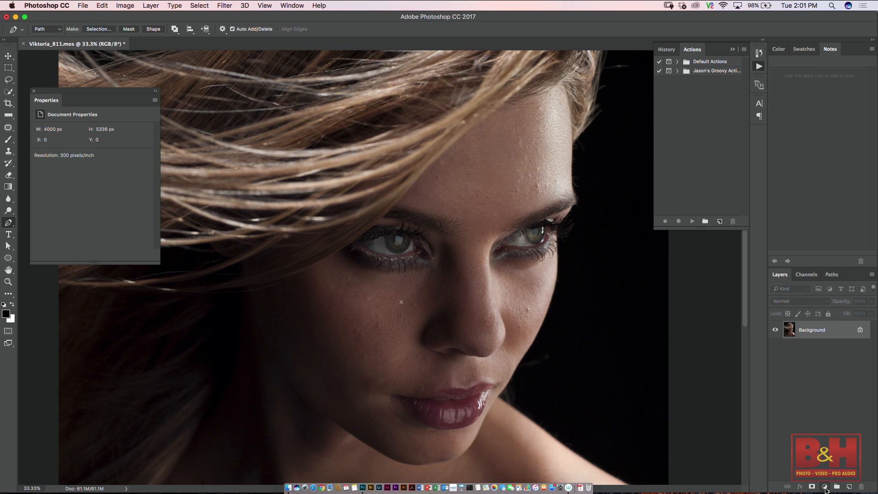
pyautogui.click(824, 486)
pyautogui.click(820, 356)
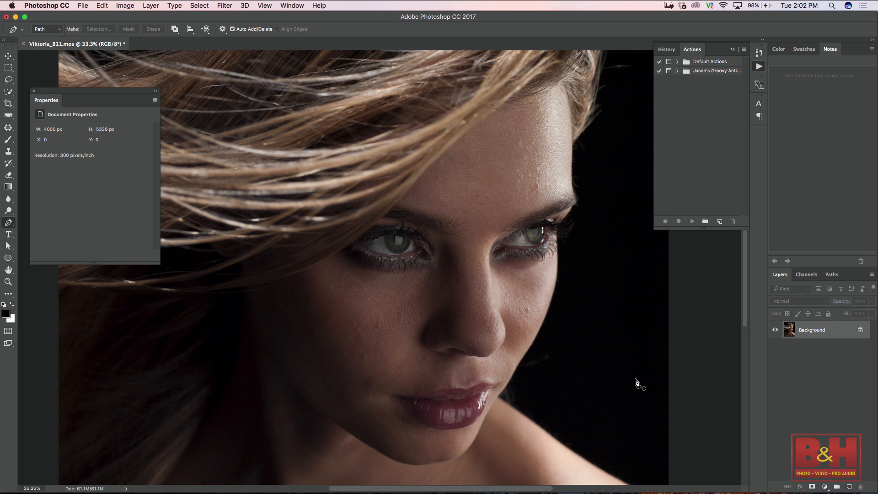
# - Close Viktoria_811.mos without saving and open the same raw file again from the Class 1 of 4 folder
pyautogui.press('super+w')
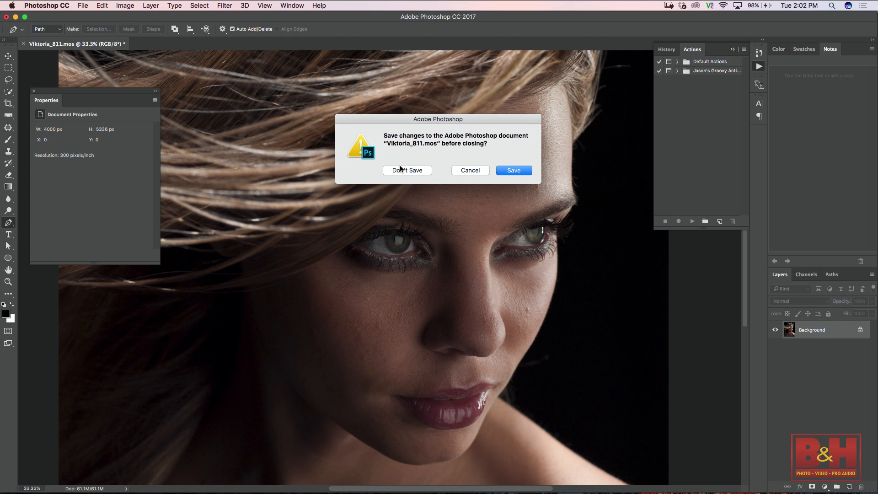
pyautogui.click(401, 169)
pyautogui.press('super+o')
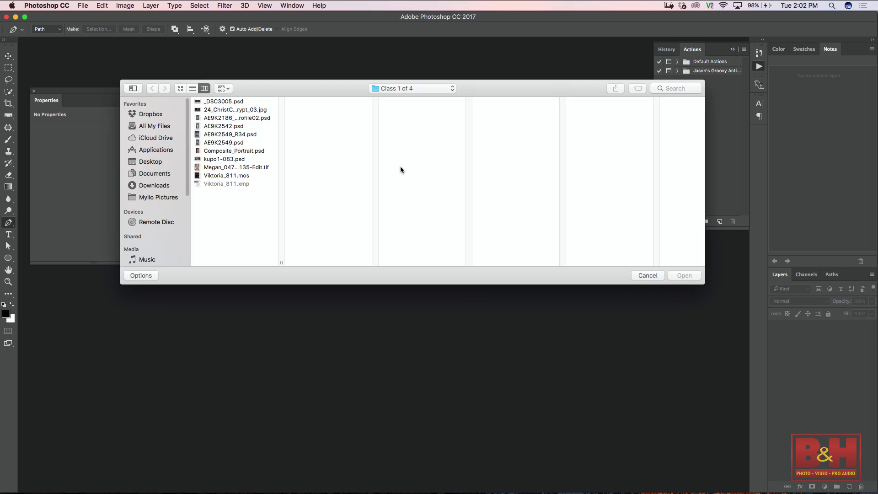
pyautogui.click(252, 168)
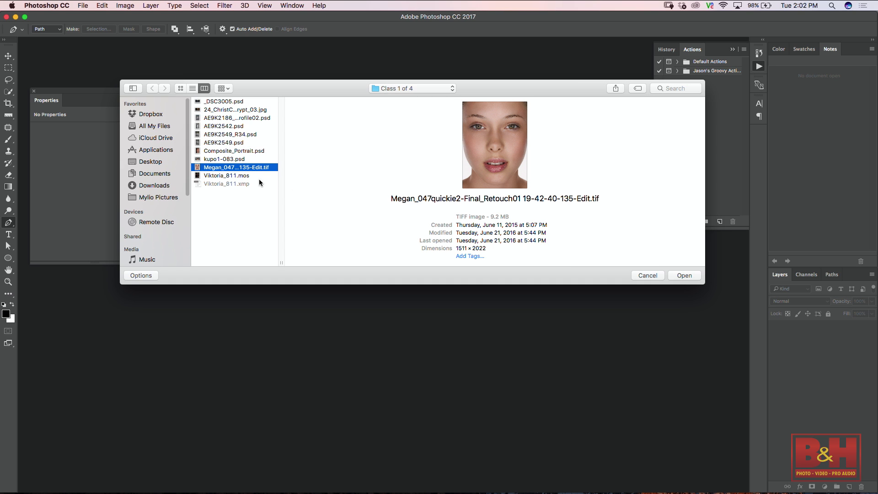
pyautogui.click(246, 175)
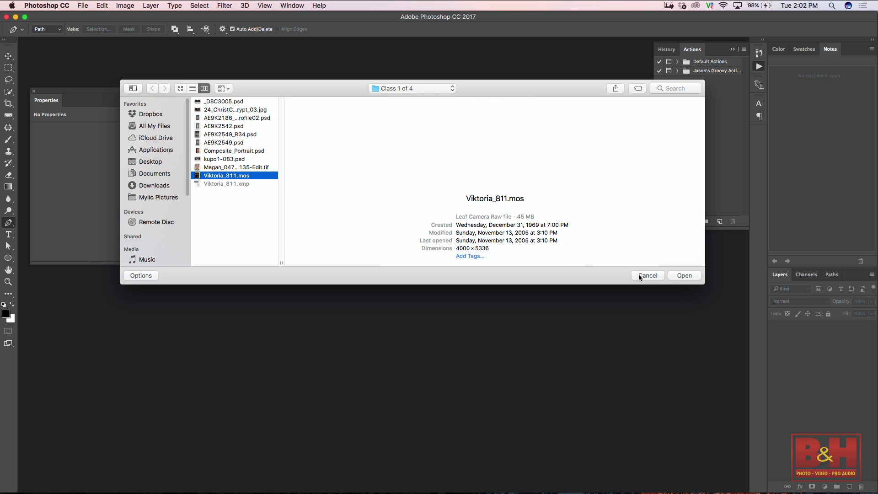
pyautogui.click(683, 276)
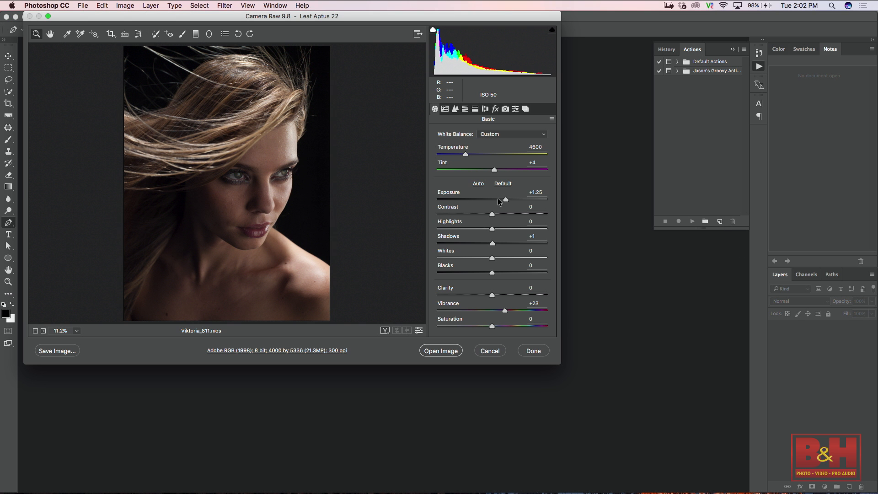
# - Lower the raw file's Exposure to -1.60 and open the underexposed image for editing
pyautogui.moveTo(506, 200); pyautogui.dragTo(474, 199)
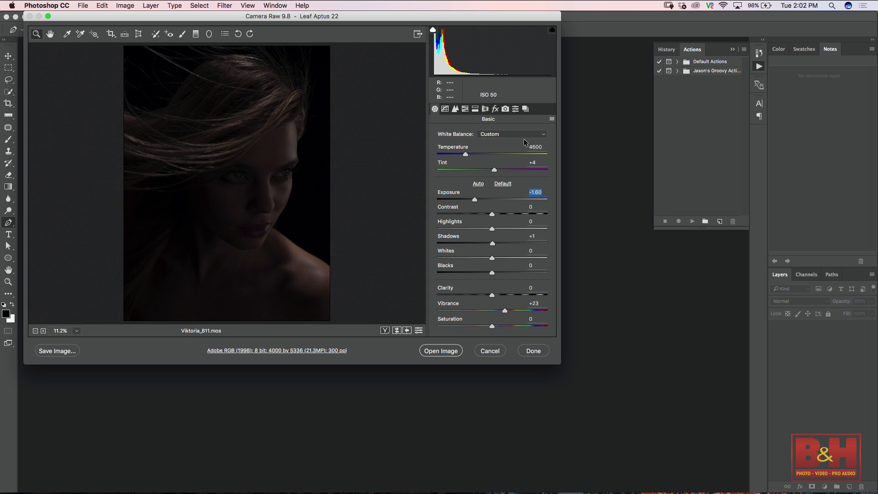
pyautogui.click(444, 351)
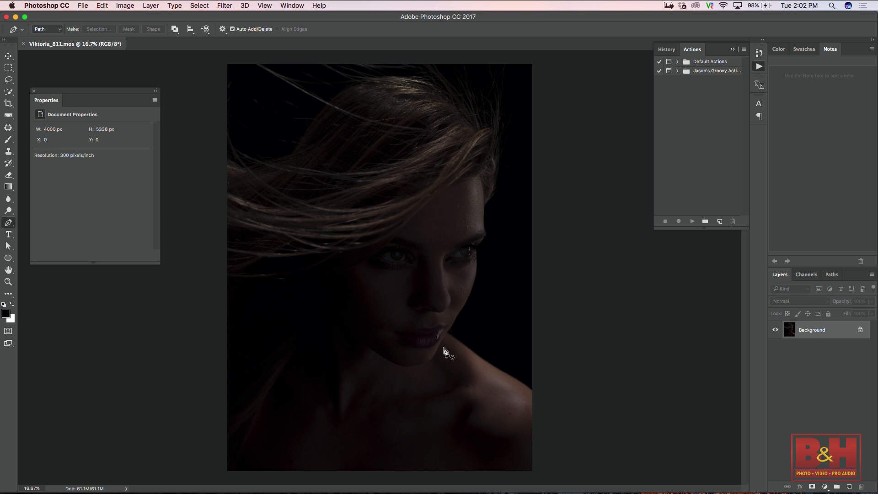
pyautogui.press('super+plus')
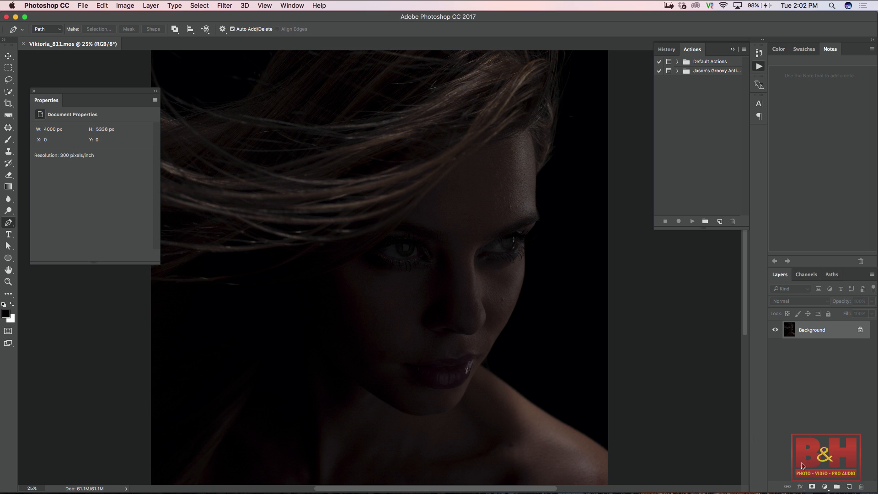
# - Add a Levels adjustment layer and brighten the portrait by lowering the white input level to 83
pyautogui.click(825, 487)
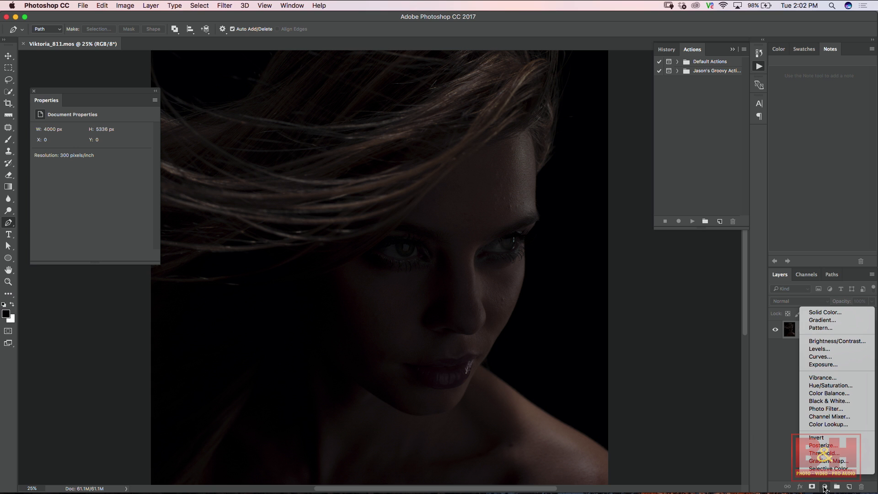
pyautogui.click(818, 349)
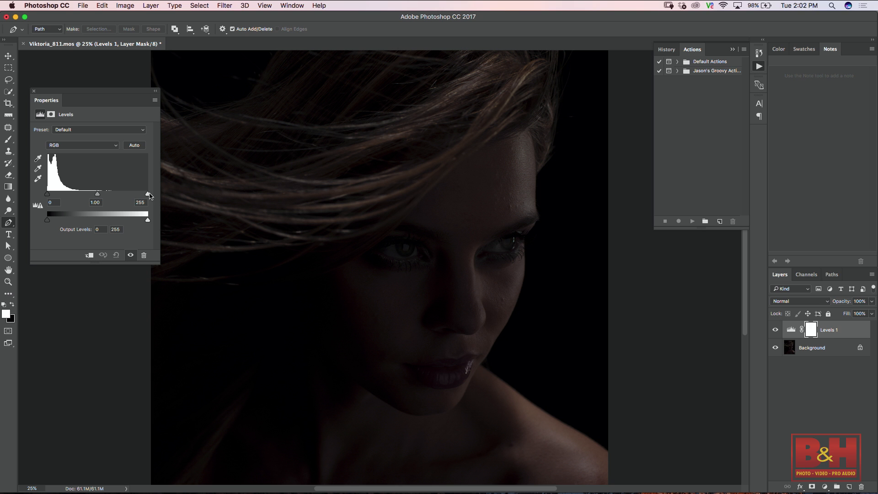
pyautogui.moveTo(148, 196); pyautogui.dragTo(80, 195)
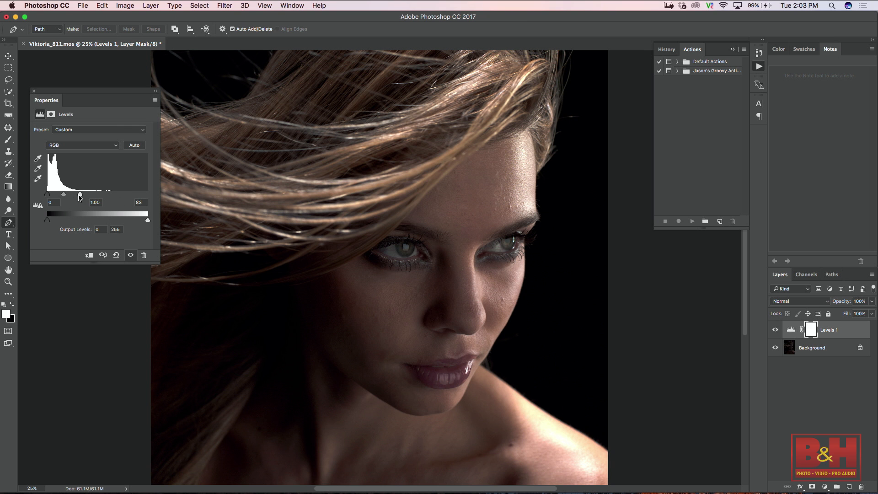
# - Try black input levels of 169 and 53 with white at 255, and set black to 0 and white to 162
pyautogui.moveTo(81, 196); pyautogui.dragTo(155, 195)
pyautogui.moveTo(46, 196); pyautogui.dragTo(115, 194)
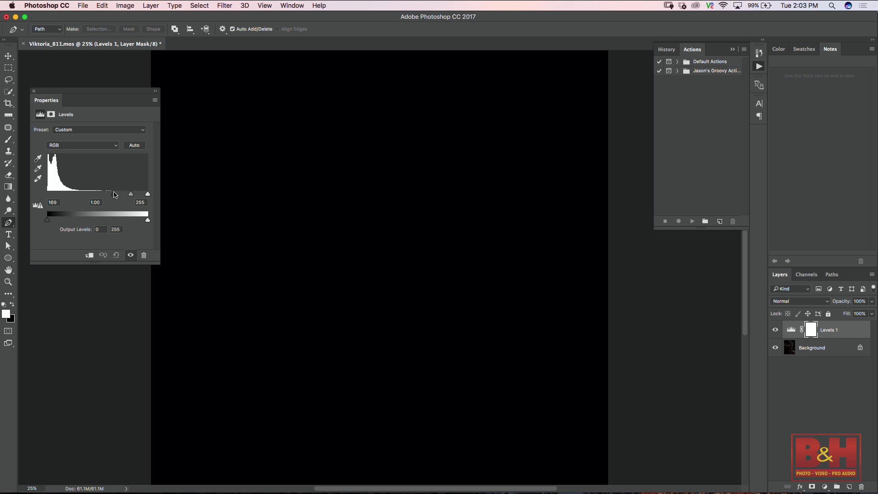
pyautogui.moveTo(113, 194); pyautogui.dragTo(69, 189)
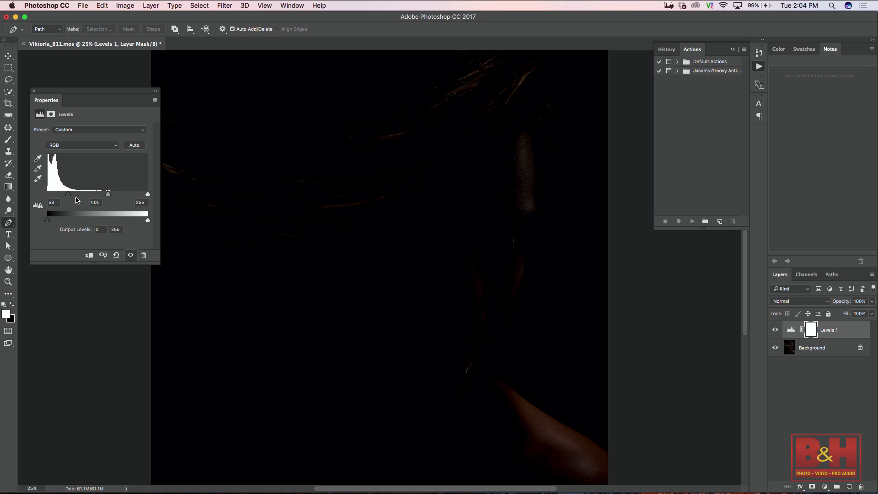
pyautogui.moveTo(67, 195); pyautogui.dragTo(47, 194)
pyautogui.moveTo(147, 196); pyautogui.dragTo(111, 194)
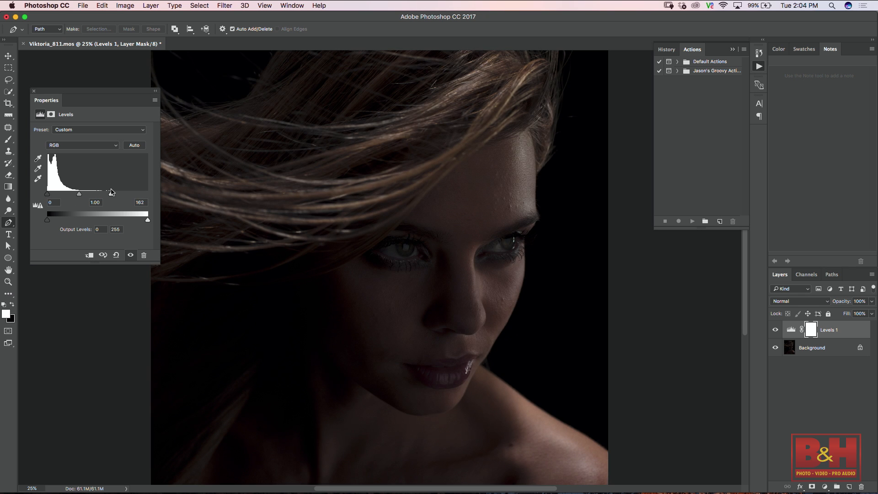
# - Cancel closing the document and delete the Levels 1 layer
pyautogui.press('super+w')
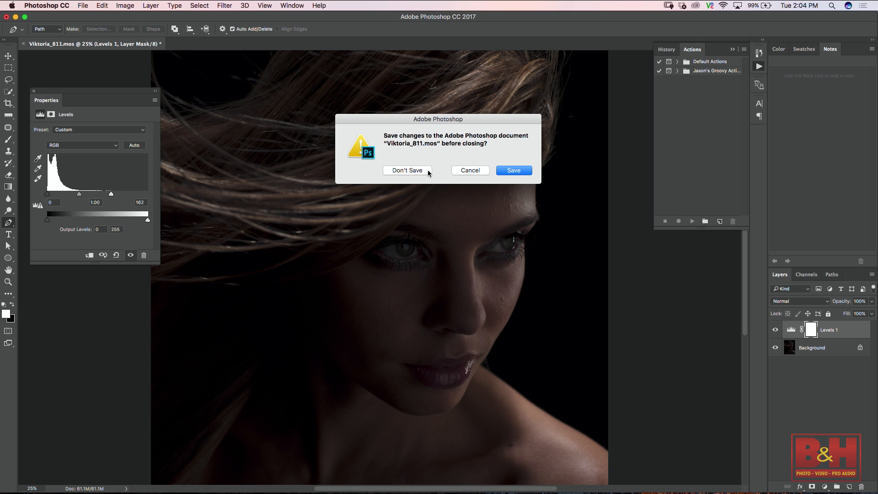
pyautogui.click(464, 170)
pyautogui.moveTo(835, 327); pyautogui.dragTo(862, 484)
# - Add a Curves adjustment layer and try brightening the image by moving the white point in towards the midtones
pyautogui.click(824, 487)
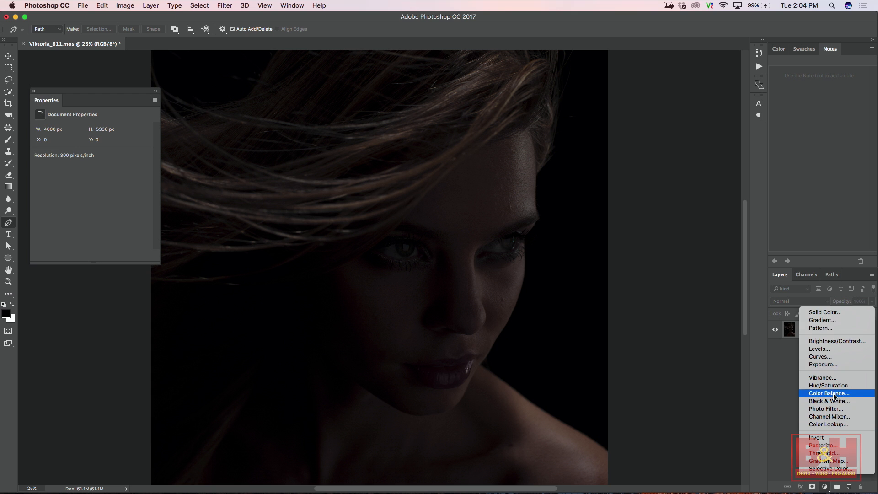
pyautogui.click(820, 357)
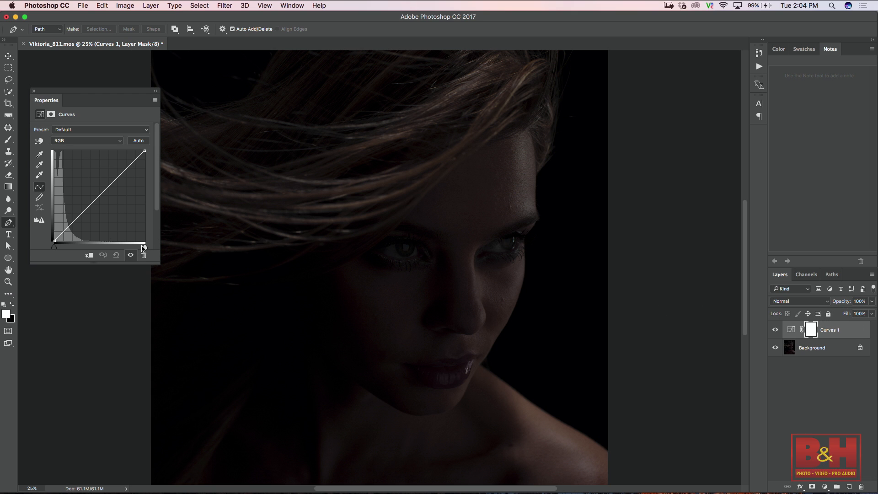
pyautogui.moveTo(146, 249); pyautogui.dragTo(103, 248)
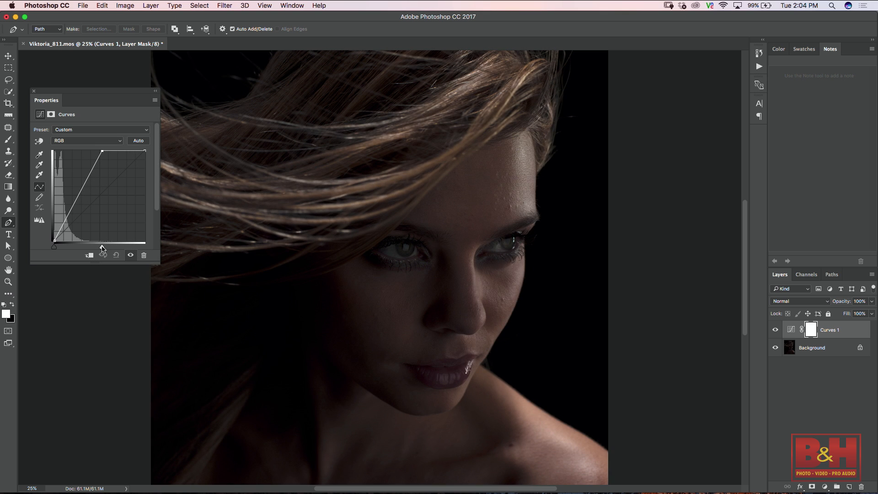
pyautogui.moveTo(102, 249); pyautogui.dragTo(97, 248)
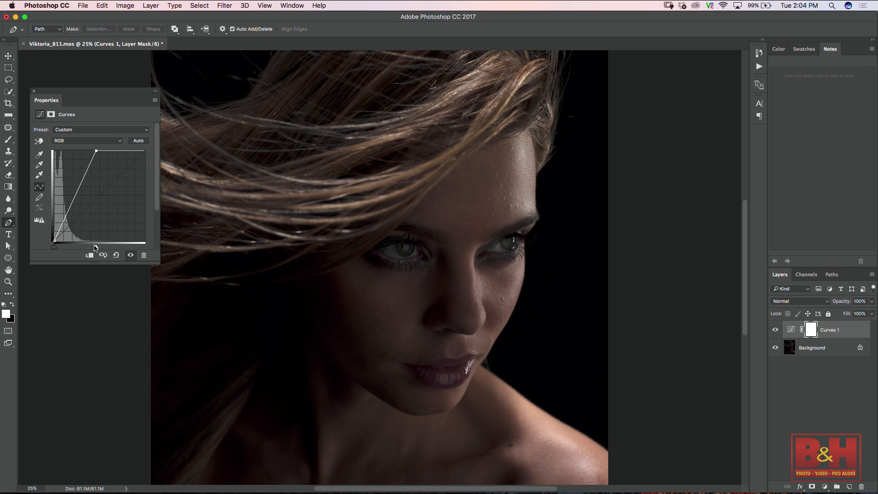
pyautogui.moveTo(95, 152); pyautogui.dragTo(73, 223)
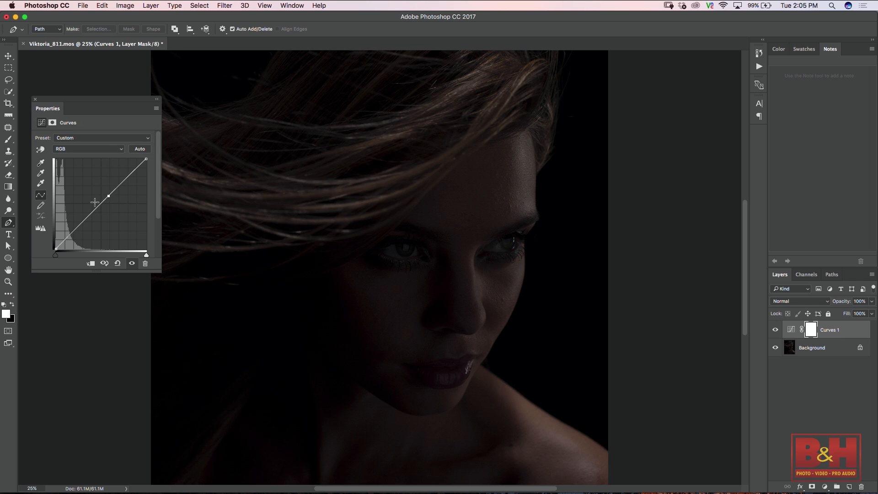
# - Remove the extra point from the curve, try bending it with midtone and highlight points, and reset it
pyautogui.moveTo(91, 213); pyautogui.dragTo(229, 284)
pyautogui.click(117, 264)
pyautogui.moveTo(98, 207)
pyautogui.mouseDown()
pyautogui.moveTo(93, 192)
pyautogui.moveTo(97, 204)
pyautogui.moveTo(87, 205)
pyautogui.mouseUp()
pyautogui.moveTo(120, 175); pyautogui.dragTo(125, 182)
pyautogui.click(117, 262)
# - Try a three-point curve with raised shadows and highlights, remove the highlight point, and reset the curve
pyautogui.click(82, 222)
pyautogui.click(101, 205)
pyautogui.click(123, 184)
pyautogui.moveTo(124, 184); pyautogui.dragTo(115, 175)
pyautogui.moveTo(83, 222); pyautogui.dragTo(74, 209)
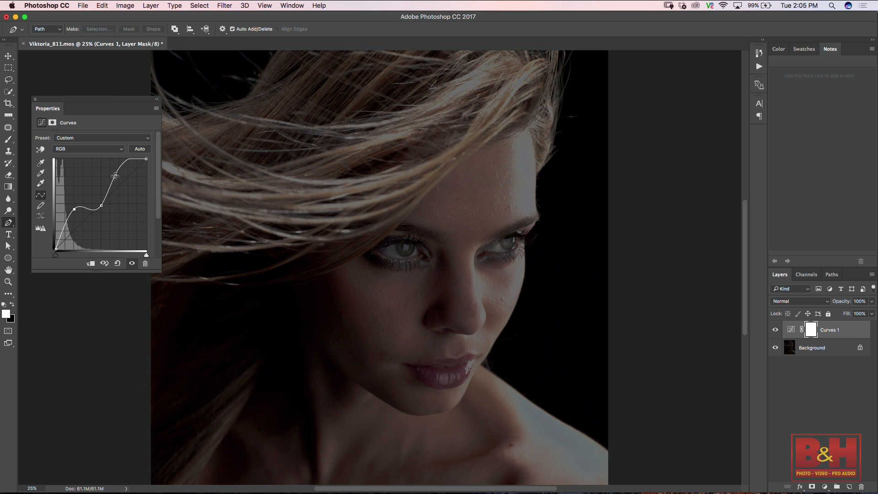
pyautogui.moveTo(116, 176); pyautogui.dragTo(170, 214)
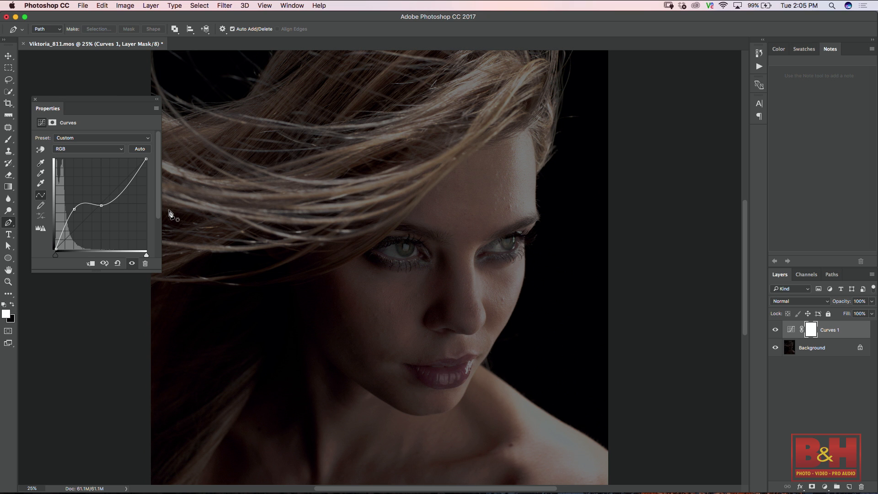
pyautogui.click(118, 264)
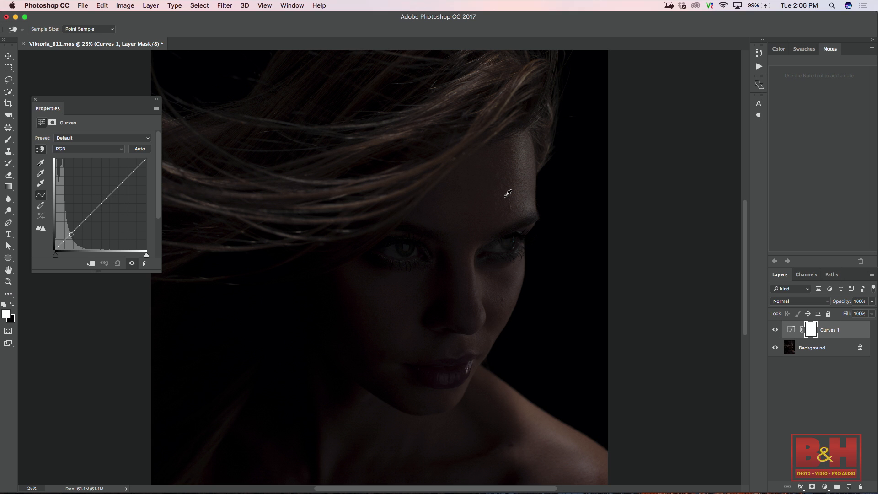
# - Sample the forehead tone onto the curve and try brightening it by raising the shadow part steeply
pyautogui.click(527, 177)
pyautogui.moveTo(77, 228); pyautogui.dragTo(78, 182)
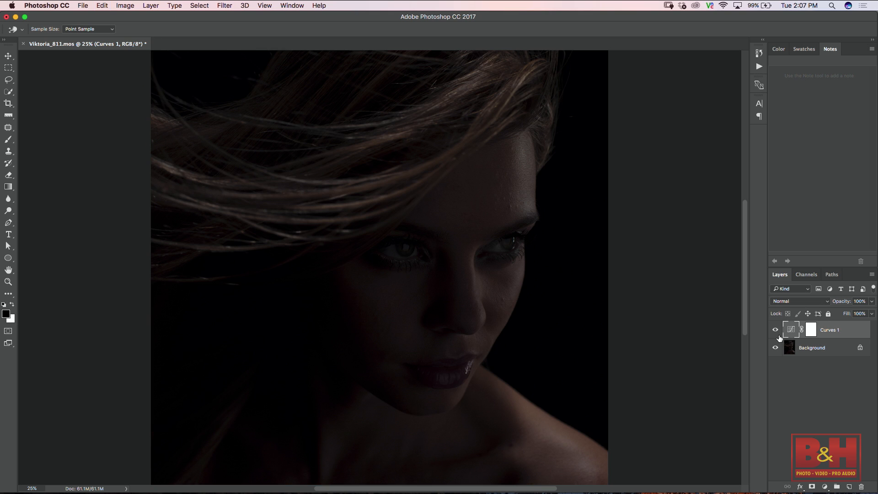
# - Close the dark portrait without saving and reopen Viktoria_811.mos from the Class 1 of 4 folder in Camera Raw
pyautogui.press('super+w')
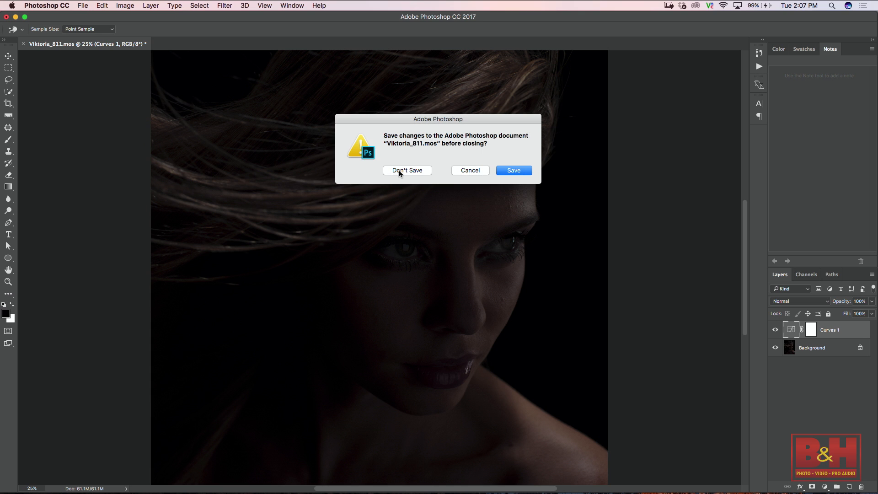
pyautogui.click(399, 171)
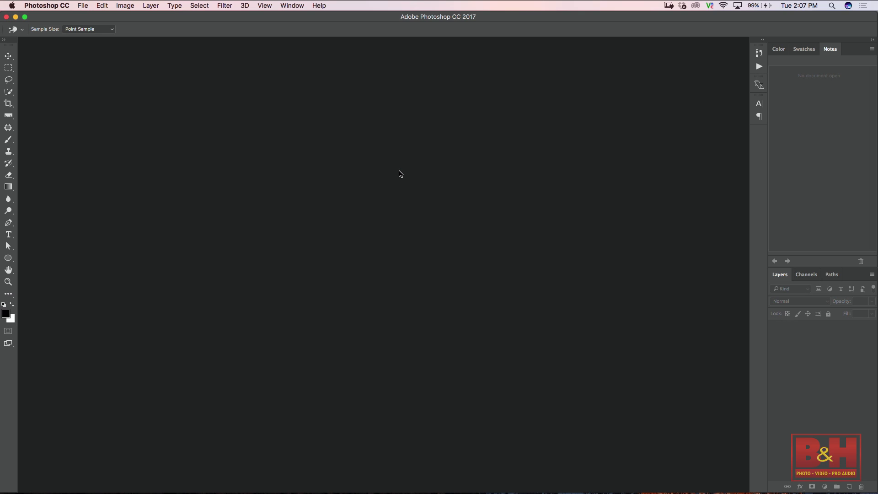
pyautogui.press('super+o')
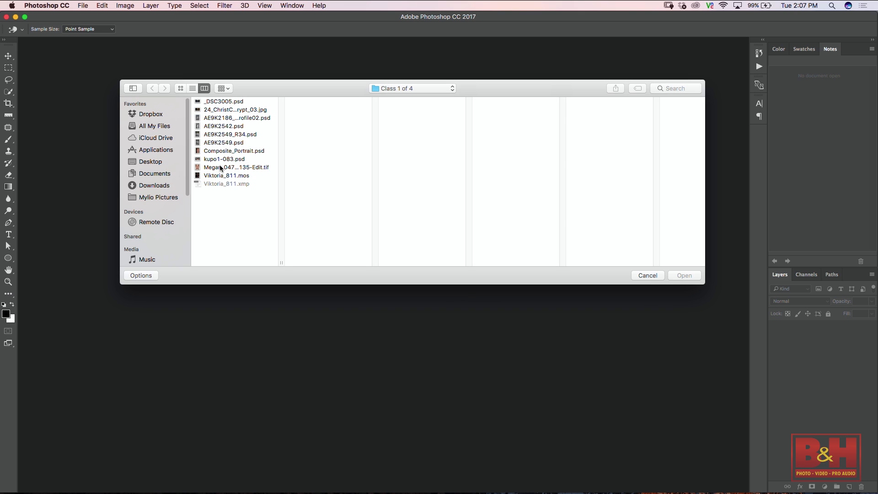
pyautogui.click(234, 174)
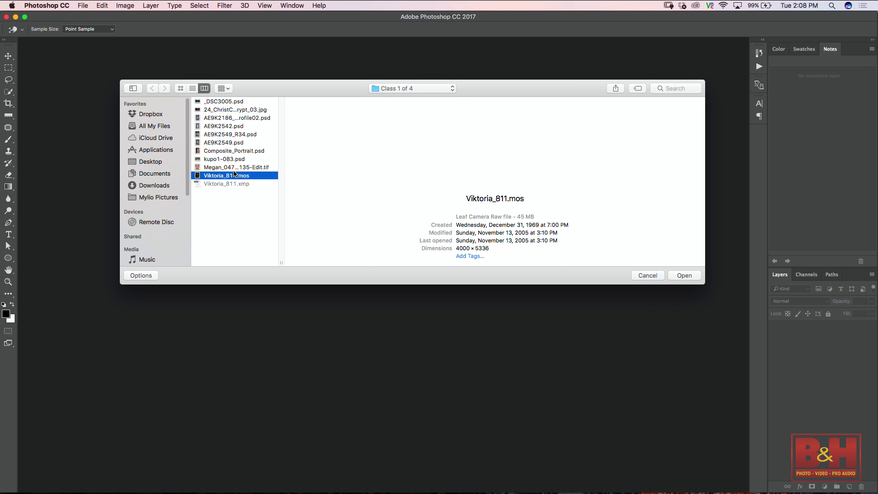
pyautogui.click(683, 275)
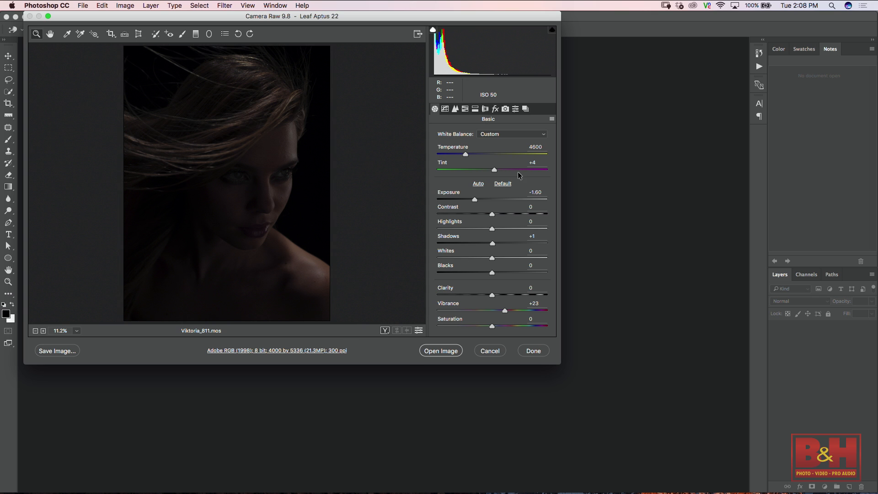
# - Set the raw file's white balance to As Shot and its exposure to +1.00
pyautogui.click(543, 134)
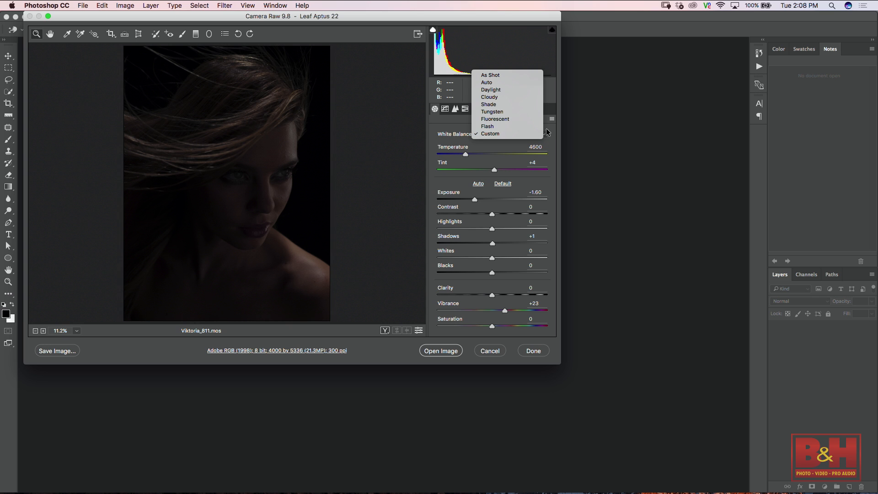
pyautogui.click(512, 75)
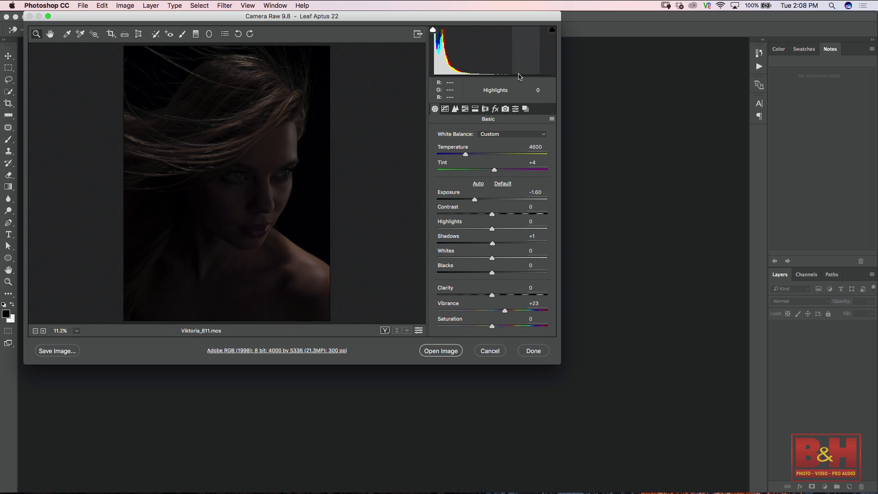
pyautogui.moveTo(475, 199); pyautogui.dragTo(508, 202)
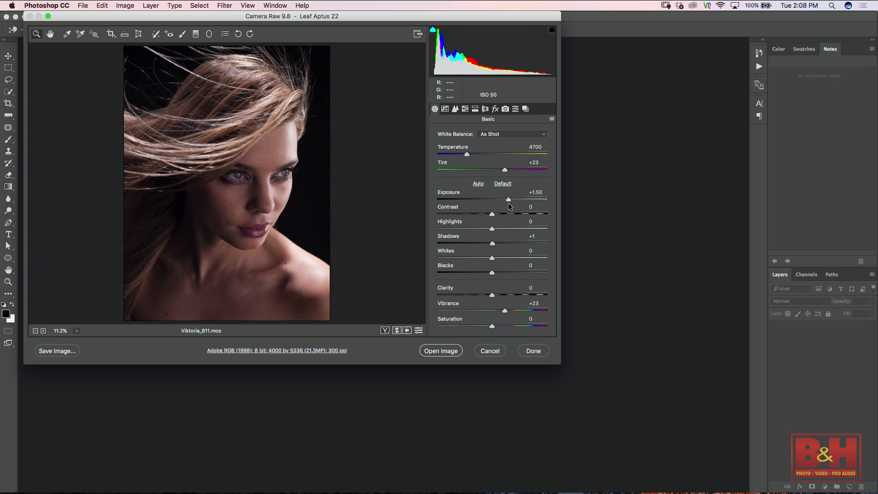
pyautogui.moveTo(507, 202); pyautogui.dragTo(503, 201)
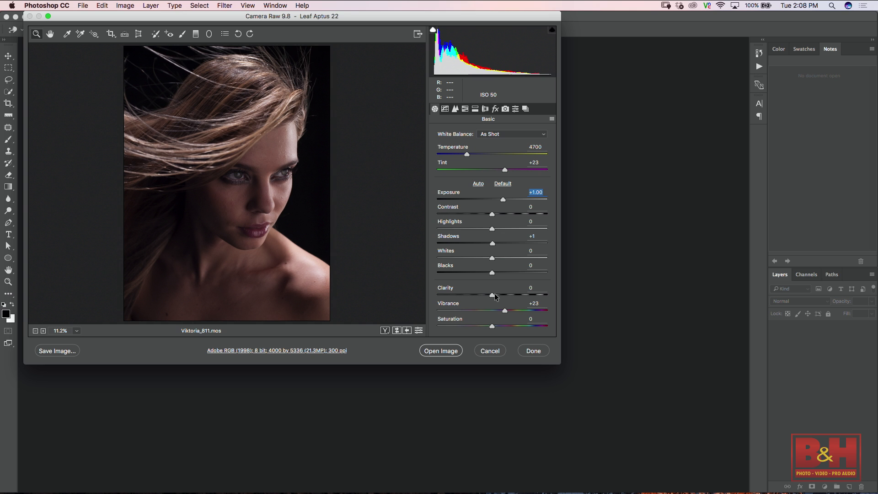
# - Make the color temperature slightly cooler, reduce the magenta tint, and open the raw image in Photoshop
pyautogui.press('super+plus')
pyautogui.press('super+plus')
pyautogui.press('super+plus')
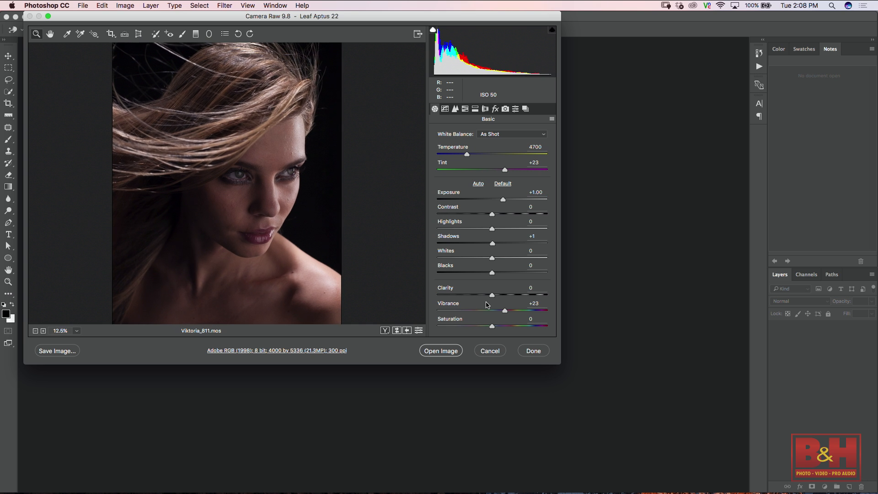
pyautogui.press('super+minus')
pyautogui.press('super+minus')
pyautogui.moveTo(467, 153); pyautogui.dragTo(464, 154)
pyautogui.moveTo(504, 167); pyautogui.dragTo(497, 168)
pyautogui.click(442, 351)
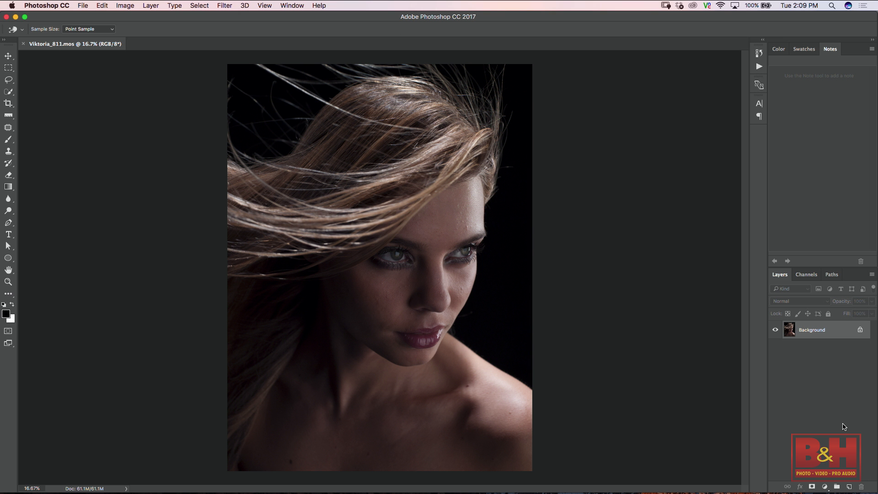
# - Examine the model's eyes, skin and lips at higher magnification, and return to the full portrait
pyautogui.press('super+equal')
pyautogui.press('super+equal')
pyautogui.press('super+equal')
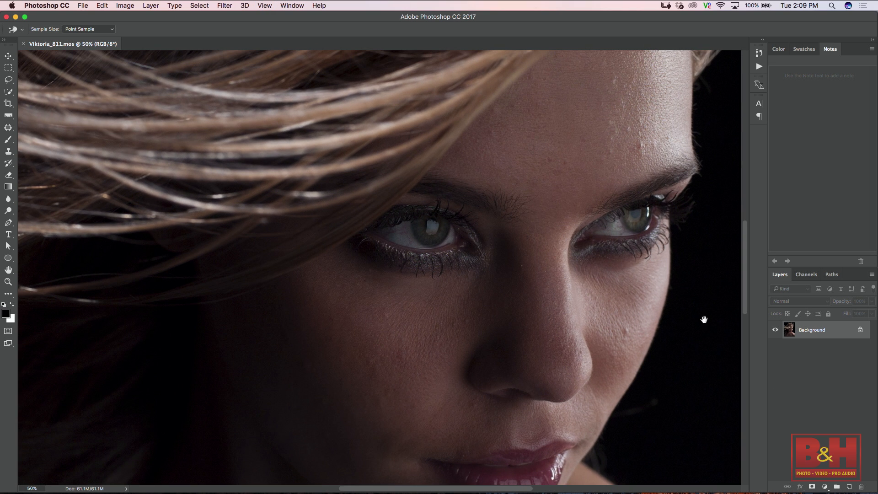
pyautogui.moveTo(704, 319); pyautogui.dragTo(471, 172)
pyautogui.press('super+equal')
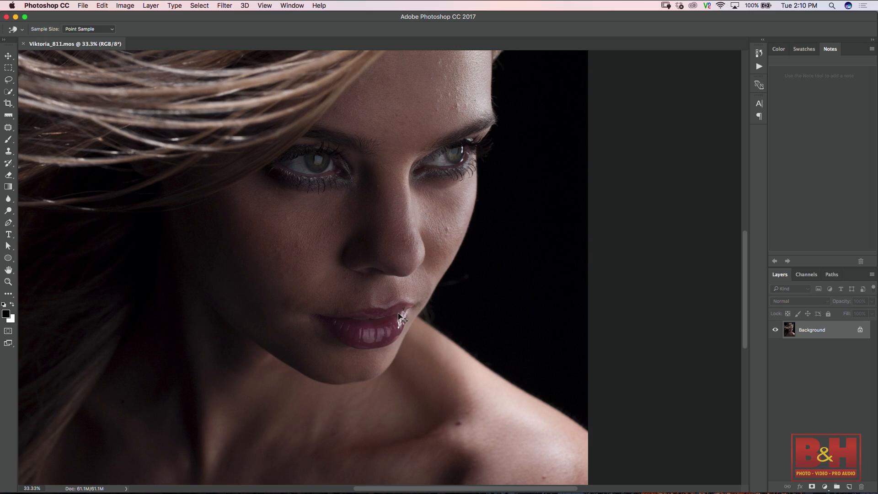
pyautogui.press('super+minus')
pyautogui.press('super+minus')
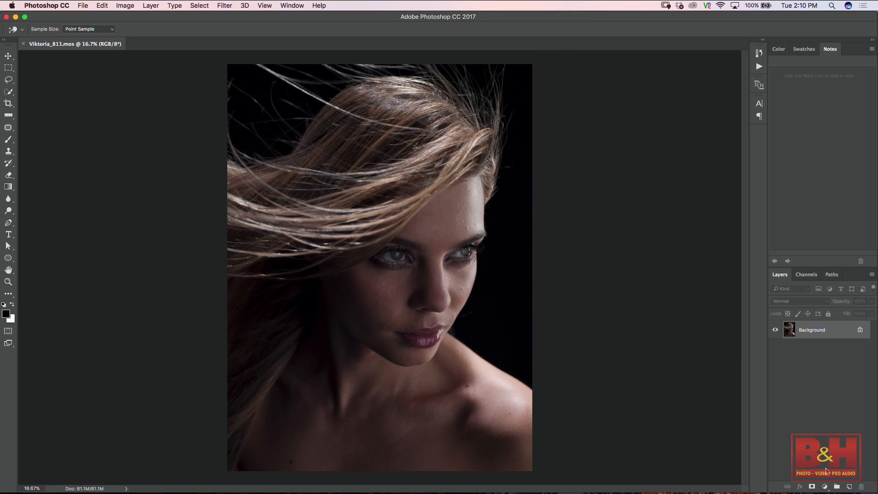
# - Add a Curves adjustment layer above the portrait and set its blend mode to Screen, leaving the curve straight
pyautogui.click(824, 487)
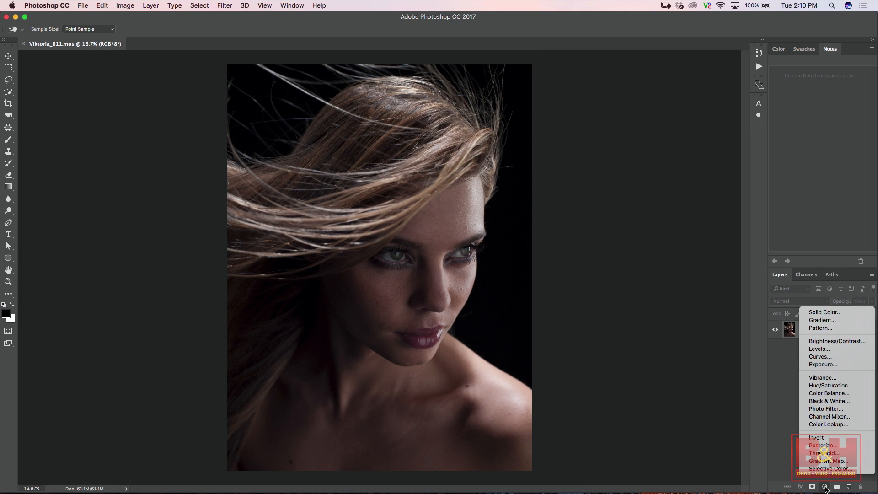
pyautogui.click(835, 357)
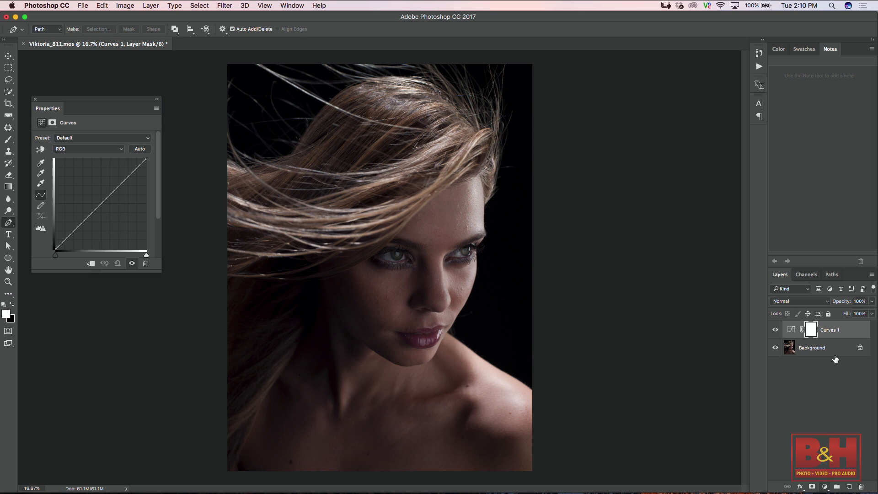
pyautogui.click(827, 303)
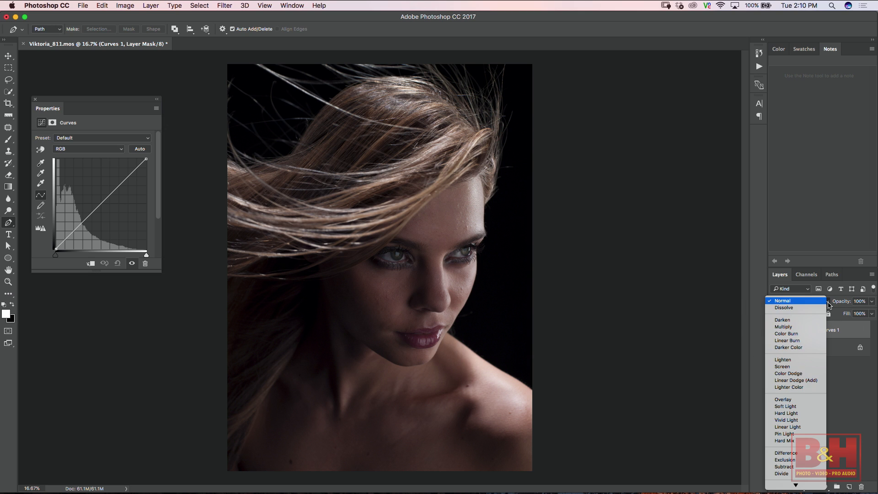
pyautogui.click(805, 366)
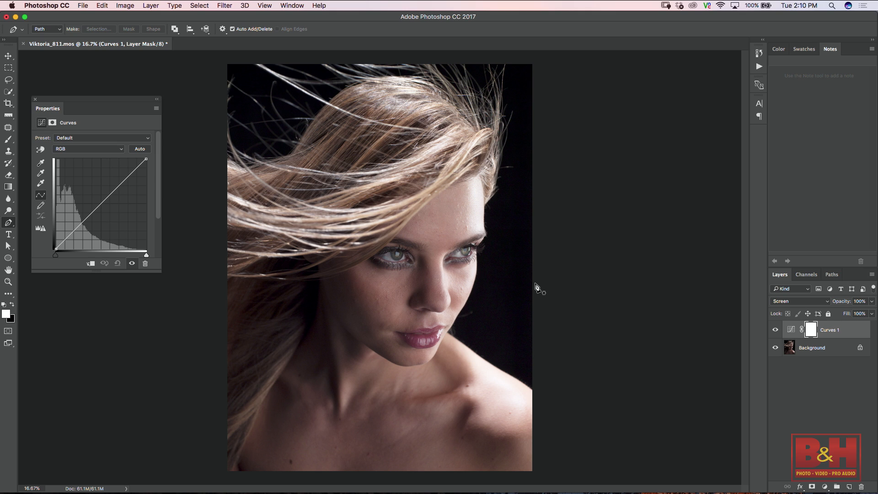
# - Try white-to-black linear gradients of different lengths across the face on the Curves layer's mask, ending with a soft transition
pyautogui.press('g')
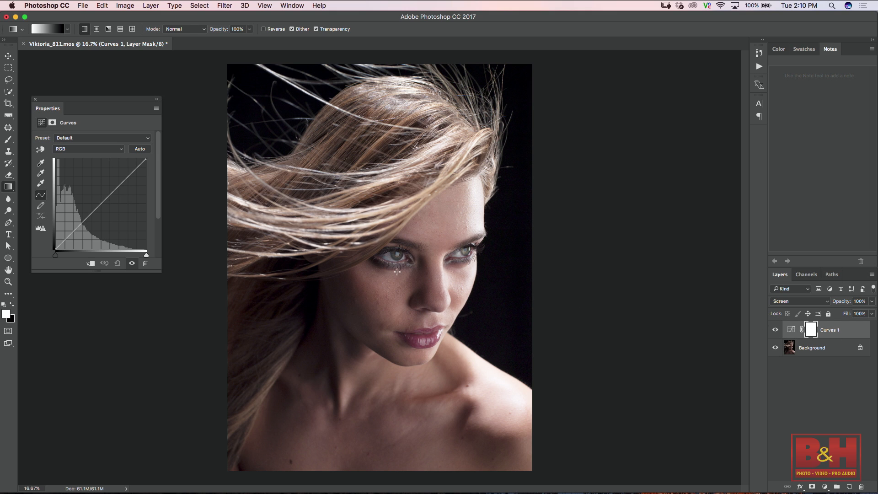
pyautogui.moveTo(354, 280); pyautogui.dragTo(459, 282)
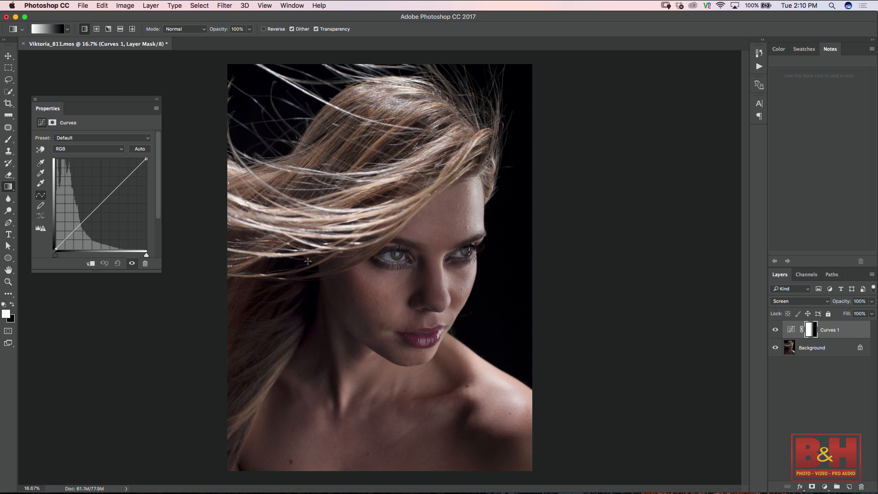
pyautogui.moveTo(274, 264); pyautogui.dragTo(474, 262)
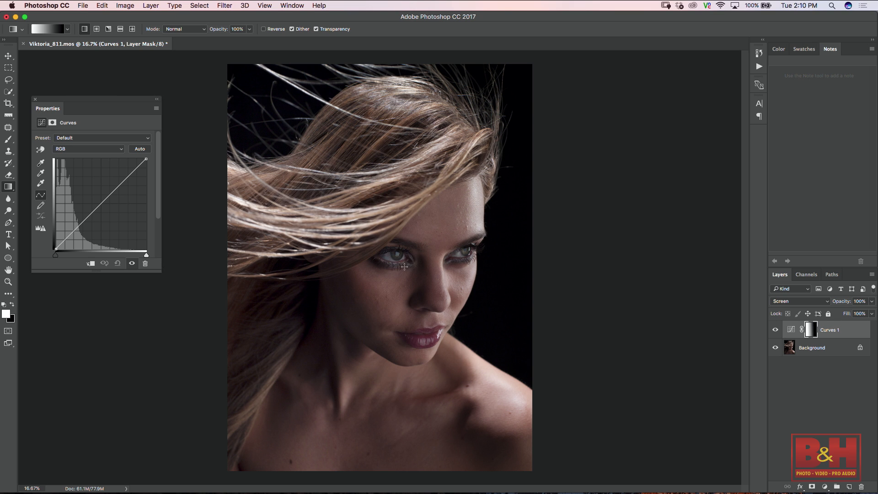
pyautogui.moveTo(415, 266); pyautogui.dragTo(430, 268)
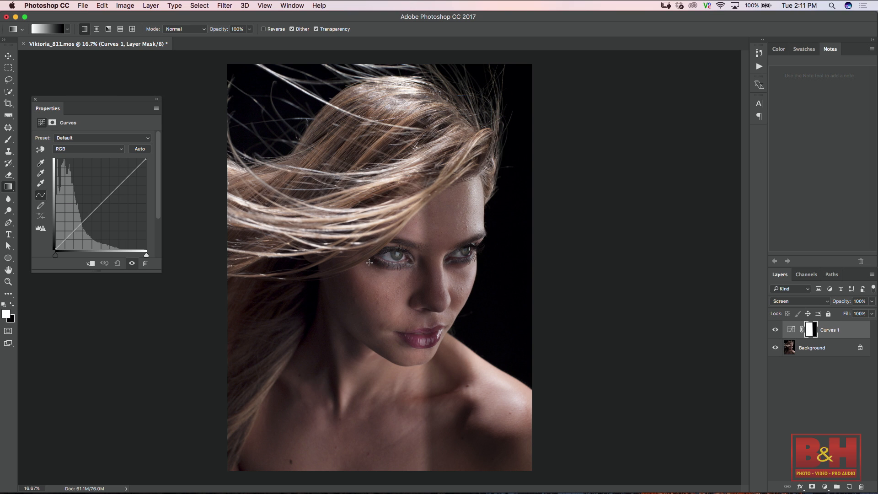
pyautogui.moveTo(309, 263); pyautogui.dragTo(438, 264)
pyautogui.moveTo(337, 270); pyautogui.dragTo(468, 268)
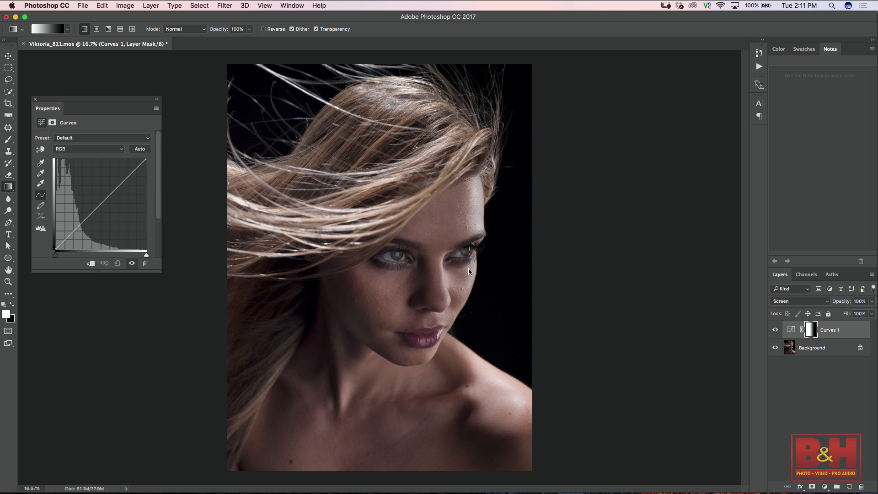
# - Compare the portrait with the masked Curves layer hidden and shown, and delete that layer
pyautogui.click(776, 330)
pyautogui.click(776, 330)
pyautogui.click(777, 329)
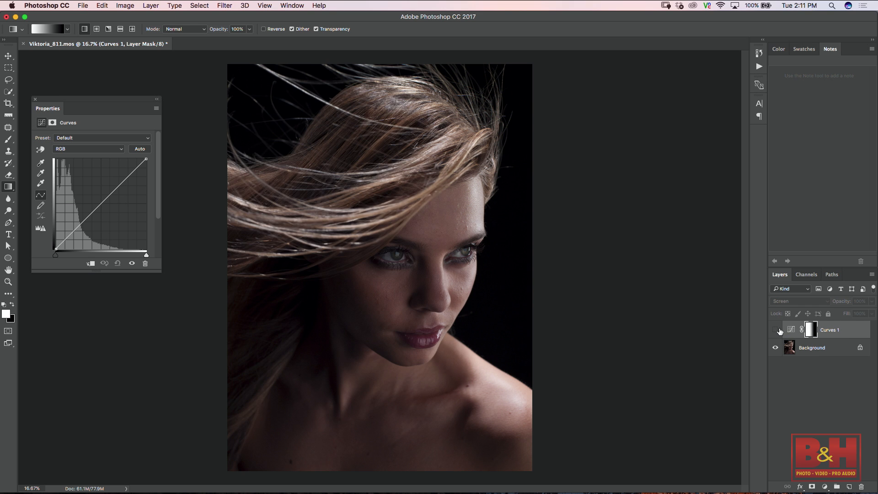
pyautogui.click(776, 330)
pyautogui.click(776, 329)
pyautogui.click(777, 330)
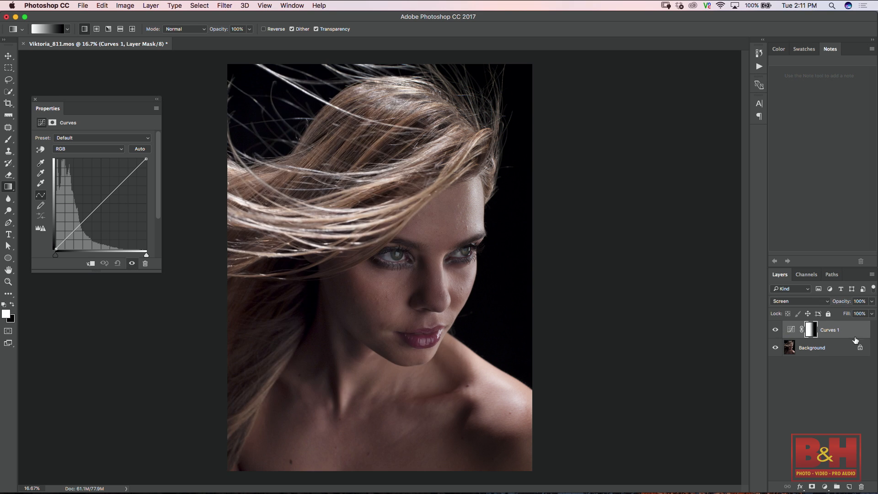
pyautogui.moveTo(851, 336); pyautogui.dragTo(863, 486)
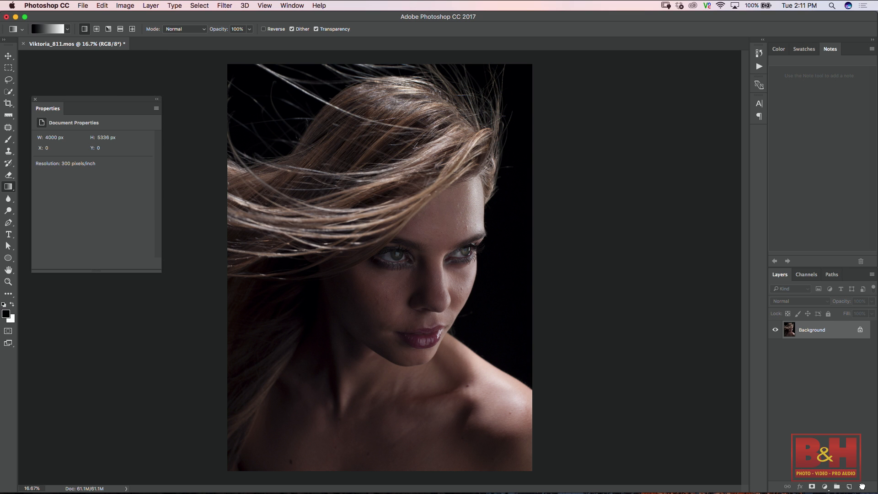
# - Add a new Curves adjustment layer, try brightening the cheek tone with the on-image adjustment tool, and undo that curve change
pyautogui.click(825, 487)
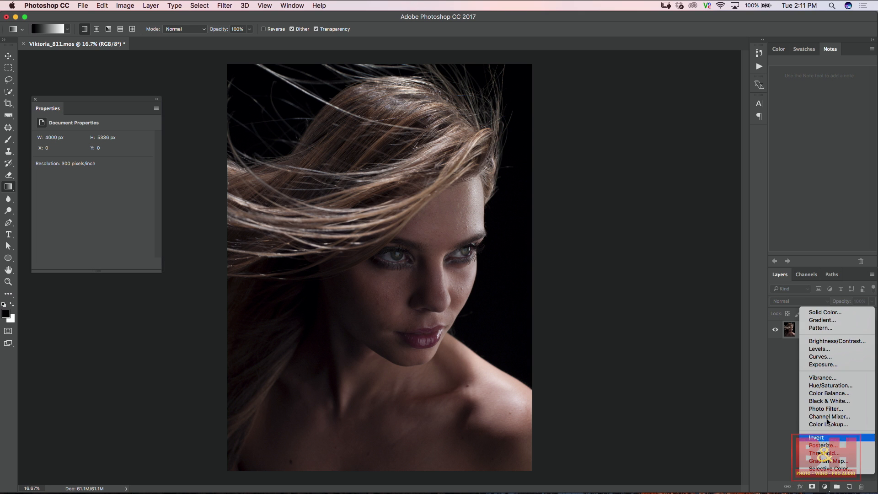
pyautogui.click(827, 357)
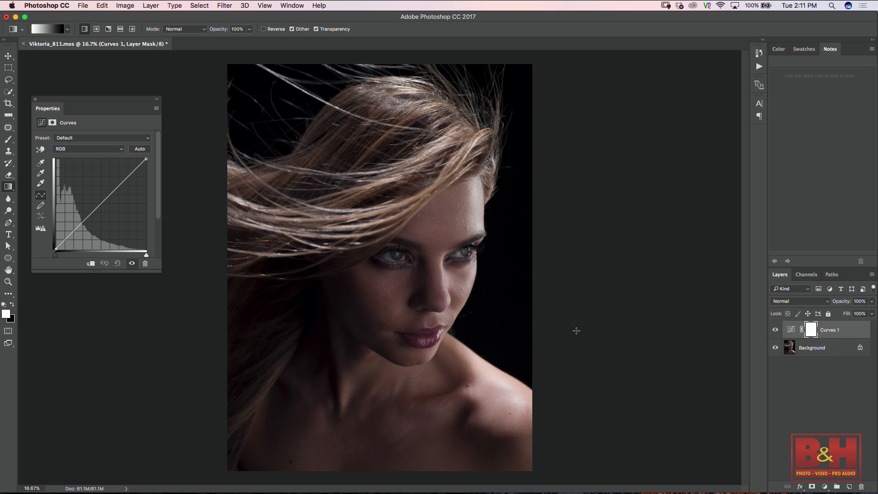
pyautogui.click(39, 151)
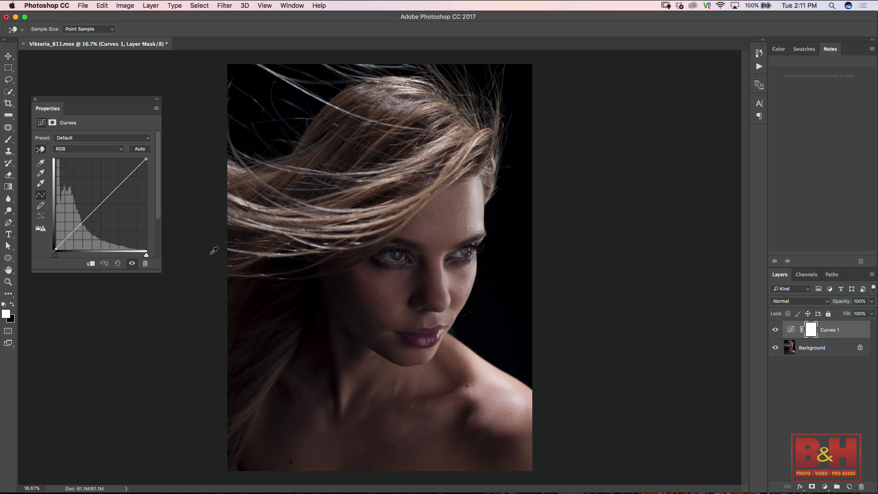
pyautogui.moveTo(373, 281); pyautogui.dragTo(367, 256)
pyautogui.press('super+z')
# - Set the new Curves layer's blend mode to Screen
pyautogui.click(827, 302)
pyautogui.click(826, 309)
pyautogui.click(827, 302)
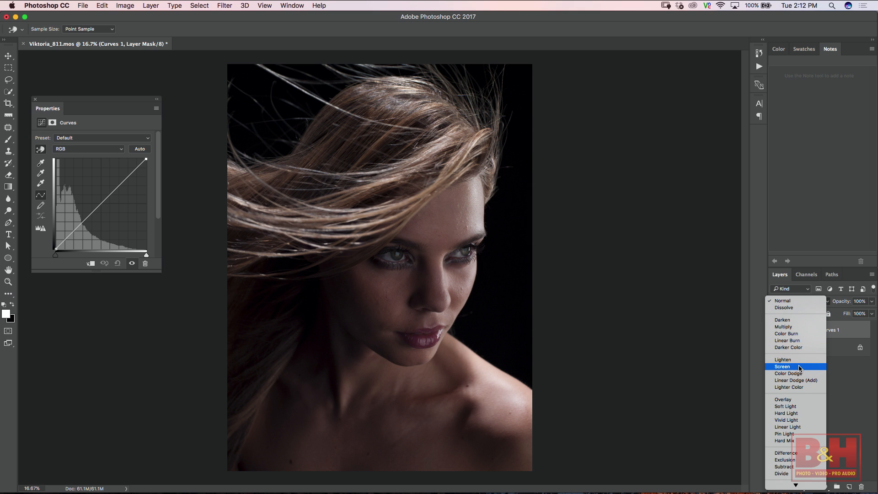
pyautogui.click(799, 368)
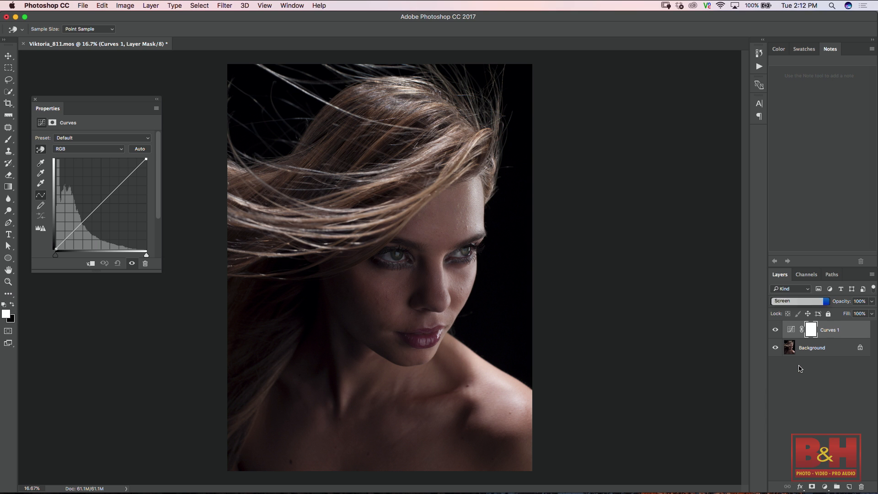
# - Try the Multiply blend mode on the Curves layer to darken the portrait, and switch back to Screen
pyautogui.click(828, 303)
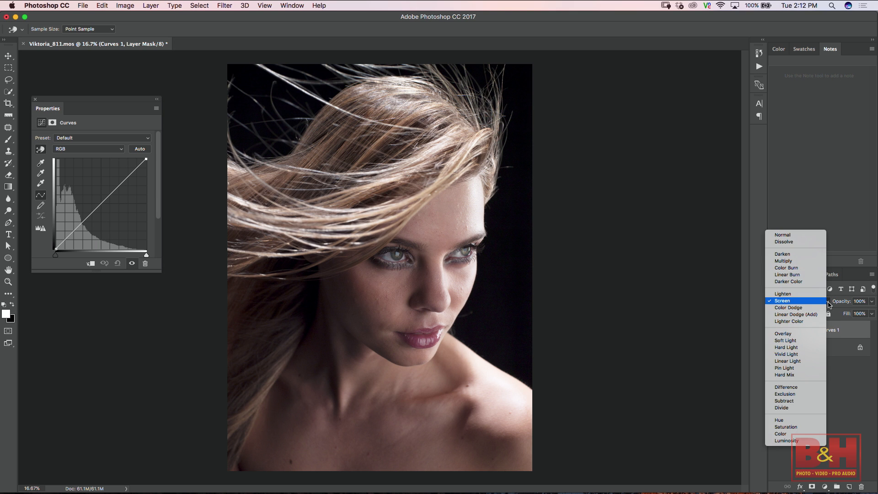
pyautogui.click(818, 262)
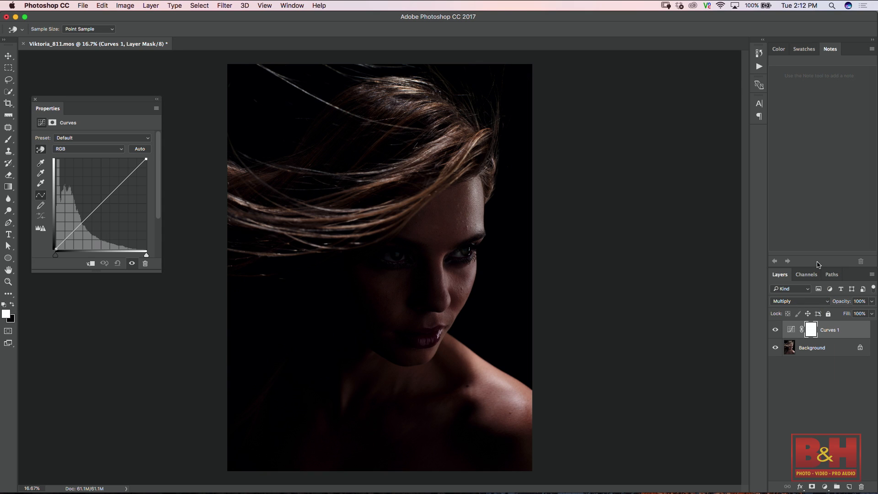
pyautogui.click(828, 303)
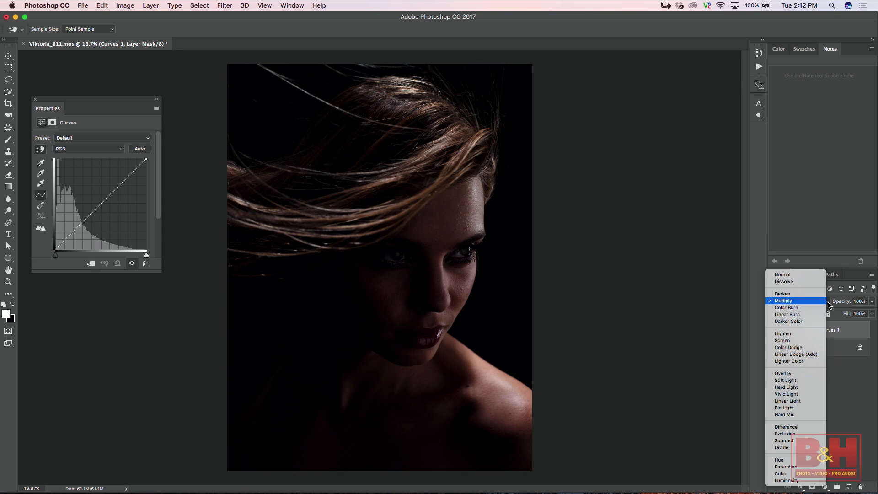
pyautogui.scroll(-1, 811, 344)
pyautogui.click(808, 333)
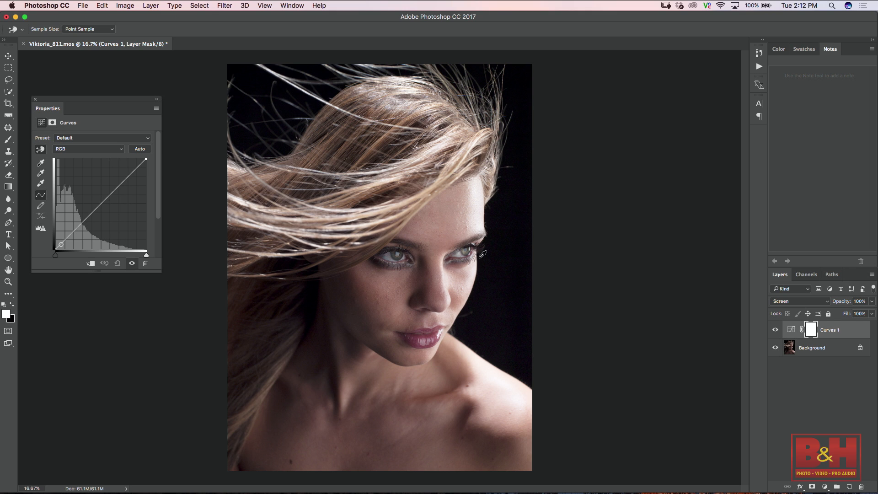
# - Fill the Curves layer mask with an unreversed white-to-black linear gradient running horizontally from the hair edge beside the cheek across the face
pyautogui.press('g')
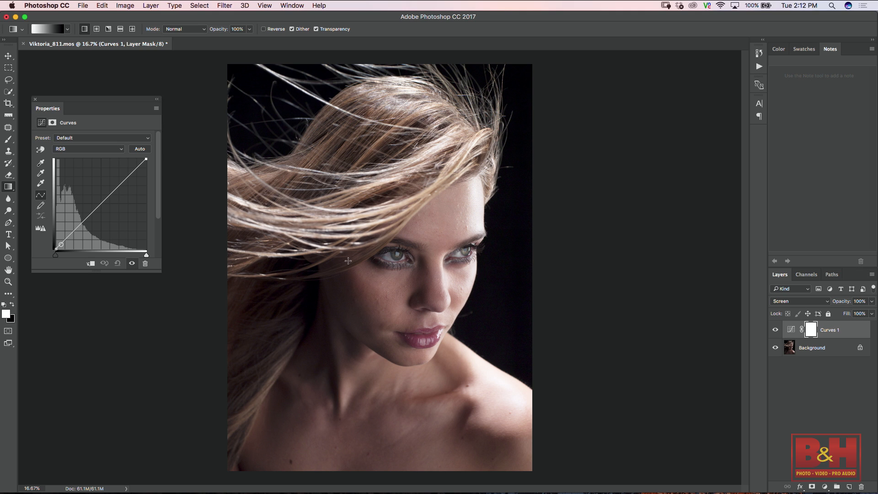
pyautogui.moveTo(314, 270); pyautogui.dragTo(451, 271)
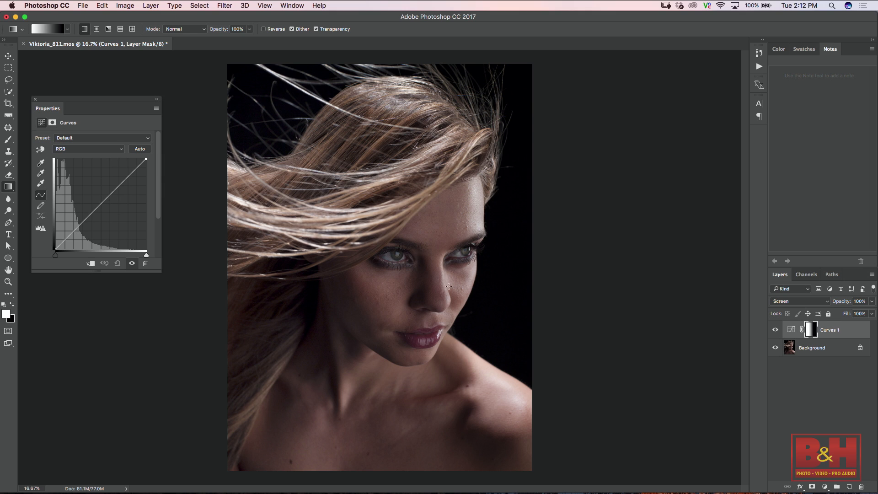
pyautogui.click(264, 30)
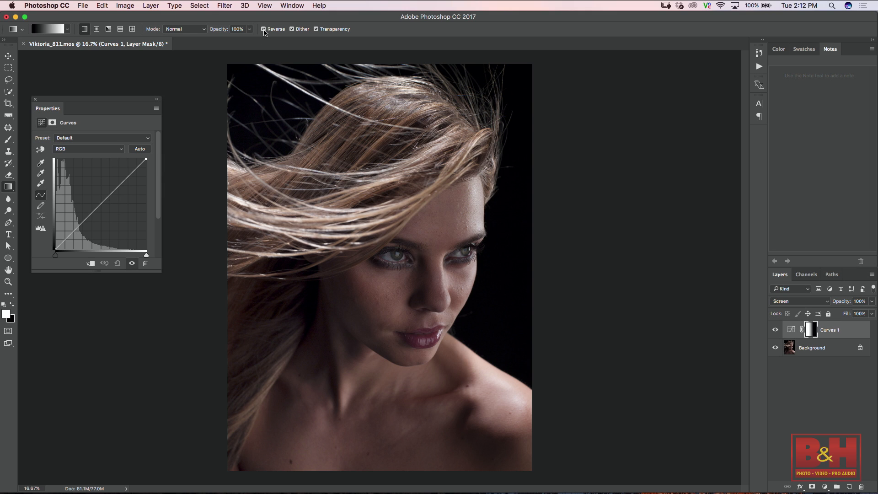
pyautogui.click(264, 29)
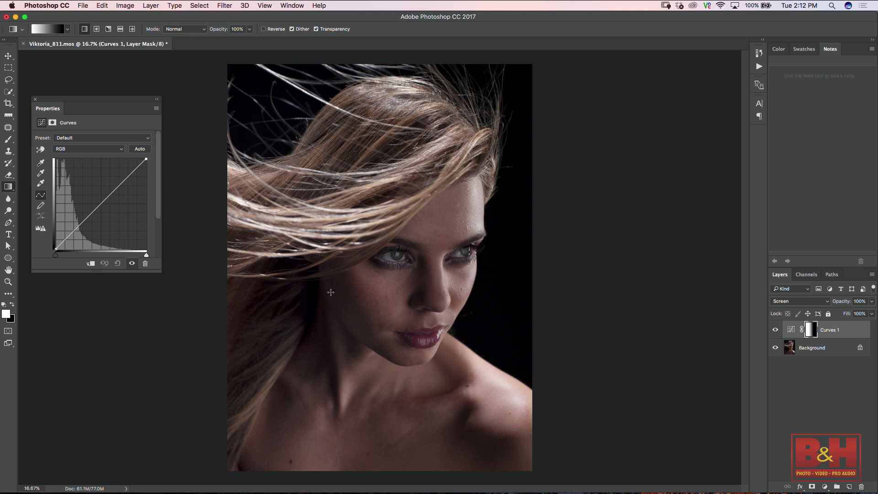
pyautogui.moveTo(319, 285); pyautogui.dragTo(456, 280)
# - Compare the portrait with the gradient-masked Curves layer hidden and shown
pyautogui.click(776, 330)
pyautogui.click(775, 330)
pyautogui.click(776, 330)
pyautogui.click(775, 330)
pyautogui.click(775, 330)
pyautogui.click(775, 331)
# - Duplicate the gradient-masked Curves layer four times to build up the Screen brightening, and undo the last duplicate
pyautogui.press('super+j')
pyautogui.press('super+j')
pyautogui.press('super+j')
pyautogui.press('super+j')
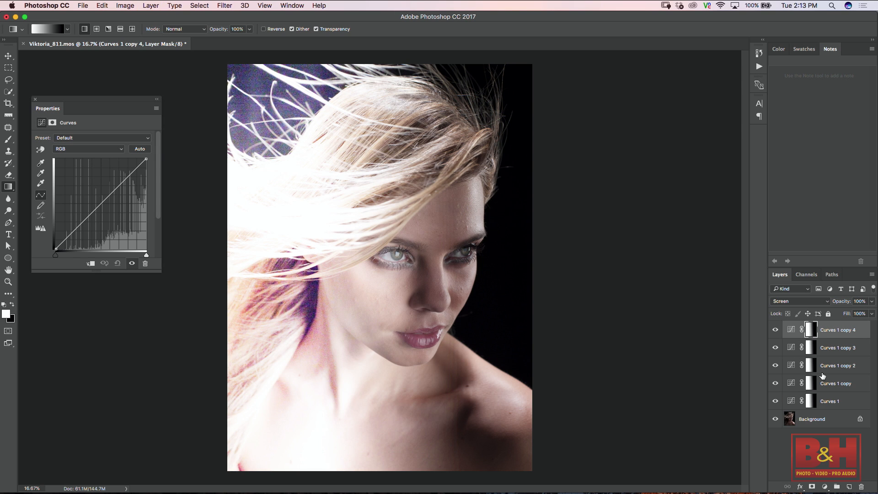
pyautogui.press('super+z')
pyautogui.press('super+z')
pyautogui.press('super+z')
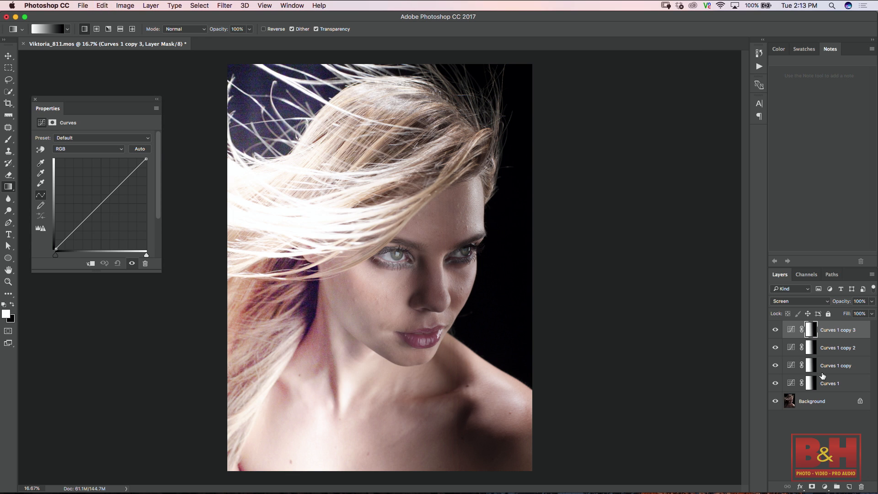
# - Undo the three duplicated Curves adjustment layers, leaving only the original one above the background
pyautogui.press('alt+super+z')
pyautogui.press('alt+super+z')
pyautogui.press('alt+super+z')
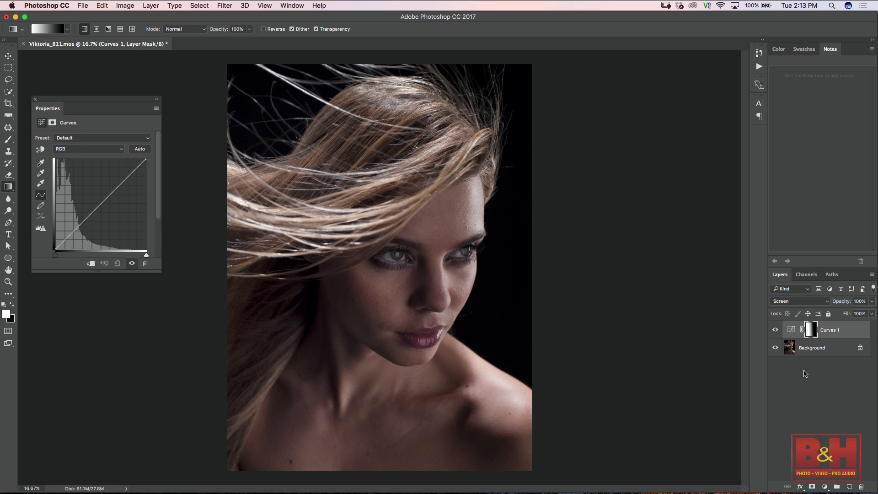
# - Toggle the Curves 1 layer's visibility to compare the brightening before and after, and delete the layer
pyautogui.click(775, 330)
pyautogui.click(775, 331)
pyautogui.click(775, 330)
pyautogui.click(775, 330)
pyautogui.moveTo(852, 331); pyautogui.dragTo(861, 482)
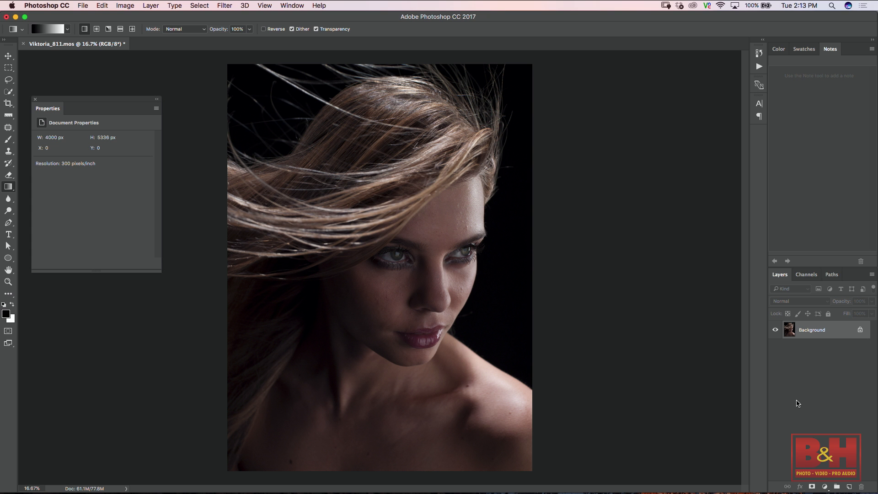
# - Trace the upper lip's edge from the left mouth corner to the right with the Pen tool in Path mode
pyautogui.press('super+plus')
pyautogui.press('super+plus')
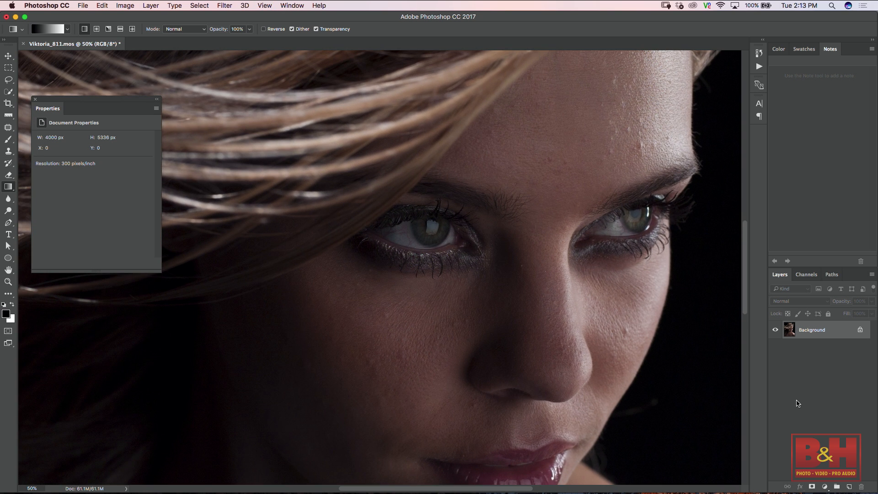
pyautogui.moveTo(549, 257); pyautogui.dragTo(462, 114)
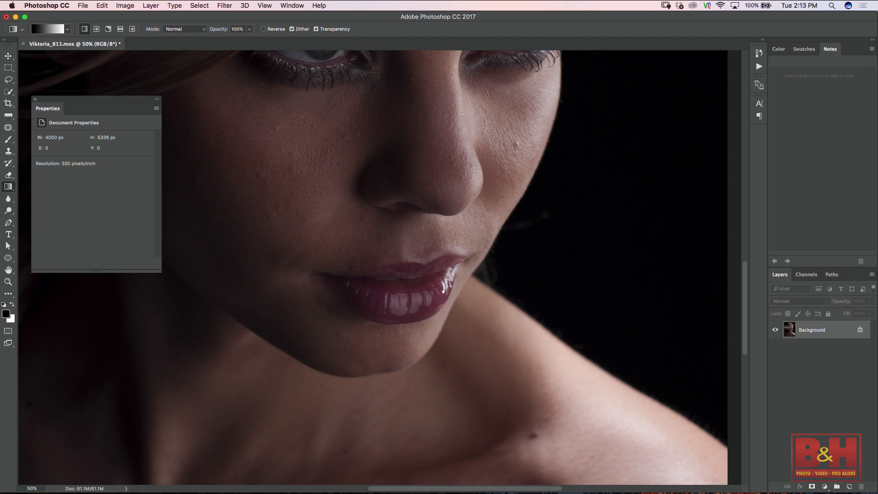
pyautogui.press('p')
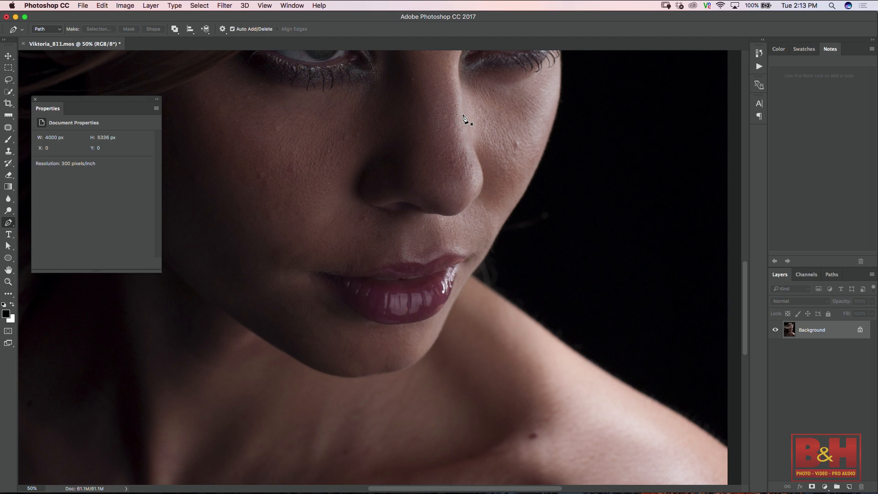
pyautogui.click(183, 220)
pyautogui.press('super+z')
pyautogui.moveTo(317, 272); pyautogui.dragTo(433, 262)
pyautogui.click(450, 253)
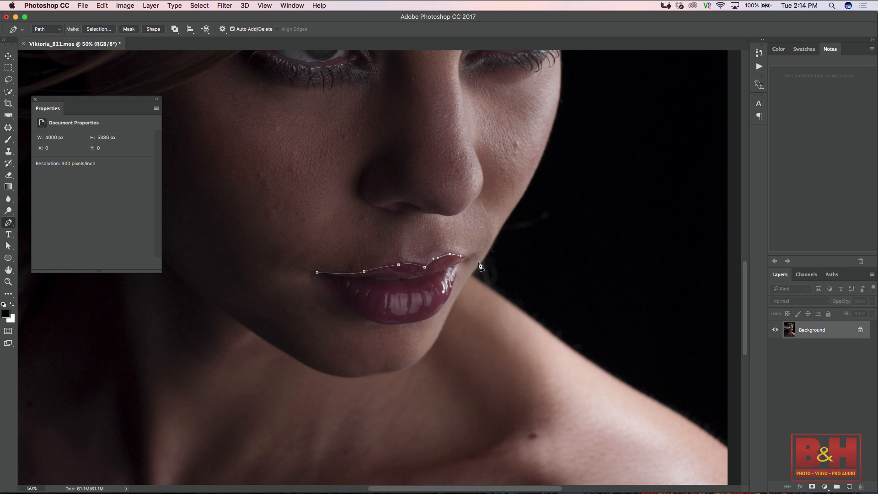
# - Continue the path around the right mouth corner and lower lip, closing it at the left mouth corner
pyautogui.click(468, 262)
pyautogui.moveTo(414, 322); pyautogui.dragTo(374, 326)
pyautogui.moveTo(344, 302)
pyautogui.mouseDown()
pyautogui.moveTo(337, 296)
pyautogui.moveTo(352, 292)
pyautogui.moveTo(338, 293)
pyautogui.moveTo(336, 308)
pyautogui.mouseUp()
pyautogui.click(317, 273)
# - Reshape the curves at the lower lip's left anchor and the left mouth corner with the Convert Point tool
pyautogui.click(10, 225)
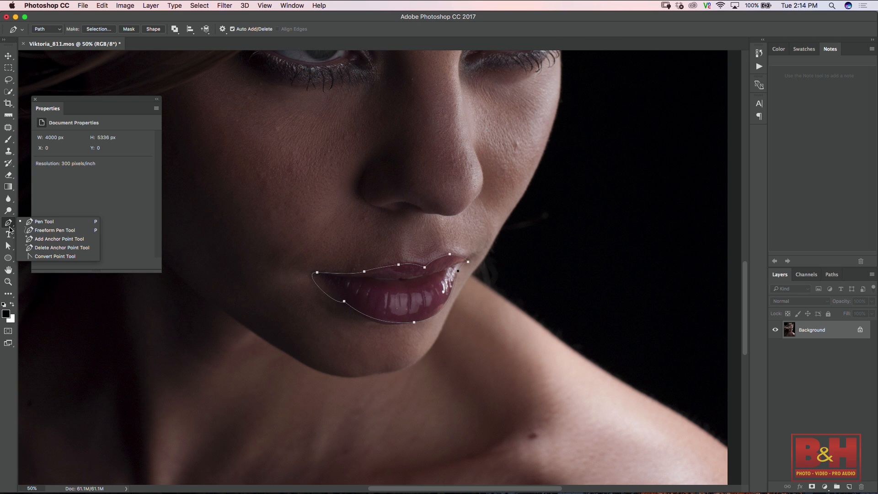
pyautogui.click(54, 257)
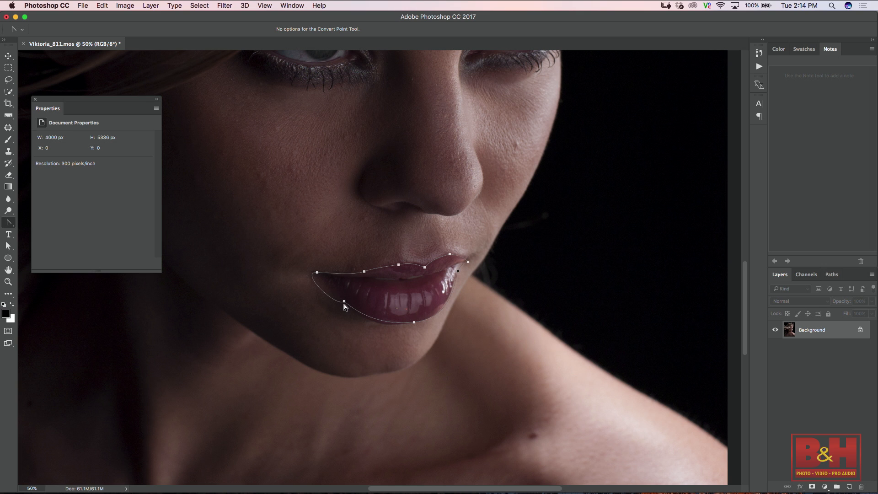
pyautogui.moveTo(344, 302)
pyautogui.mouseDown()
pyautogui.moveTo(356, 315)
pyautogui.moveTo(337, 288)
pyautogui.moveTo(337, 296)
pyautogui.mouseUp()
pyautogui.moveTo(316, 272)
pyautogui.mouseDown()
pyautogui.moveTo(329, 260)
pyautogui.moveTo(318, 253)
pyautogui.moveTo(331, 264)
pyautogui.mouseUp()
pyautogui.click(381, 189)
# - Examine at 300% zoom how closely the path fits the left corner of the mouth
pyautogui.press('a')
pyautogui.press('super+equal')
pyautogui.press('super+equal')
pyautogui.press('super+equal')
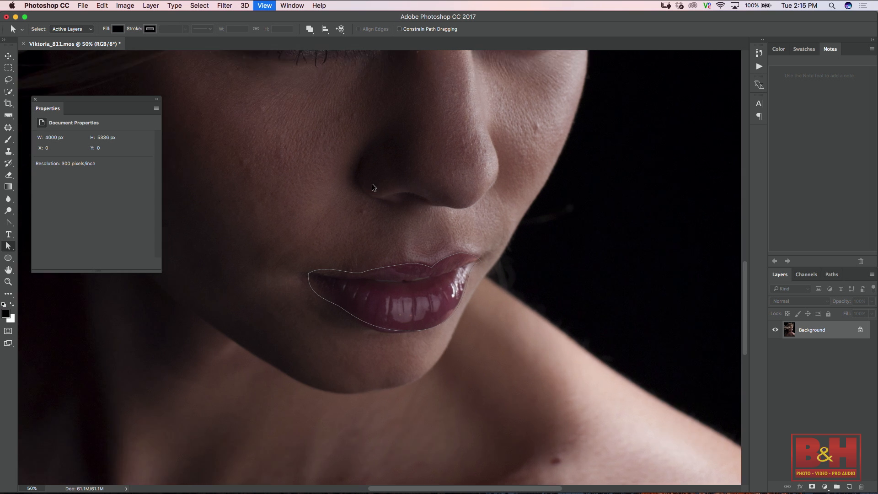
pyautogui.press('super+equal')
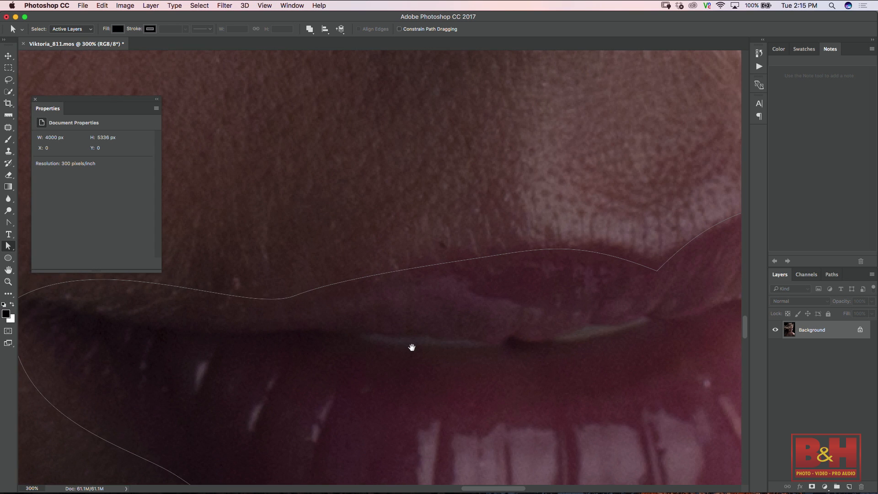
pyautogui.moveTo(396, 341); pyautogui.dragTo(535, 184)
pyautogui.moveTo(293, 277); pyautogui.dragTo(388, 299)
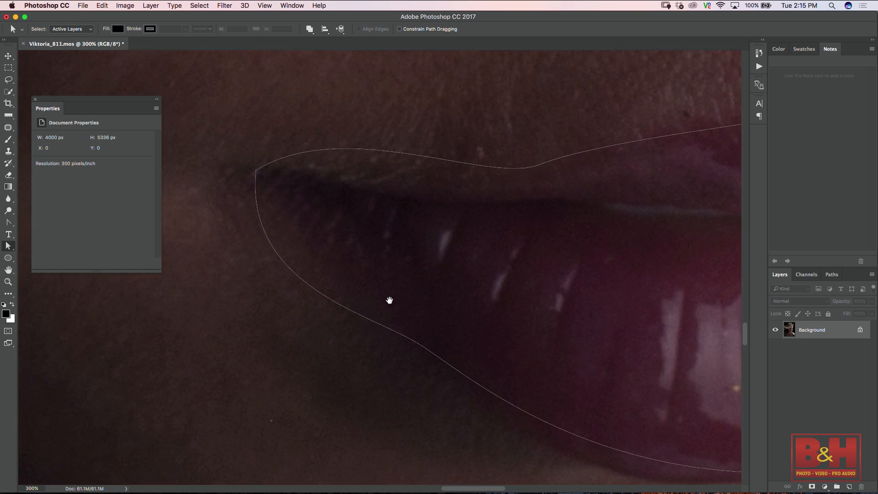
pyautogui.press('super+equal')
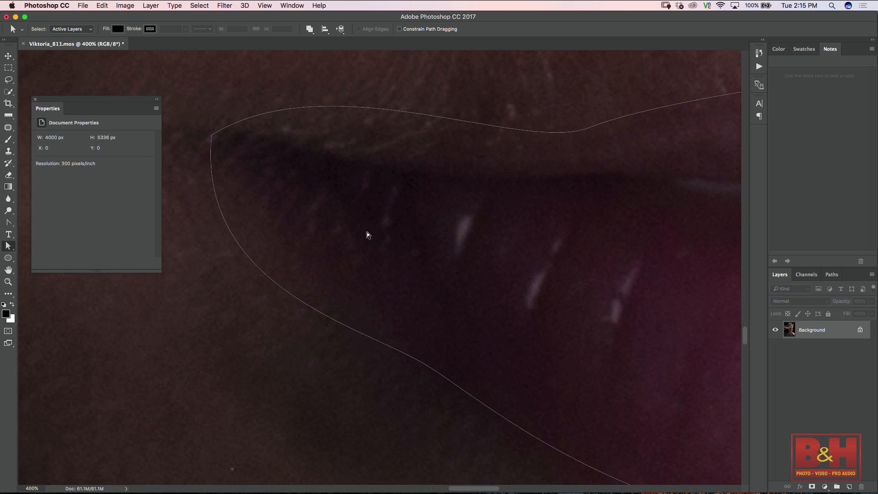
pyautogui.press('super+equal')
pyautogui.press('super+equal')
pyautogui.press('super+equal')
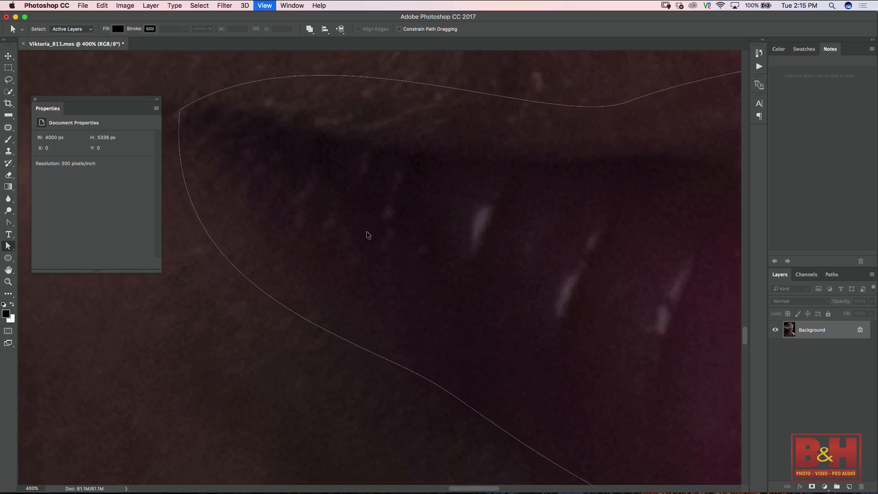
pyautogui.press('super+minus')
pyautogui.press('super+minus')
pyautogui.press('super+minus')
pyautogui.press('super+minus')
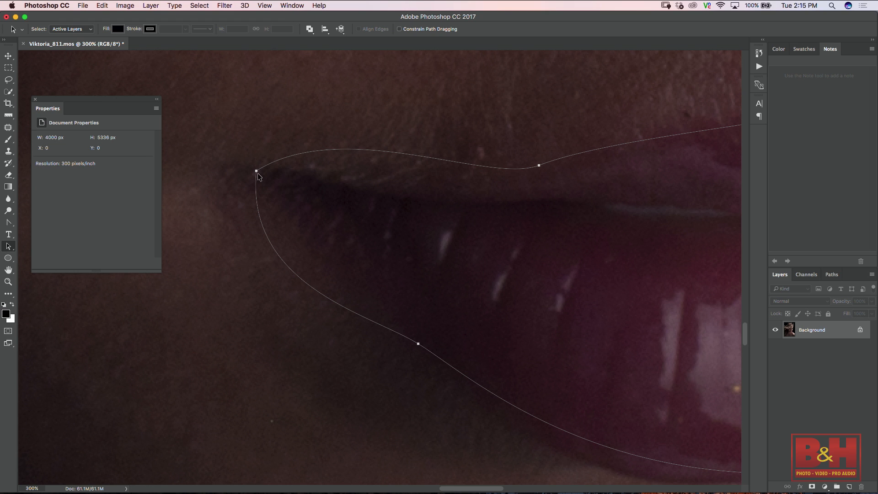
# - Adjust both direction handles at the left mouth corner with the Direct Selection tool to follow the lip edges
pyautogui.click(10, 249)
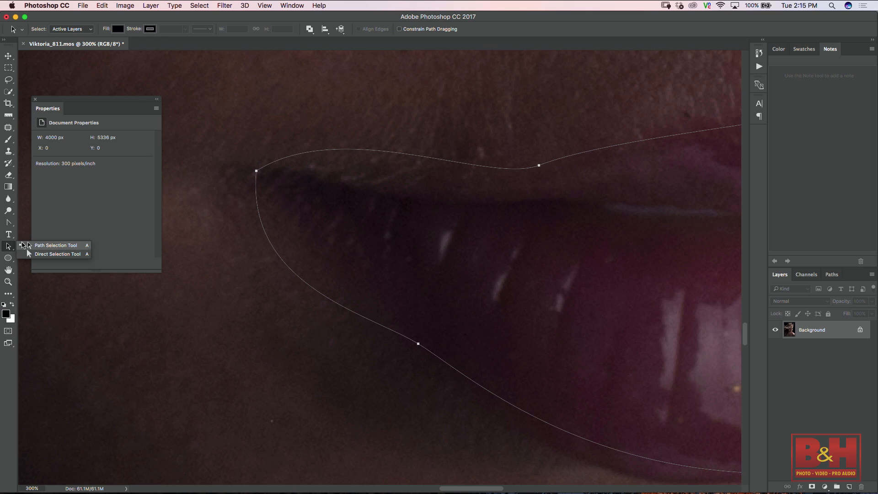
pyautogui.click(45, 255)
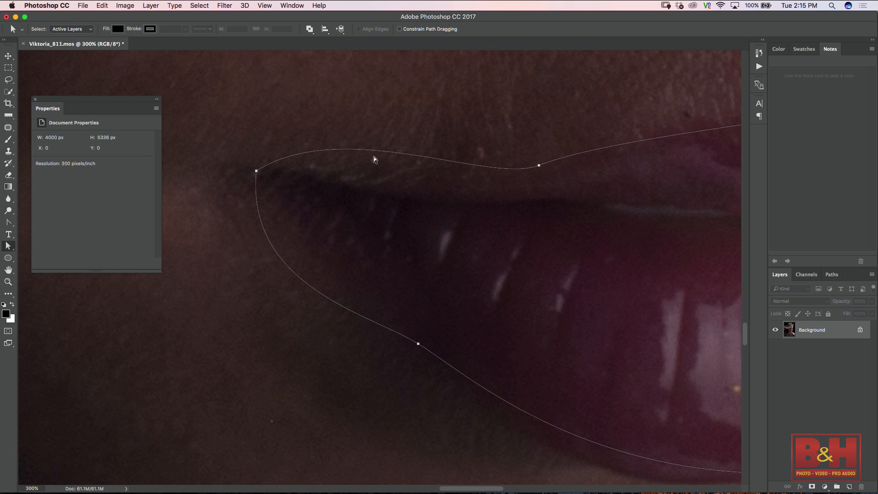
pyautogui.click(256, 171)
pyautogui.moveTo(245, 287); pyautogui.dragTo(322, 272)
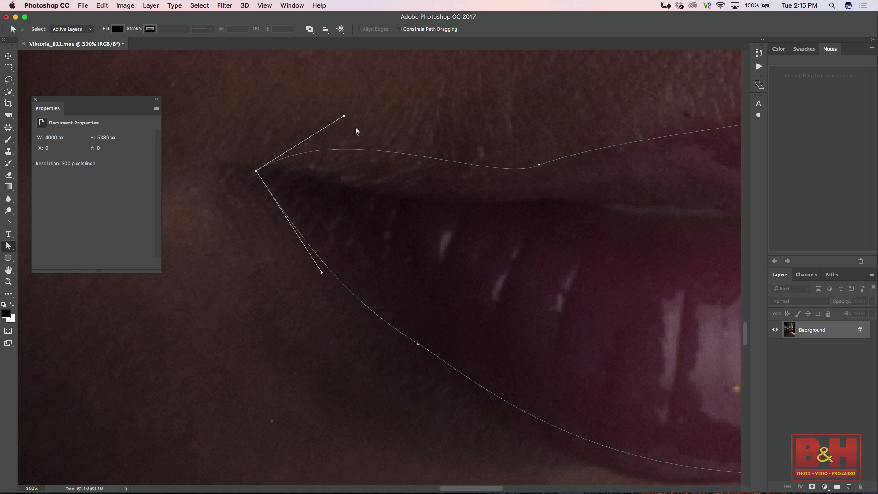
pyautogui.moveTo(345, 116); pyautogui.dragTo(388, 174)
# - Reposition the anchors and handles along the left half of the upper lip, including the central dip anchor
pyautogui.moveTo(540, 166); pyautogui.dragTo(533, 154)
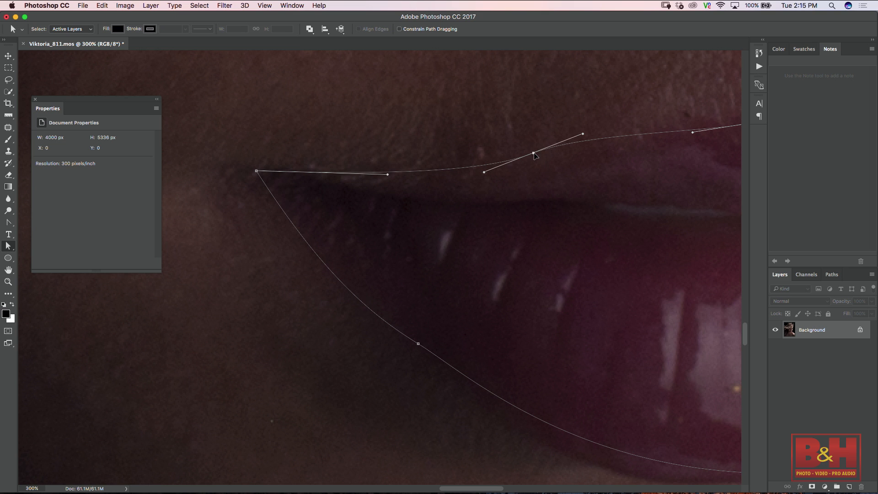
pyautogui.moveTo(631, 225); pyautogui.dragTo(386, 277)
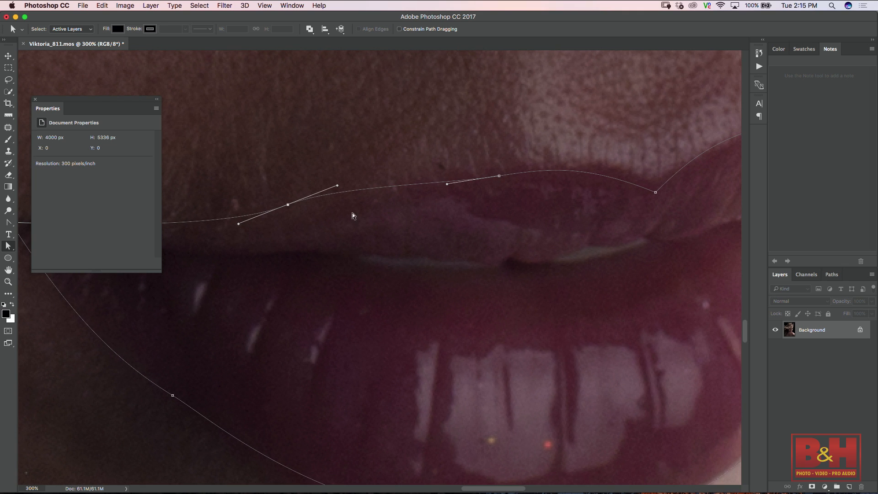
pyautogui.moveTo(338, 185); pyautogui.dragTo(340, 194)
pyautogui.moveTo(500, 176); pyautogui.dragTo(497, 171)
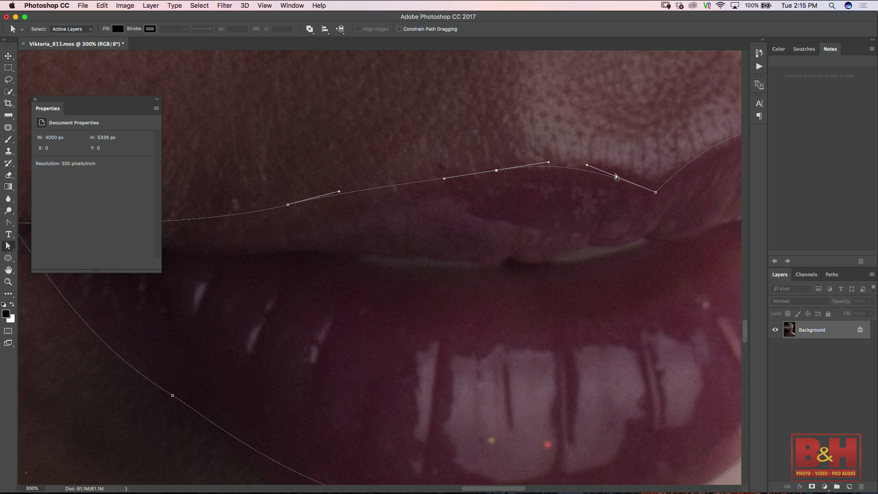
pyautogui.moveTo(587, 165); pyautogui.dragTo(589, 163)
pyautogui.moveTo(654, 192); pyautogui.dragTo(655, 182)
# - Fit the path to the upper lip's right peak by adjusting its anchor and the handles toward the central dip
pyautogui.moveTo(684, 210); pyautogui.dragTo(471, 251)
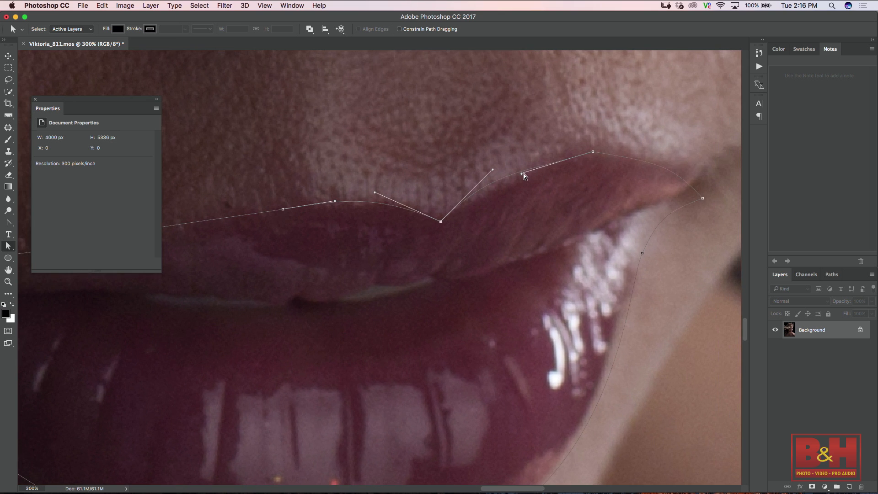
pyautogui.moveTo(521, 174); pyautogui.dragTo(541, 162)
pyautogui.click(593, 151)
pyautogui.moveTo(592, 150); pyautogui.dragTo(592, 146)
pyautogui.moveTo(492, 169); pyautogui.dragTo(510, 173)
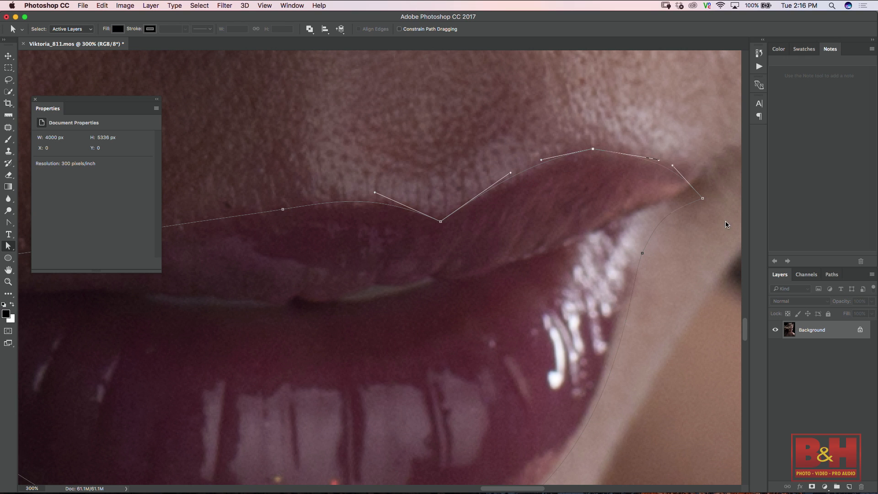
# - Move the right mouth corner anchor onto the lip's tip and reshape its two direction handles
pyautogui.moveTo(703, 198); pyautogui.dragTo(701, 179)
pyautogui.click(668, 191)
pyautogui.moveTo(665, 191); pyautogui.dragTo(678, 201)
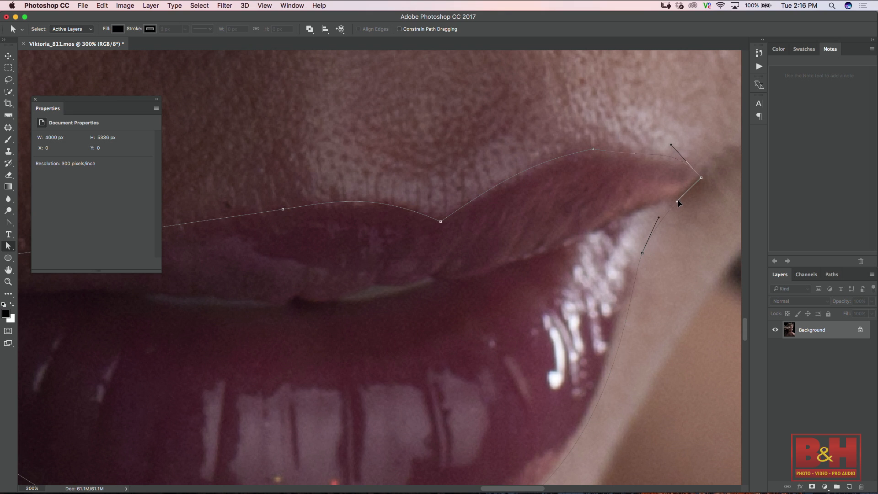
pyautogui.click(674, 153)
pyautogui.click(675, 158)
pyautogui.click(671, 144)
pyautogui.moveTo(671, 146); pyautogui.dragTo(678, 160)
# - Refine the right side and bottom of the lower lip by adjusting the side anchor, bottom anchor and its handle
pyautogui.moveTo(643, 253); pyautogui.dragTo(638, 254)
pyautogui.moveTo(529, 362); pyautogui.dragTo(559, 212)
pyautogui.moveTo(646, 385); pyautogui.dragTo(637, 369)
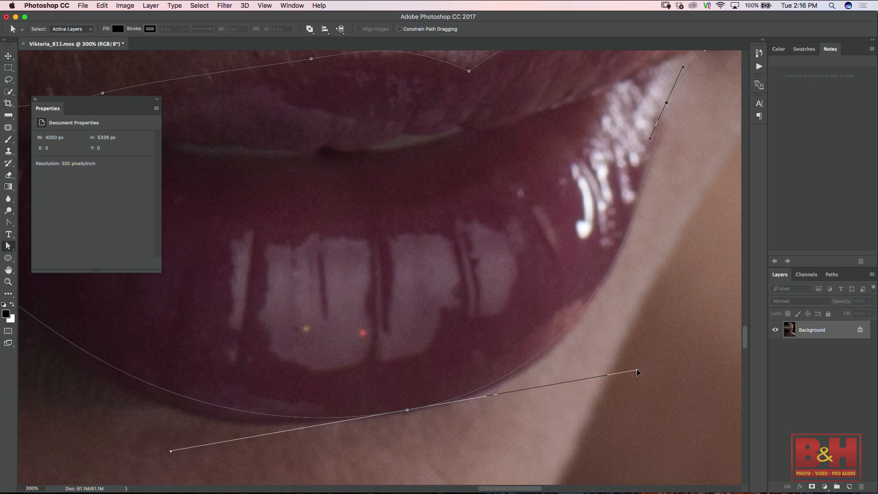
pyautogui.moveTo(407, 411); pyautogui.dragTo(410, 415)
# - Fit the path to the lower lip's left edge by repositioning its anchor and extending the lower direction handle
pyautogui.moveTo(297, 406); pyautogui.dragTo(535, 426)
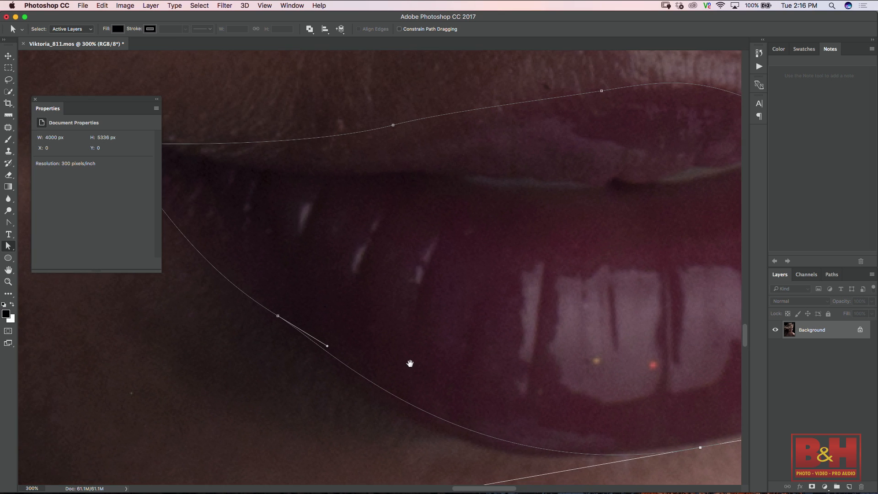
pyautogui.moveTo(405, 364); pyautogui.dragTo(449, 375)
pyautogui.moveTo(372, 360); pyautogui.dragTo(367, 366)
pyautogui.moveTo(480, 364); pyautogui.dragTo(446, 310)
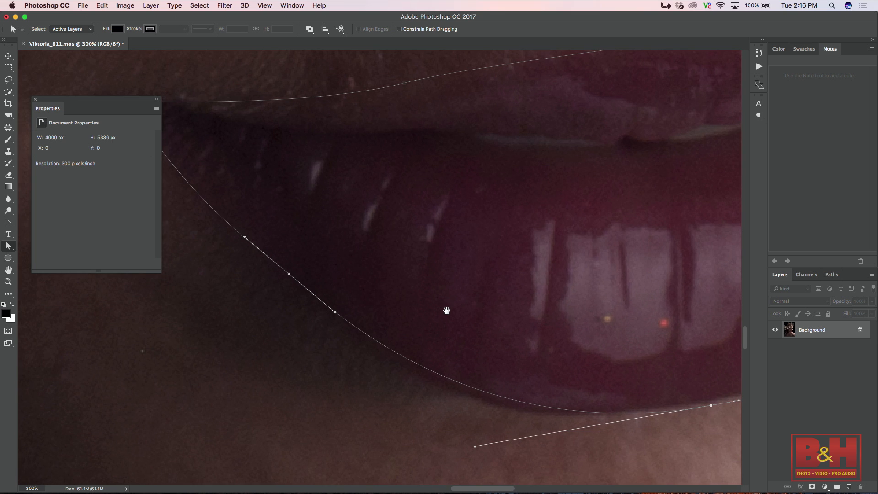
pyautogui.moveTo(334, 314); pyautogui.dragTo(394, 370)
pyautogui.moveTo(290, 351); pyautogui.dragTo(368, 406)
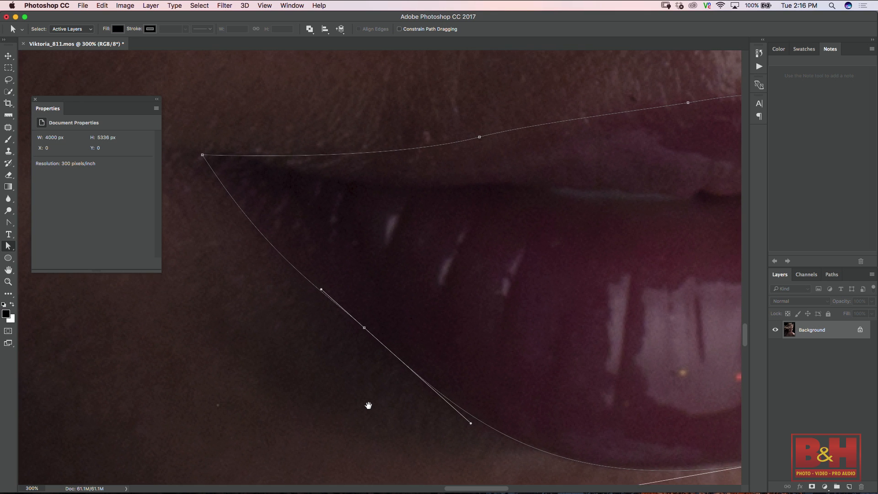
pyautogui.moveTo(419, 205); pyautogui.dragTo(391, 219)
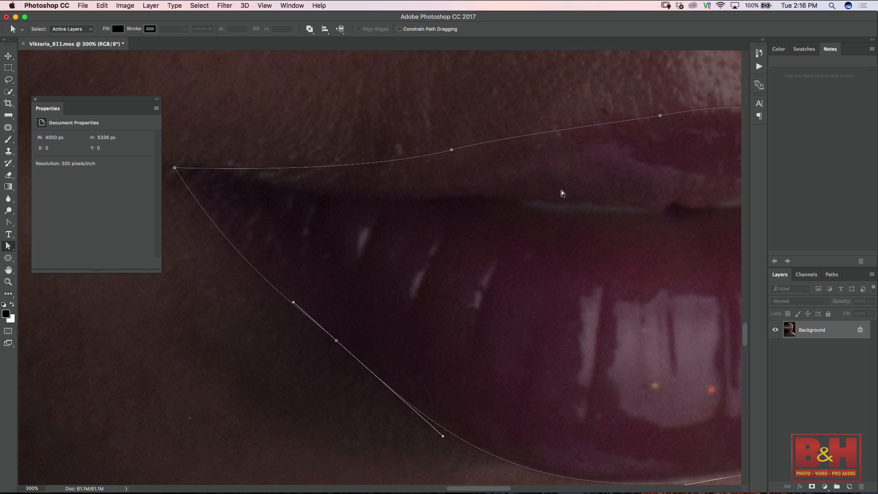
# - Save the work path under the name "lips"
pyautogui.click(839, 277)
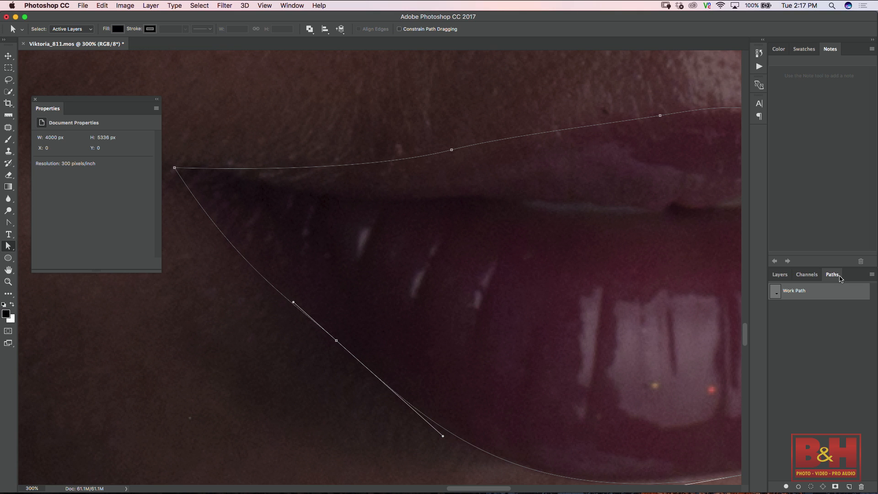
pyautogui.doubleClick(801, 292)
pyautogui.write('lips')
pyautogui.press('Return')
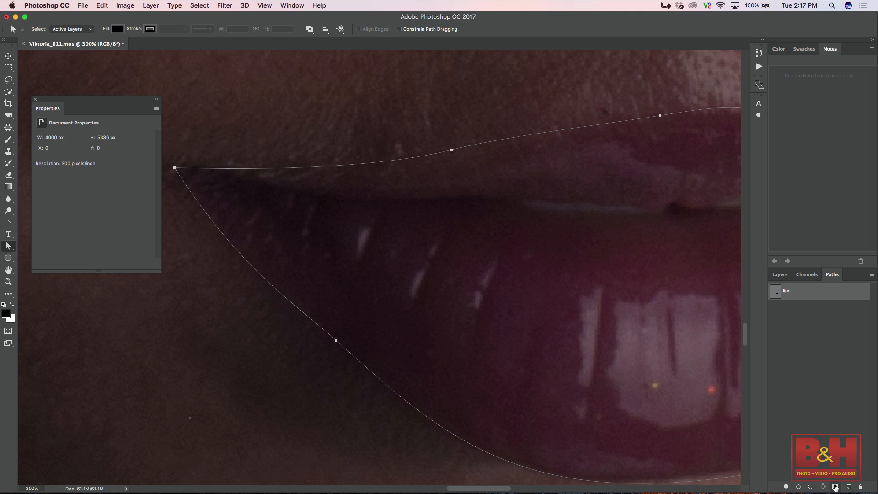
# - Add a second, separate path and try a short Pen tool segment on the skin beside the lips
pyautogui.click(851, 488)
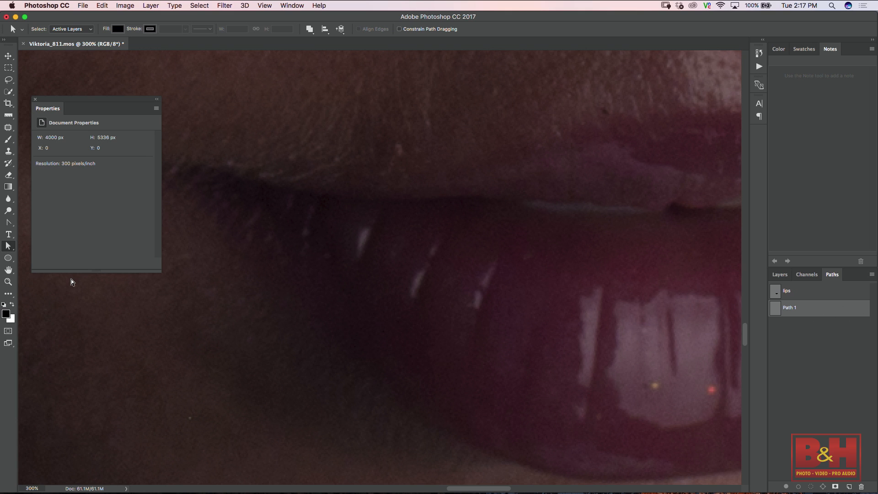
pyautogui.press('p')
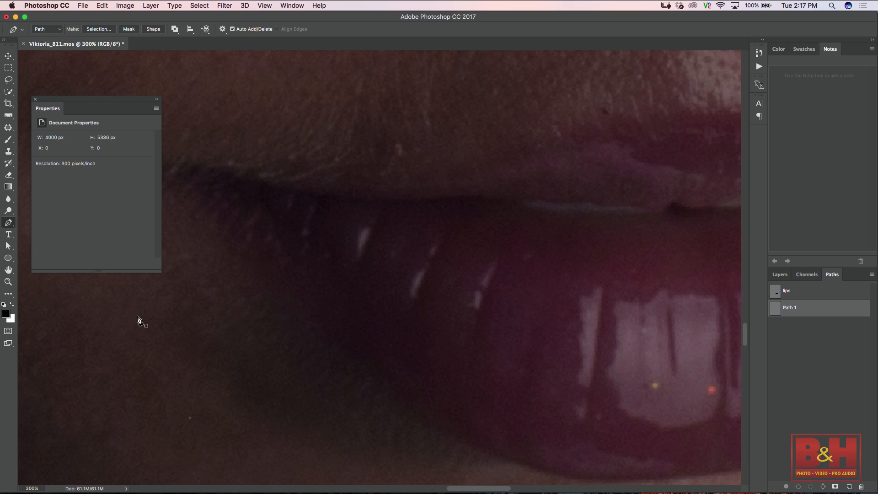
pyautogui.moveTo(138, 316); pyautogui.dragTo(197, 359)
pyautogui.press('Return')
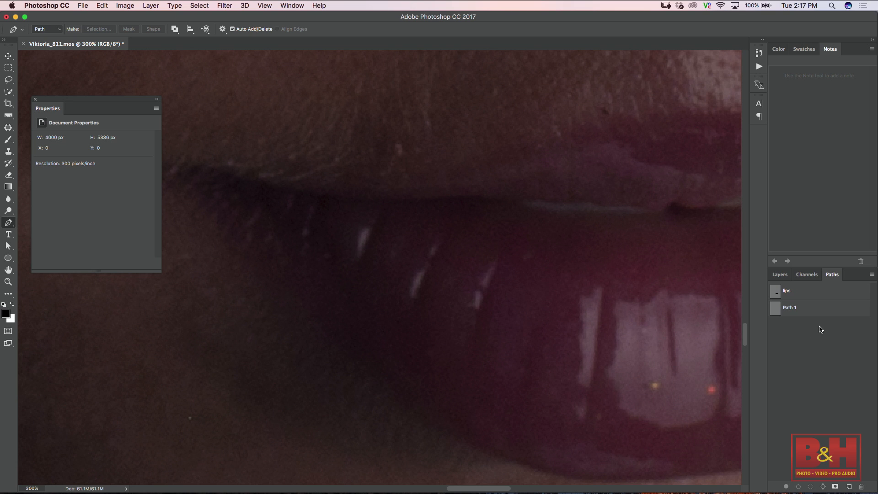
# - Reselect the saved lips path to show its outline around the mouth at 200% zoom
pyautogui.press('super+minus')
pyautogui.press('super+minus')
pyautogui.press('super+equal')
pyautogui.press('super+minus')
pyautogui.press('super+equal')
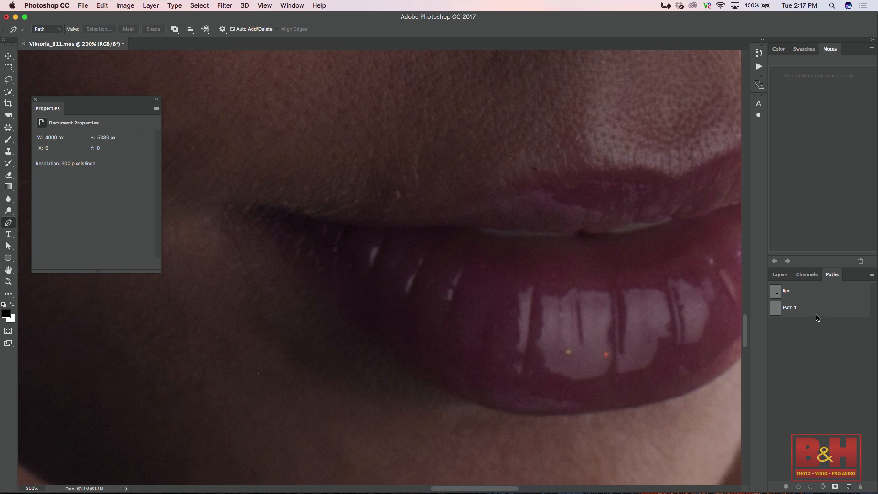
pyautogui.click(807, 292)
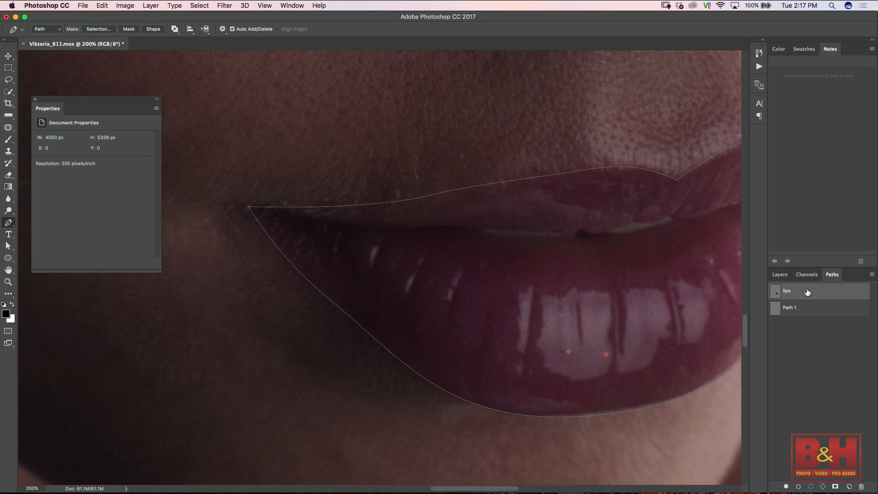
# - Load the saved lips path as a selection and close the floating Properties panel that covers the corner of the mouth
pyautogui.keyDown('super'); pyautogui.click(779, 292); pyautogui.keyUp('super')
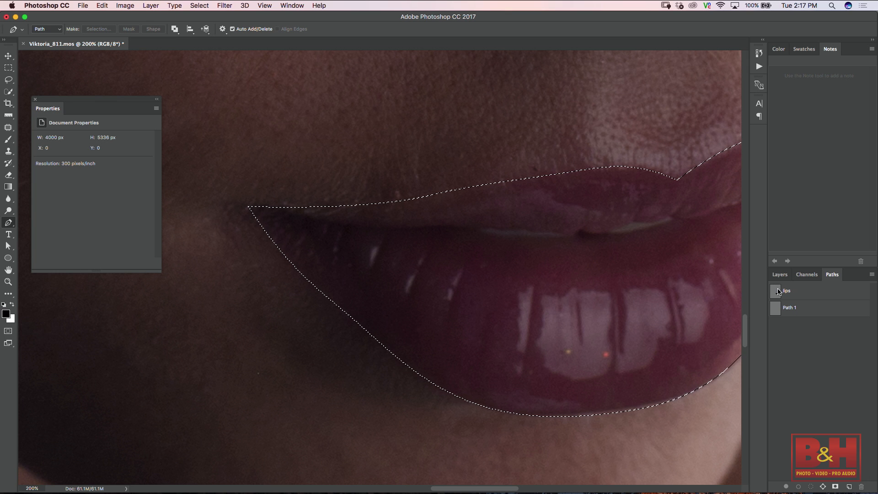
pyautogui.press('super+minus')
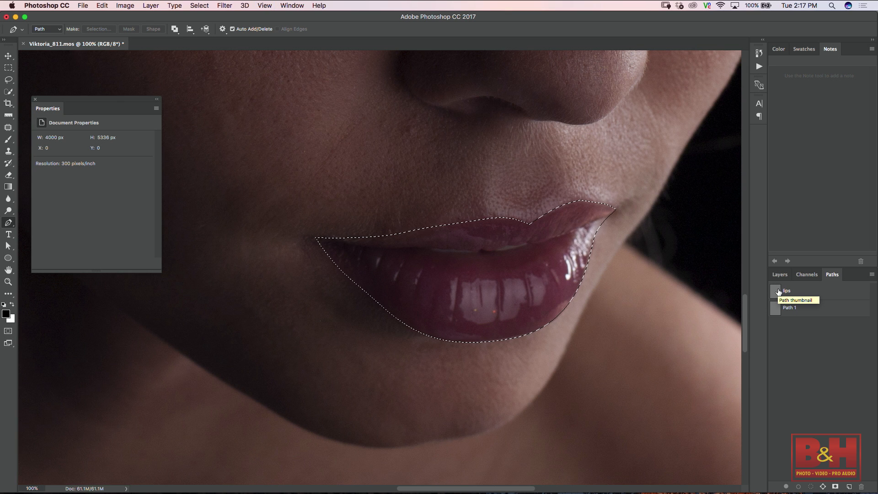
pyautogui.moveTo(679, 238); pyautogui.dragTo(648, 264)
pyautogui.press('super+plus')
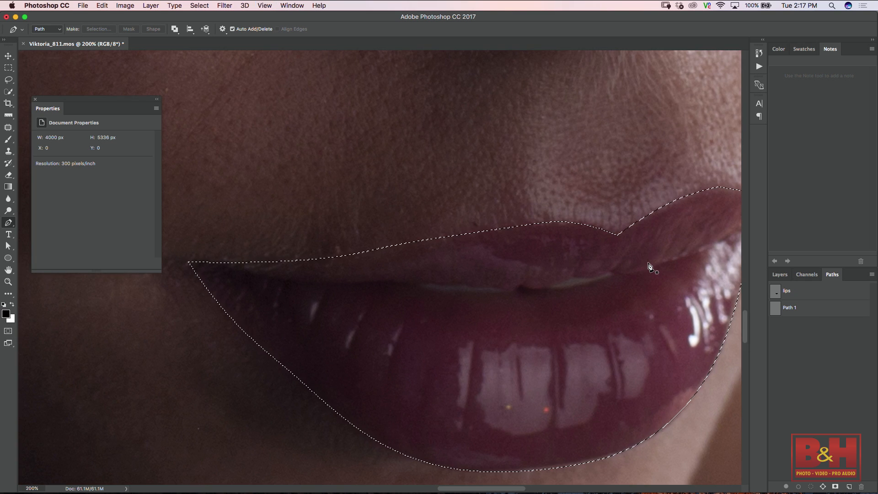
pyautogui.moveTo(578, 236); pyautogui.dragTo(513, 200)
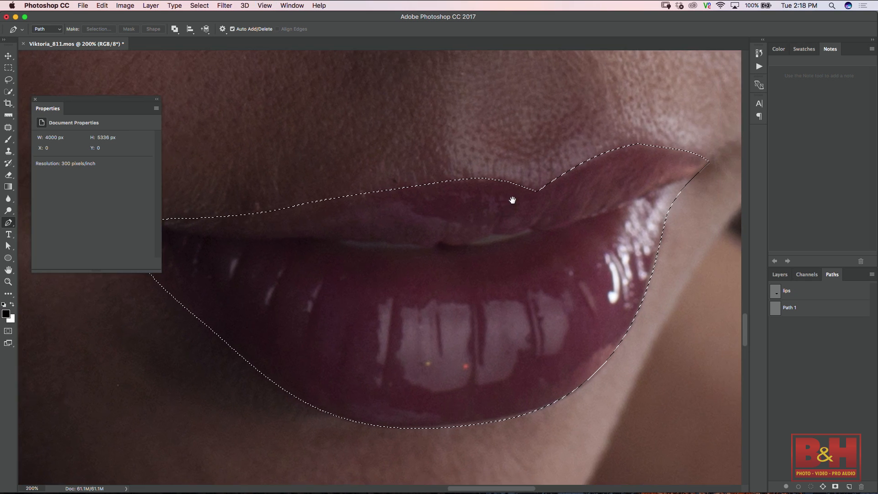
pyautogui.click(157, 109)
pyautogui.click(156, 108)
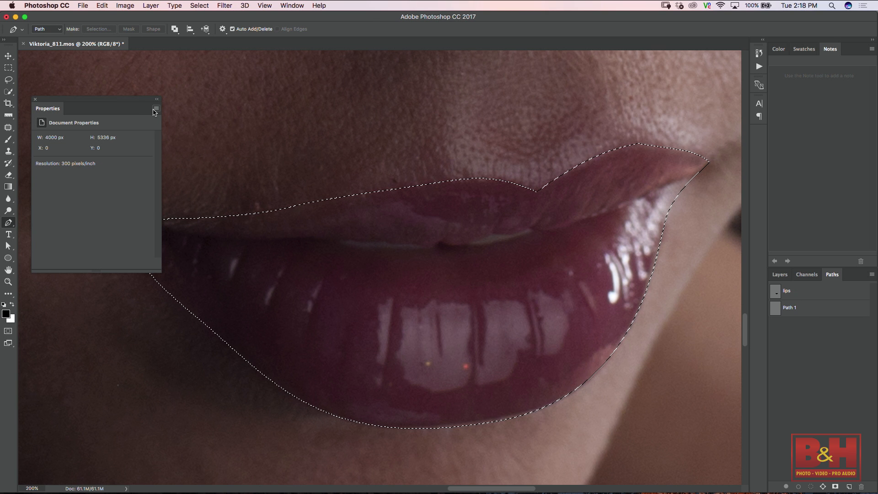
pyautogui.click(157, 109)
pyautogui.click(163, 112)
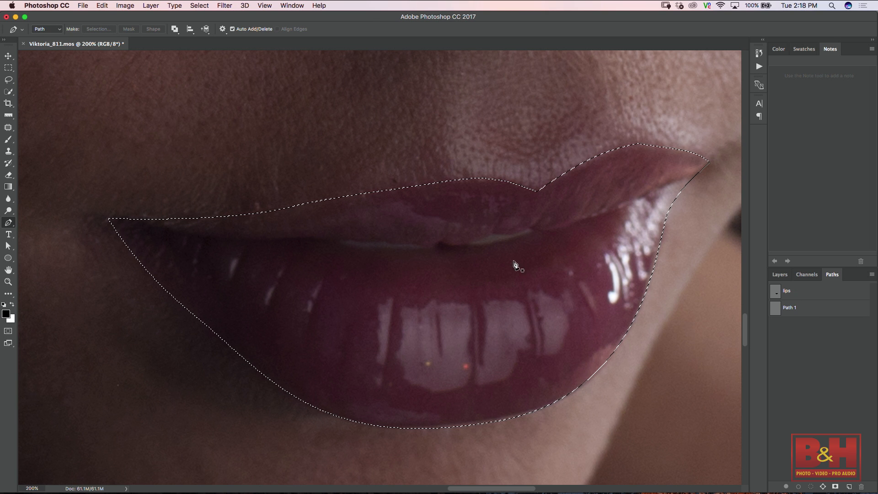
# - Add a Selective Color adjustment layer masked to the lips selection and move its settings clear of the upper lip
pyautogui.click(780, 275)
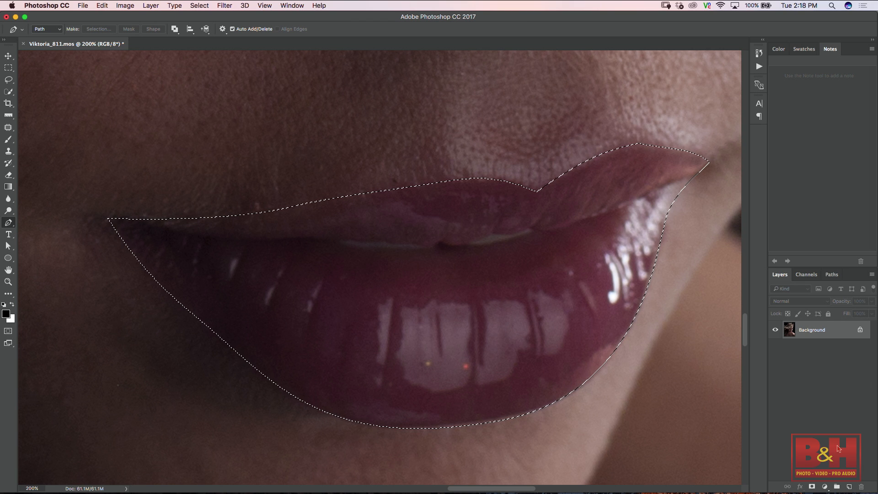
pyautogui.click(825, 486)
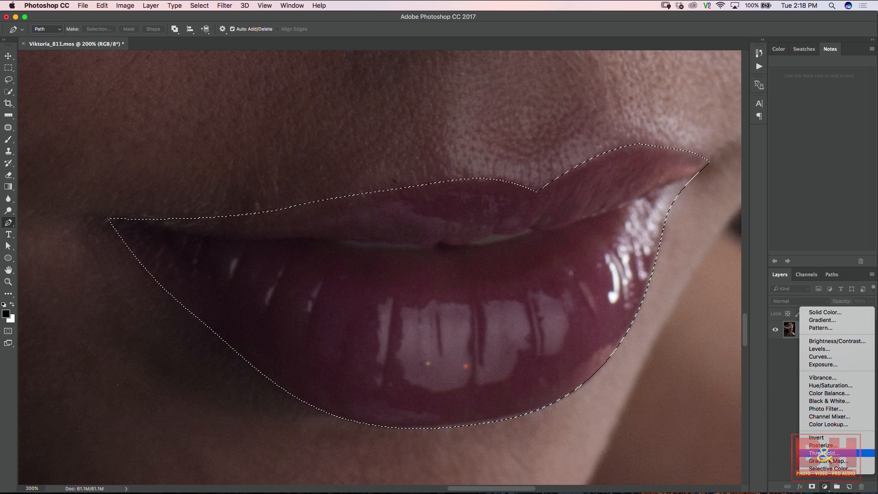
pyautogui.click(828, 469)
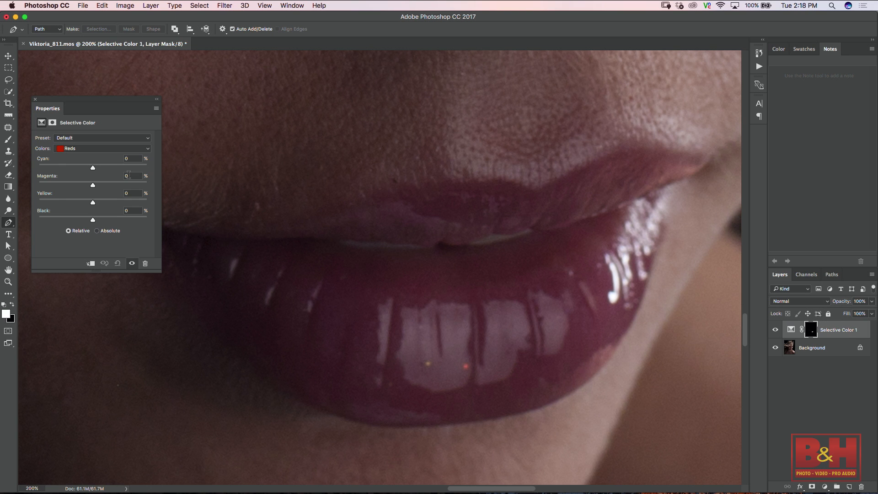
pyautogui.moveTo(113, 113); pyautogui.dragTo(135, 160)
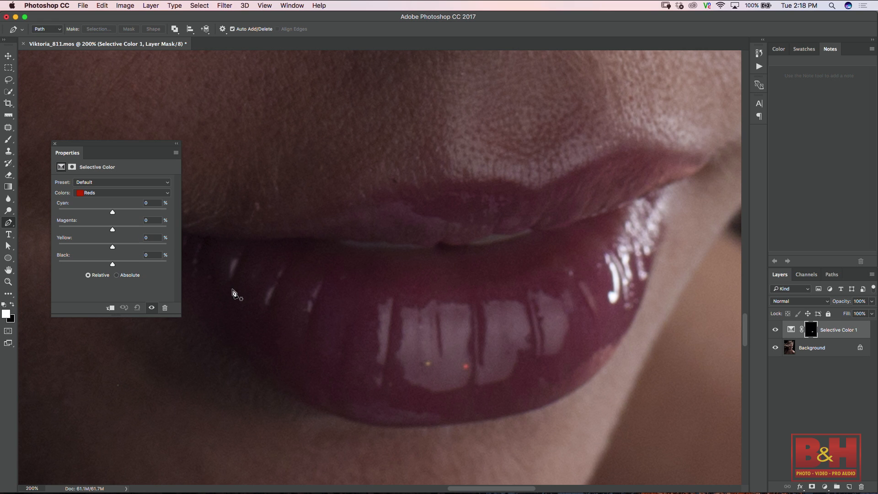
# - Set the Magentas in the Selective Color adjustment to Yellow +29% and Black +4%
pyautogui.click(166, 193)
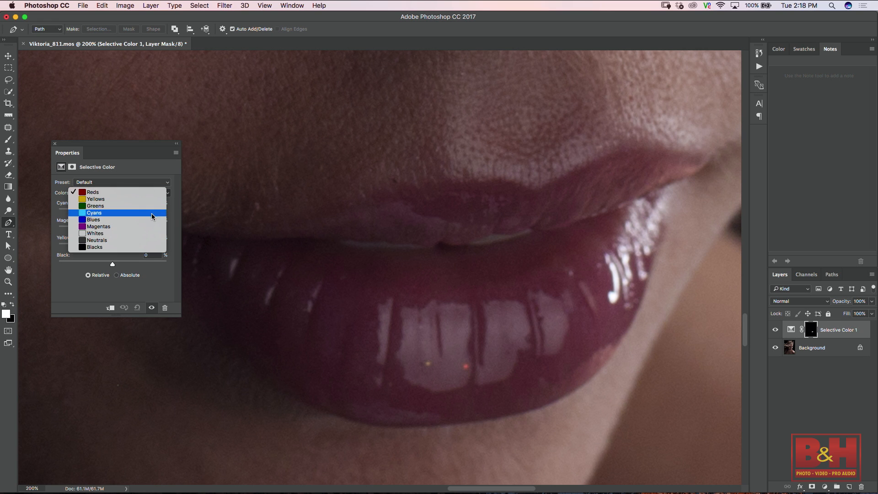
pyautogui.click(150, 226)
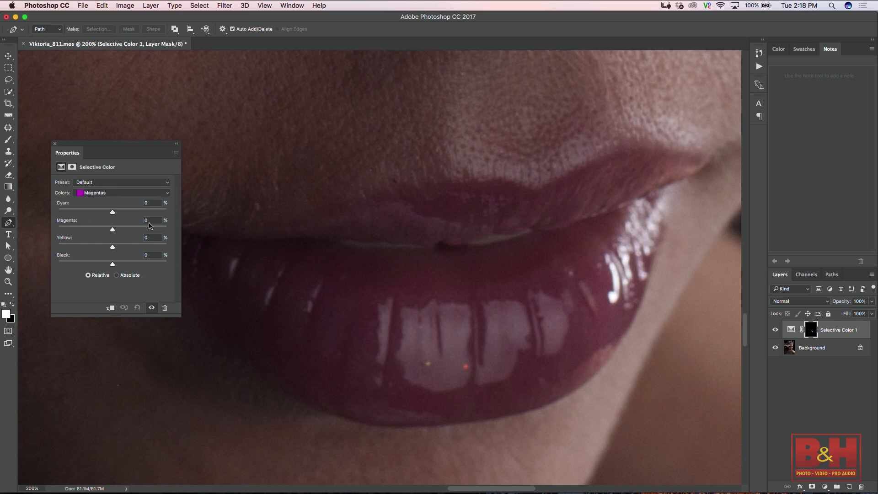
pyautogui.moveTo(112, 264); pyautogui.dragTo(129, 253)
# - Load the Selective Color layer's mask as a selection and reopen the layer's color settings
pyautogui.keyDown('super'); pyautogui.click(812, 336); pyautogui.keyUp('super')
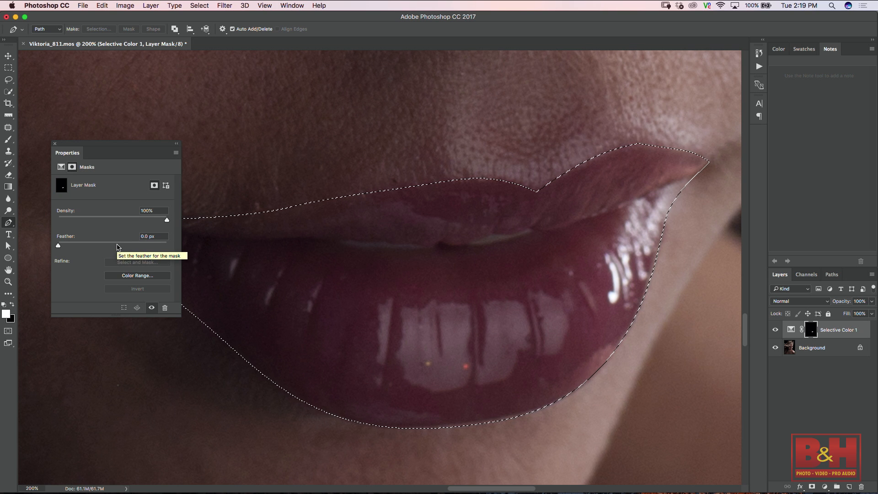
pyautogui.click(55, 144)
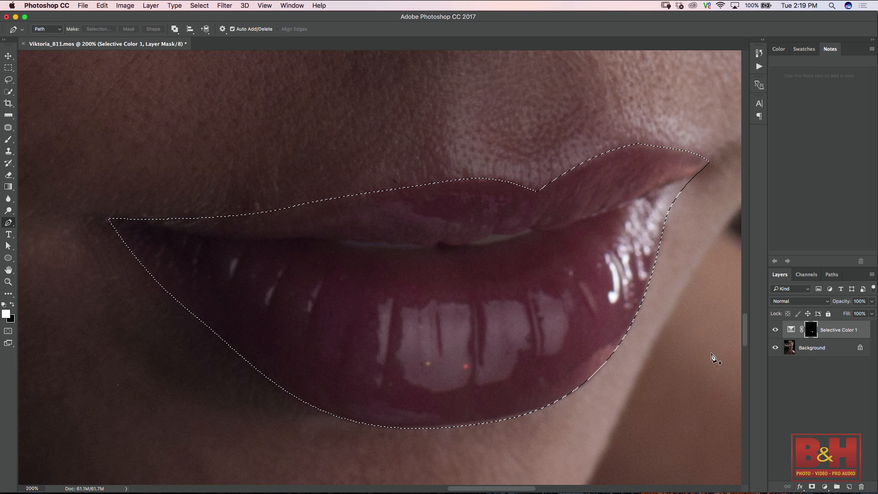
pyautogui.doubleClick(791, 330)
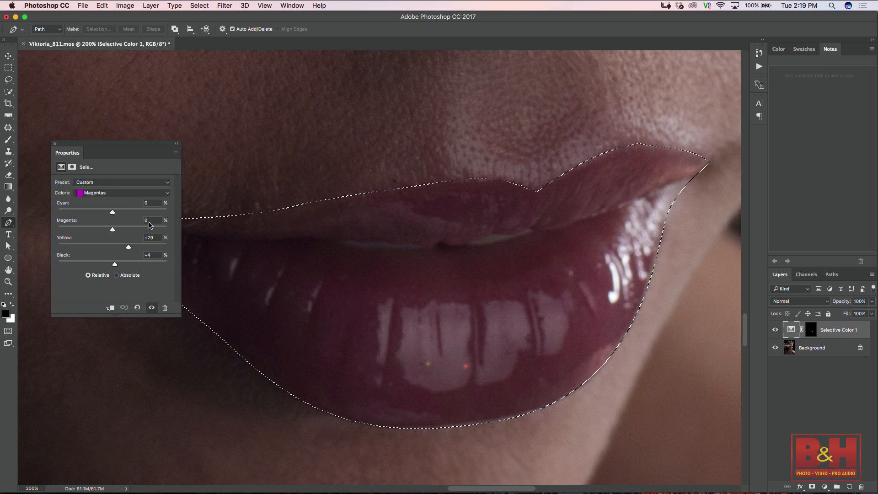
# - Target the Reds in the Selective Color adjustment and reduce their Black to -25%
pyautogui.click(132, 193)
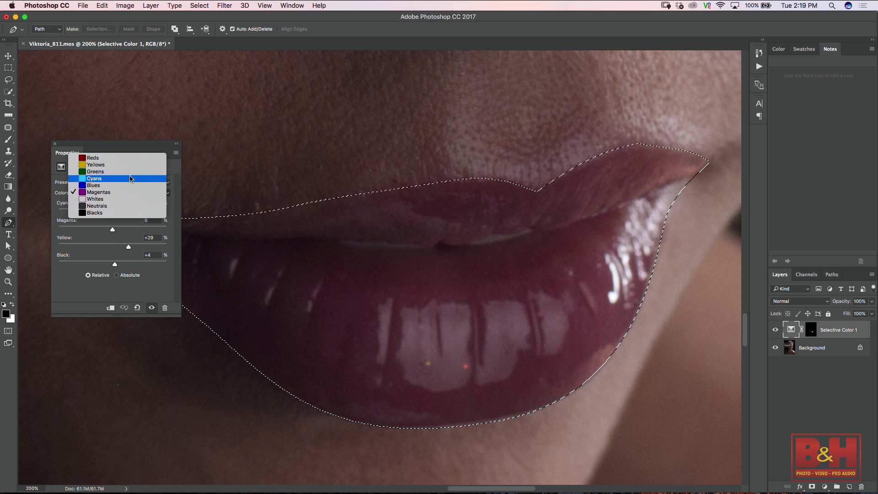
pyautogui.click(105, 158)
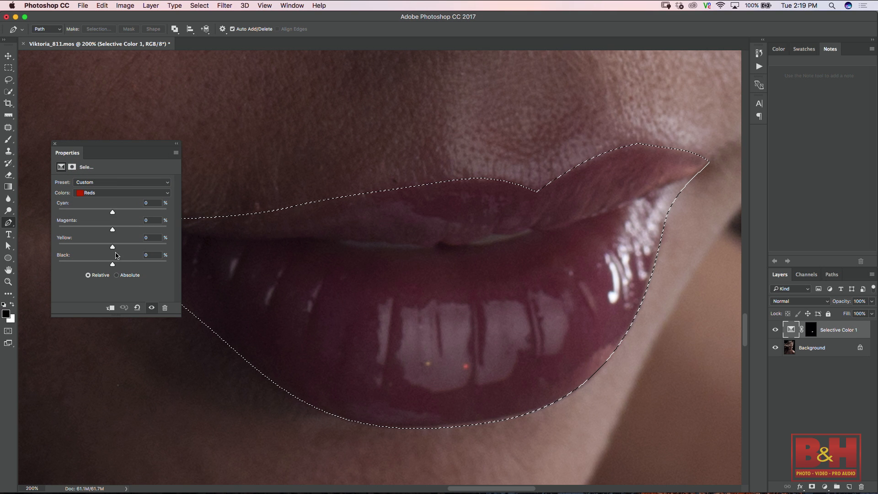
pyautogui.moveTo(112, 247)
pyautogui.mouseDown()
pyautogui.moveTo(57, 244)
pyautogui.moveTo(135, 248)
pyautogui.moveTo(108, 247)
pyautogui.mouseUp()
pyautogui.click(130, 194)
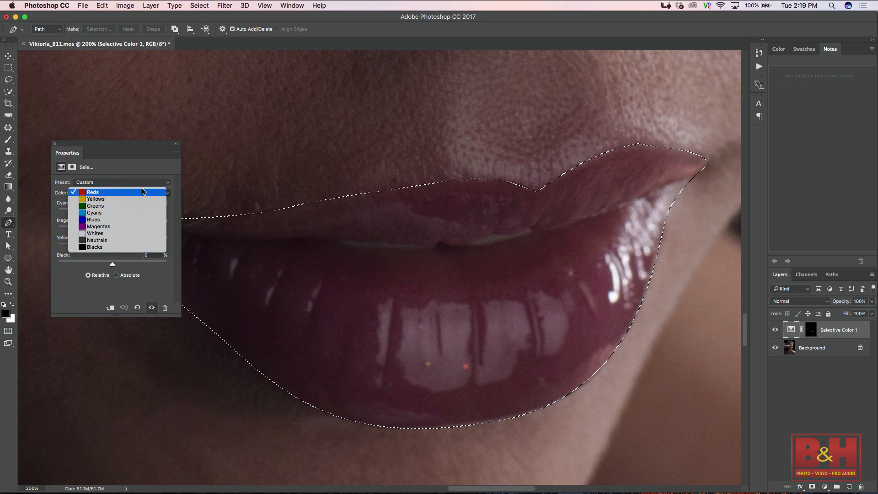
pyautogui.click(133, 198)
pyautogui.click(144, 196)
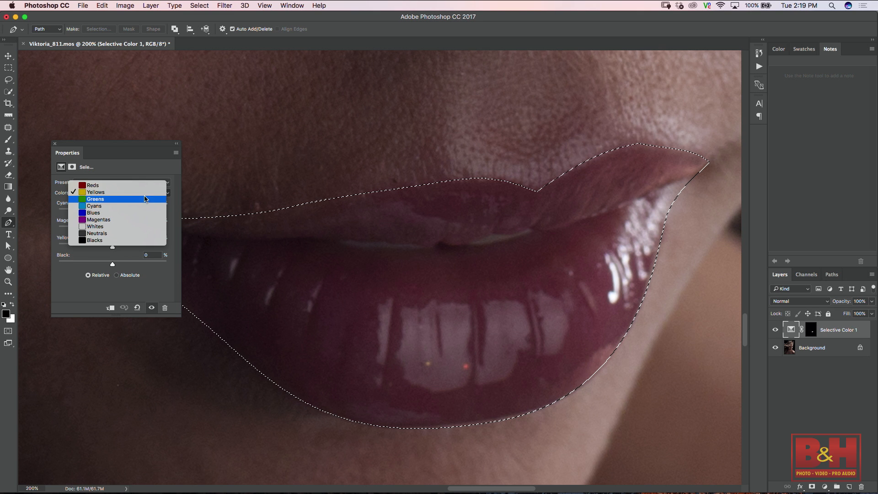
pyautogui.click(141, 185)
pyautogui.moveTo(113, 265)
pyautogui.mouseDown()
pyautogui.moveTo(133, 265)
pyautogui.moveTo(90, 266)
pyautogui.moveTo(123, 265)
pyautogui.moveTo(100, 268)
pyautogui.mouseUp()
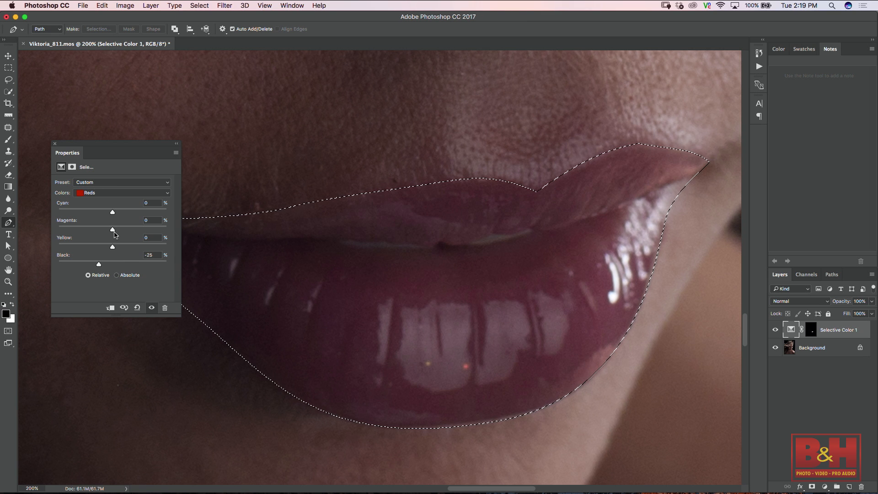
# - Set the Reds in the Selective Color adjustment to Magenta -23%, Yellow +10% and Black 0%
pyautogui.moveTo(113, 230); pyautogui.dragTo(142, 247)
pyautogui.moveTo(99, 264); pyautogui.dragTo(113, 267)
pyautogui.press('super+minus')
pyautogui.press('super+minus')
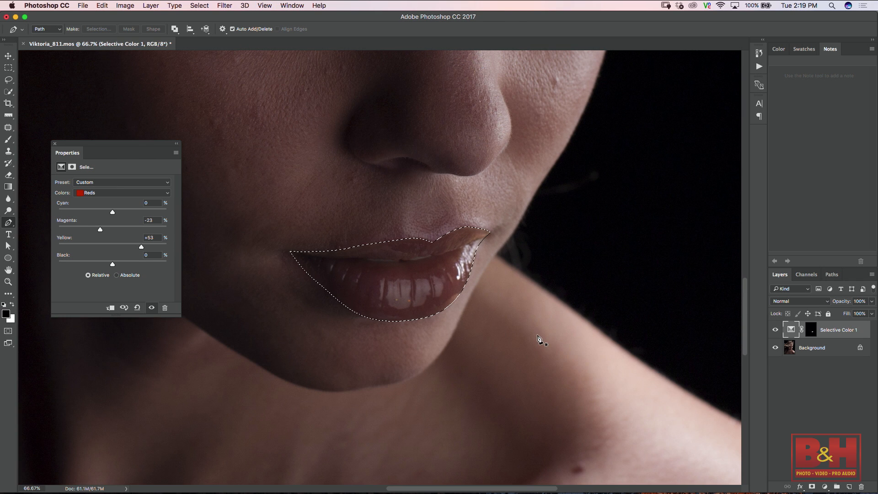
pyautogui.moveTo(144, 245); pyautogui.dragTo(117, 247)
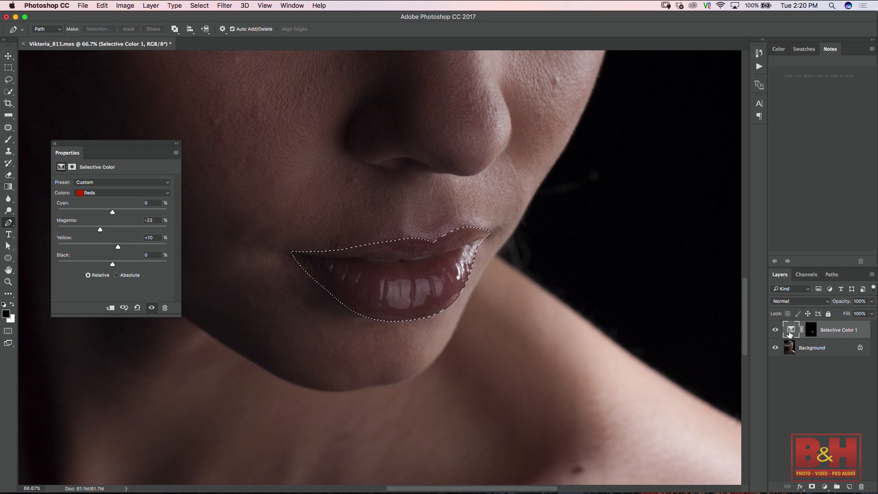
# - Delete the Selective Color layer and add a Hue/Saturation adjustment layer masked to the lips selection instead
pyautogui.moveTo(850, 334); pyautogui.dragTo(862, 481)
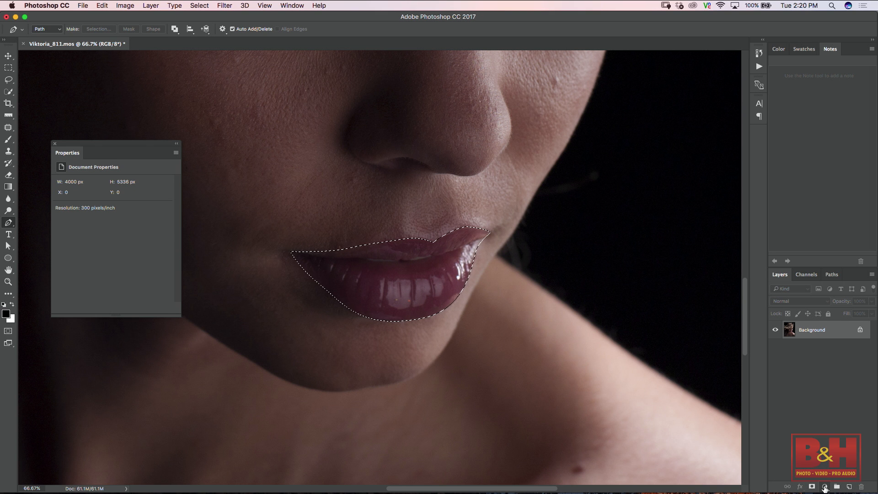
pyautogui.click(825, 487)
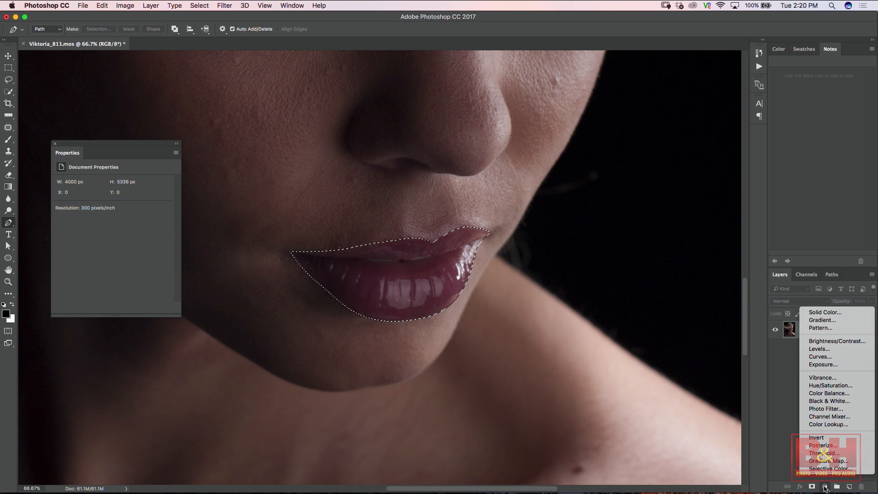
pyautogui.click(830, 386)
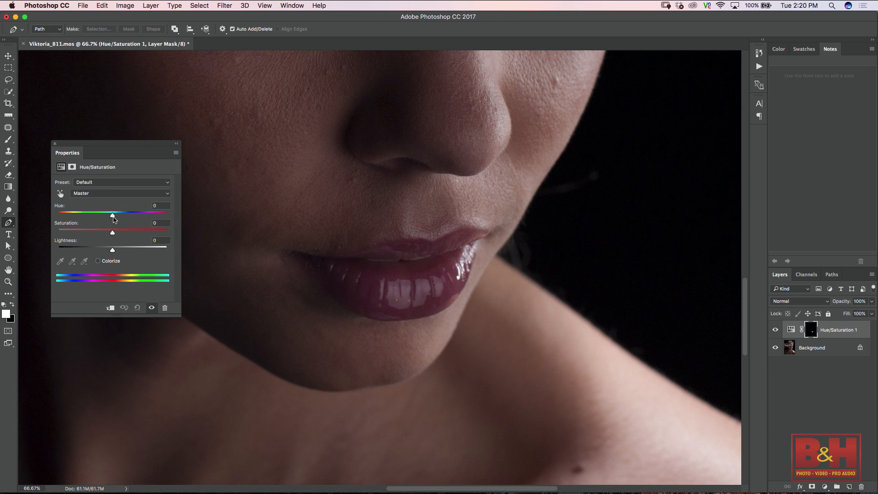
# - Recolor the lips by setting the adjustment's Hue to +3, Saturation to +44 and Lightness to +4
pyautogui.moveTo(113, 218); pyautogui.dragTo(68, 211)
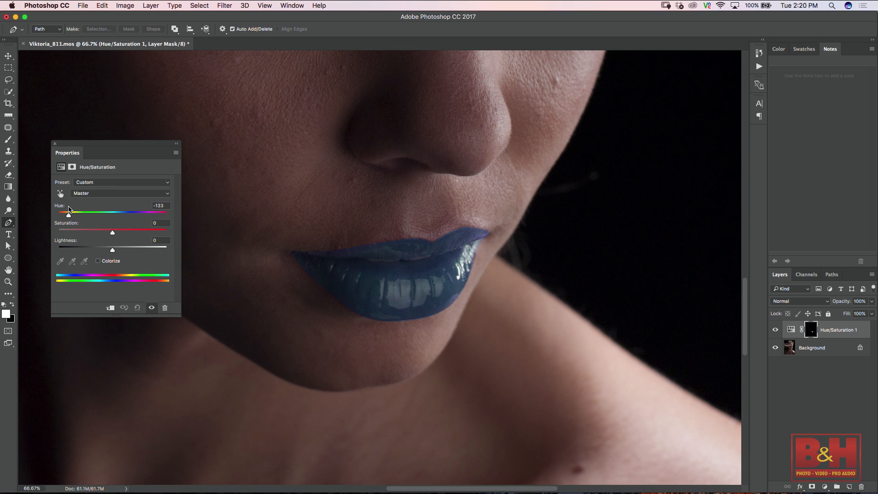
pyautogui.moveTo(69, 209); pyautogui.dragTo(120, 224)
pyautogui.moveTo(114, 222); pyautogui.dragTo(114, 222)
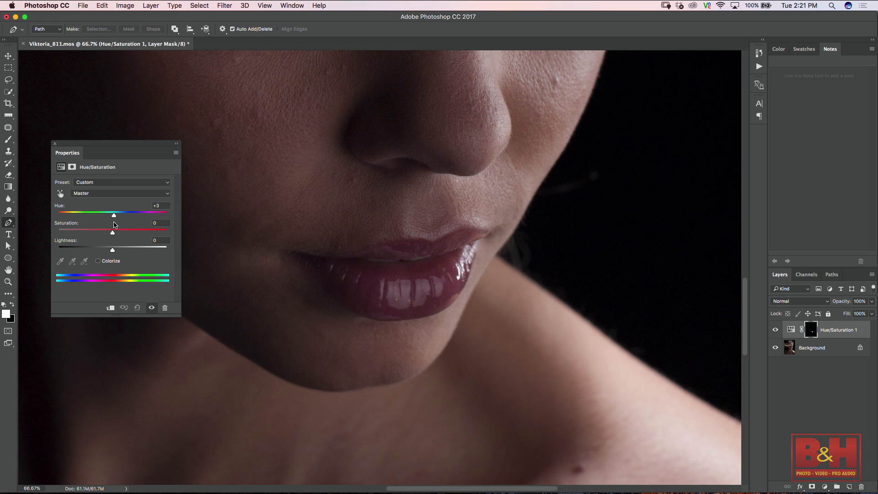
pyautogui.moveTo(113, 233); pyautogui.dragTo(137, 234)
pyautogui.moveTo(113, 252); pyautogui.dragTo(116, 253)
# - Refine the lips mask in Select and Mask by slightly raising its feather, with output to the layer mask
pyautogui.doubleClick(810, 330)
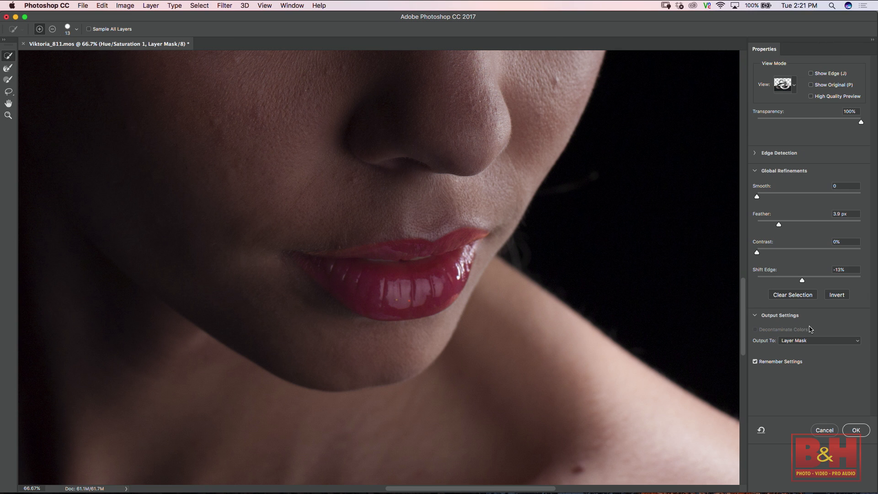
pyautogui.click(825, 431)
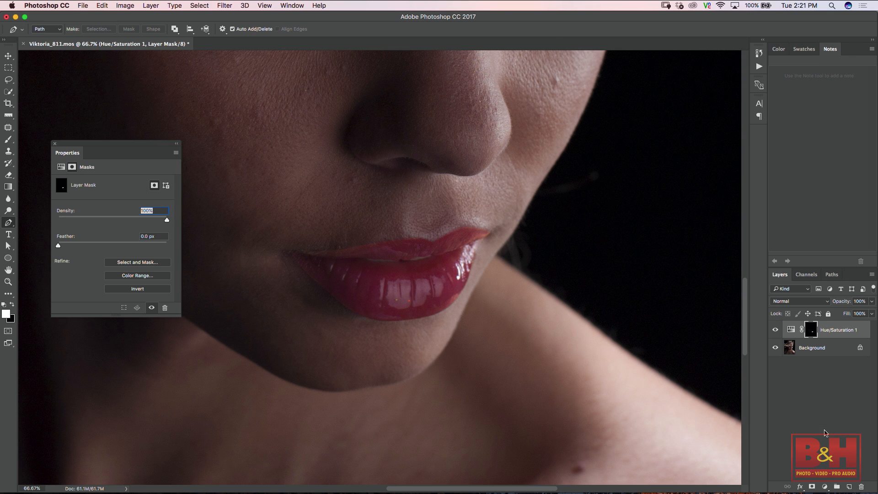
pyautogui.doubleClick(814, 332)
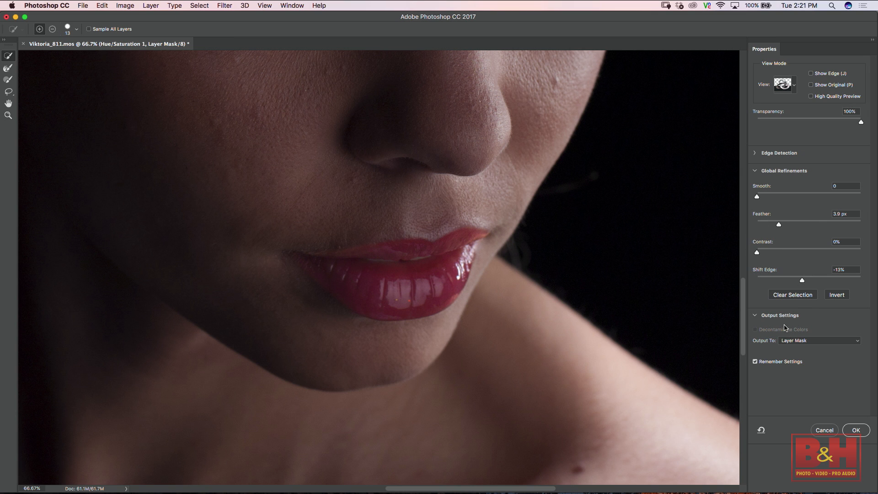
pyautogui.moveTo(779, 224)
pyautogui.mouseDown()
pyautogui.moveTo(830, 228)
pyautogui.moveTo(786, 232)
pyautogui.mouseUp()
pyautogui.click(857, 431)
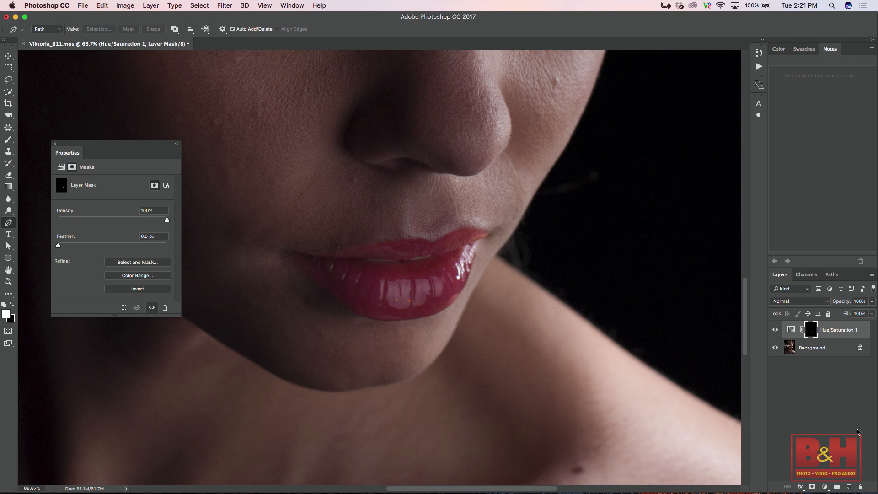
# - Add a Curves adjustment layer above the Hue/Saturation layer and set its blend mode to Screen
pyautogui.press('super+minus')
pyautogui.press('super+minus')
pyautogui.press('super+minus')
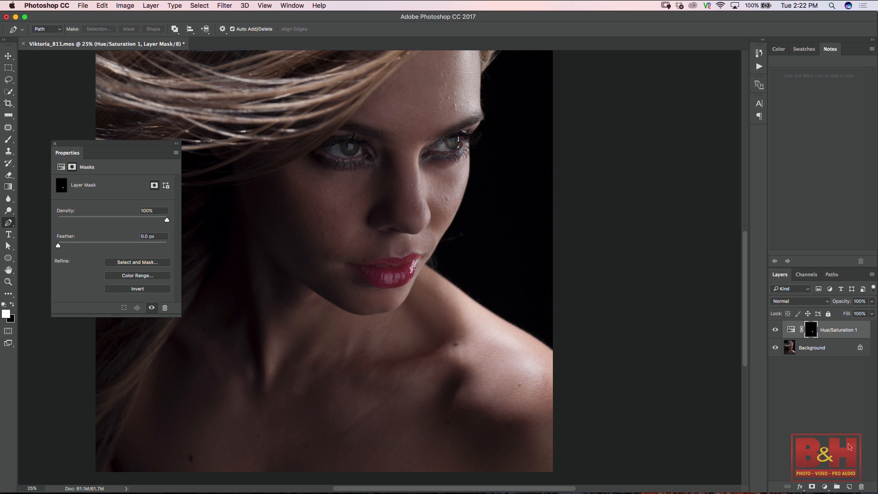
pyautogui.click(825, 488)
pyautogui.press('Escape')
pyautogui.click(788, 449)
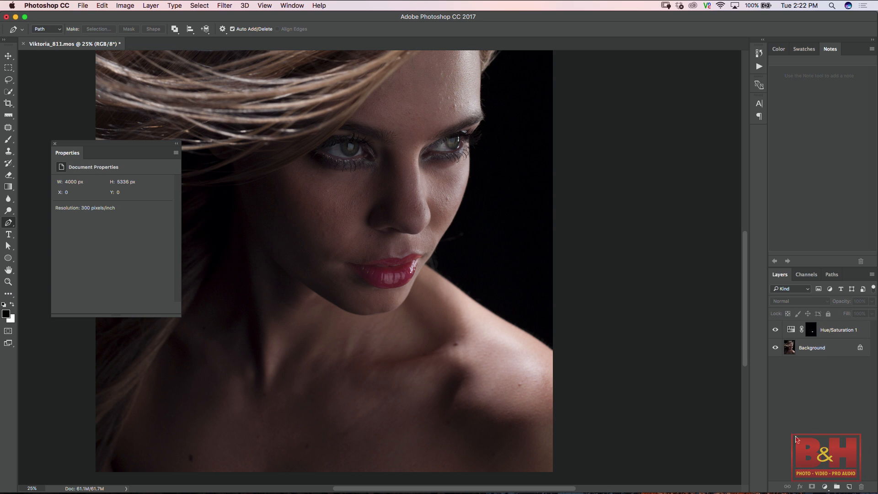
pyautogui.click(832, 353)
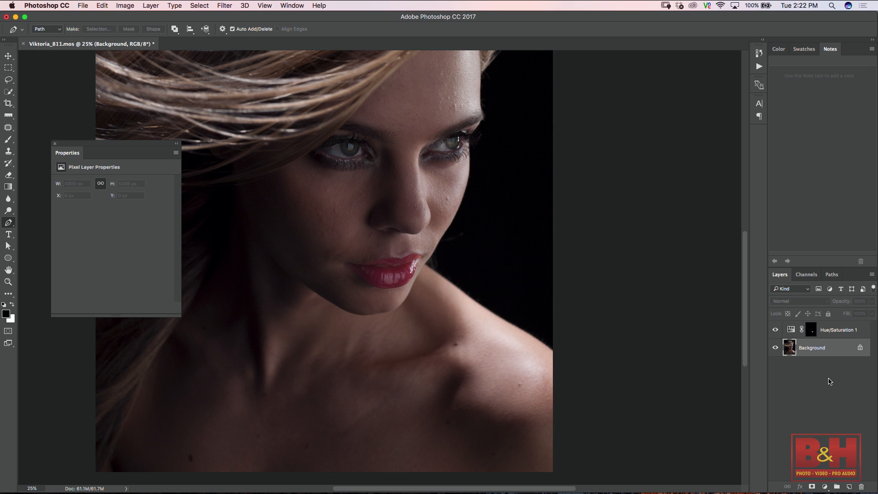
pyautogui.click(836, 330)
pyautogui.click(824, 487)
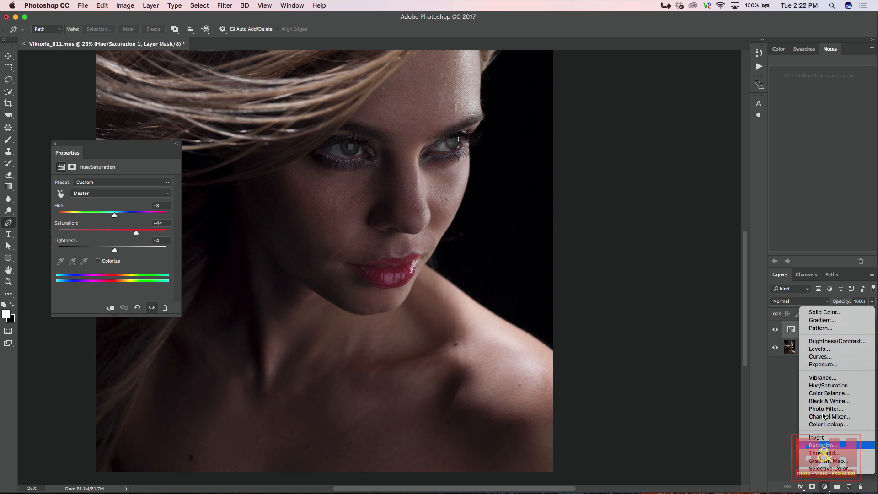
pyautogui.click(822, 357)
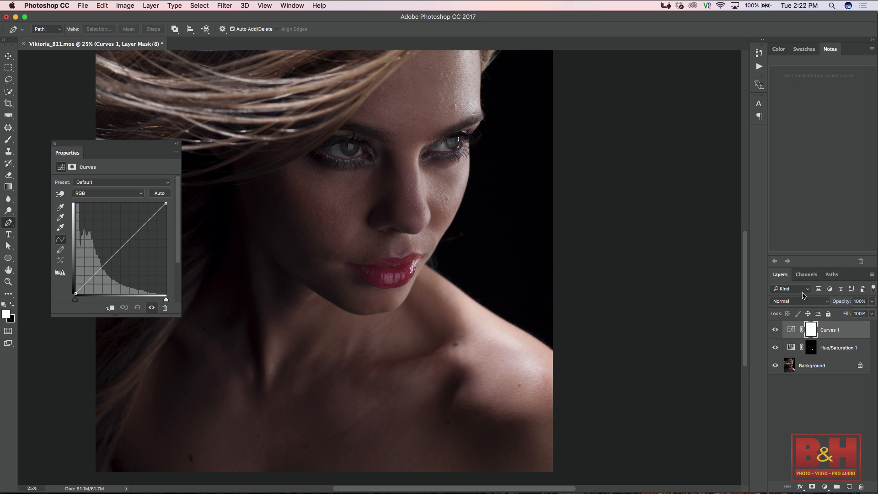
pyautogui.click(825, 301)
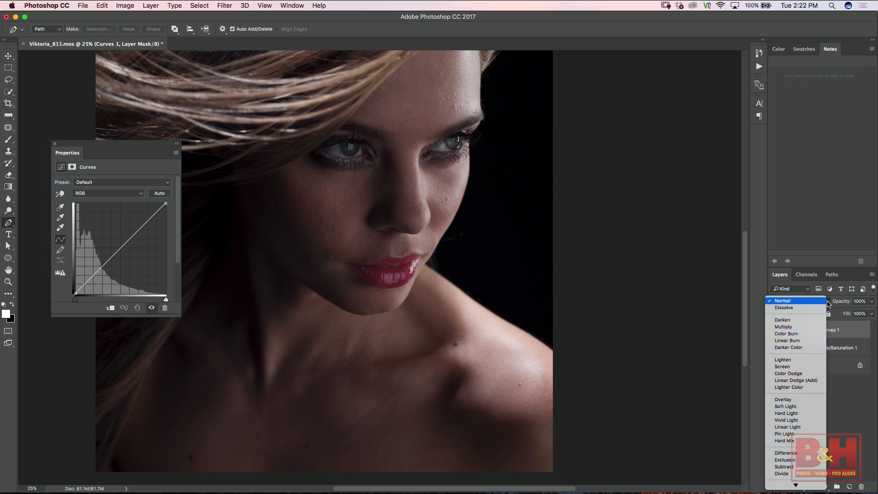
pyautogui.click(812, 366)
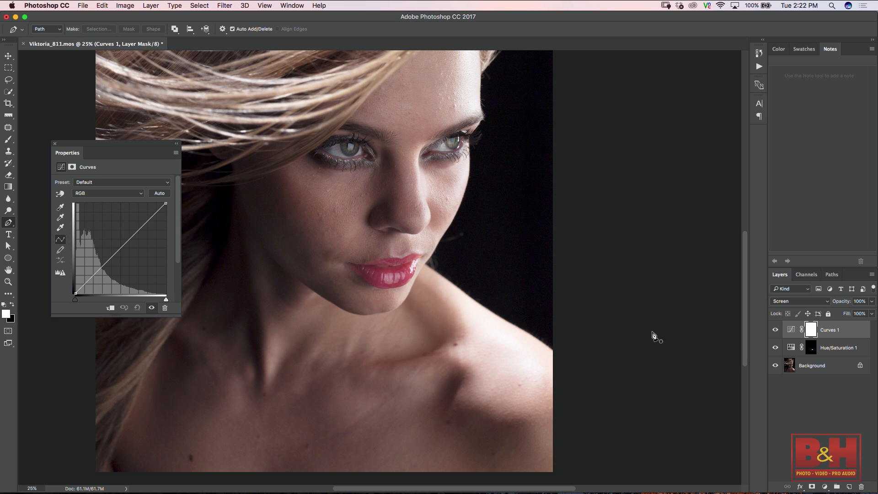
# - Fade the Curves mask with a horizontal white-to-black linear gradient from the hair across the face, and compare the layer on and off
pyautogui.press('g')
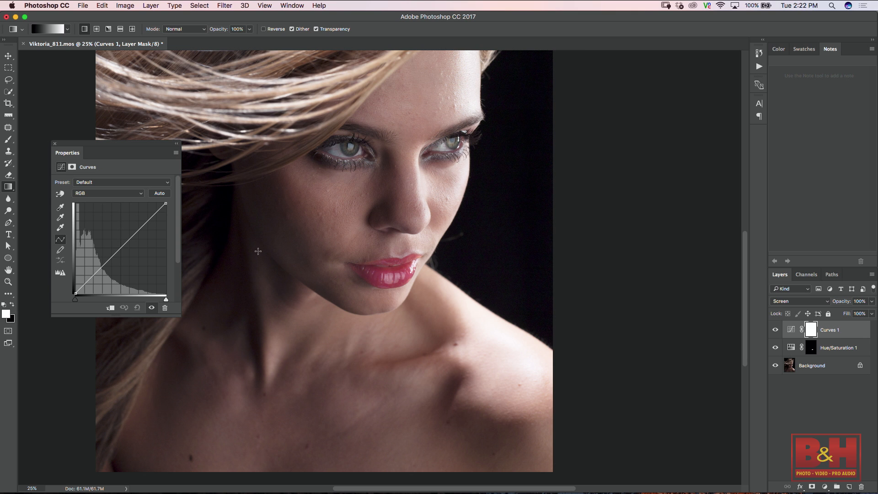
pyautogui.moveTo(201, 210); pyautogui.dragTo(437, 211)
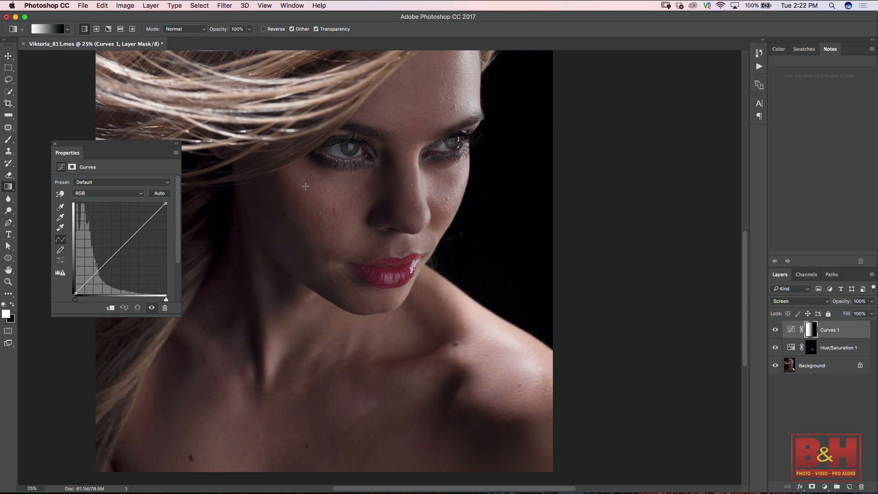
pyautogui.moveTo(263, 192); pyautogui.dragTo(444, 195)
pyautogui.click(775, 330)
pyautogui.click(775, 330)
pyautogui.click(775, 331)
pyautogui.click(775, 331)
pyautogui.click(775, 330)
pyautogui.click(775, 330)
# - Load the lips selection from the Hue/Saturation mask, fill it with black on the Curves mask, deselect, and view the mask alone
pyautogui.moveTo(812, 350); pyautogui.dragTo(811, 352)
pyautogui.keyDown('super'); pyautogui.click(811, 352); pyautogui.keyUp('super')
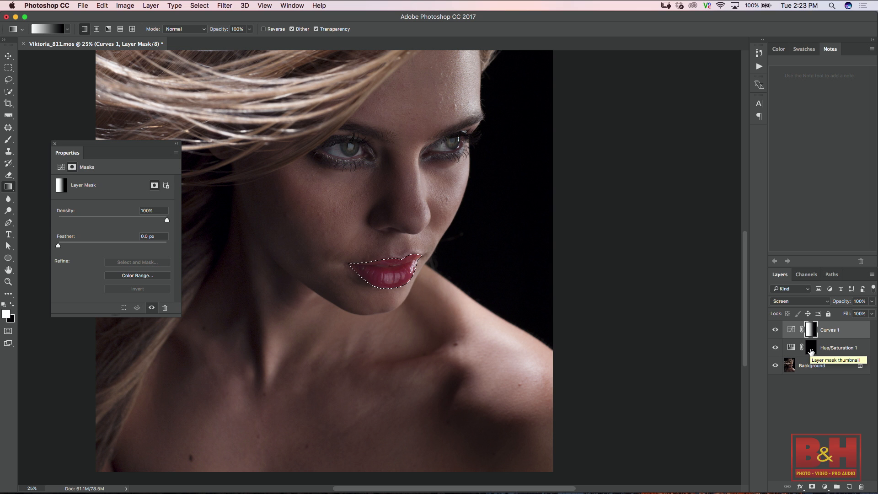
pyautogui.press('super+shift+i')
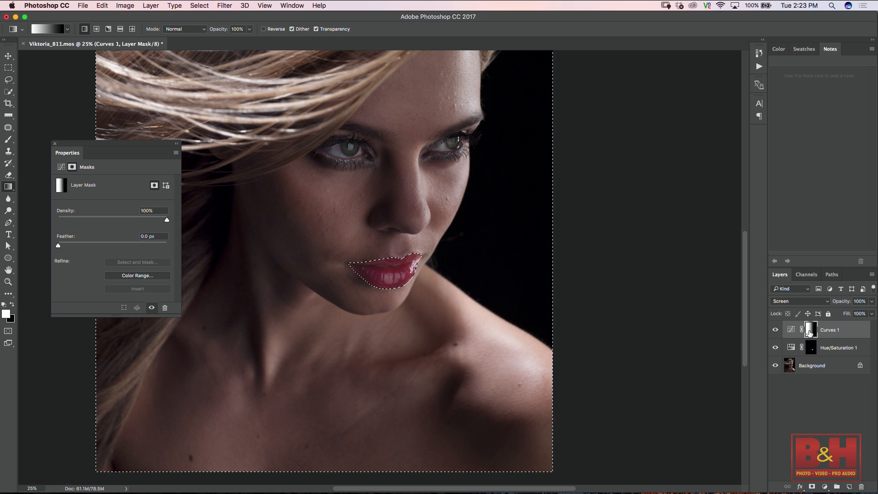
pyautogui.press('super+shift+i')
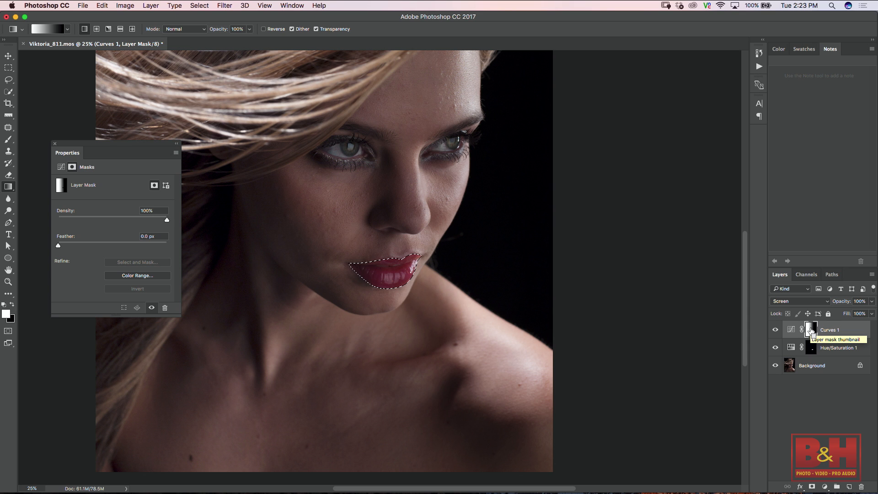
pyautogui.press('super+d')
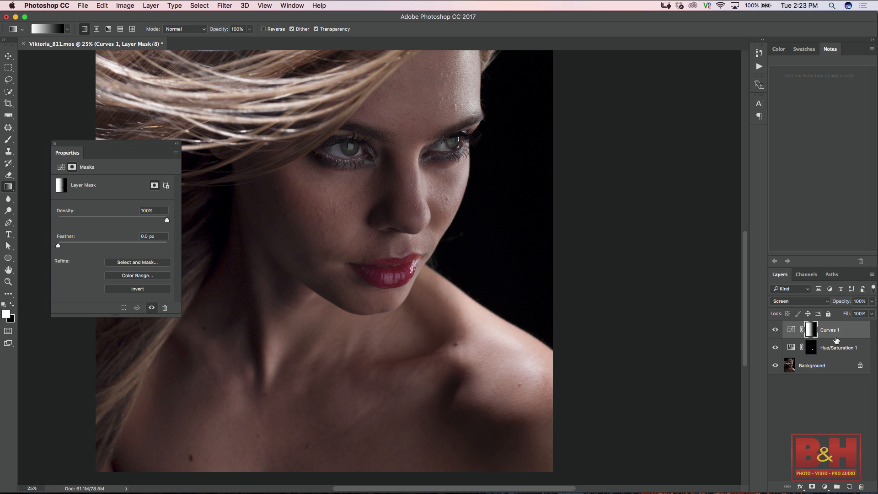
pyautogui.keyDown('alt'); pyautogui.click(811, 330); pyautogui.keyUp('alt')
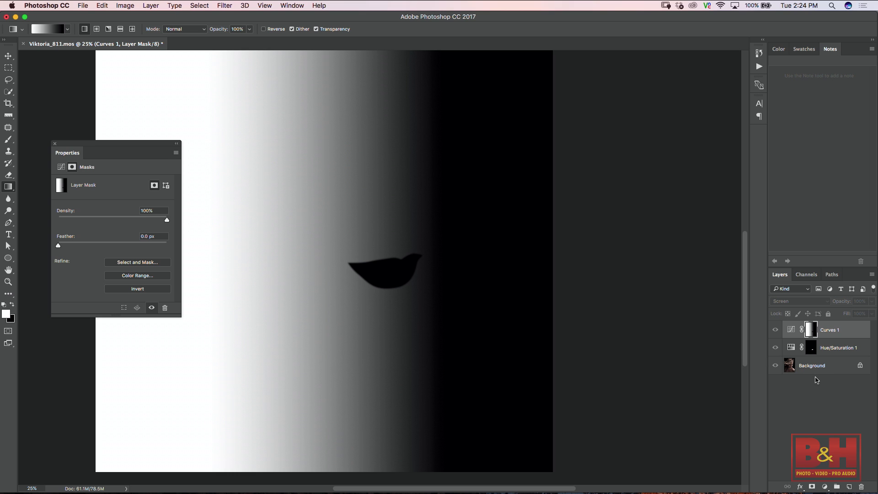
# - Undo the lips fill on the Curves mask, return to the normal image view and clear the selection
pyautogui.press('super+z')
pyautogui.press('super+z')
pyautogui.press('super+z')
pyautogui.press('super+z')
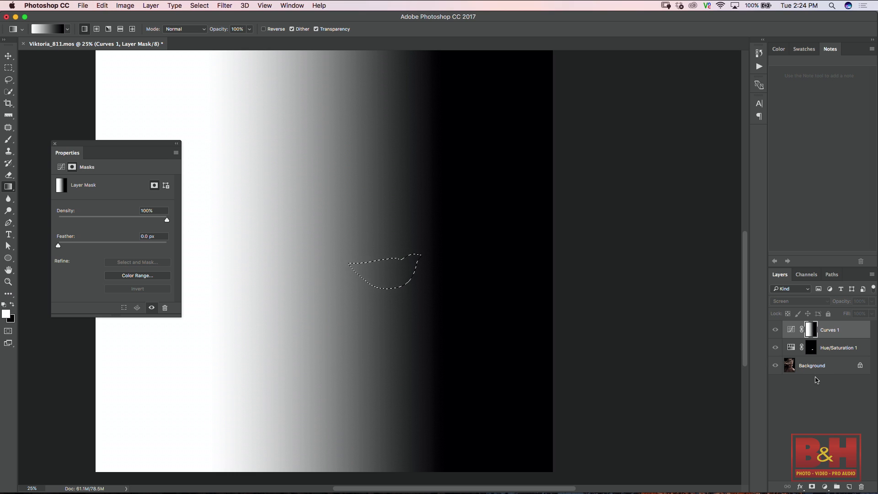
pyautogui.keyDown('alt'); pyautogui.click(813, 332); pyautogui.keyUp('alt')
pyautogui.press('super+d')
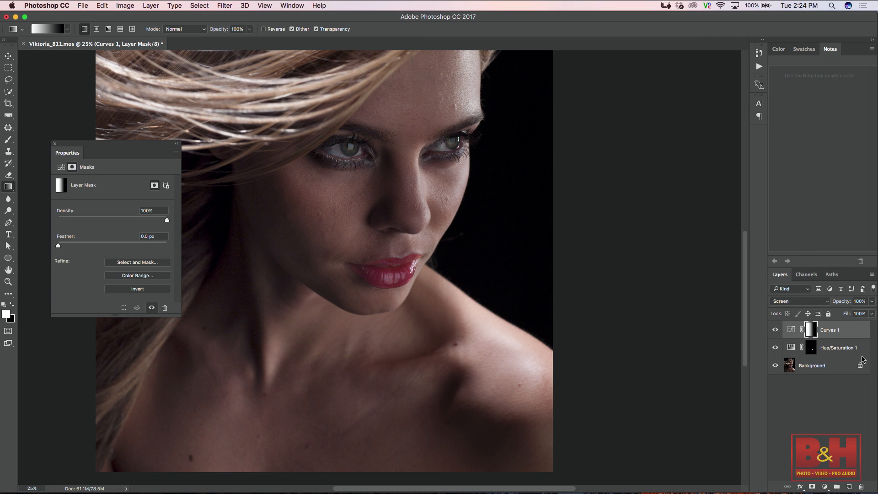
# - Copy the lips from the Background to their own layer, using the Hue/Saturation mask as the selection
pyautogui.click(825, 366)
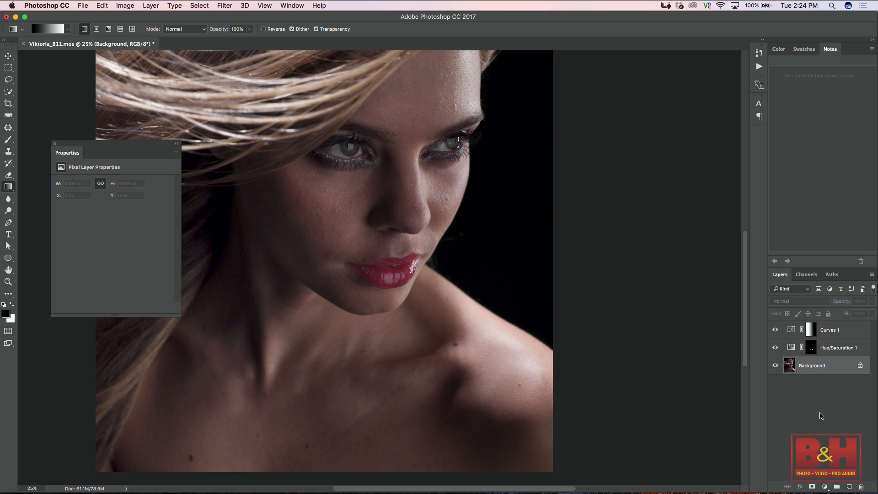
pyautogui.press('super+j')
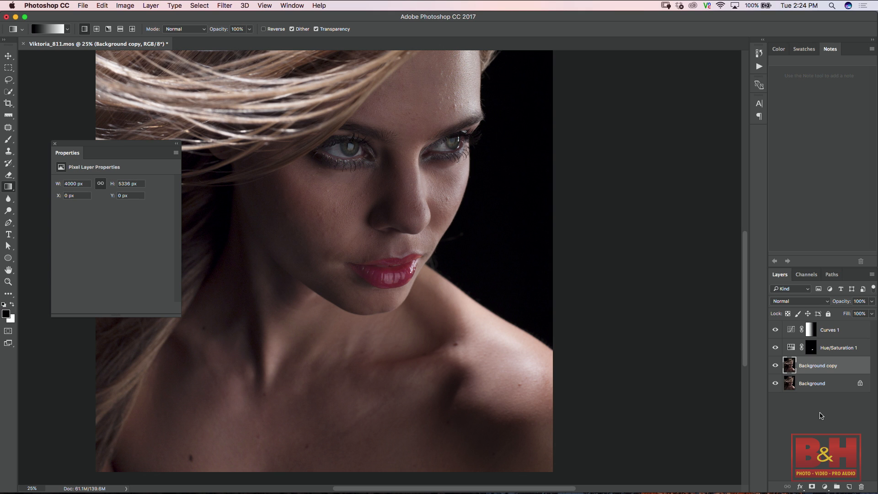
pyautogui.press('super+z')
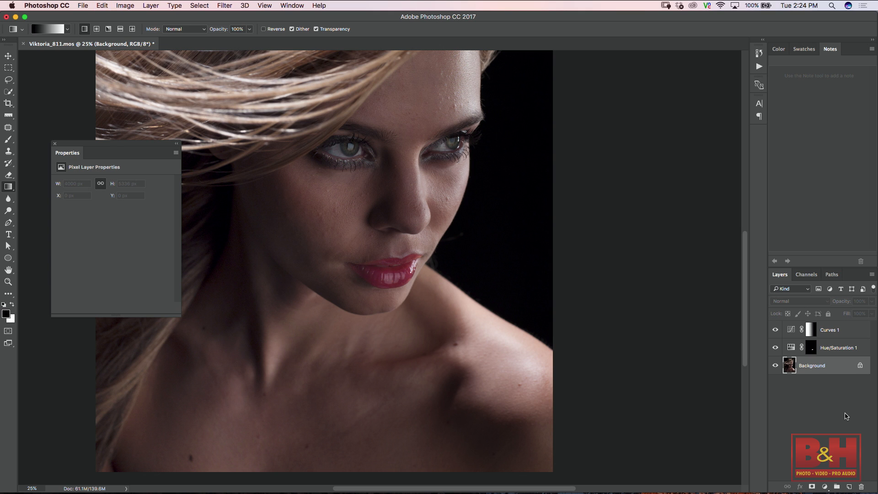
pyautogui.keyDown('super'); pyautogui.click(812, 351); pyautogui.keyUp('super')
pyautogui.press('super+j')
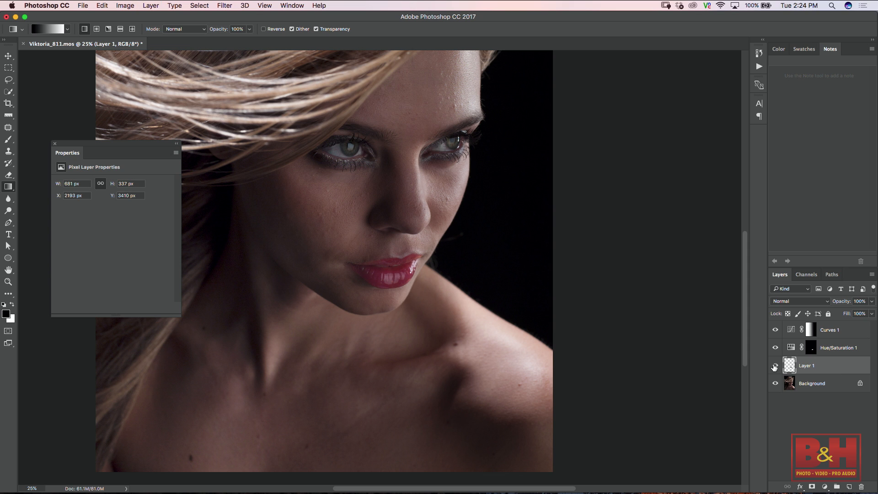
# - Clip the Hue/Saturation adjustment to the copied lips layer and check the effect by toggling layer visibility
pyautogui.click(842, 350)
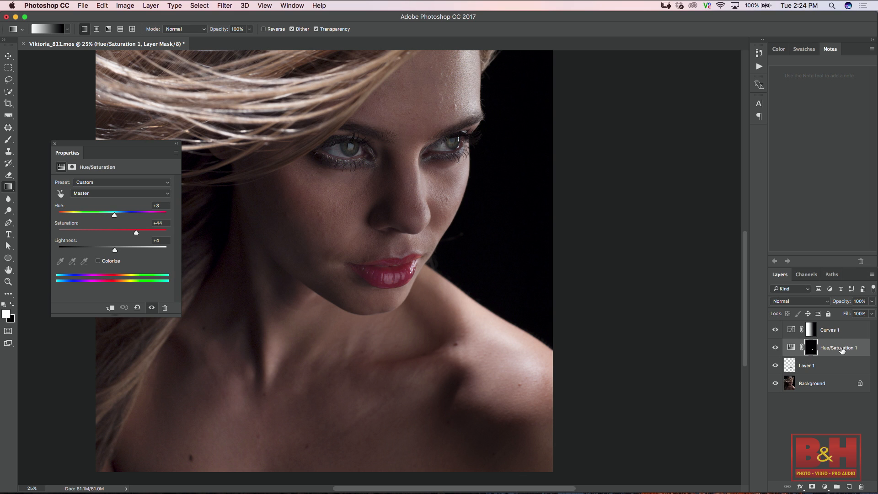
pyautogui.click(834, 363)
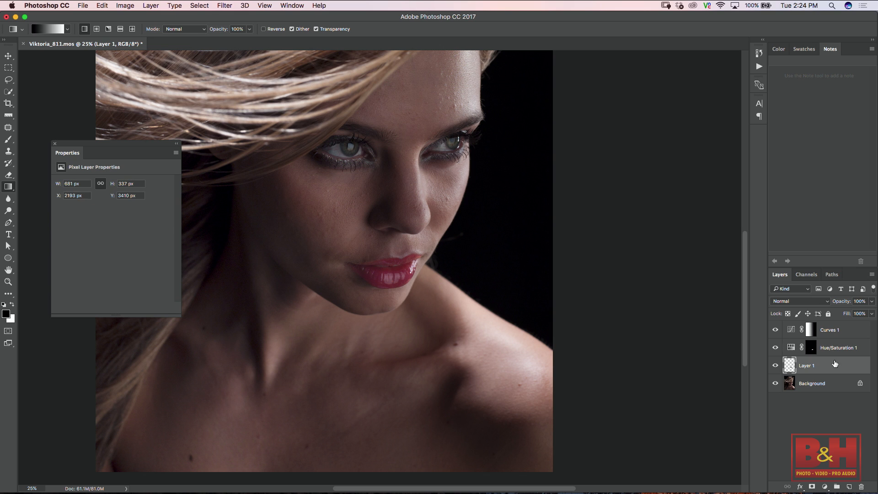
pyautogui.click(841, 349)
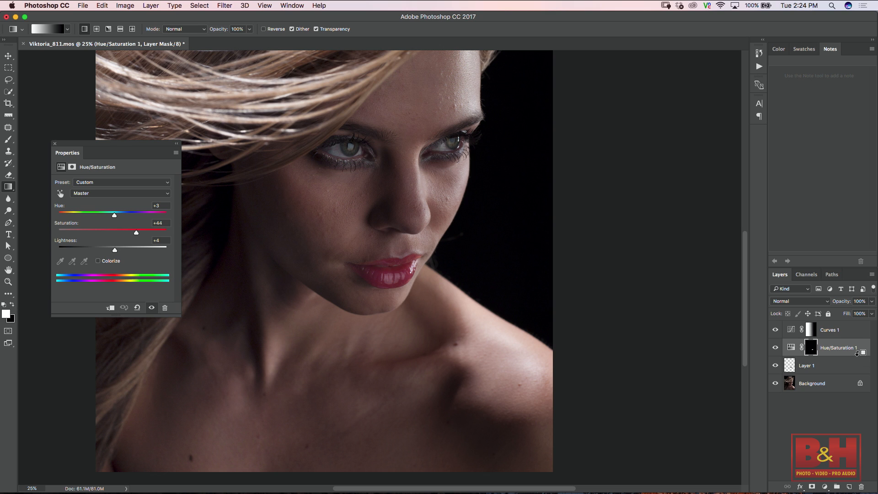
pyautogui.keyDown('alt'); pyautogui.click(862, 357); pyautogui.keyUp('alt')
pyautogui.click(775, 330)
pyautogui.click(775, 328)
pyautogui.click(775, 366)
pyautogui.click(774, 367)
pyautogui.click(774, 366)
pyautogui.click(775, 366)
pyautogui.click(849, 351)
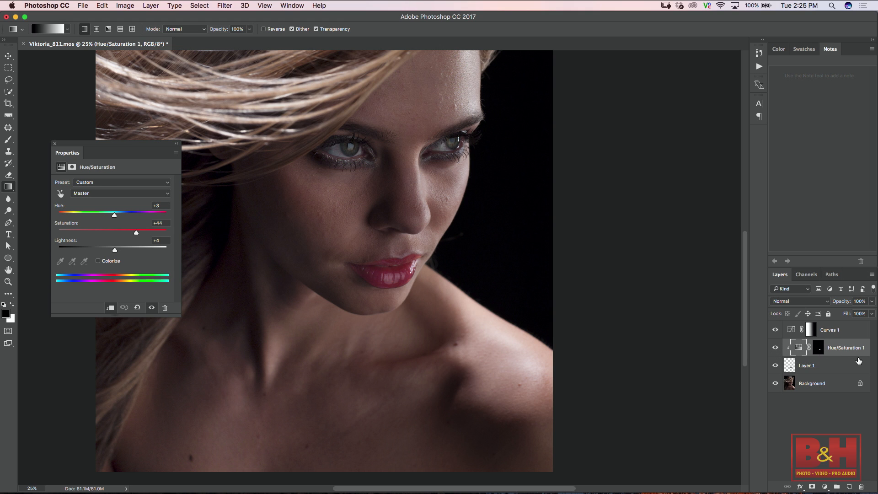
pyautogui.click(830, 367)
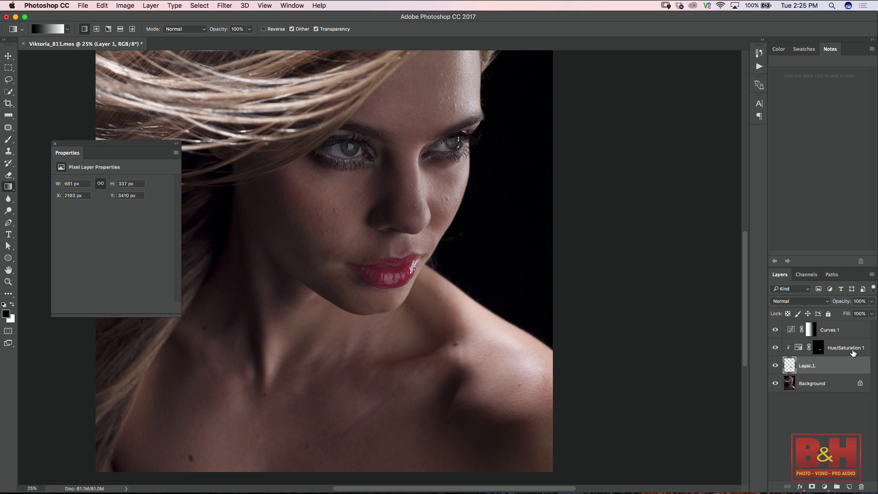
pyautogui.click(832, 386)
pyautogui.click(824, 487)
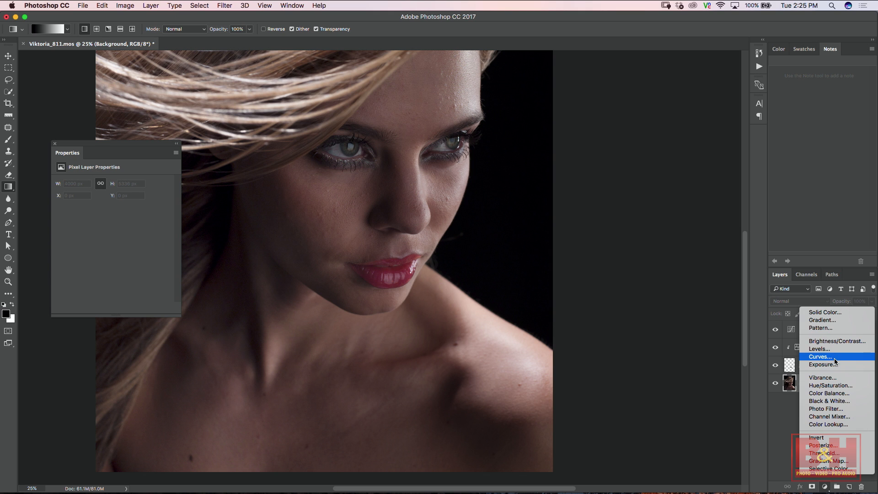
pyautogui.click(672, 346)
pyautogui.click(814, 416)
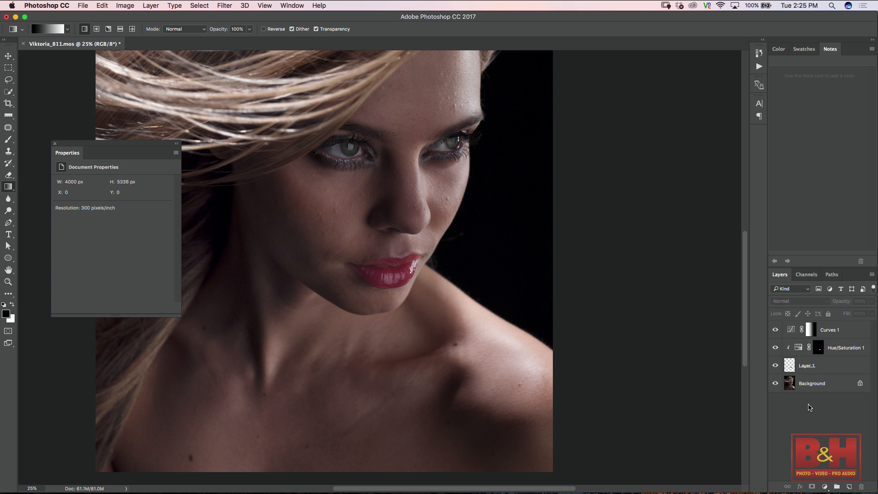
# - Create a layer named contour above the Background in Soft Light mode, filled with the neutral 50% gray
pyautogui.click(822, 383)
pyautogui.click(200, 5)
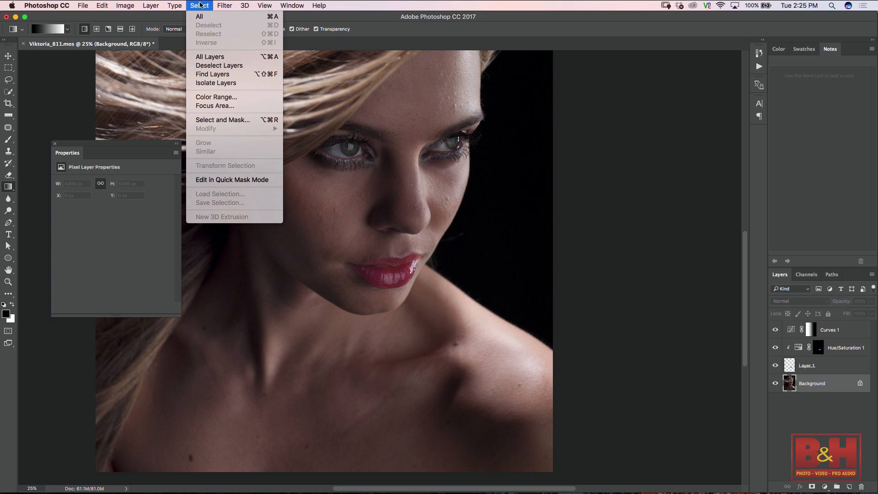
pyautogui.moveTo(151, 5)
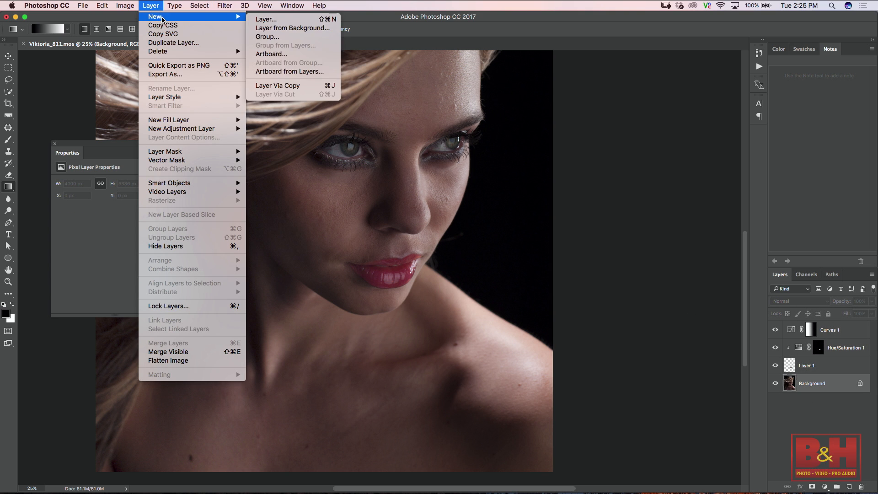
pyautogui.click(257, 22)
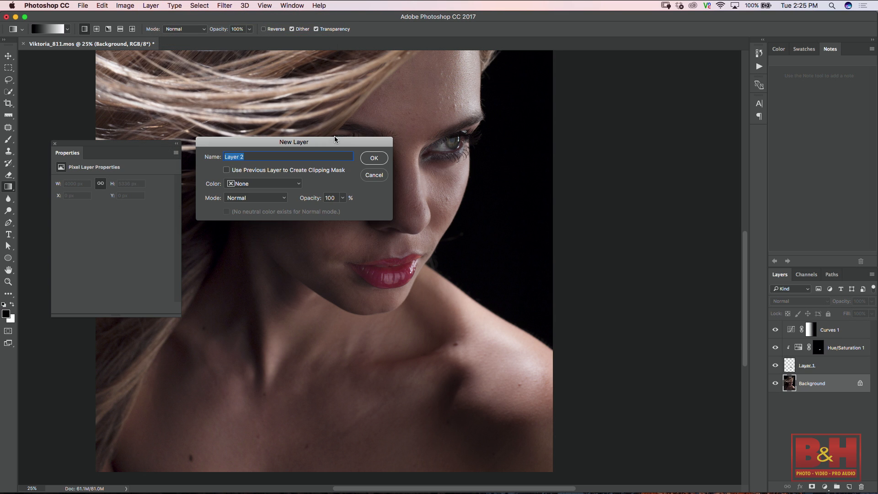
pyautogui.moveTo(334, 145); pyautogui.dragTo(402, 103)
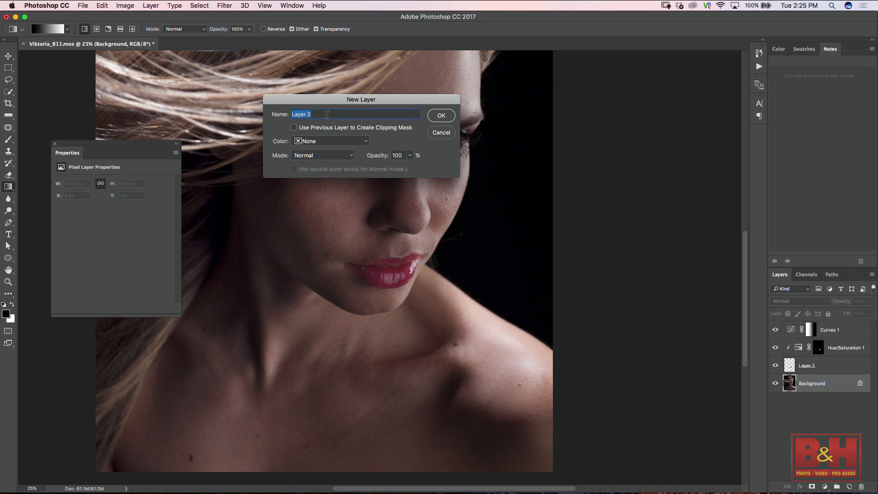
pyautogui.write('contour')
pyautogui.click(351, 156)
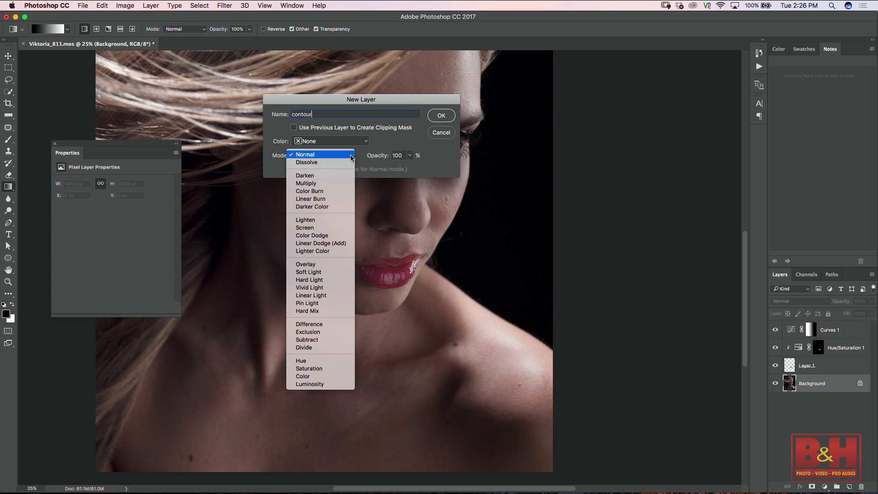
pyautogui.click(340, 272)
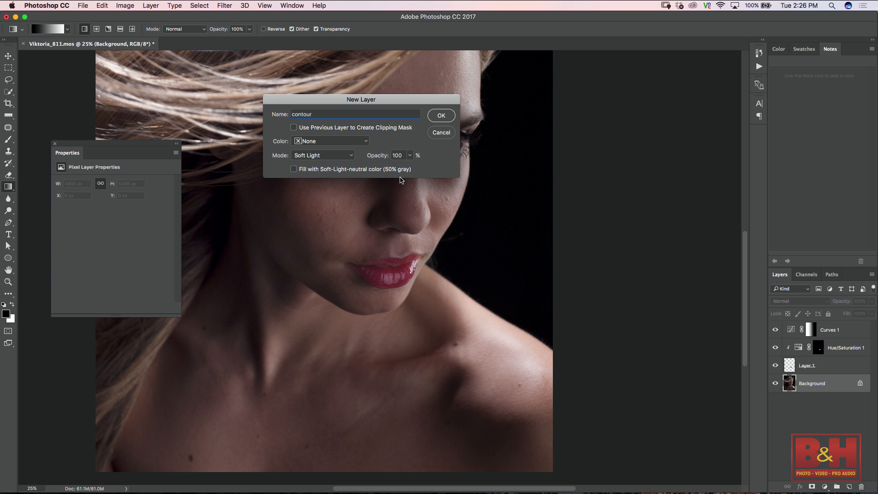
pyautogui.click(294, 169)
pyautogui.click(441, 116)
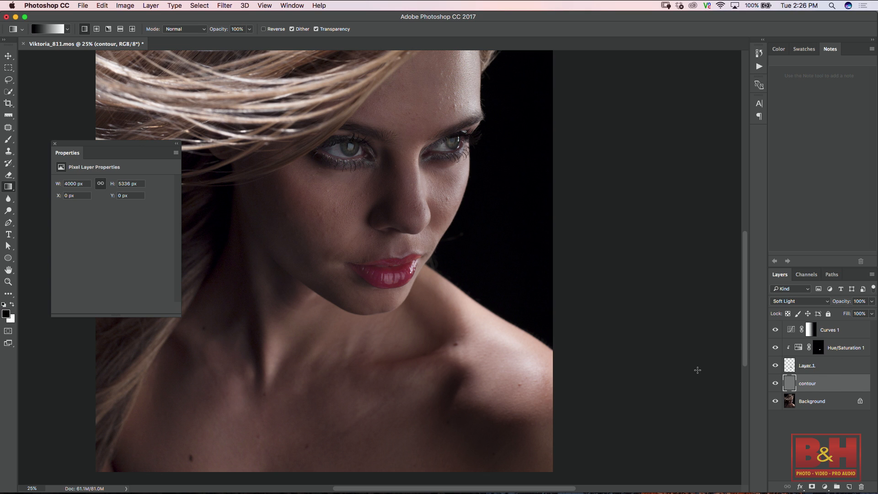
pyautogui.press('super+equal')
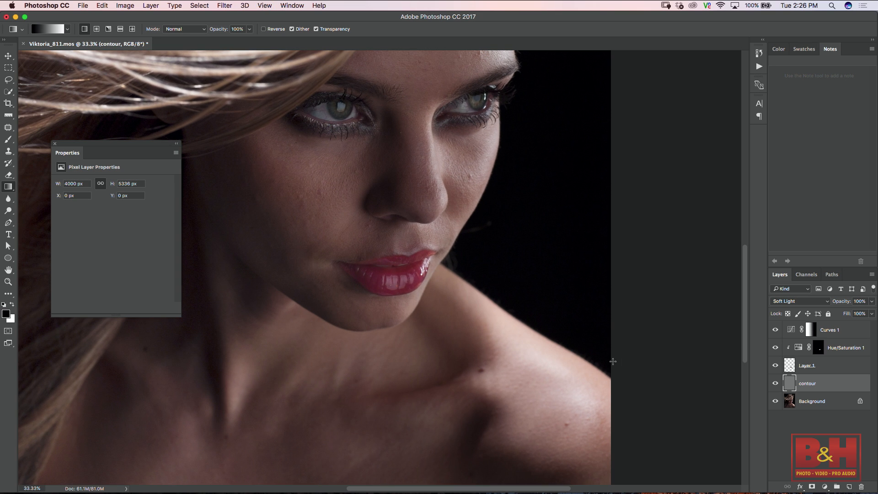
# - Paint black contour shadows on the contour layer with the Brush, along the cheek hollow and down the shadowed side of the nose
pyautogui.press('b')
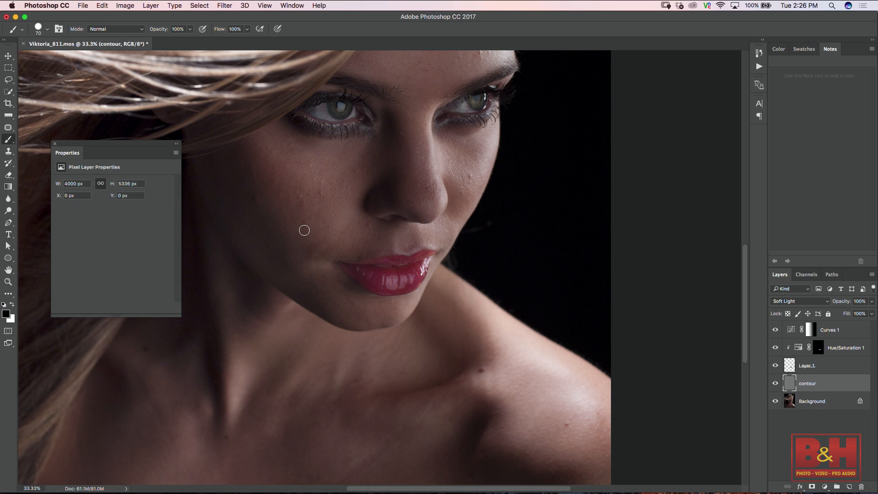
pyautogui.moveTo(239, 140); pyautogui.dragTo(299, 257)
pyautogui.moveTo(388, 114)
pyautogui.mouseDown()
pyautogui.moveTo(387, 181)
pyautogui.moveTo(371, 200)
pyautogui.moveTo(391, 197)
pyautogui.moveTo(395, 129)
pyautogui.mouseUp()
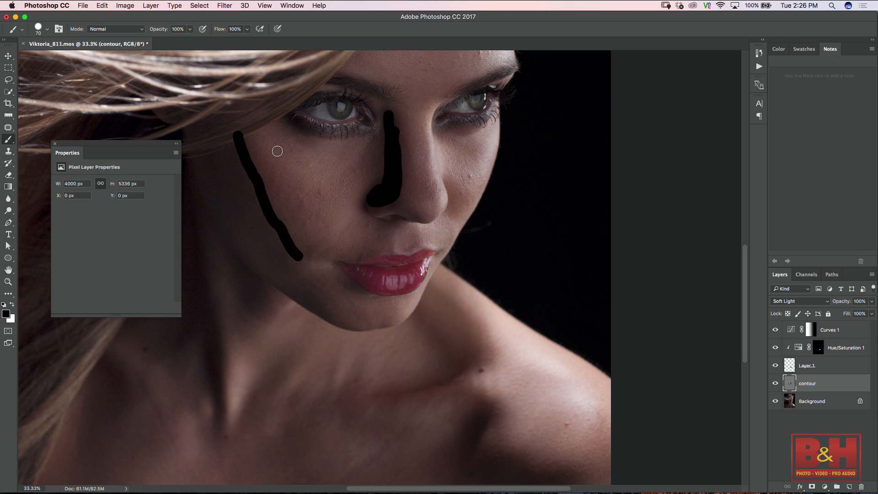
pyautogui.moveTo(235, 144)
pyautogui.mouseDown()
pyautogui.moveTo(238, 171)
pyautogui.moveTo(275, 235)
pyautogui.mouseUp()
pyautogui.moveTo(255, 188); pyautogui.dragTo(295, 263)
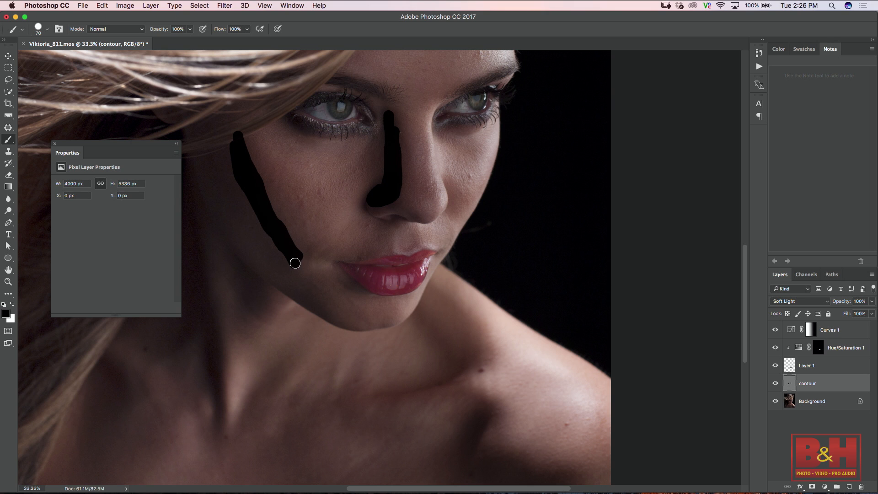
# - Switch the brush to white and paint highlights along the nose bridge and in a triangle on the cheek under the eye
pyautogui.press('x')
pyautogui.moveTo(433, 102); pyautogui.dragTo(441, 199)
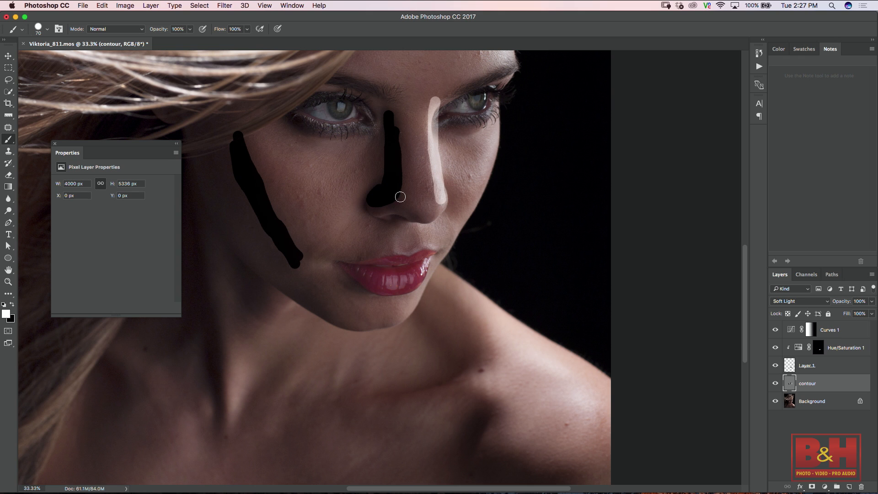
pyautogui.moveTo(290, 156)
pyautogui.mouseDown()
pyautogui.moveTo(332, 227)
pyautogui.moveTo(356, 153)
pyautogui.moveTo(292, 153)
pyautogui.moveTo(332, 198)
pyautogui.moveTo(330, 220)
pyautogui.moveTo(346, 163)
pyautogui.moveTo(325, 163)
pyautogui.moveTo(345, 194)
pyautogui.moveTo(315, 169)
pyautogui.mouseUp()
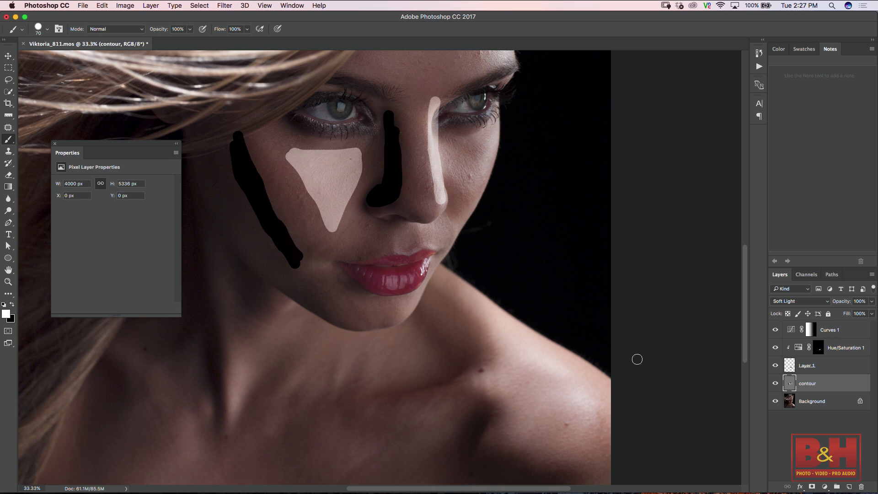
# - Blur the painted contour layer with a Gaussian Blur of 100.1 pixels radius
pyautogui.press('super+0')
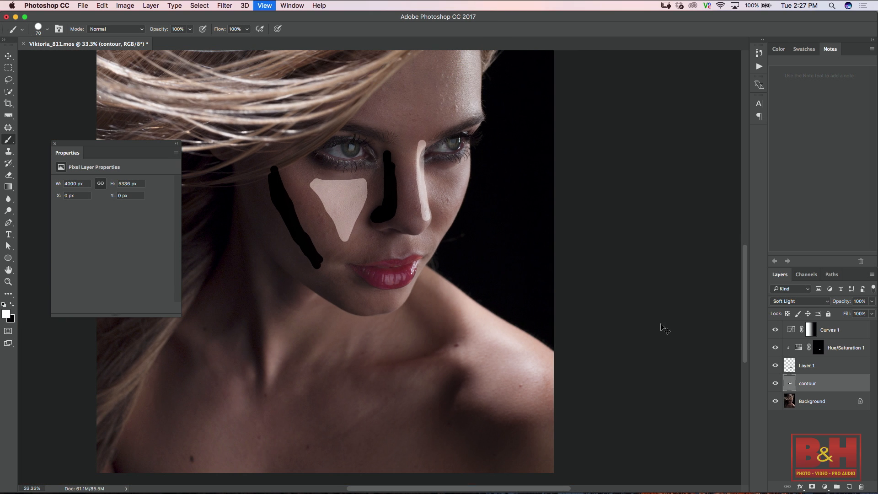
pyautogui.click(224, 5)
pyautogui.moveTo(257, 116)
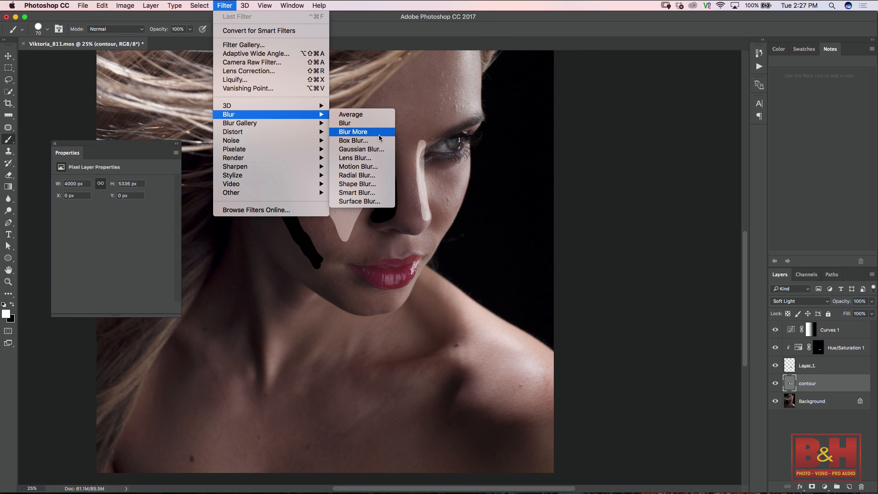
pyautogui.click(382, 149)
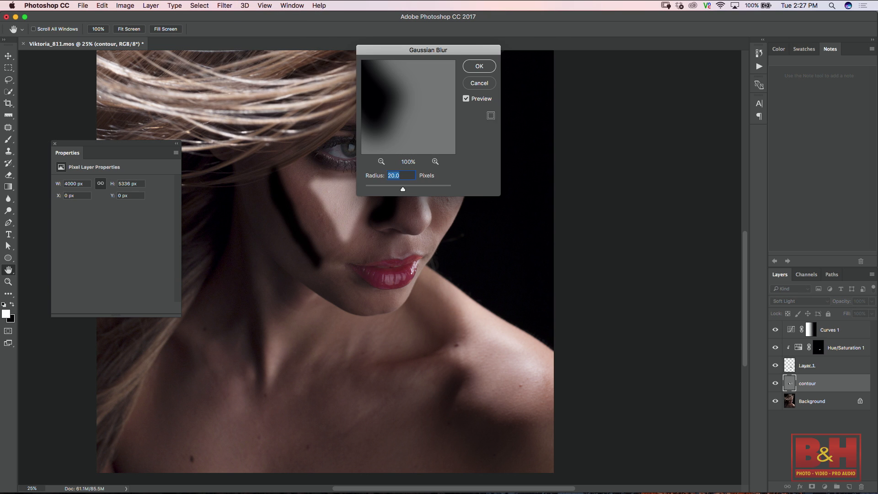
pyautogui.moveTo(461, 52); pyautogui.dragTo(580, 65)
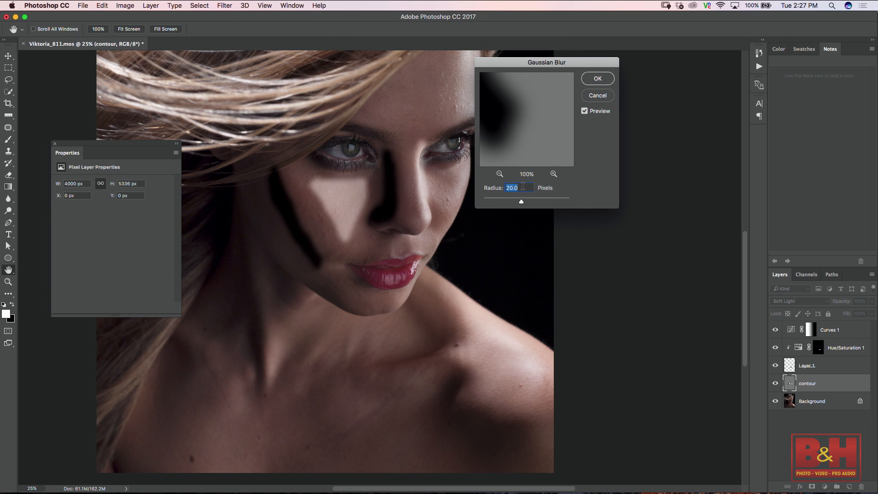
pyautogui.moveTo(522, 202)
pyautogui.mouseDown()
pyautogui.moveTo(547, 198)
pyautogui.moveTo(539, 199)
pyautogui.mouseUp()
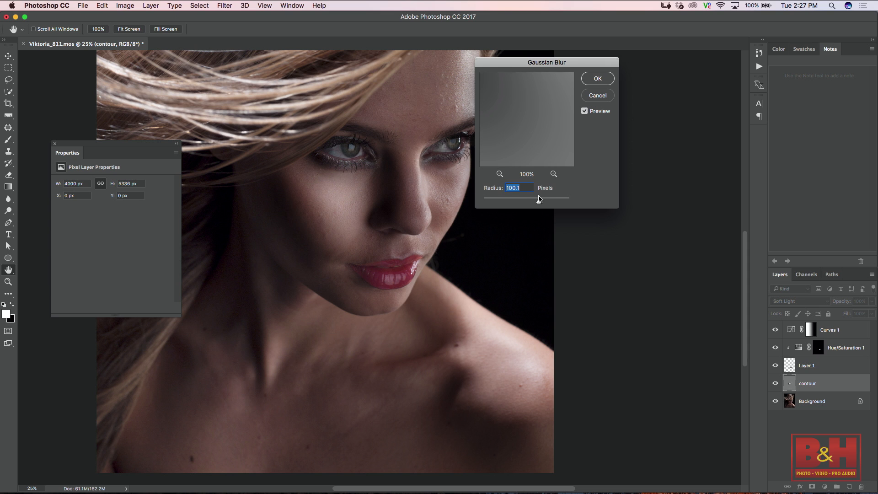
pyautogui.click(604, 78)
# - Lower the contour layer's opacity to about 63% and compare the portrait with the layer shown and hidden
pyautogui.press('b')
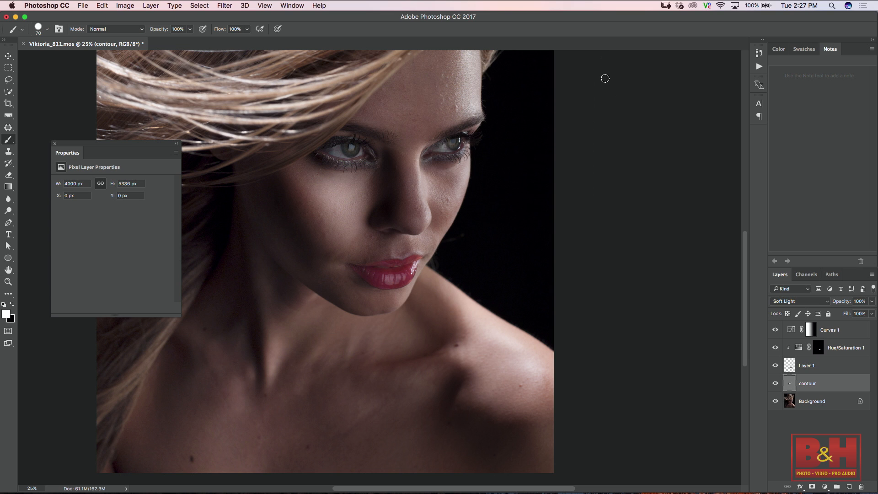
pyautogui.click(872, 301)
pyautogui.moveTo(871, 312); pyautogui.dragTo(853, 312)
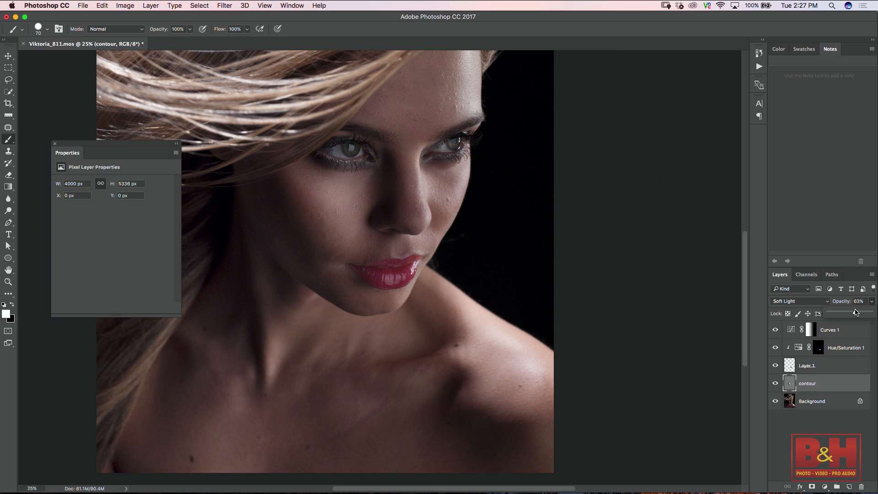
pyautogui.click(776, 384)
pyautogui.click(775, 385)
pyautogui.click(776, 384)
pyautogui.click(776, 384)
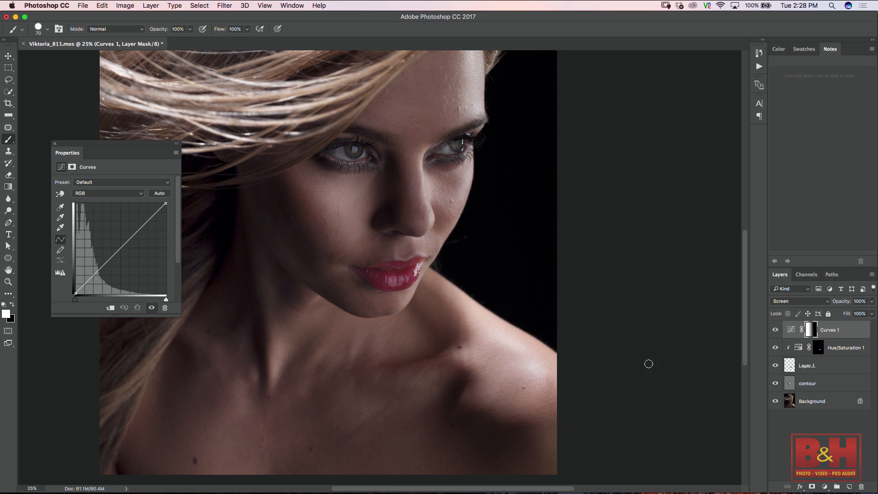
# - Add a Curves adjustment layer at the top of the stack, shape a strong contrast S-curve, and compare the portrait with and without it
pyautogui.click(824, 487)
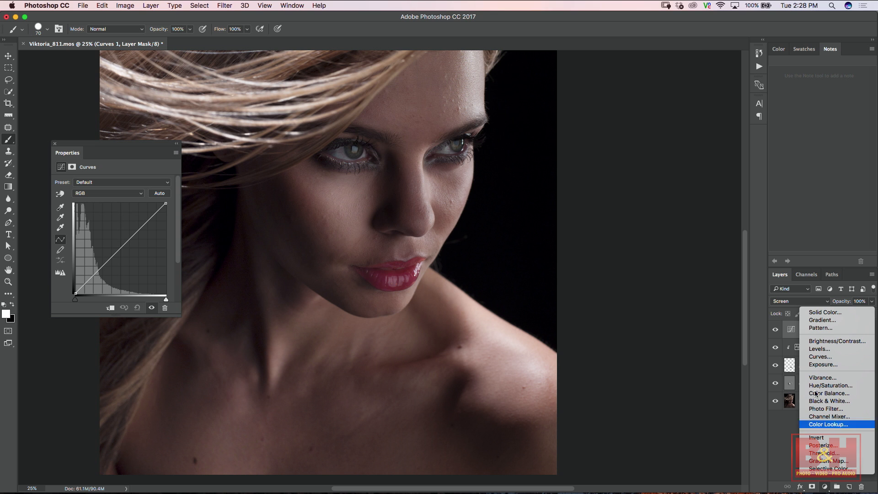
pyautogui.click(819, 357)
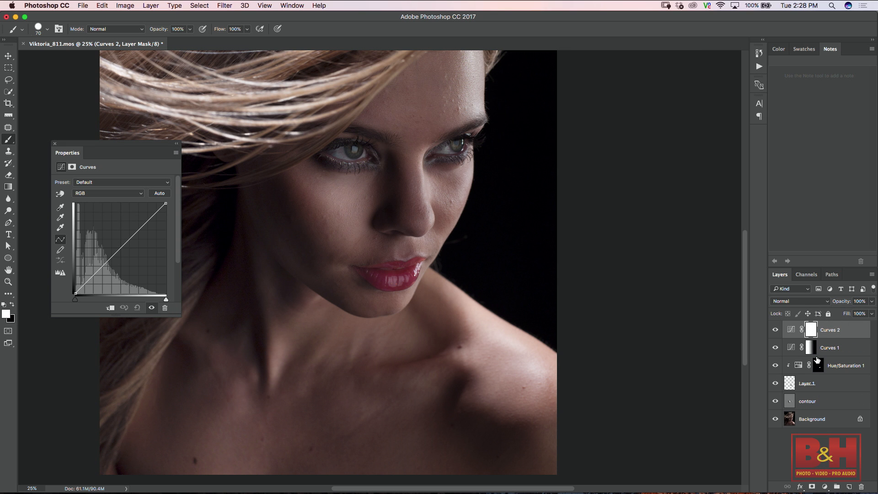
pyautogui.moveTo(142, 221); pyautogui.dragTo(145, 216)
pyautogui.moveTo(93, 268); pyautogui.dragTo(94, 277)
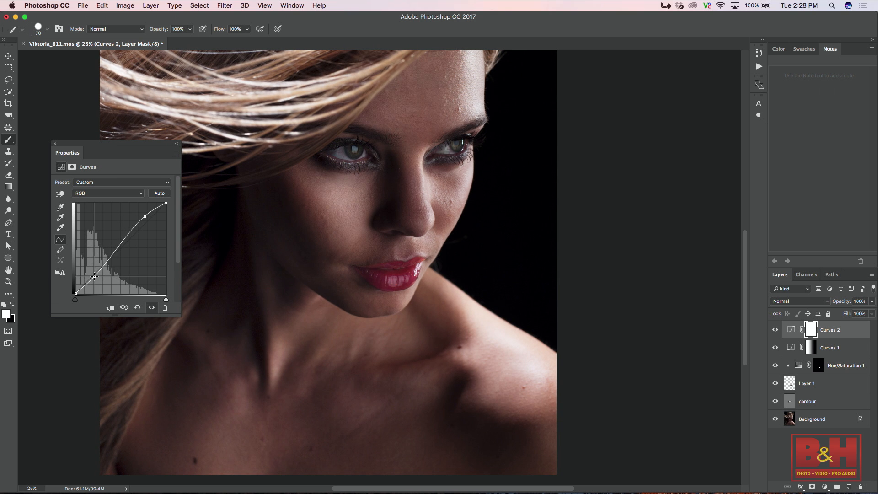
pyautogui.moveTo(144, 216); pyautogui.dragTo(143, 211)
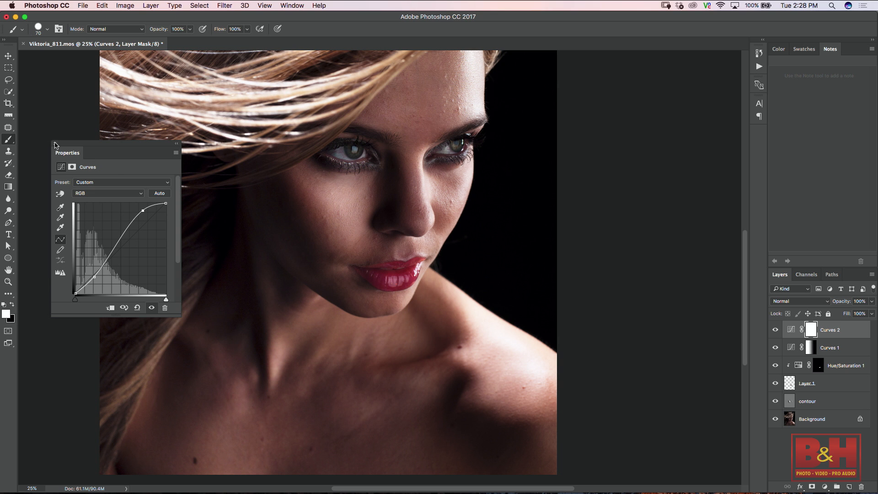
pyautogui.click(776, 330)
pyautogui.click(776, 330)
pyautogui.click(776, 330)
pyautogui.click(776, 330)
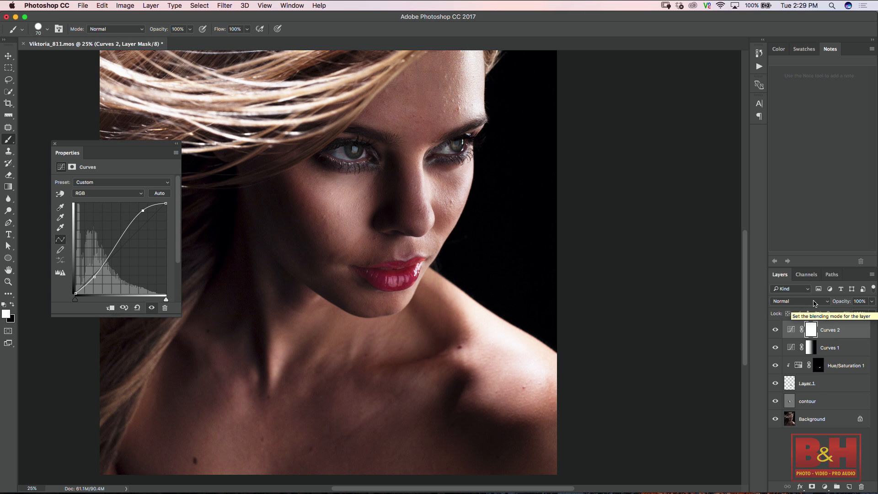
# - Set the contrast Curves layer's blend mode to Luminosity, comparing it against Normal
pyautogui.click(827, 302)
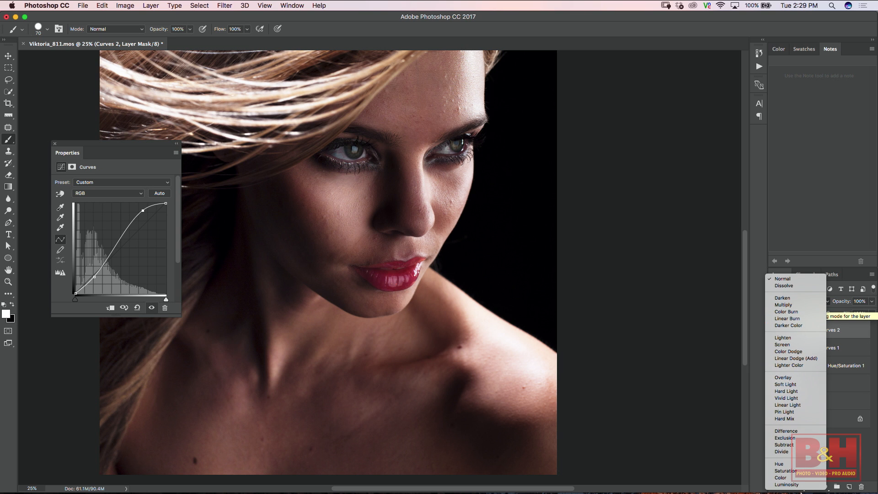
pyautogui.click(801, 484)
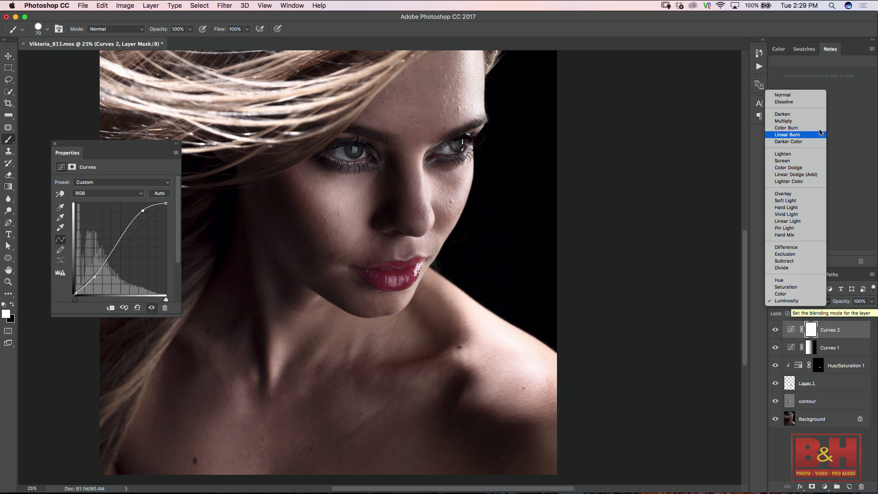
pyautogui.click(813, 94)
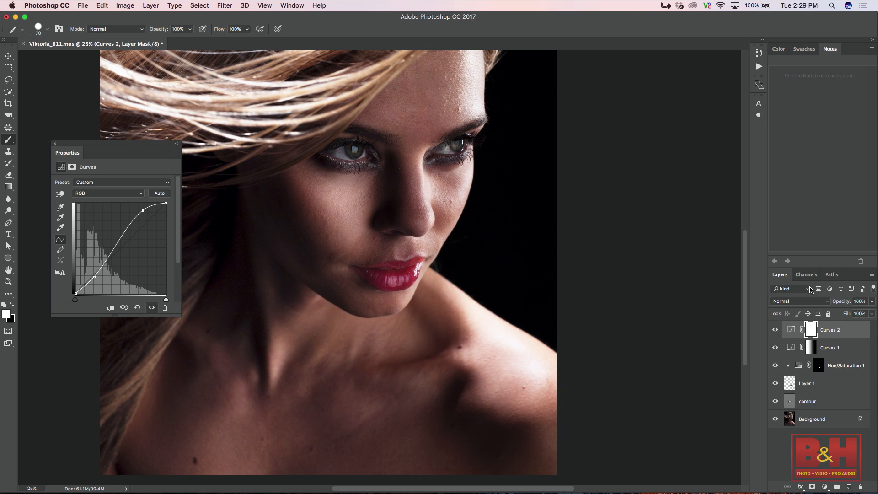
pyautogui.click(823, 301)
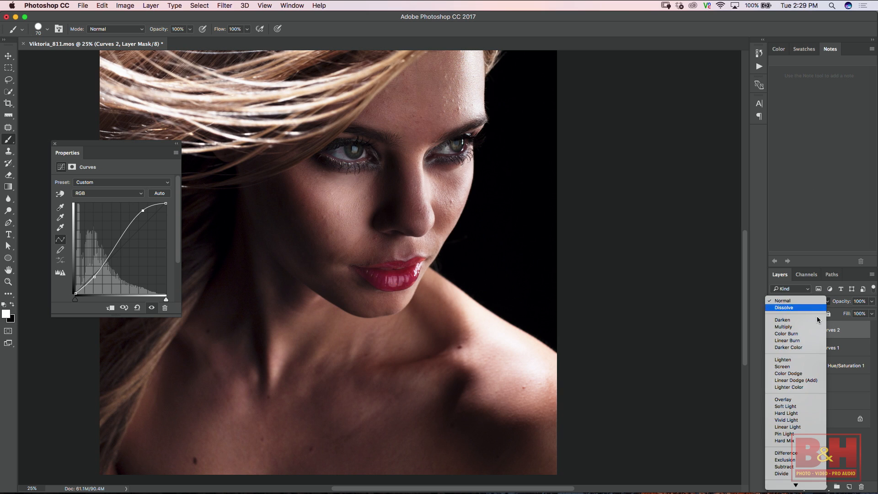
pyautogui.moveTo(798, 486)
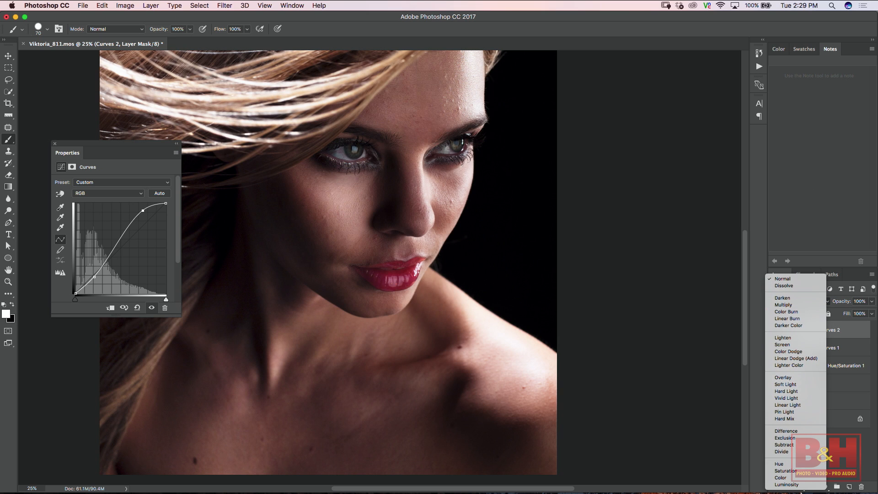
pyautogui.click(798, 486)
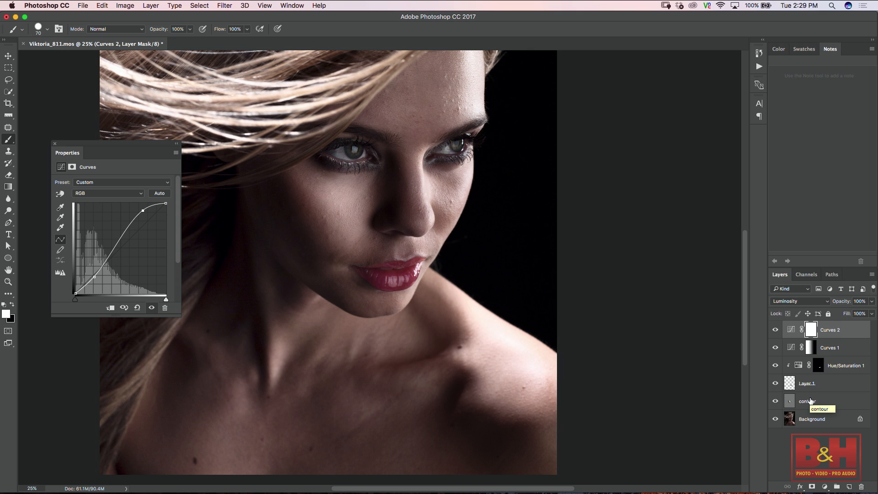
# - Delete the painted contour layer and create an empty layer named contour above the Background
pyautogui.moveTo(837, 403); pyautogui.dragTo(862, 486)
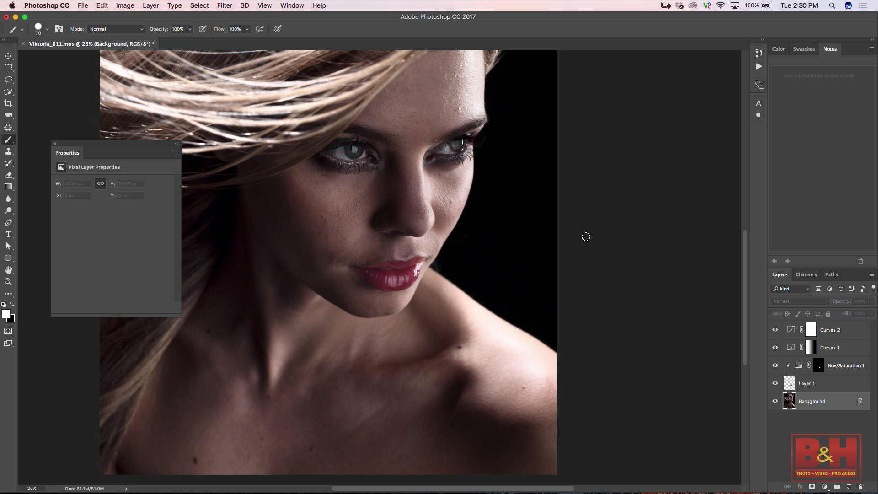
pyautogui.click(151, 5)
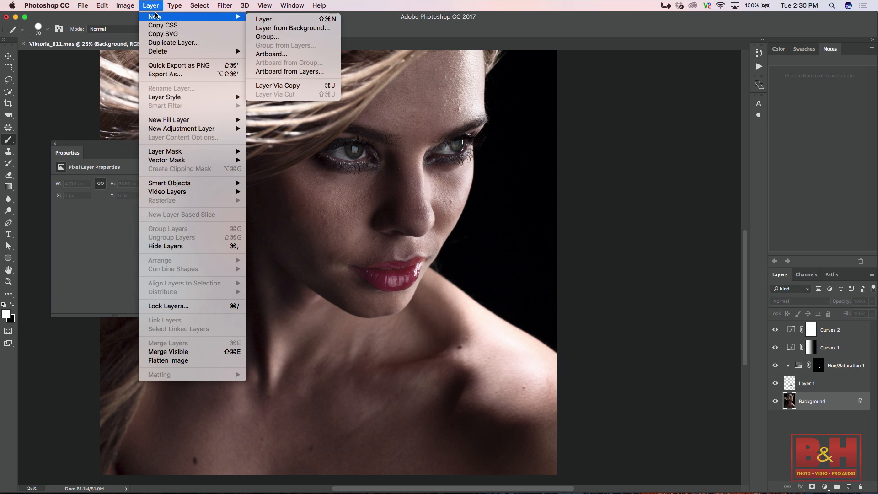
pyautogui.moveTo(237, 17)
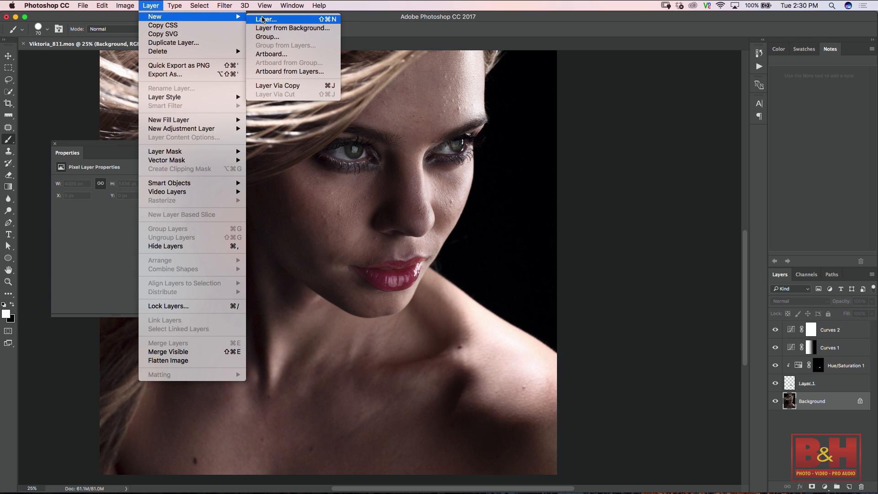
pyautogui.click(280, 19)
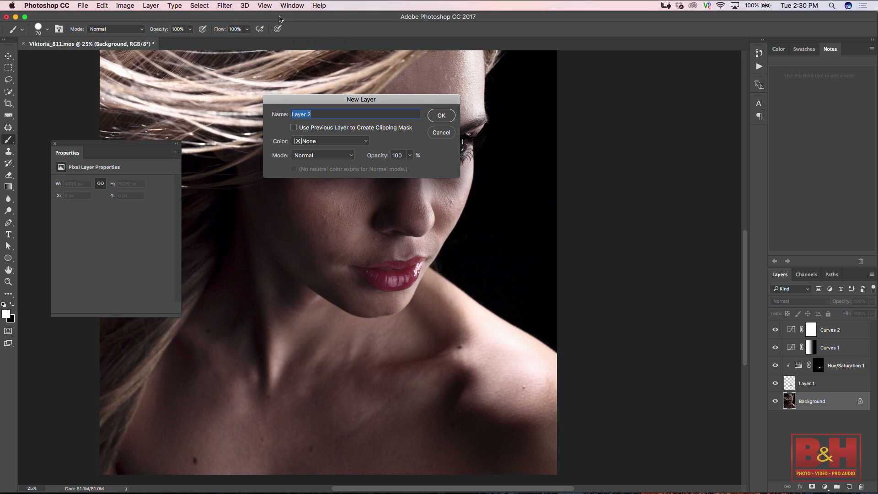
pyautogui.moveTo(383, 101); pyautogui.dragTo(438, 88)
pyautogui.tripleClick(377, 102)
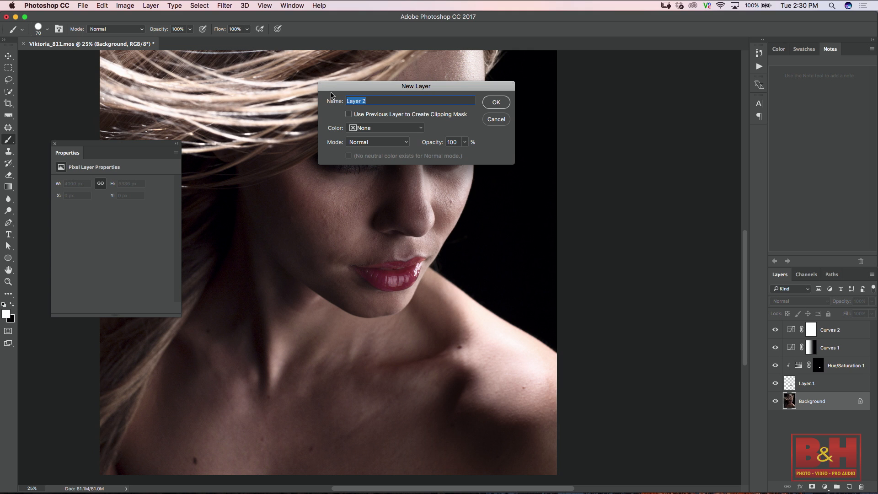
pyautogui.write('contour')
pyautogui.press('Return')
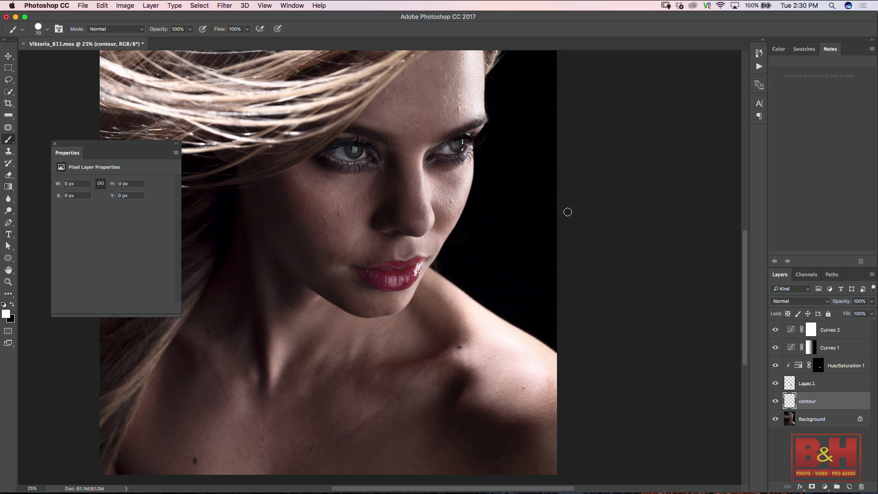
# - Delete the empty contour layer and create a Soft Light layer named contour above the Background, filled with 50% gray
pyautogui.moveTo(842, 404); pyautogui.dragTo(861, 486)
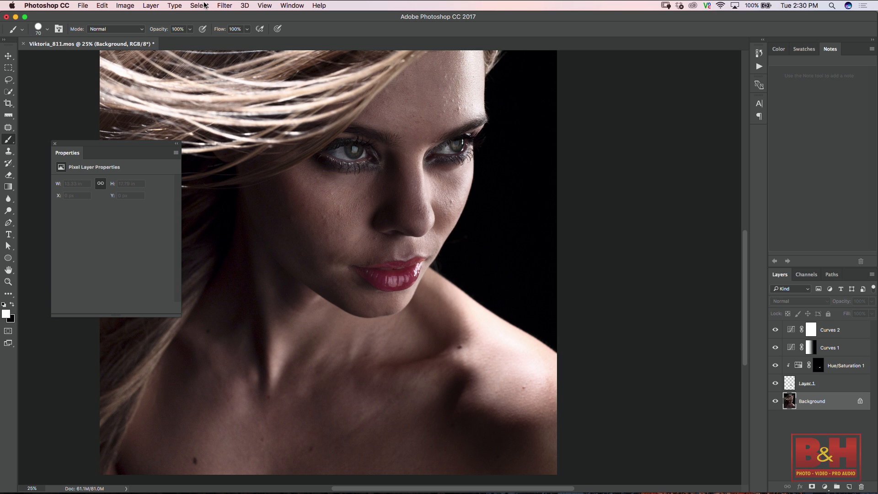
pyautogui.click(151, 5)
pyautogui.moveTo(155, 16)
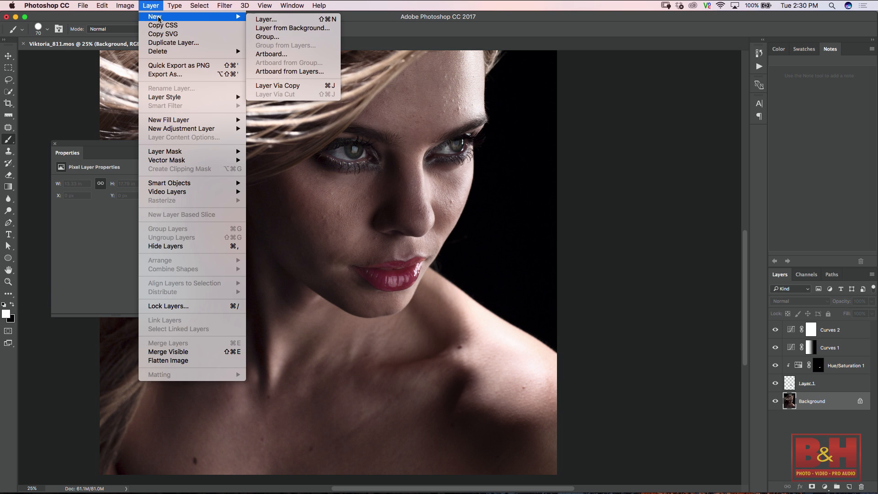
pyautogui.click(272, 21)
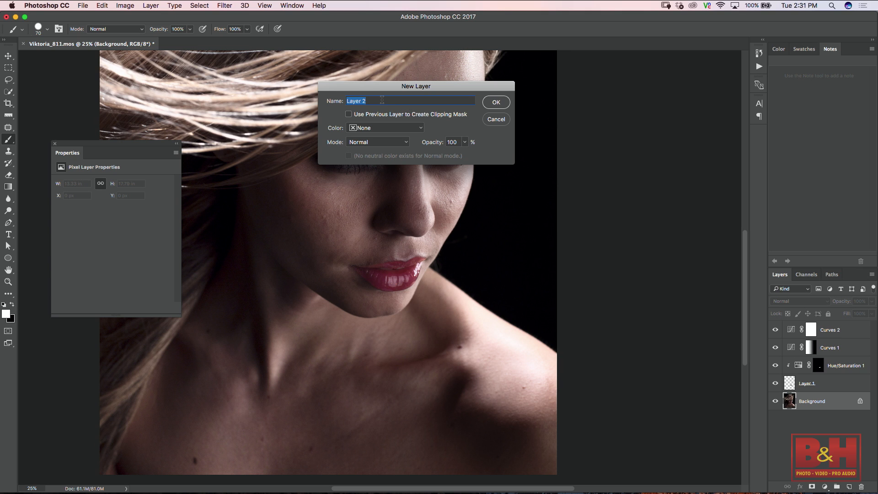
pyautogui.write('contour')
pyautogui.click(407, 143)
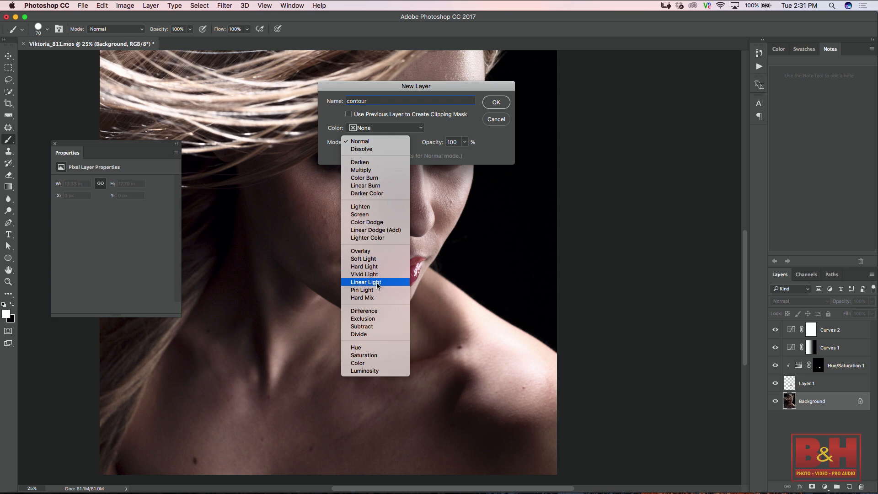
pyautogui.click(375, 258)
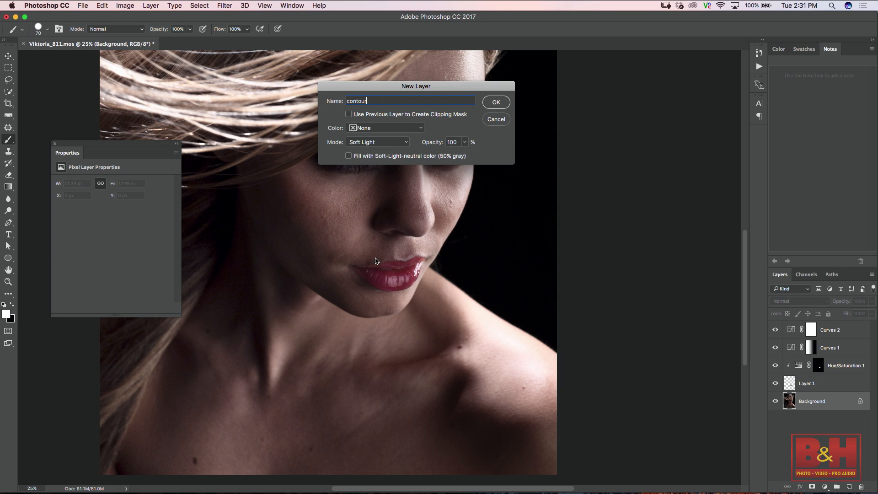
pyautogui.click(349, 157)
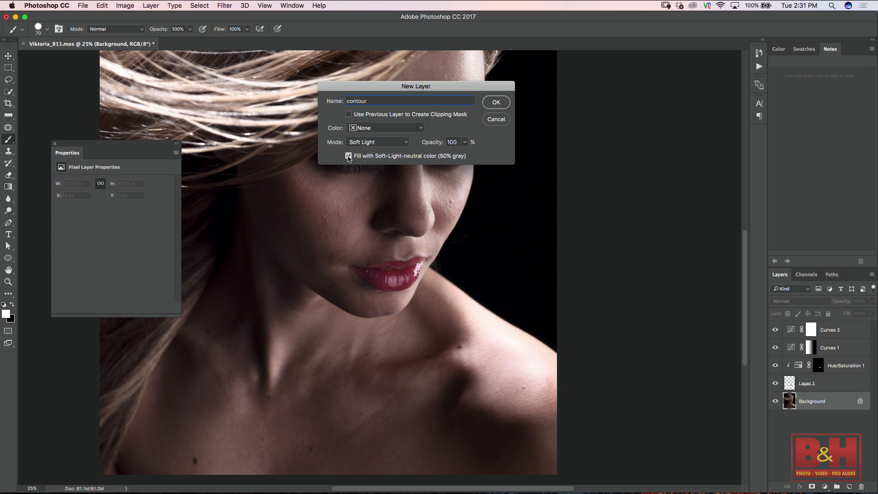
pyautogui.click(497, 102)
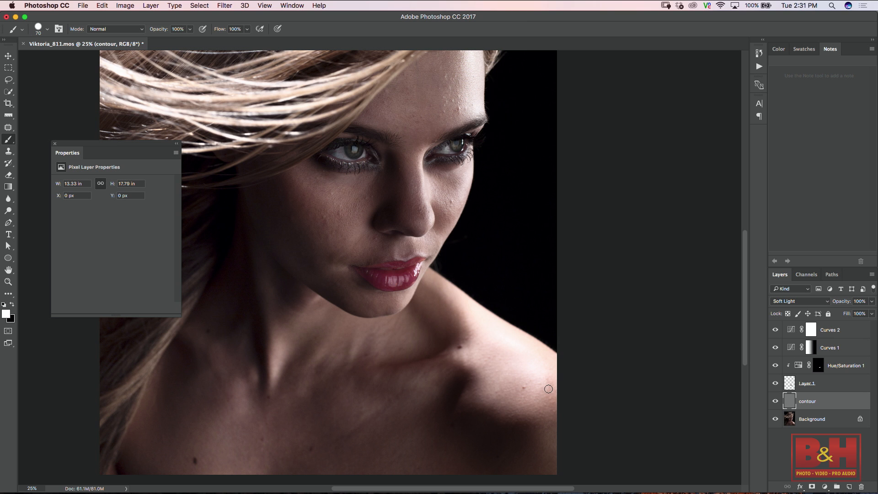
# - Paint solid white highlight shapes on the contour layer over the neck, the cheek below the eye and the nose bridge, undoing a stray shoulder stroke
pyautogui.press('super+plus')
pyautogui.moveTo(422, 220); pyautogui.dragTo(422, 303)
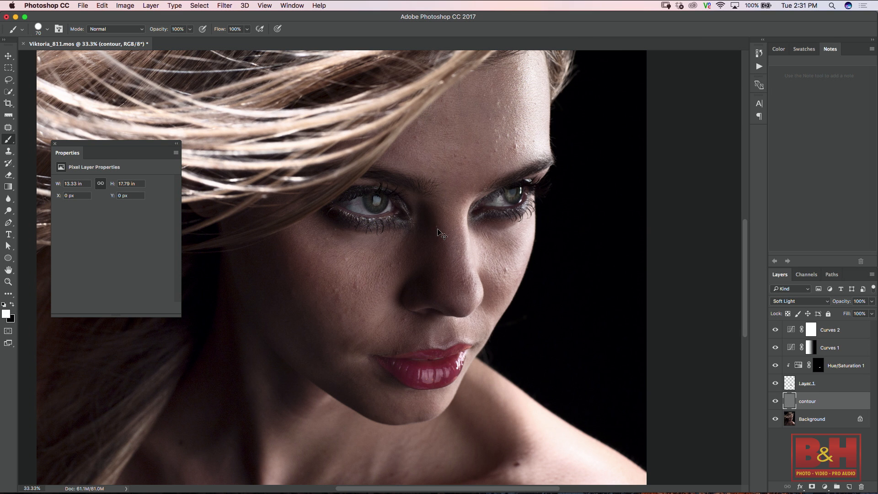
pyautogui.press('super+minus')
pyautogui.moveTo(393, 269); pyautogui.dragTo(397, 209)
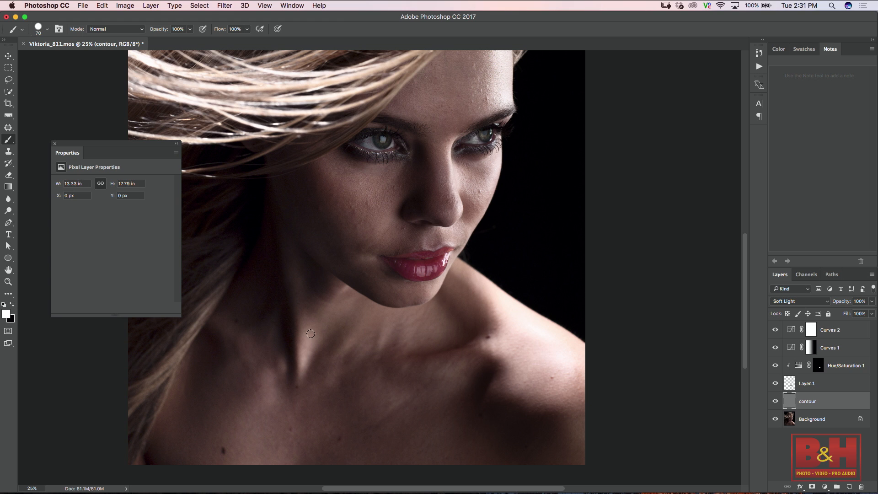
pyautogui.moveTo(303, 328)
pyautogui.mouseDown()
pyautogui.moveTo(301, 373)
pyautogui.moveTo(327, 333)
pyautogui.moveTo(306, 330)
pyautogui.moveTo(309, 354)
pyautogui.moveTo(317, 337)
pyautogui.moveTo(301, 369)
pyautogui.mouseUp()
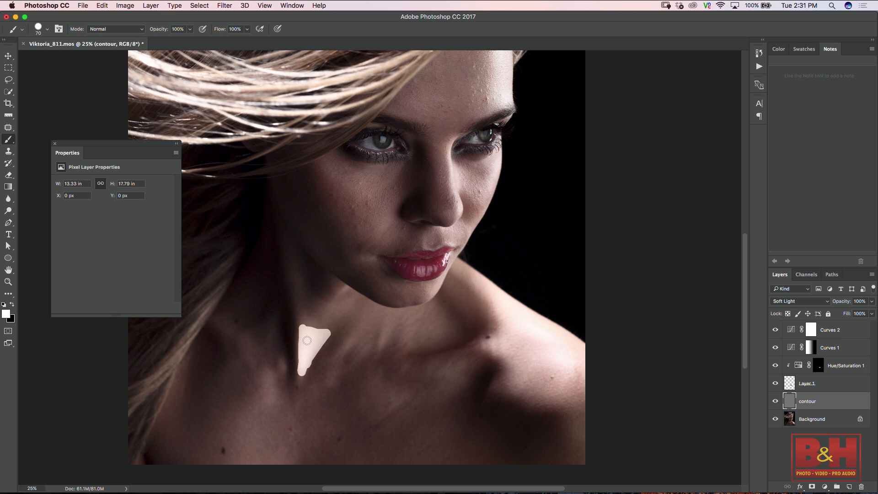
pyautogui.moveTo(486, 341)
pyautogui.mouseDown()
pyautogui.moveTo(504, 364)
pyautogui.moveTo(494, 391)
pyautogui.moveTo(543, 403)
pyautogui.moveTo(564, 394)
pyautogui.mouseUp()
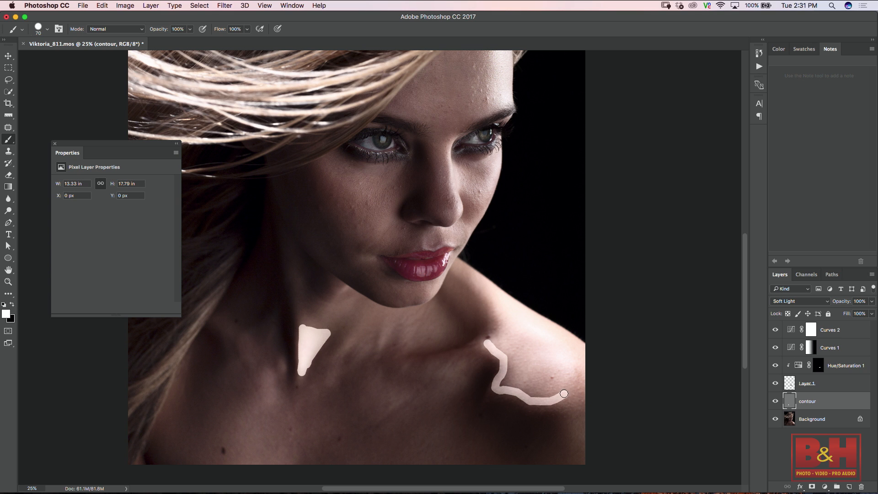
pyautogui.press('super+z')
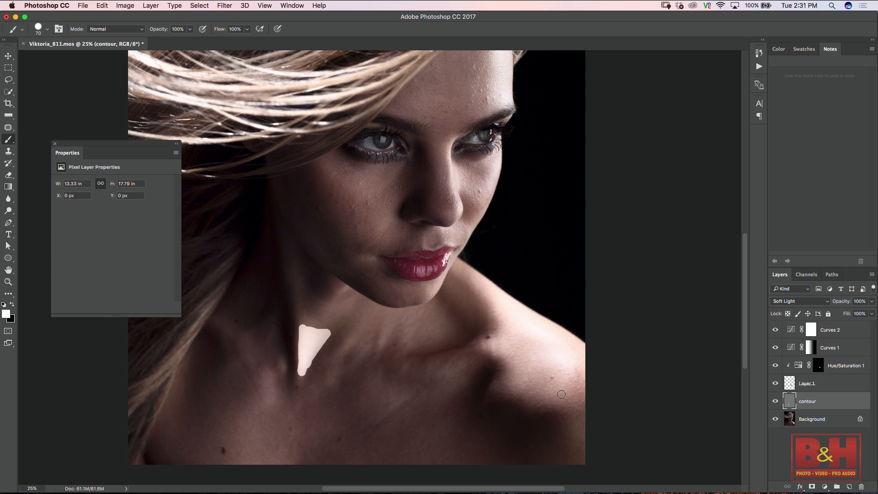
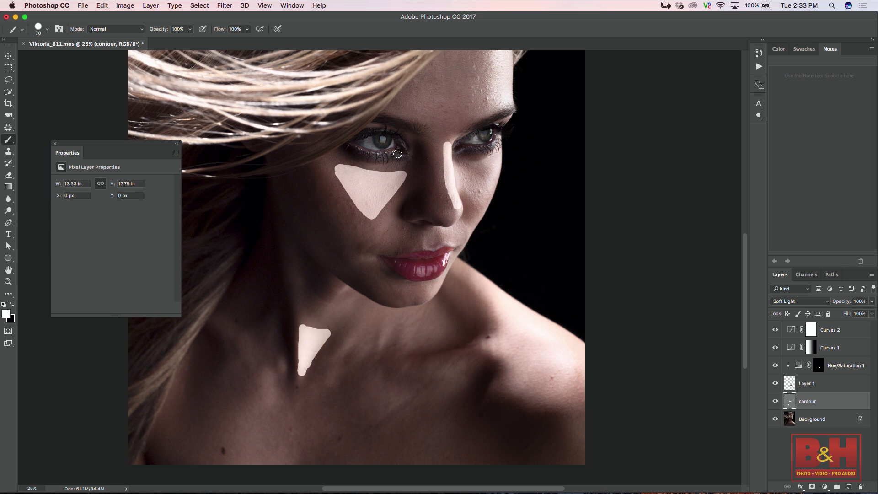
# - Create a Soft Light layer named "contour - black" above the contour layer, filled with 50% gray
pyautogui.click(193, 7)
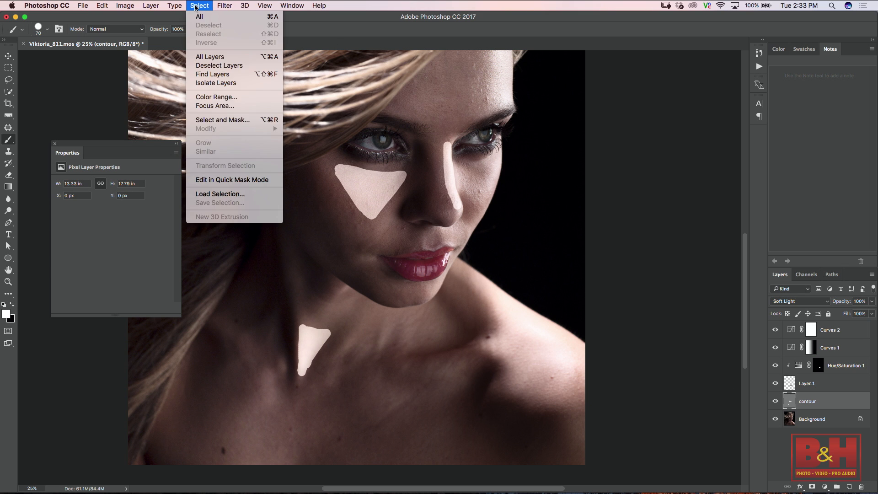
pyautogui.moveTo(219, 21)
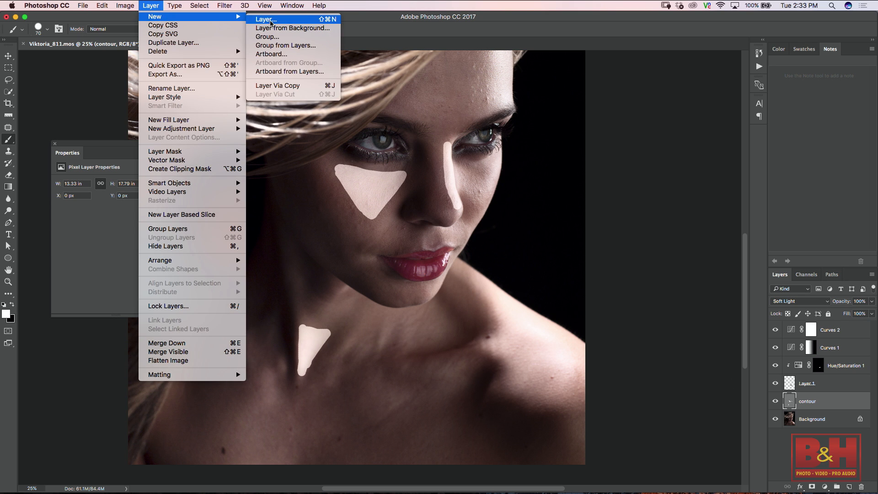
pyautogui.click(271, 21)
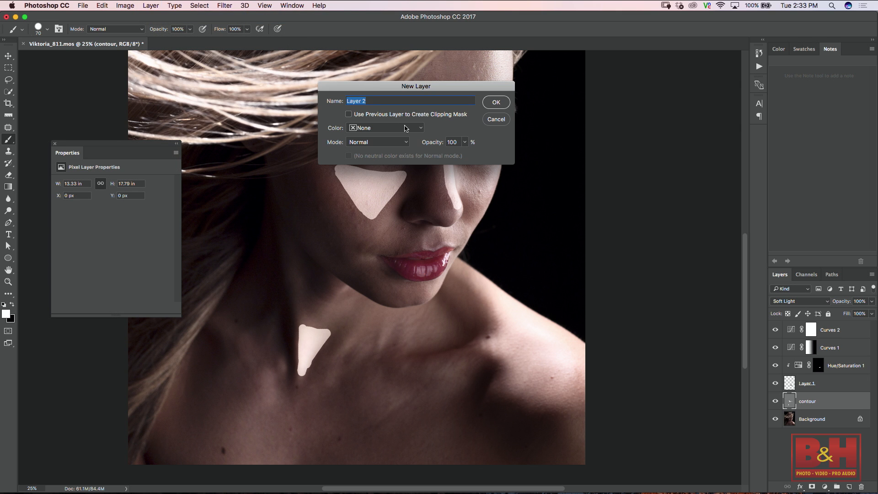
pyautogui.write('contour 0- black')
pyautogui.click(402, 144)
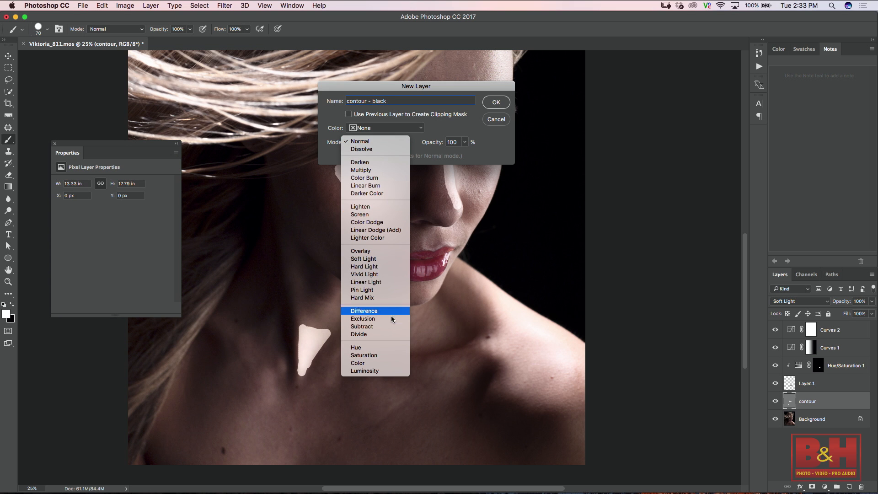
pyautogui.click(384, 259)
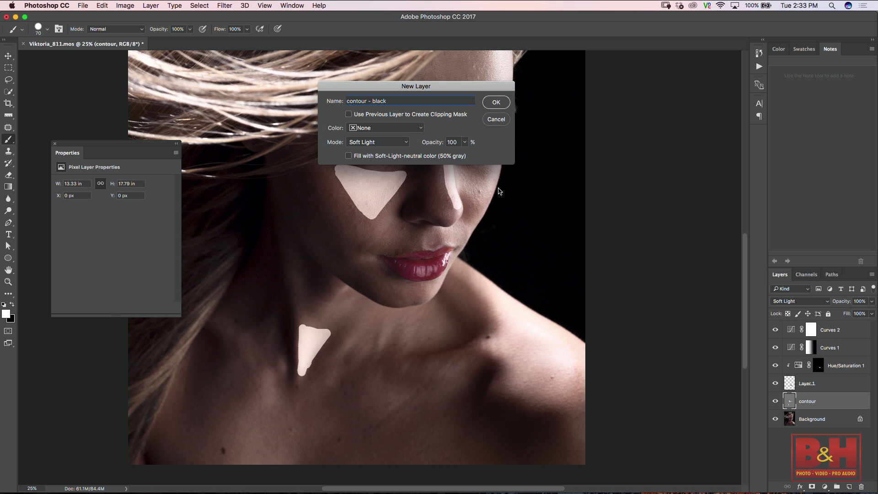
pyautogui.click(348, 156)
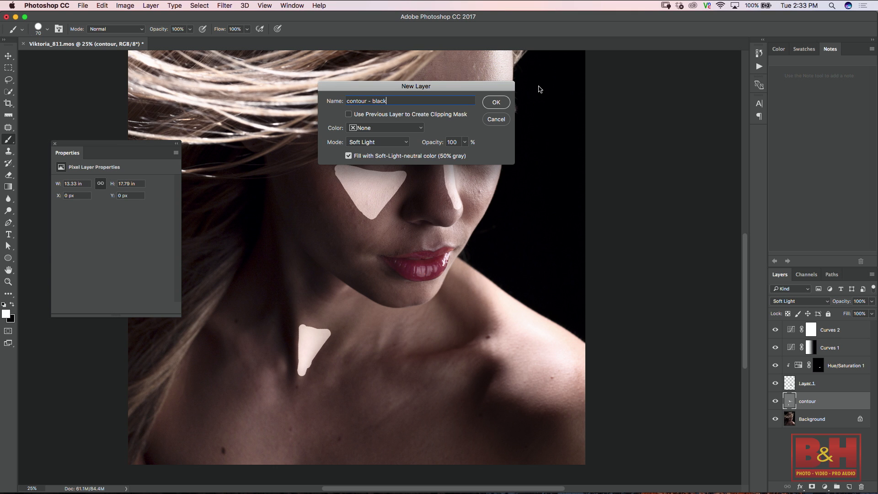
pyautogui.click(497, 103)
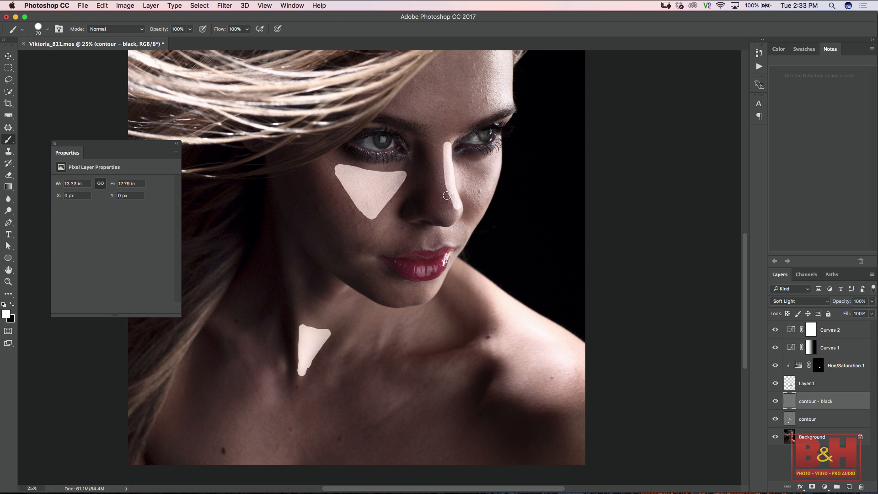
# - Paint solid black shadow shapes on the contour - black layer along the neck beside the hair, both shoulders and the area beside the jaw
pyautogui.press('x')
pyautogui.moveTo(215, 345)
pyautogui.mouseDown()
pyautogui.moveTo(195, 385)
pyautogui.moveTo(209, 339)
pyautogui.moveTo(203, 361)
pyautogui.mouseUp()
pyautogui.moveTo(270, 241)
pyautogui.mouseDown()
pyautogui.moveTo(268, 342)
pyautogui.moveTo(231, 305)
pyautogui.moveTo(264, 227)
pyautogui.moveTo(247, 300)
pyautogui.moveTo(267, 233)
pyautogui.moveTo(251, 335)
pyautogui.moveTo(259, 289)
pyautogui.moveTo(267, 320)
pyautogui.moveTo(257, 293)
pyautogui.moveTo(249, 321)
pyautogui.moveTo(240, 310)
pyautogui.moveTo(250, 265)
pyautogui.moveTo(245, 300)
pyautogui.moveTo(269, 327)
pyautogui.moveTo(229, 312)
pyautogui.moveTo(241, 295)
pyautogui.moveTo(253, 321)
pyautogui.moveTo(233, 319)
pyautogui.mouseUp()
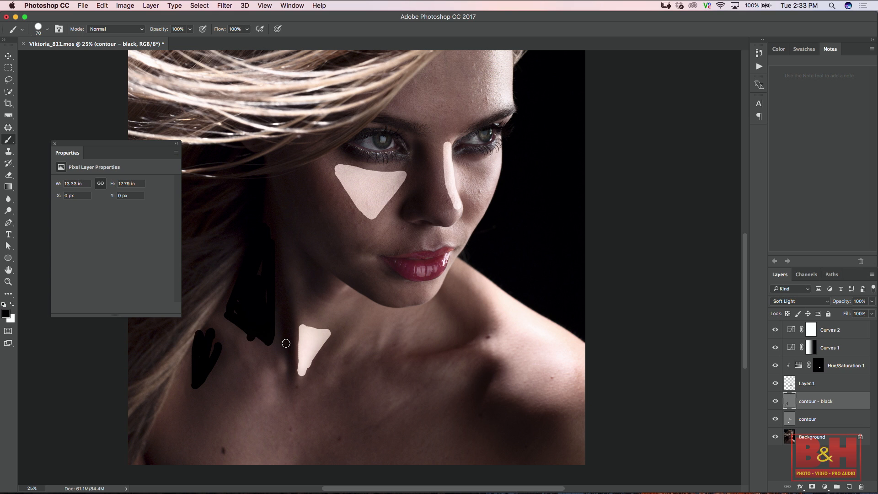
pyautogui.moveTo(442, 295)
pyautogui.mouseDown()
pyautogui.moveTo(472, 329)
pyautogui.moveTo(490, 330)
pyautogui.moveTo(486, 312)
pyautogui.moveTo(444, 278)
pyautogui.moveTo(479, 333)
pyautogui.moveTo(461, 299)
pyautogui.moveTo(481, 314)
pyautogui.moveTo(447, 286)
pyautogui.moveTo(486, 324)
pyautogui.mouseUp()
pyautogui.moveTo(493, 368)
pyautogui.mouseDown()
pyautogui.moveTo(475, 410)
pyautogui.moveTo(489, 373)
pyautogui.moveTo(473, 405)
pyautogui.mouseUp()
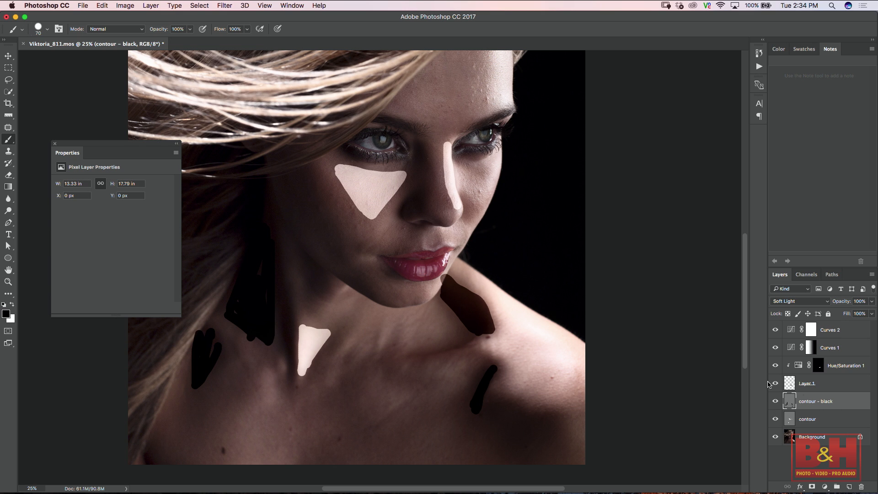
# - Add layer masks to the contour and contour - black layers and mask the black patch away from the chin's edge
pyautogui.click(833, 423)
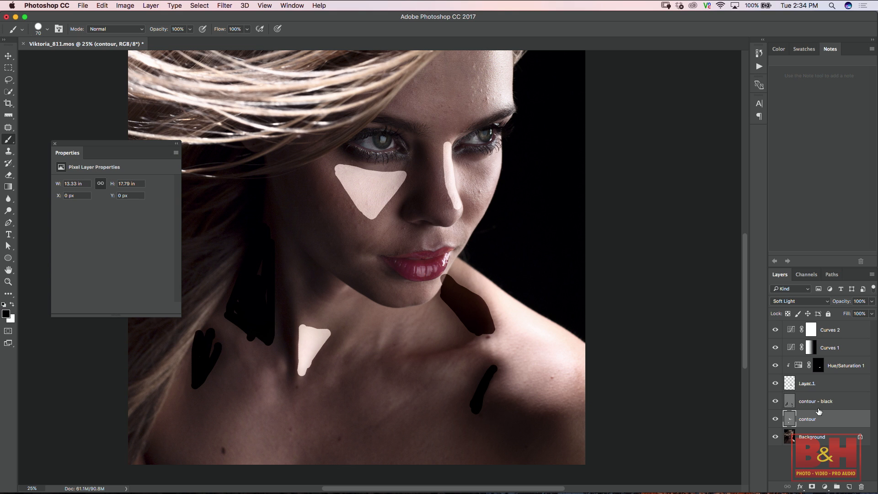
pyautogui.click(812, 488)
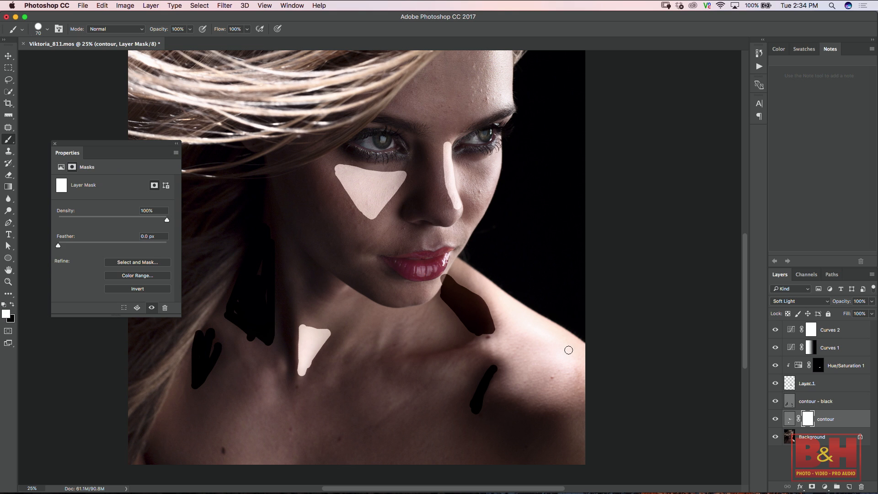
pyautogui.press('super+equal')
pyautogui.moveTo(624, 294); pyautogui.dragTo(573, 243)
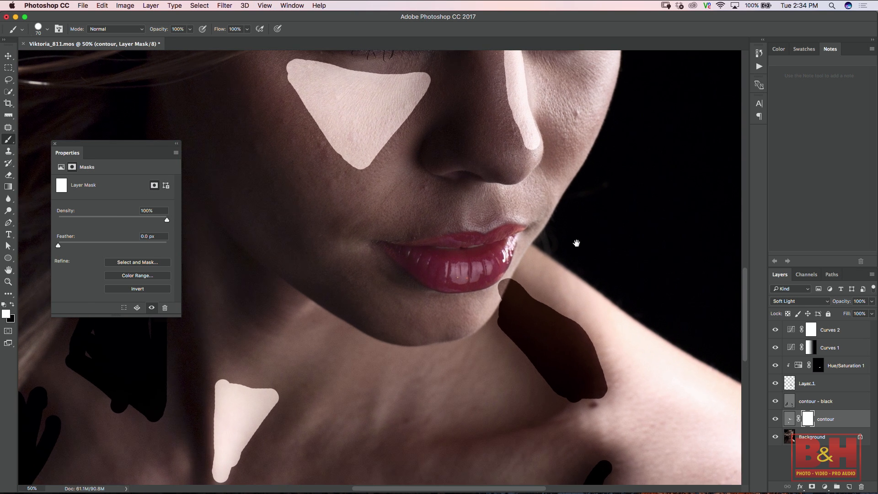
pyautogui.click(836, 402)
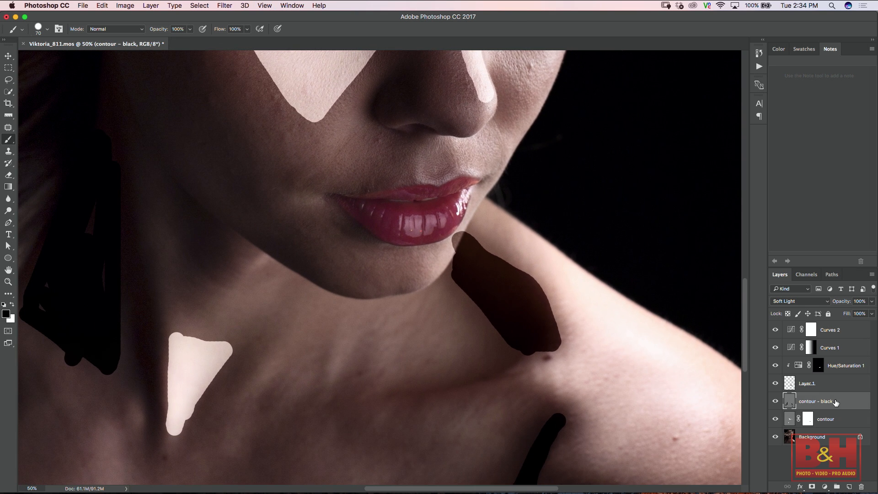
pyautogui.click(812, 486)
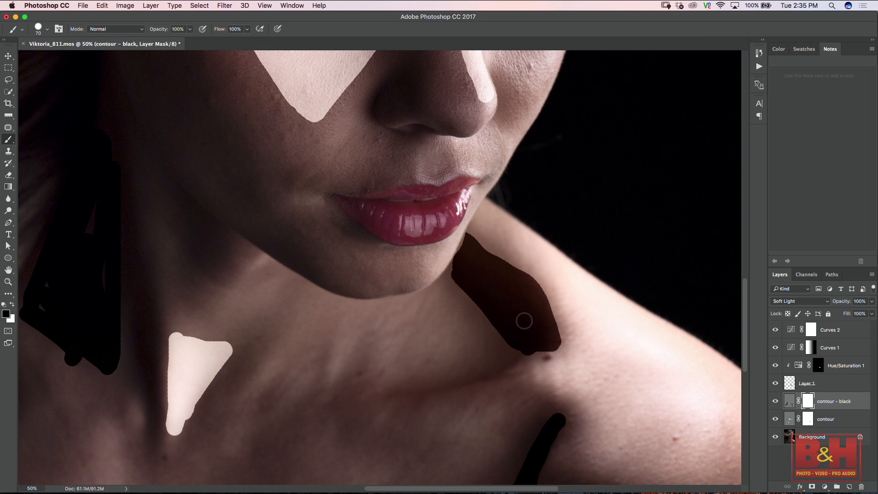
# - Apply a Gaussian Blur with a 100.1 pixel radius to the white highlight shapes on the contour layer
pyautogui.press('super+minus')
pyautogui.press('super+minus')
pyautogui.press('super+minus')
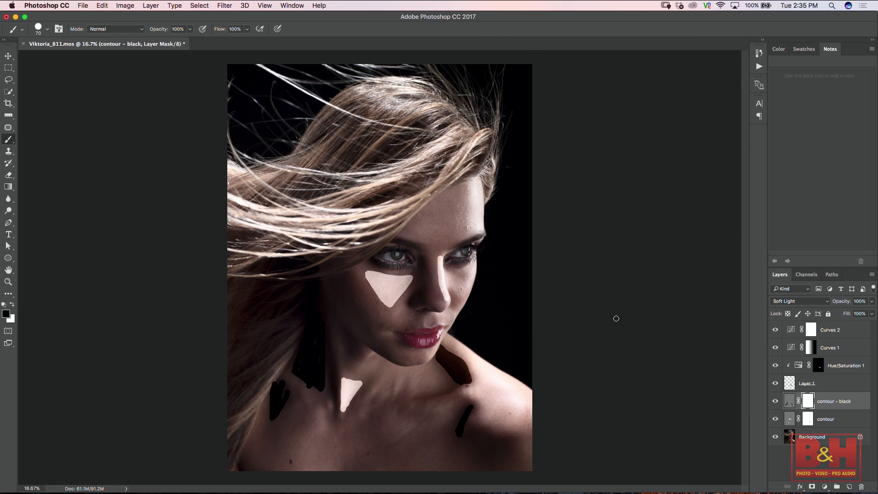
pyautogui.click(838, 421)
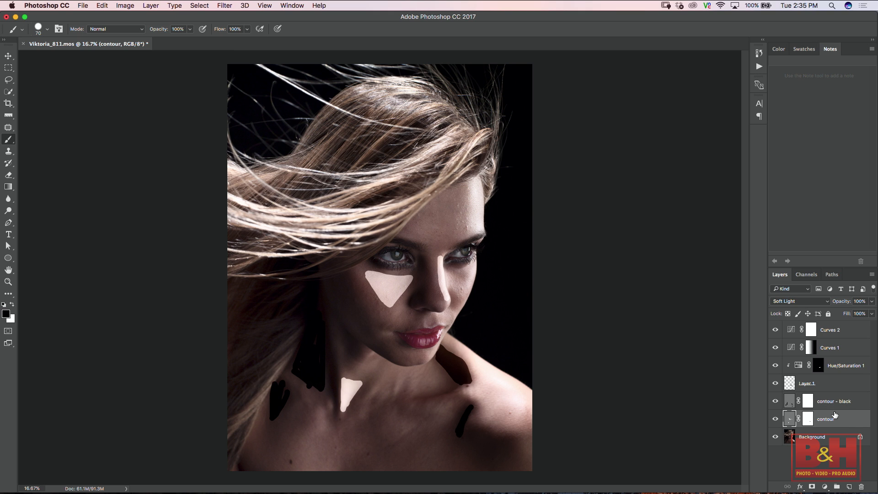
pyautogui.click(225, 6)
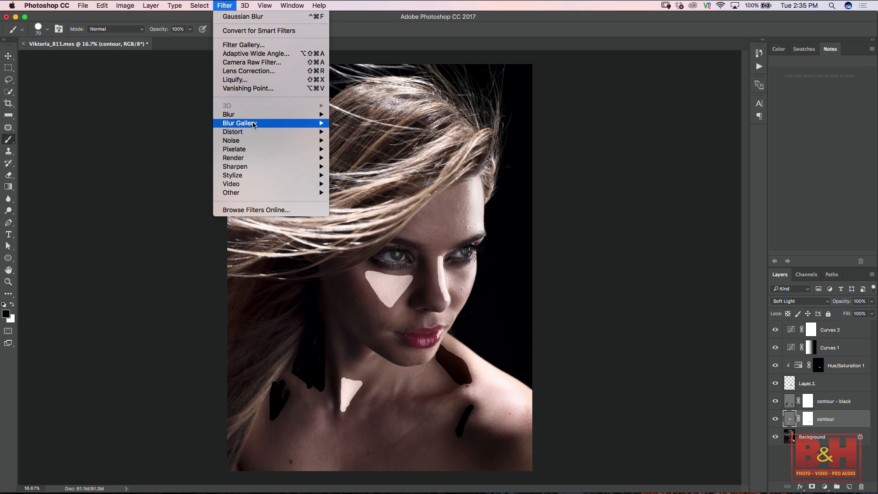
pyautogui.moveTo(252, 115)
pyautogui.click(361, 149)
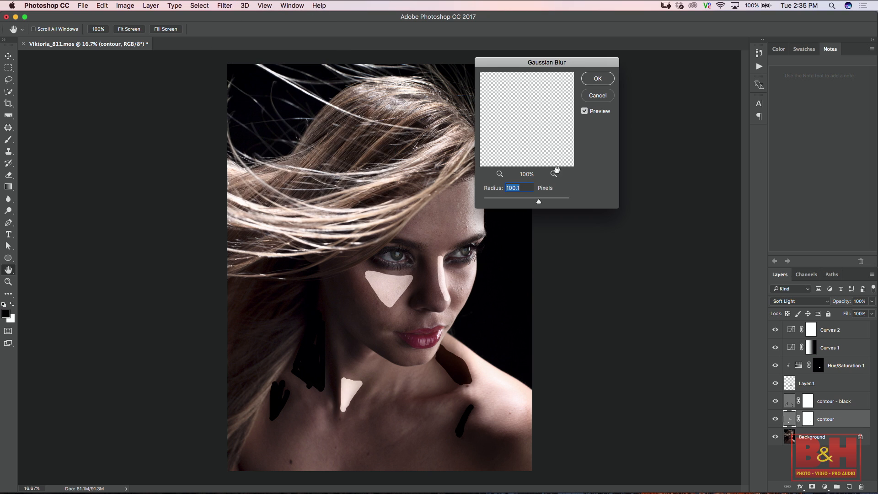
pyautogui.click(603, 80)
# - Repeat the same Gaussian Blur on the black shadow shapes of the contour - black layer
pyautogui.click(846, 403)
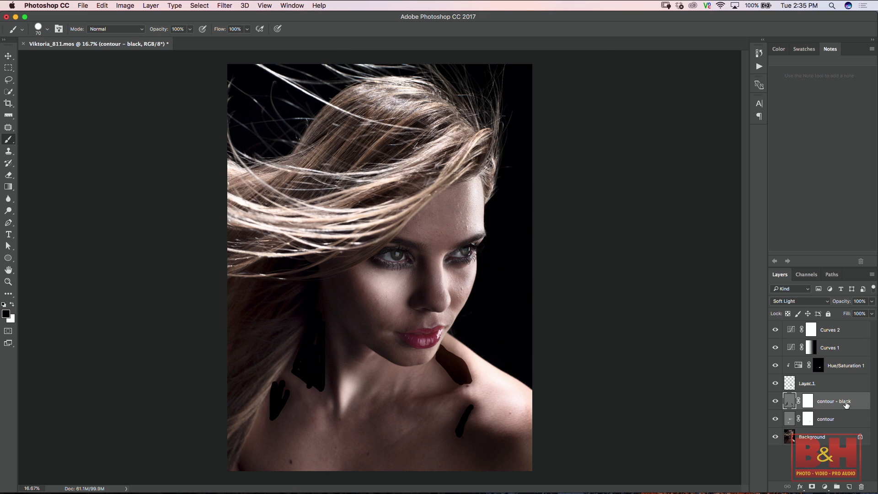
pyautogui.click(223, 6)
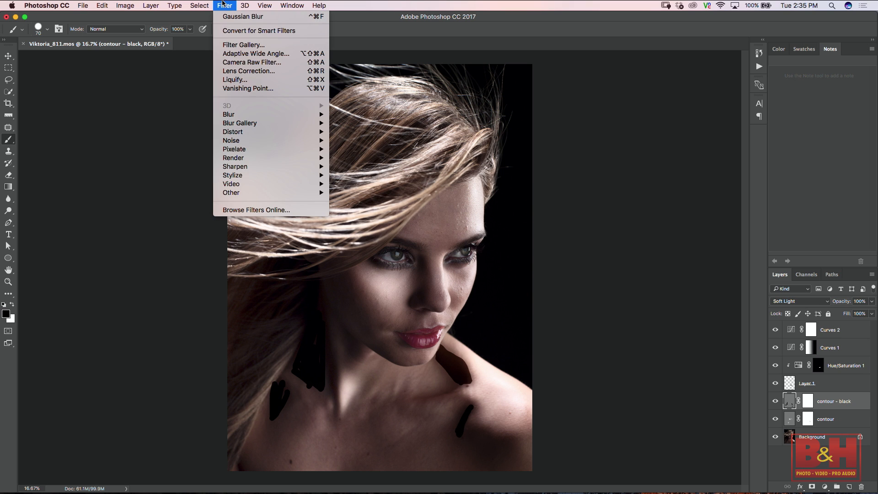
pyautogui.click(240, 17)
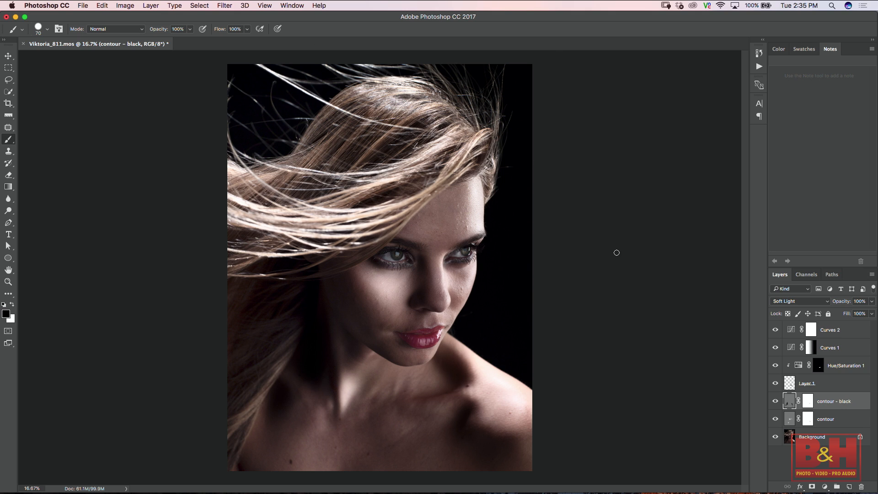
# - Lower the opacity of the contour layer to 47%
pyautogui.click(843, 420)
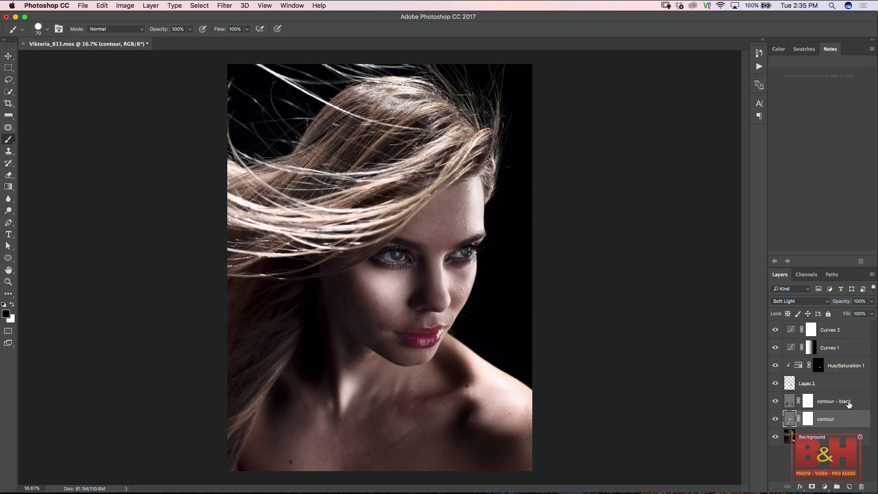
pyautogui.click(872, 302)
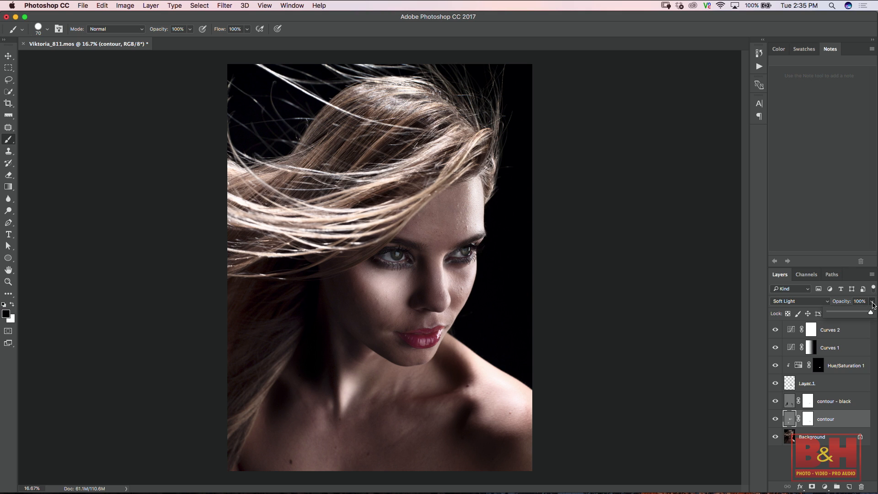
pyautogui.moveTo(872, 314); pyautogui.dragTo(850, 315)
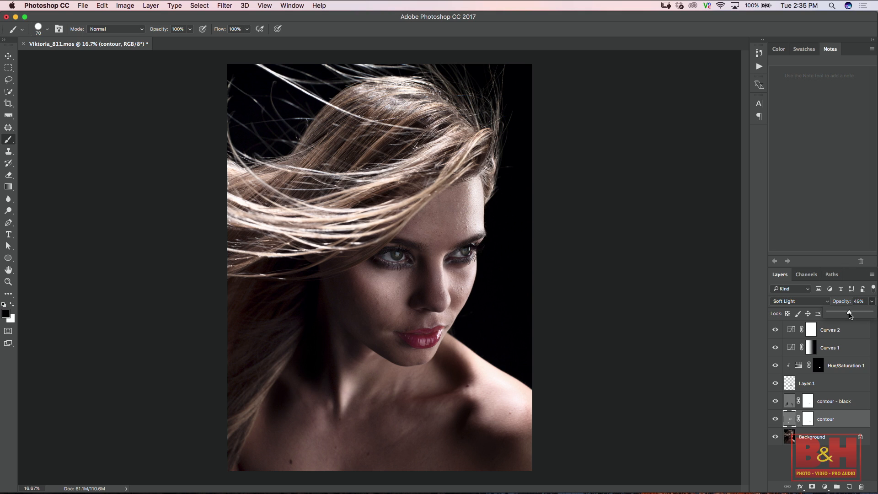
# - Compare the portrait with the contour - black layer hidden and shown to judge its shading
pyautogui.click(776, 402)
pyautogui.click(776, 401)
pyautogui.click(776, 401)
pyautogui.click(776, 402)
pyautogui.click(776, 402)
pyautogui.click(776, 402)
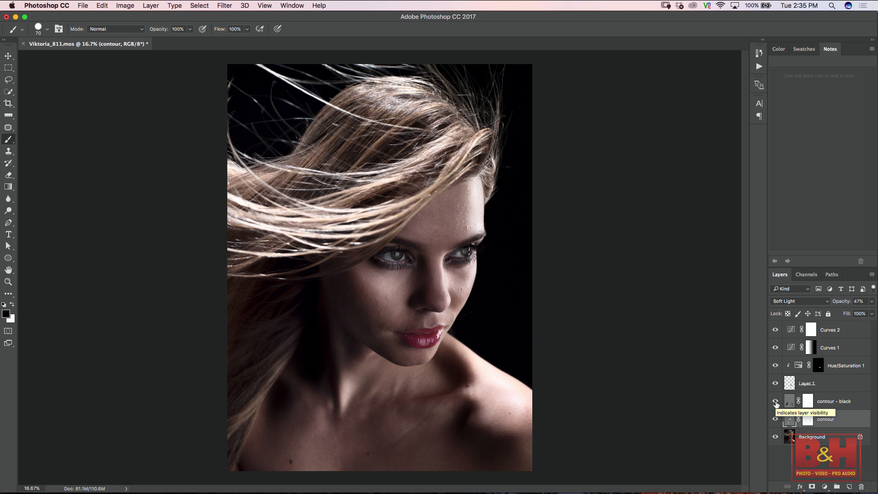
# - Delete all layers above the Background, including the Curves, Hue/Saturation, lips and contour layers
pyautogui.press('super+minus')
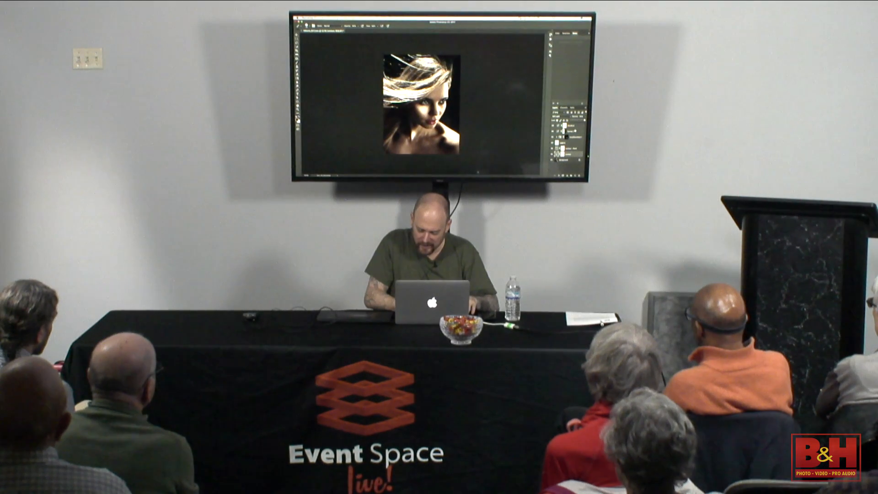
pyautogui.keyDown('shift'); pyautogui.click(576, 126); pyautogui.keyUp('shift')
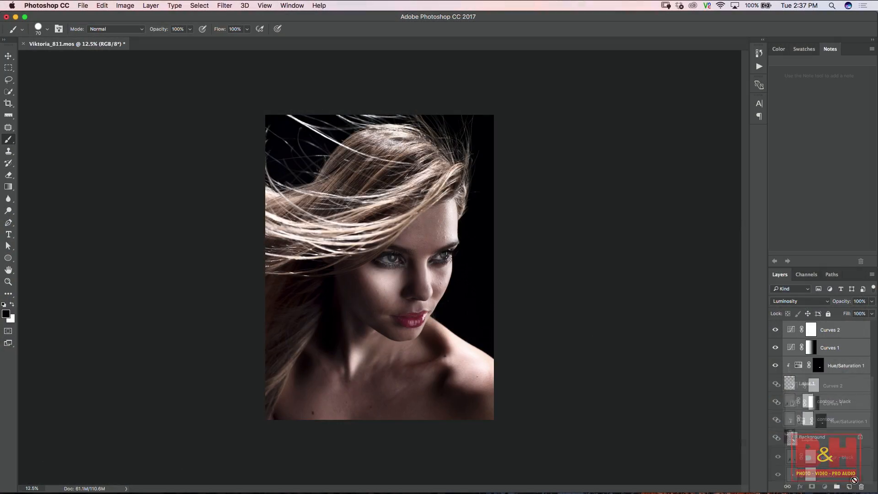
pyautogui.click(862, 486)
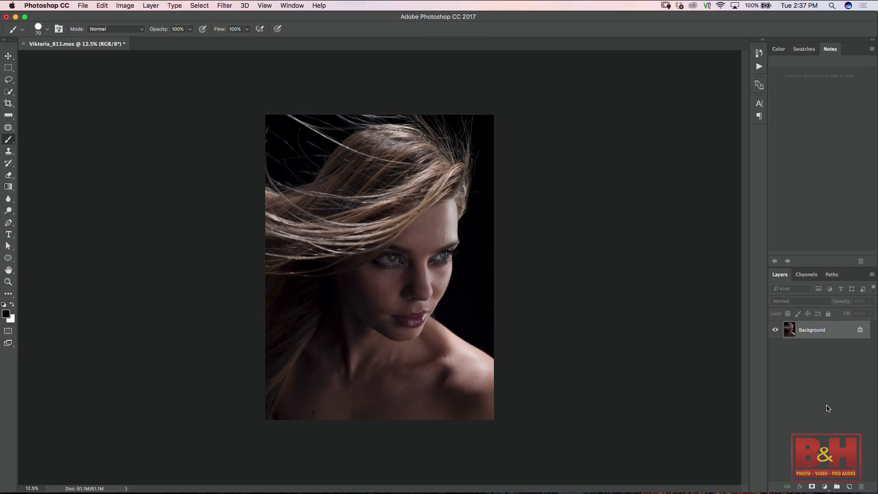
# - Load the lips path as a selection and copy the selected lips from the Background onto a new layer
pyautogui.press('super+equal')
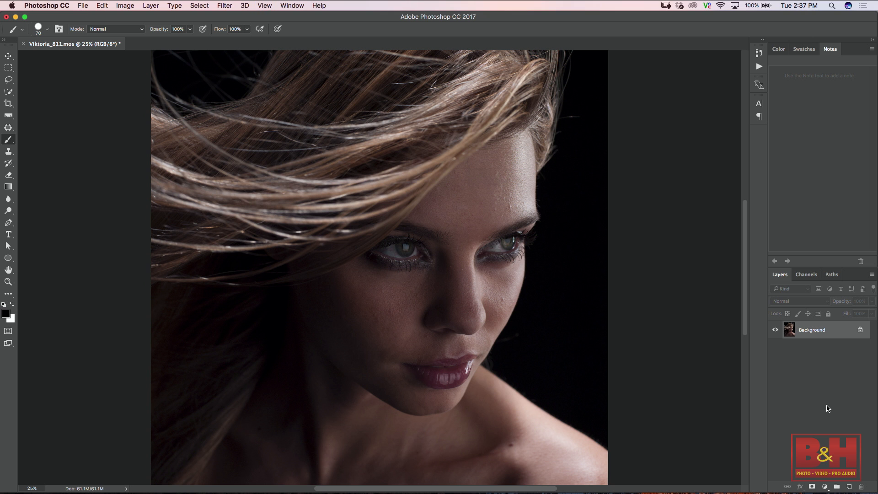
pyautogui.press('super+minus')
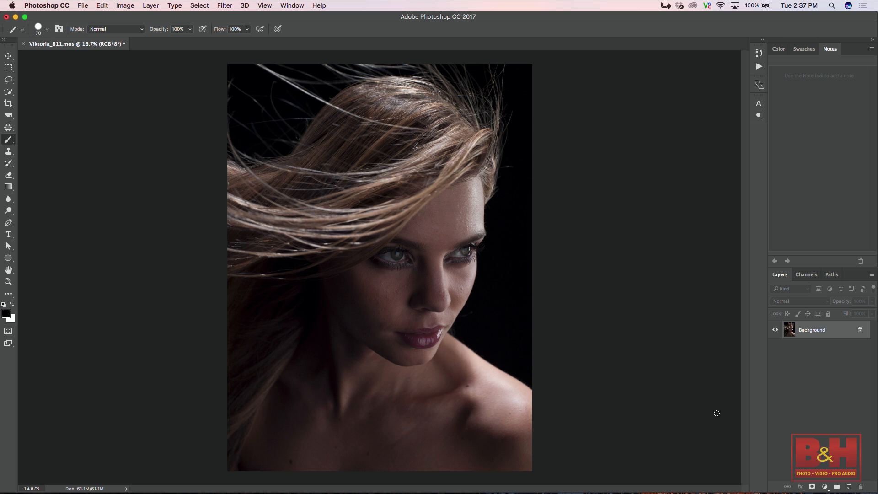
pyautogui.press('super+equal')
pyautogui.press('super+equal')
pyautogui.press('super+equal')
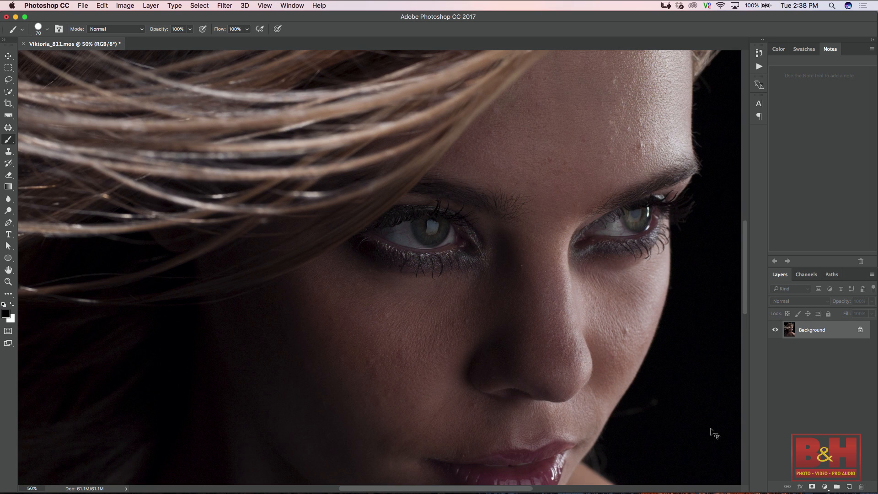
pyautogui.click(830, 274)
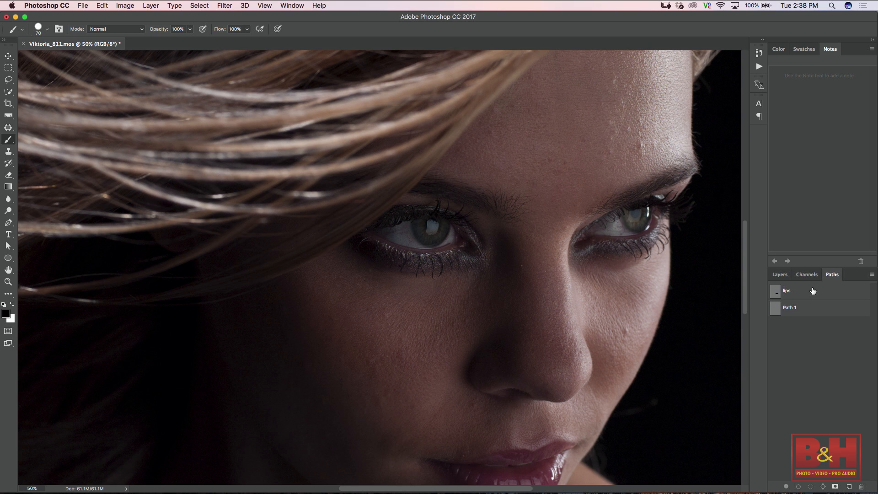
pyautogui.keyDown('super'); pyautogui.click(776, 291); pyautogui.keyUp('super')
pyautogui.click(777, 276)
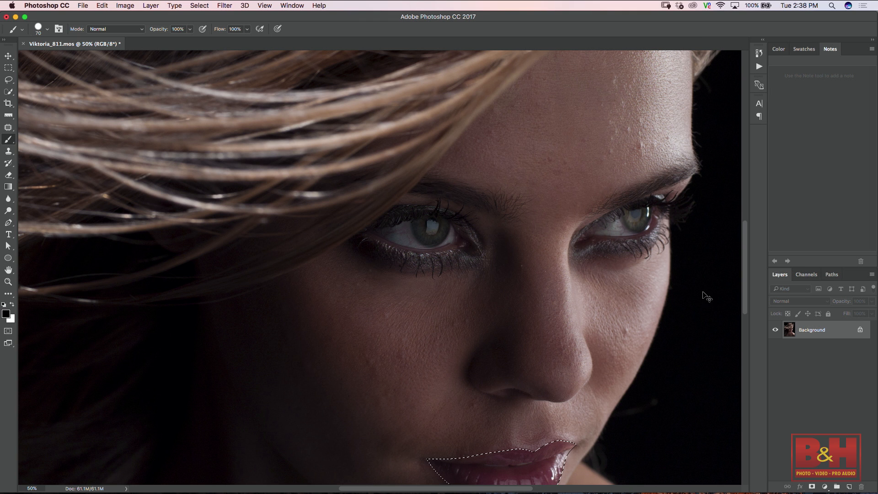
pyautogui.press('super+j')
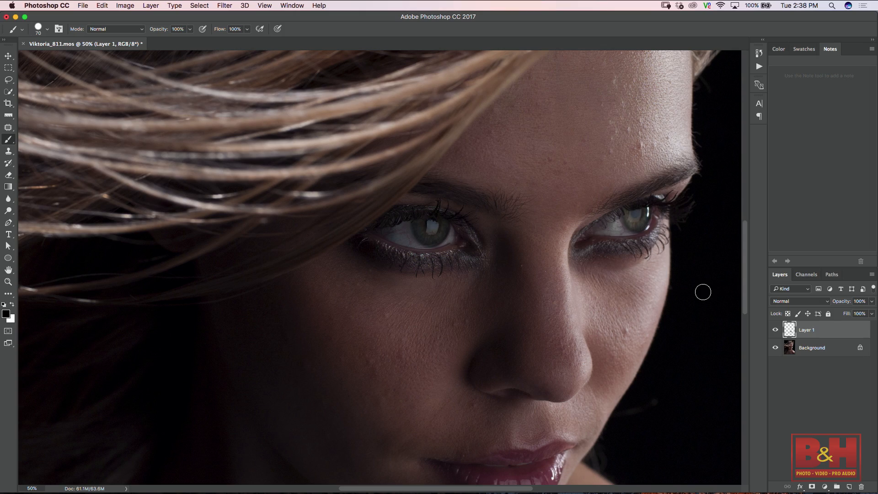
# - Inspect the cut-out lips on their own with the Background hidden, and show the Background again
pyautogui.click(775, 349)
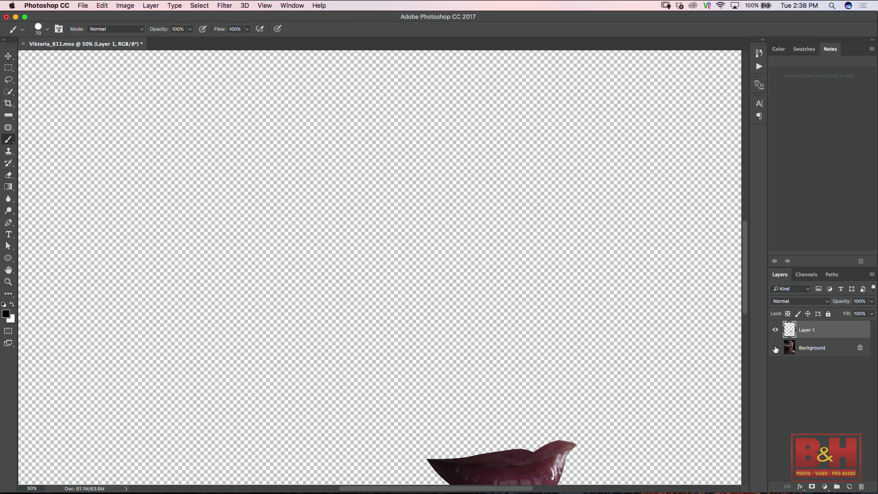
pyautogui.moveTo(614, 314); pyautogui.dragTo(610, 277)
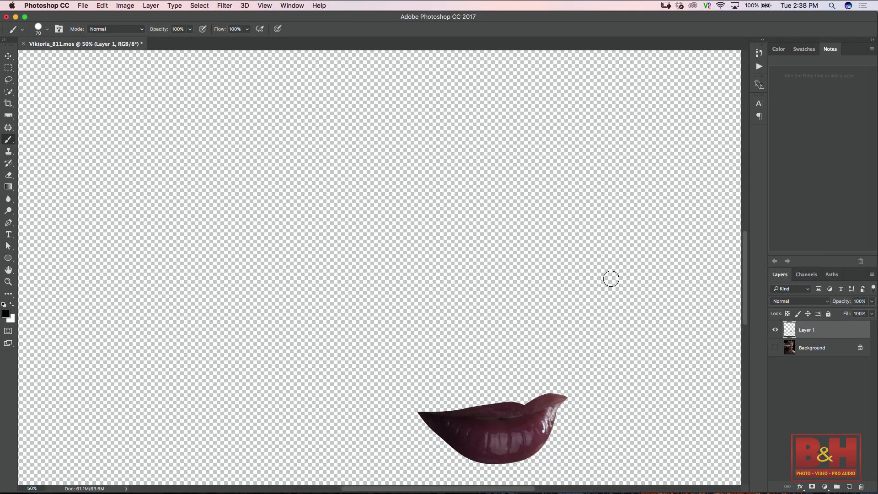
pyautogui.click(775, 349)
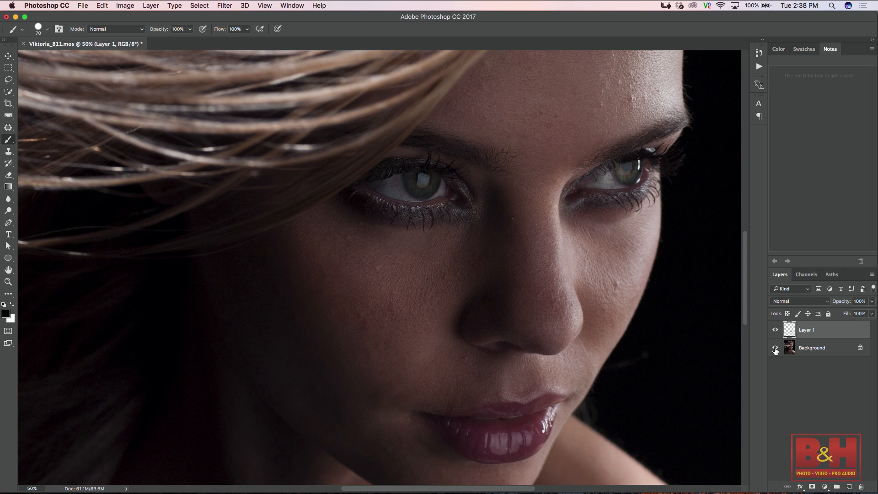
# - Try a Gaussian Blur on the Background layer, previewing radii of 16.2 and 9.7 pixels behind the separate lips layer
pyautogui.click(805, 348)
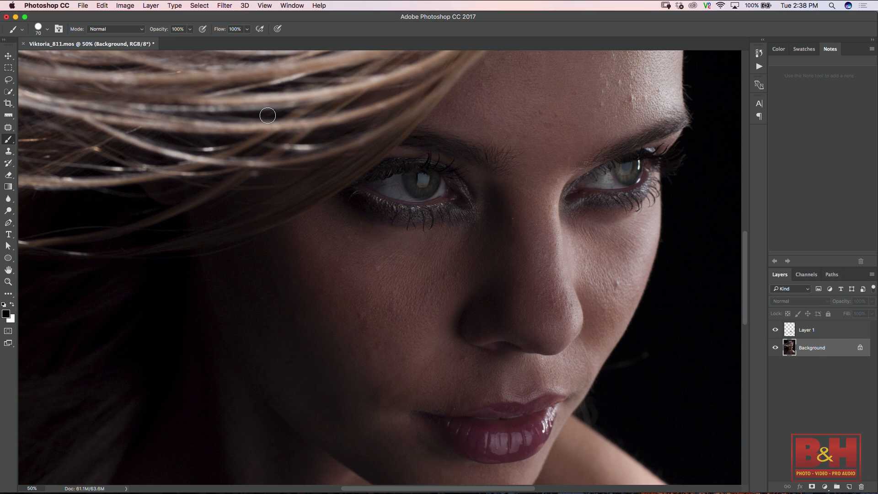
pyautogui.click(220, 6)
pyautogui.moveTo(249, 117)
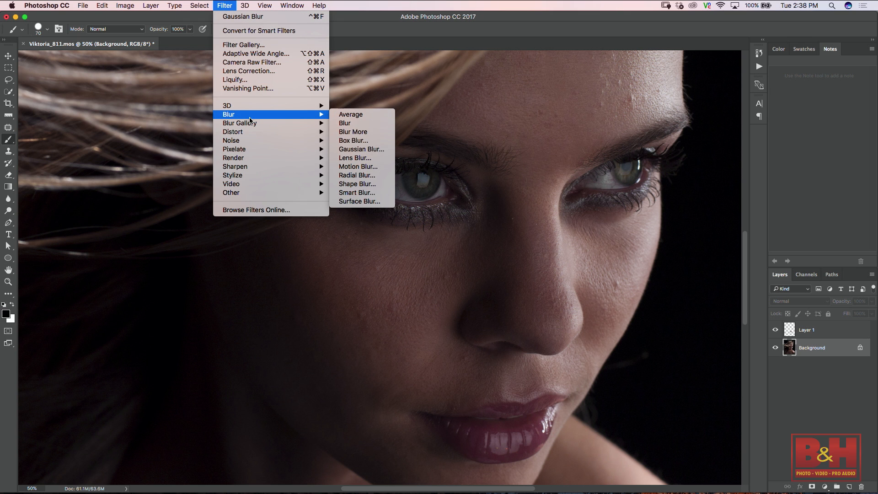
pyautogui.click(361, 149)
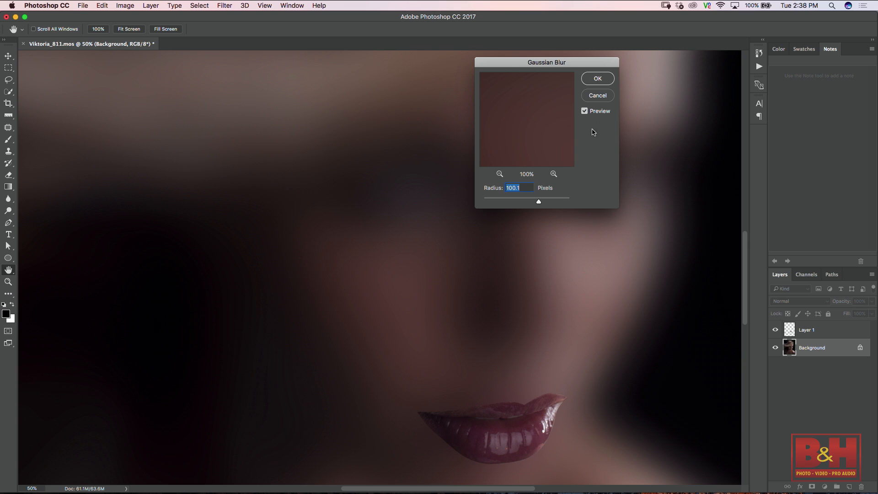
pyautogui.moveTo(539, 201); pyautogui.dragTo(520, 202)
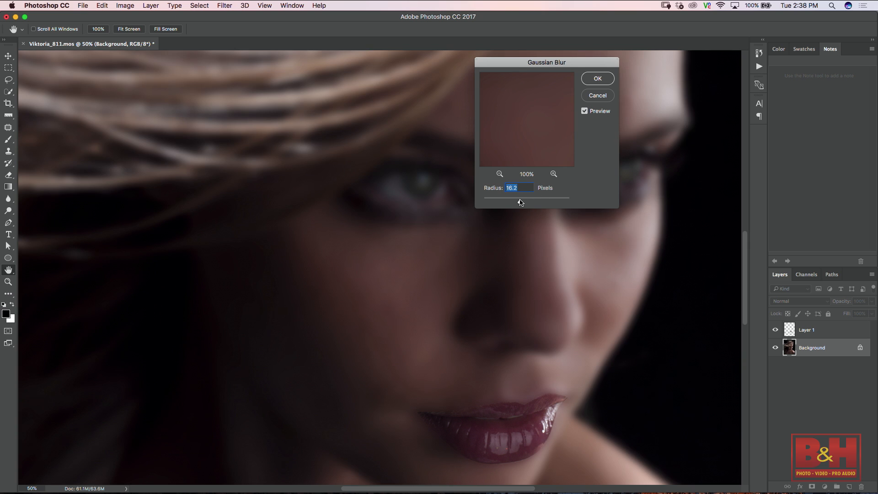
pyautogui.moveTo(519, 202); pyautogui.dragTo(514, 202)
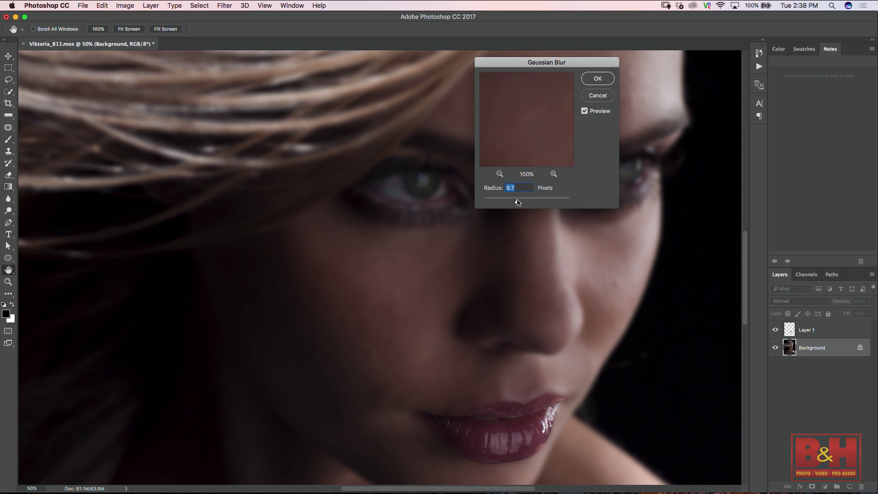
pyautogui.moveTo(518, 203); pyautogui.dragTo(517, 202)
pyautogui.click(598, 98)
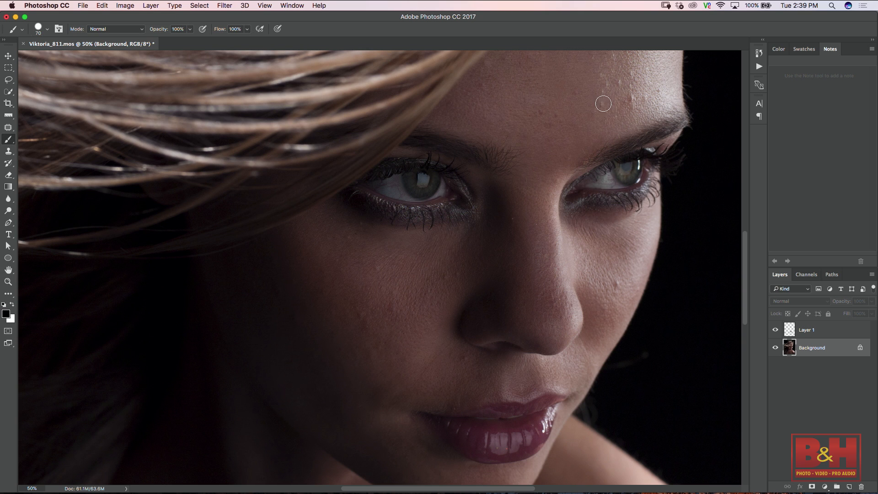
# - Delete the separate lips layer and duplicate the entire Background as a new layer
pyautogui.click(820, 330)
pyautogui.moveTo(838, 333); pyautogui.dragTo(861, 487)
pyautogui.press('super+j')
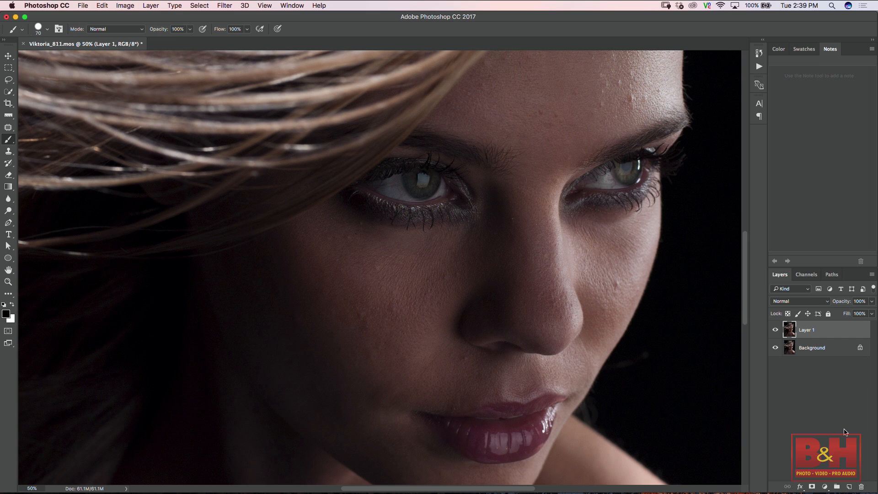
# - Load the lips path as a selection on the duplicate layer and invert it to select everything except the lips
pyautogui.click(833, 275)
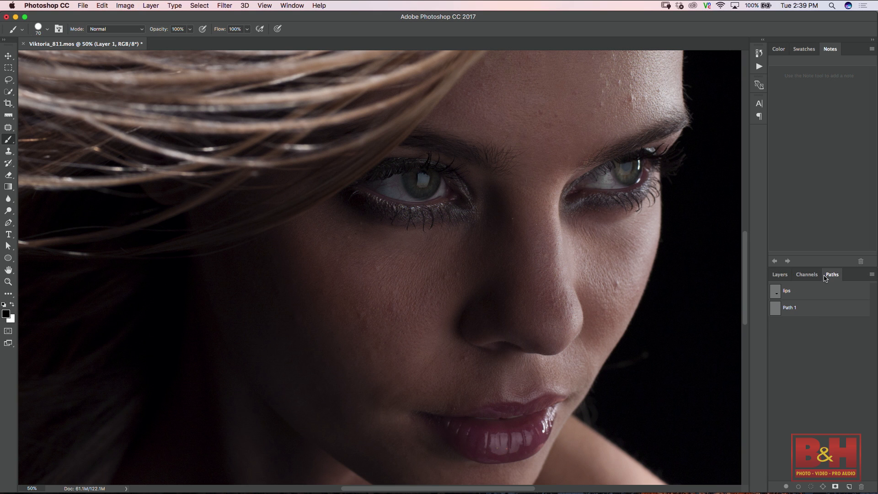
pyautogui.keyDown('super'); pyautogui.click(777, 291); pyautogui.keyUp('super')
pyautogui.press('super+h')
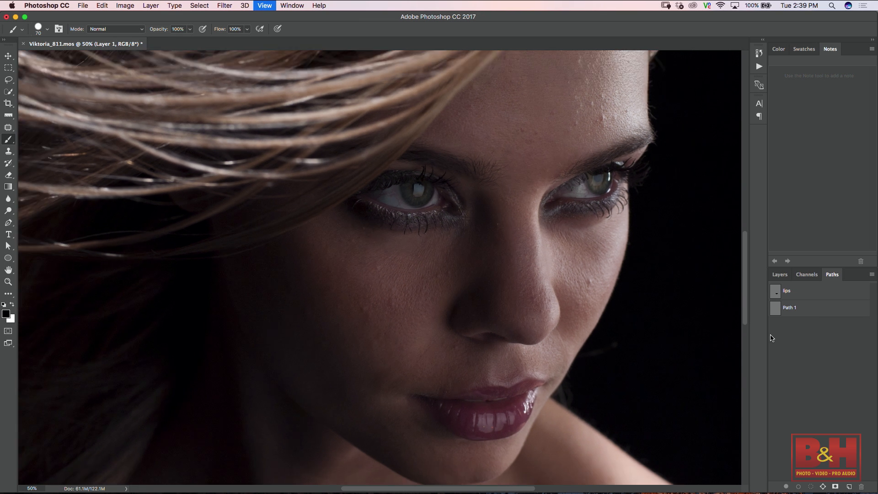
pyautogui.press('super+minus')
pyautogui.press('super+minus')
pyautogui.click(780, 275)
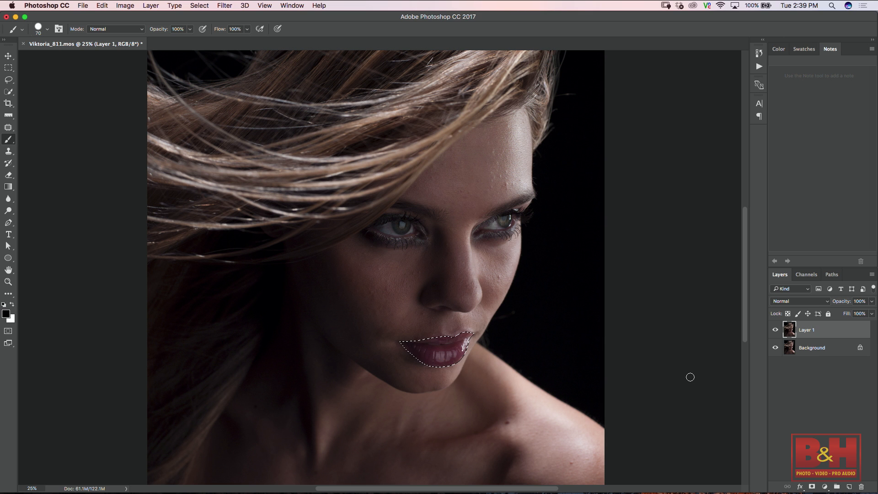
pyautogui.press('super+minus')
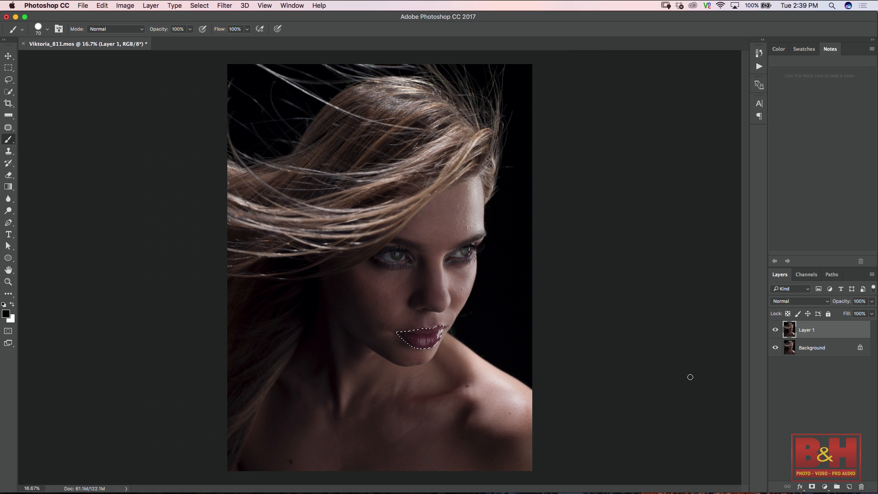
pyautogui.press('shift+super+i')
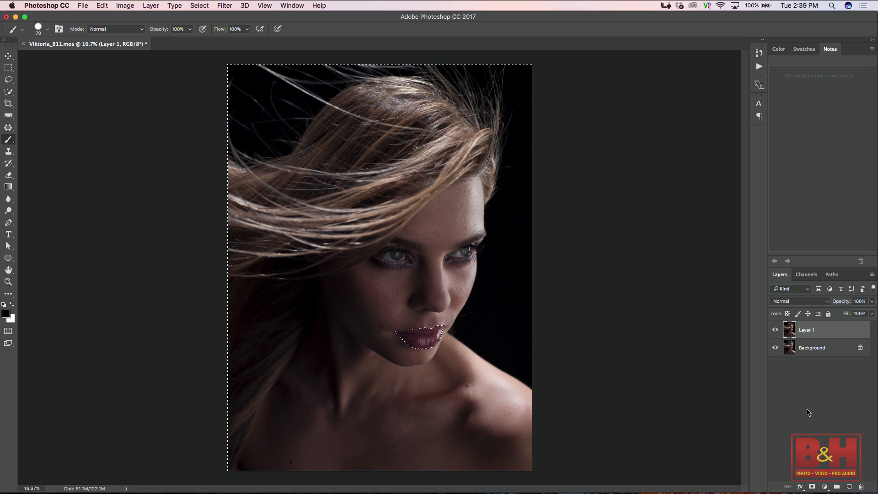
# - Apply a Gaussian Blur with a 100.1 pixel radius to the area outside the lips and deselect
pyautogui.click(231, 7)
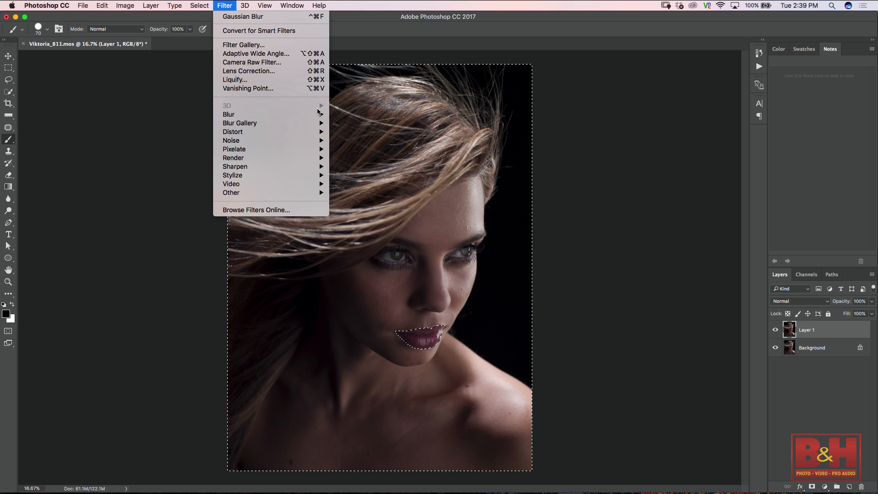
pyautogui.moveTo(320, 115)
pyautogui.click(360, 149)
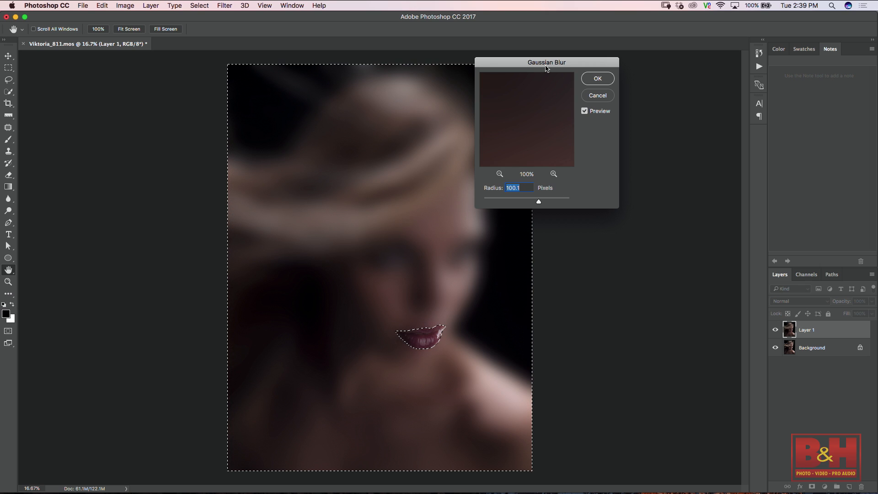
pyautogui.moveTo(545, 67); pyautogui.dragTo(619, 88)
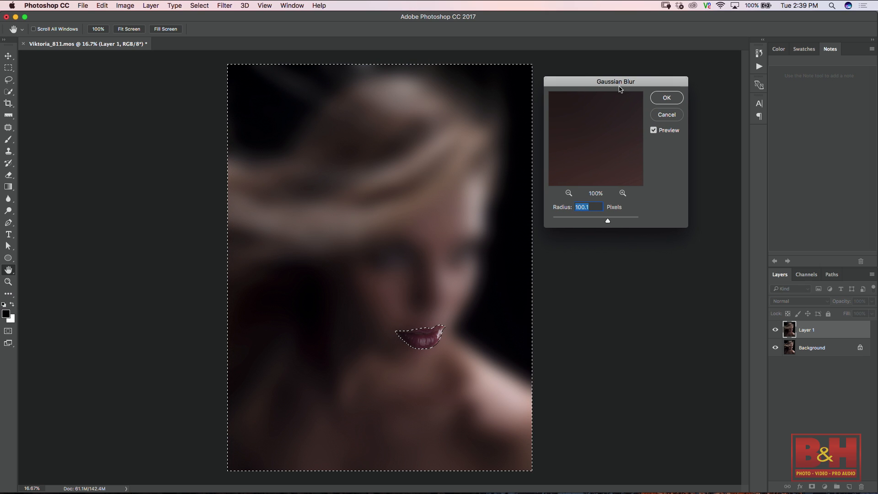
pyautogui.click(664, 94)
pyautogui.press('b')
pyautogui.press('super+d')
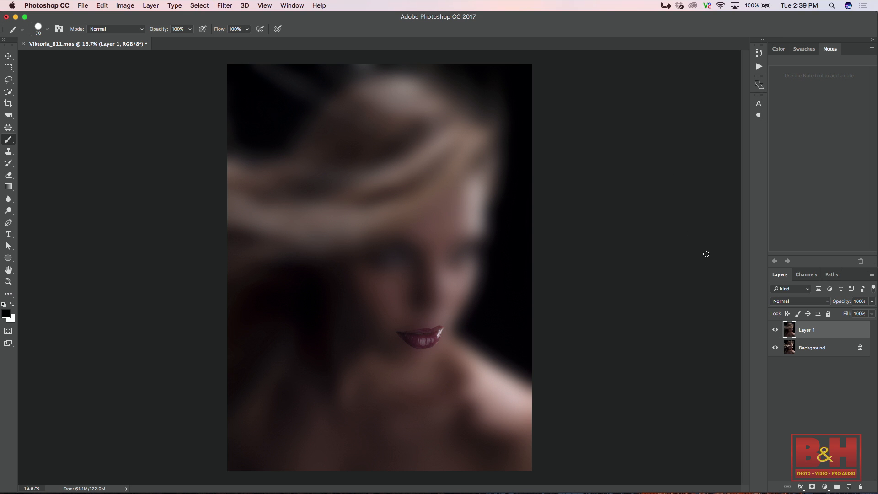
# - Examine the edges of the sharp lips against the blurred skin up close, and return to the full portrait
pyautogui.press('super+equal')
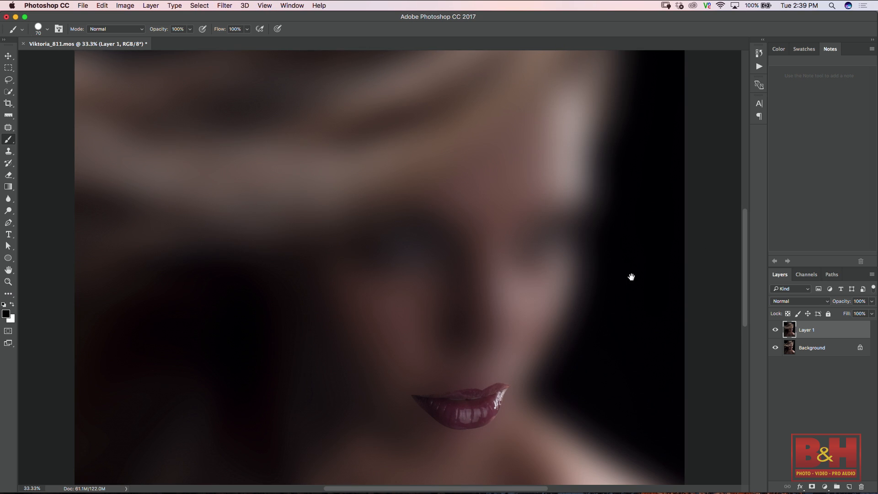
pyautogui.moveTo(631, 277); pyautogui.dragTo(612, 220)
pyautogui.press('super+equal')
pyautogui.press('super+equal')
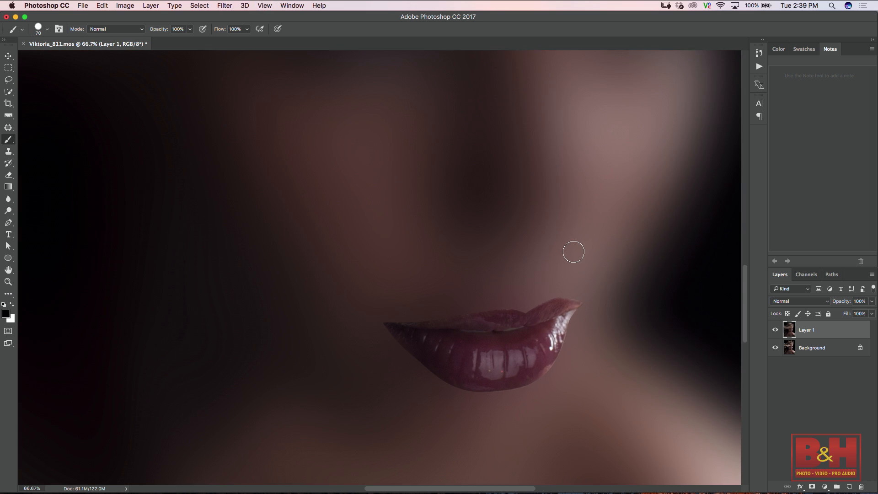
pyautogui.press('super+minus')
pyautogui.press('super+minus')
pyautogui.press('super+minus')
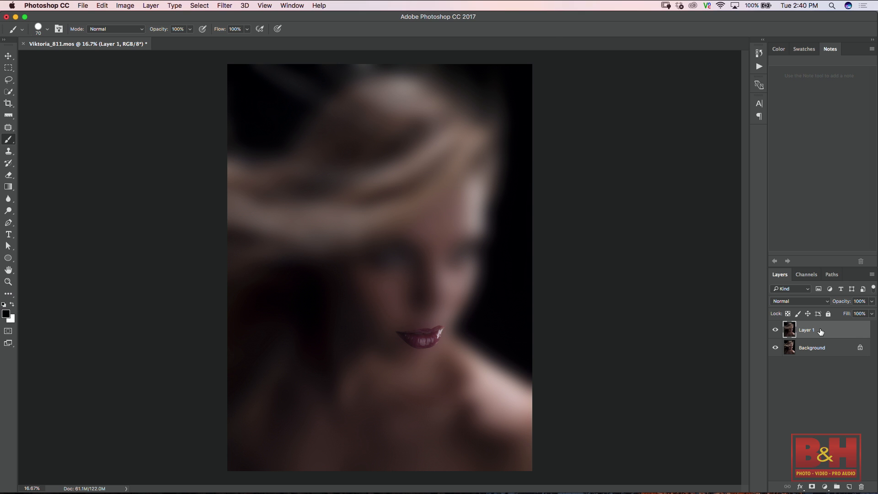
# - Undo the Gaussian Blur on the duplicate layer, clear the selection, and merge the duplicate down into the Background
pyautogui.press('super+z')
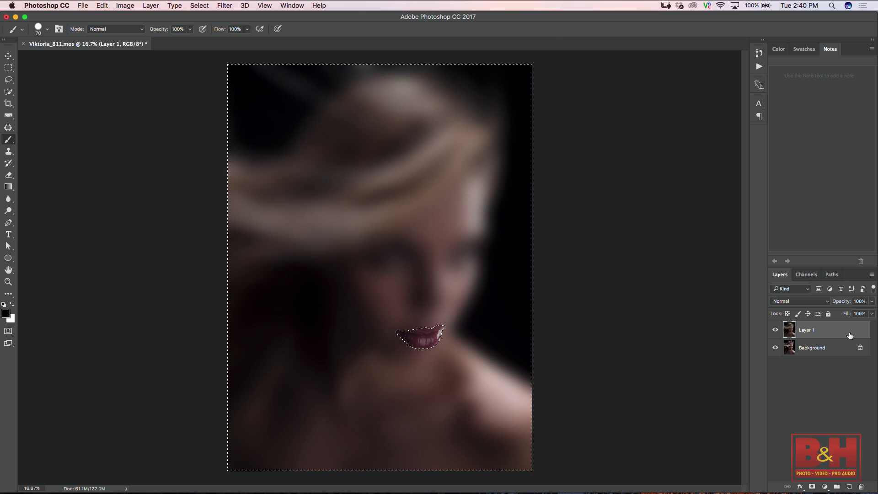
pyautogui.press('super+alt+z')
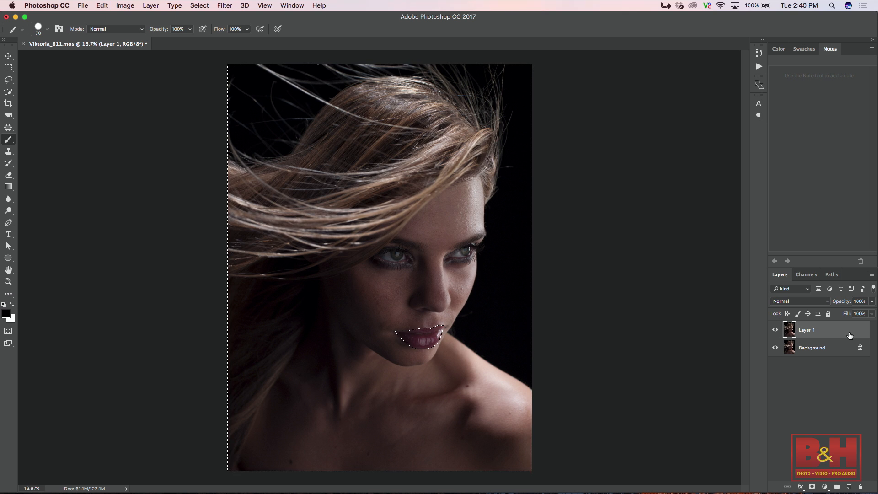
pyautogui.press('super+d')
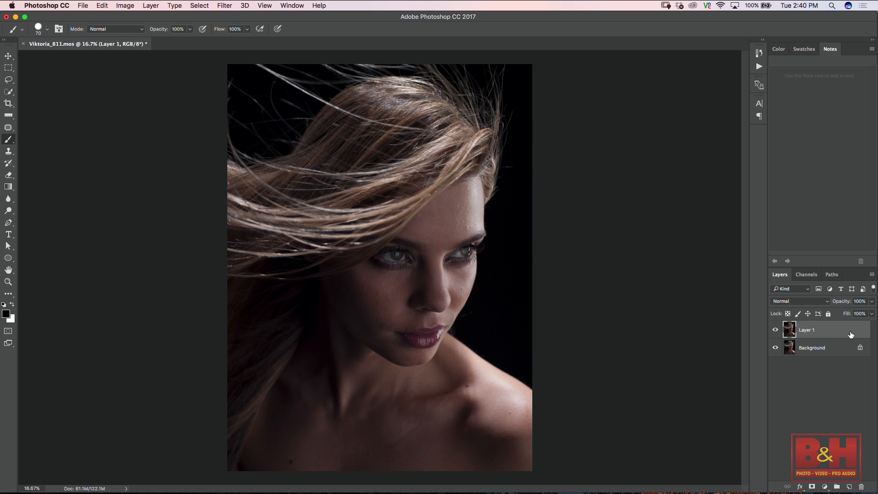
pyautogui.press('super+e')
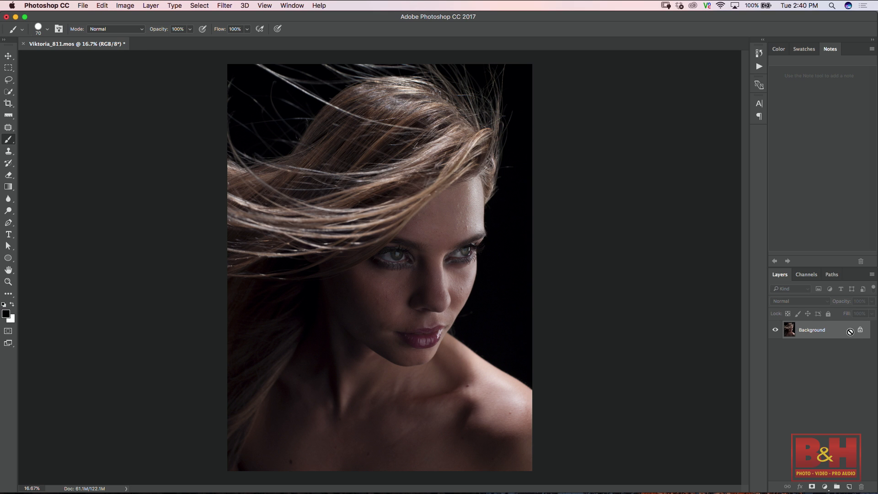
# - Copy the lips to their own layer using the saved lips path, and duplicate the Background beneath that layer
pyautogui.click(831, 275)
pyautogui.keyDown('super'); pyautogui.click(776, 293); pyautogui.keyUp('super')
pyautogui.press('super+j')
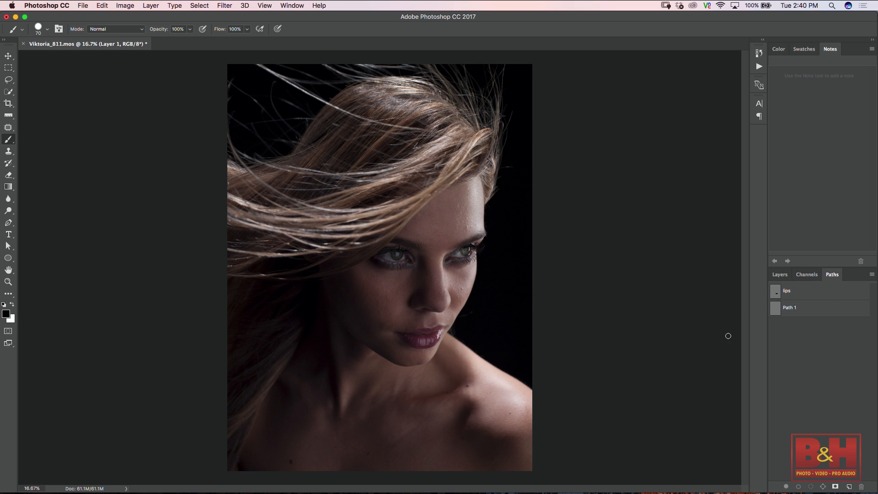
pyautogui.click(784, 276)
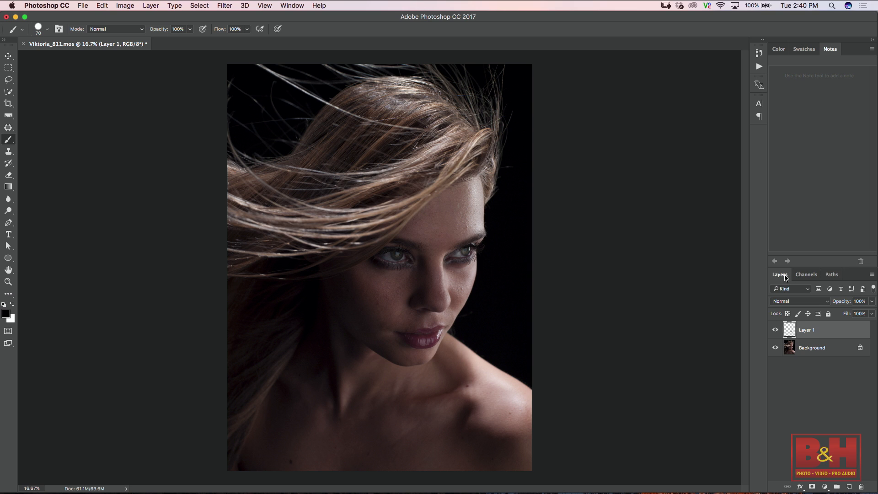
pyautogui.click(844, 355)
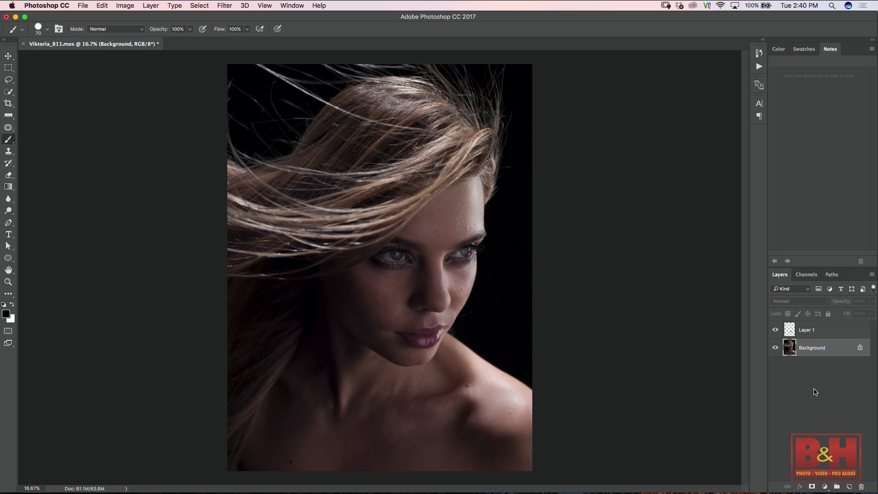
pyautogui.press('super+j')
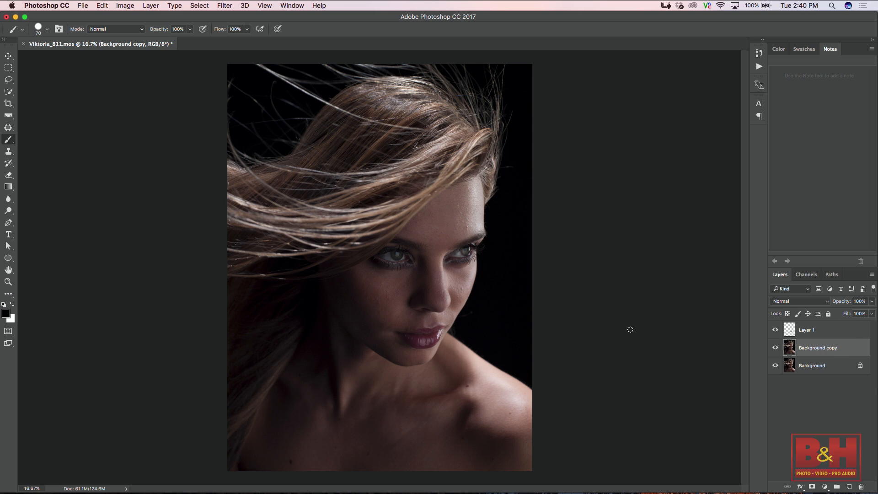
# - Apply a Gaussian Blur with a 30.3 pixel radius to the Background copy and lower that layer's fill
pyautogui.click(223, 6)
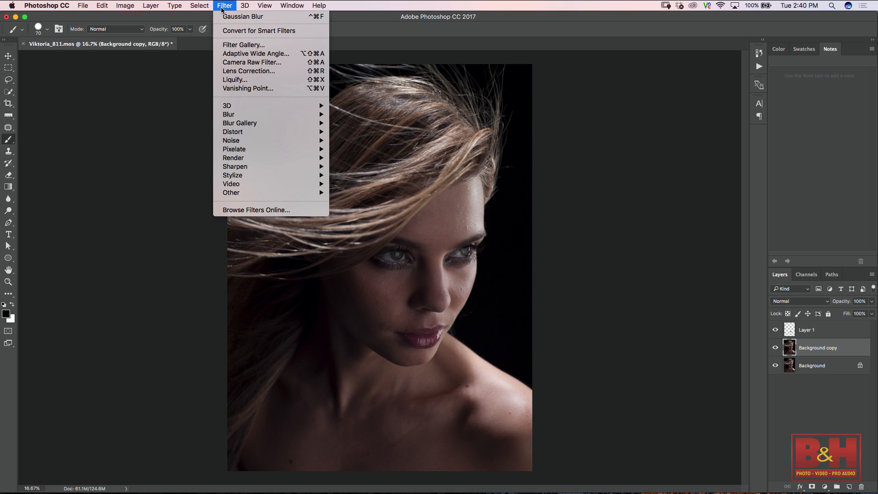
pyautogui.moveTo(274, 114)
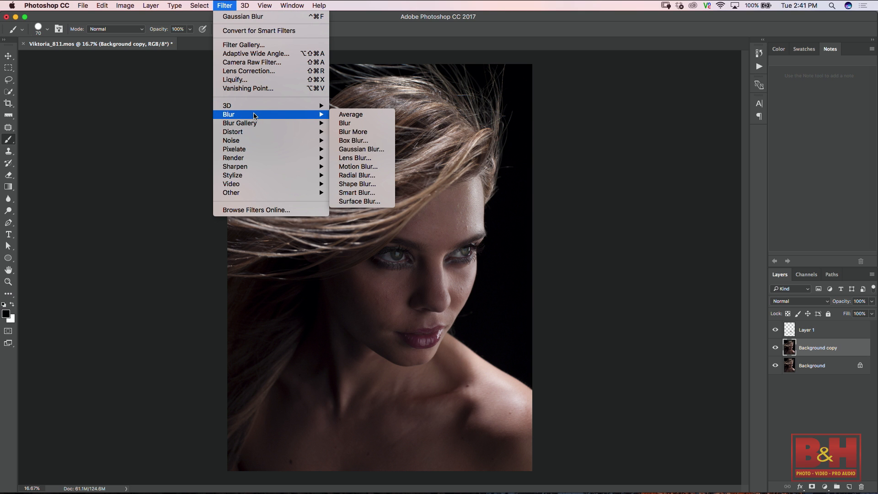
pyautogui.click(376, 151)
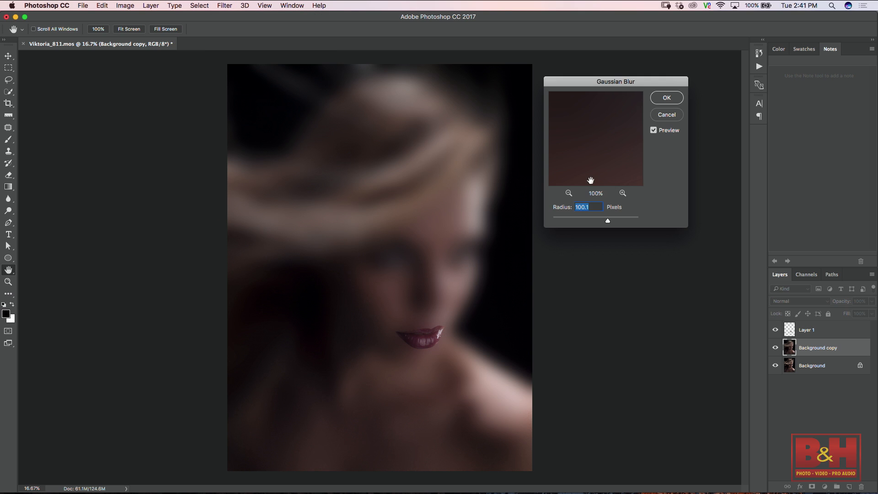
pyautogui.moveTo(607, 222)
pyautogui.mouseDown()
pyautogui.moveTo(573, 222)
pyautogui.moveTo(594, 223)
pyautogui.mouseUp()
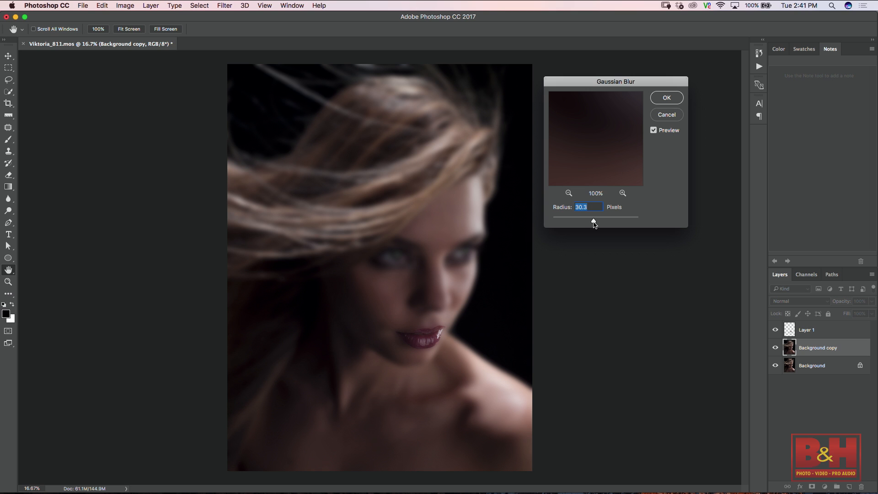
pyautogui.click(667, 97)
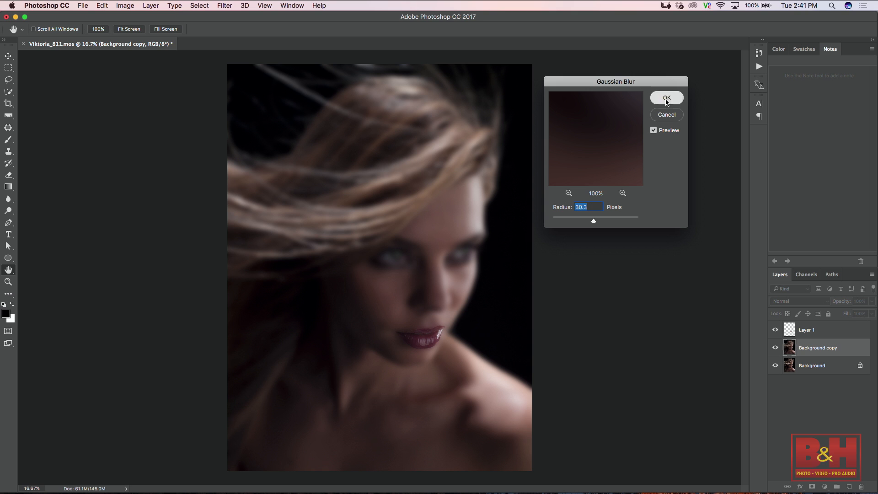
pyautogui.press('b')
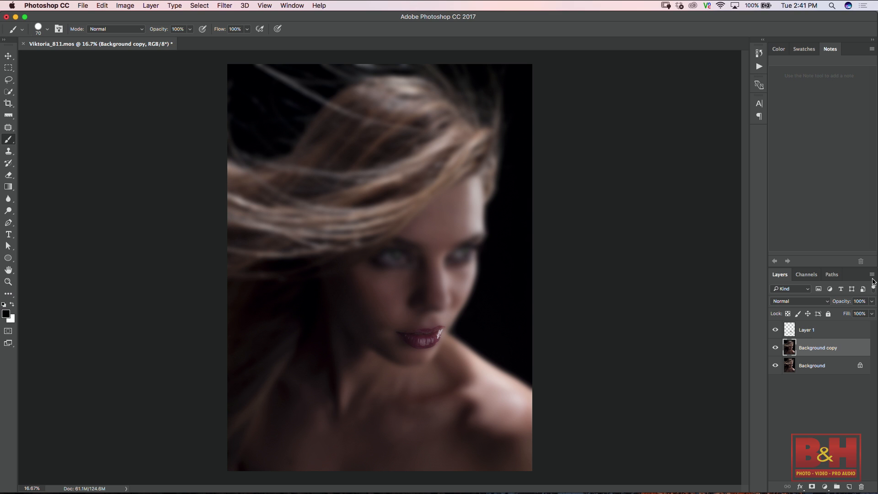
pyautogui.click(871, 314)
pyautogui.moveTo(868, 316); pyautogui.dragTo(784, 318)
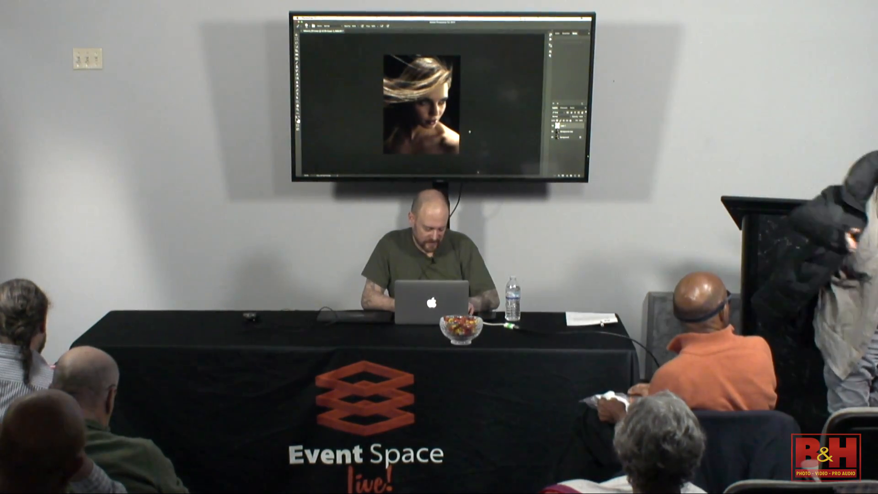
# - Close the portrait document and open the whale photo _MG_3195.jpg from the Marly_Jpeg folder
pyautogui.press('super+t')
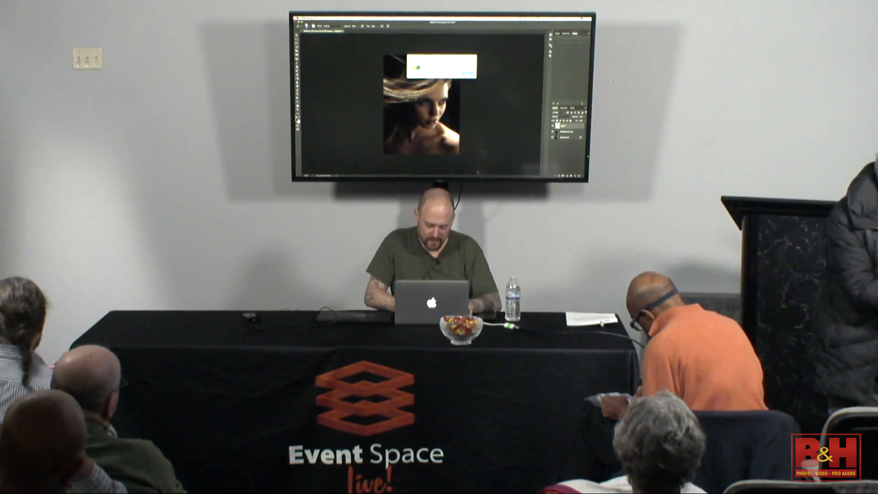
pyautogui.click(431, 73)
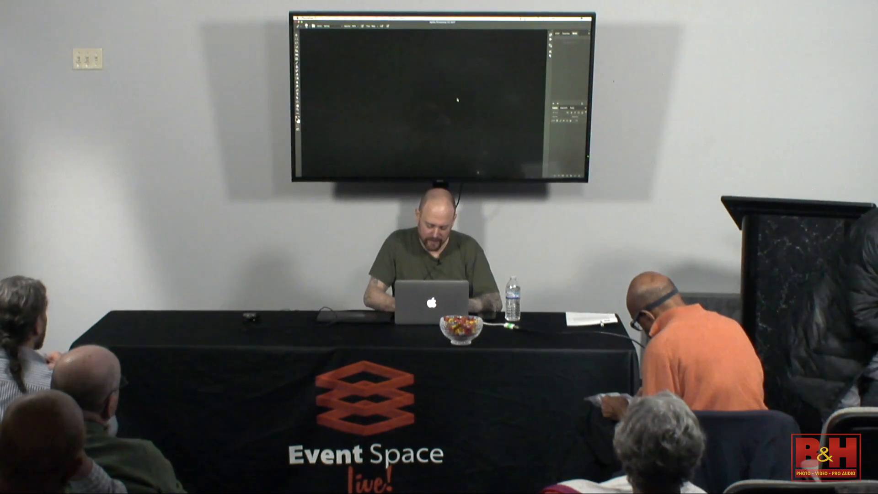
pyautogui.press('super+o')
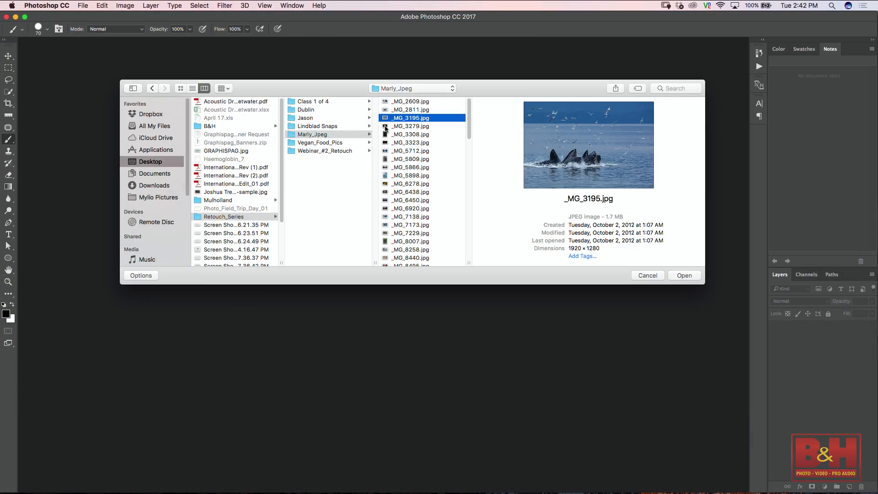
pyautogui.click(685, 275)
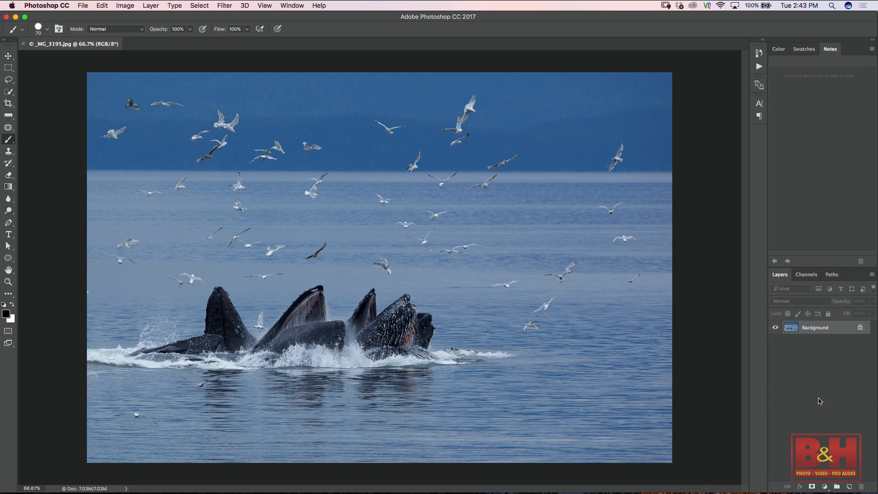
# - Convert the Background layer to a Smart Object and extend the canvas to 4000 pixels wide, keeping the photo at the left edge
pyautogui.rightClick(827, 328)
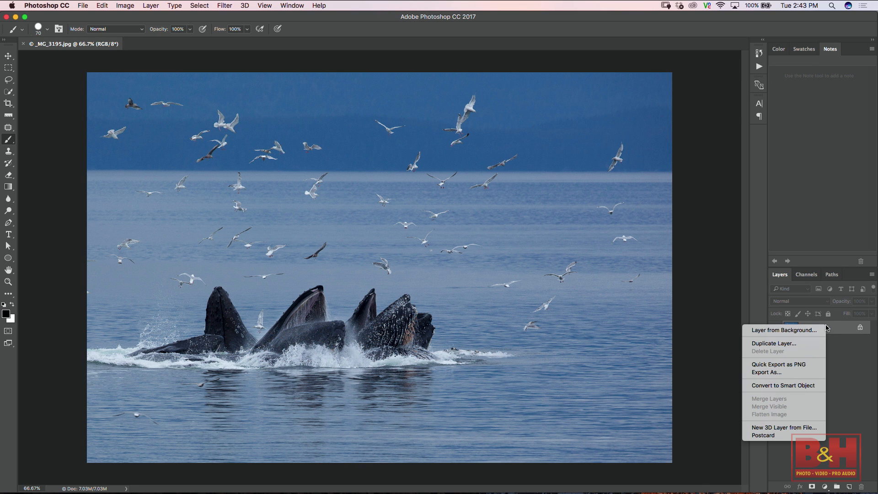
pyautogui.click(808, 385)
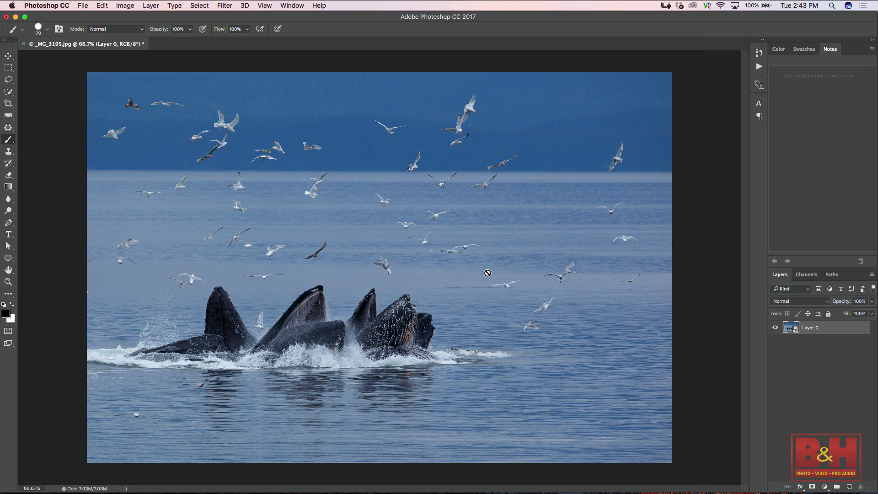
pyautogui.press('super+alt+c')
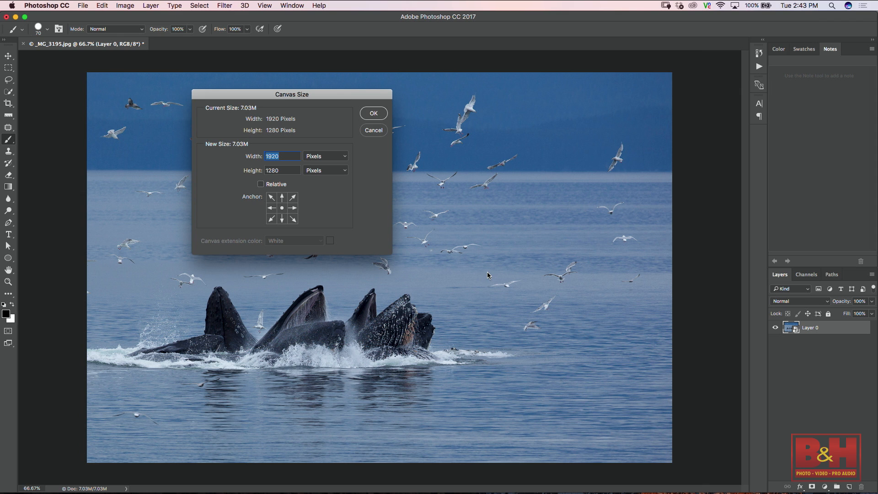
pyautogui.click(287, 158)
pyautogui.doubleClick(287, 158)
pyautogui.write('4000')
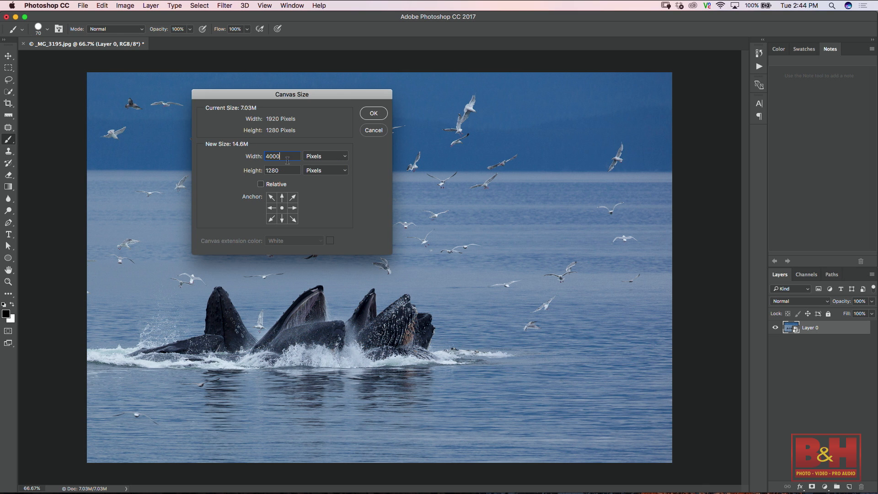
pyautogui.click(271, 208)
pyautogui.click(386, 116)
pyautogui.press('super+minus')
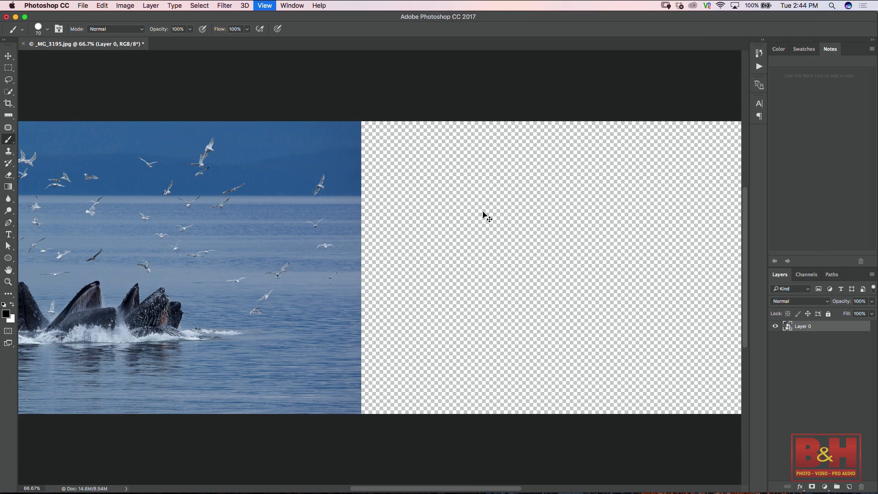
pyautogui.press('super+minus')
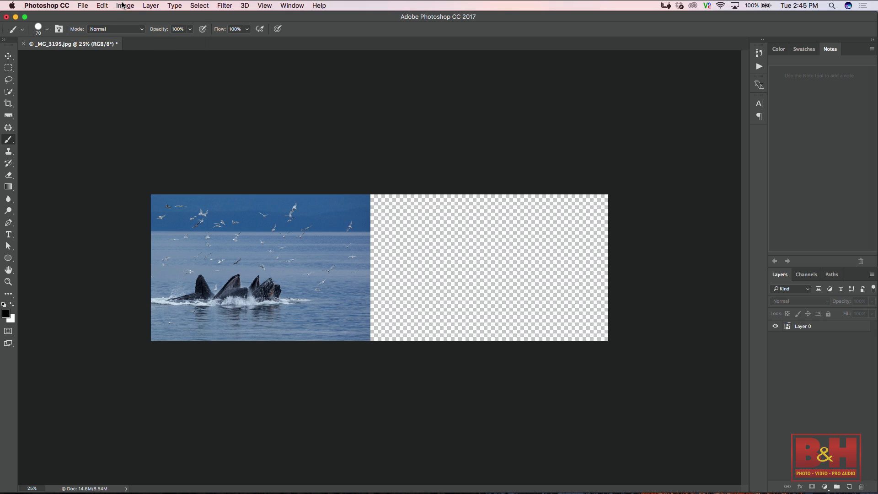
# - Duplicate the image as _MG_3195 copy and close the original document without saving
pyautogui.click(125, 6)
pyautogui.click(153, 134)
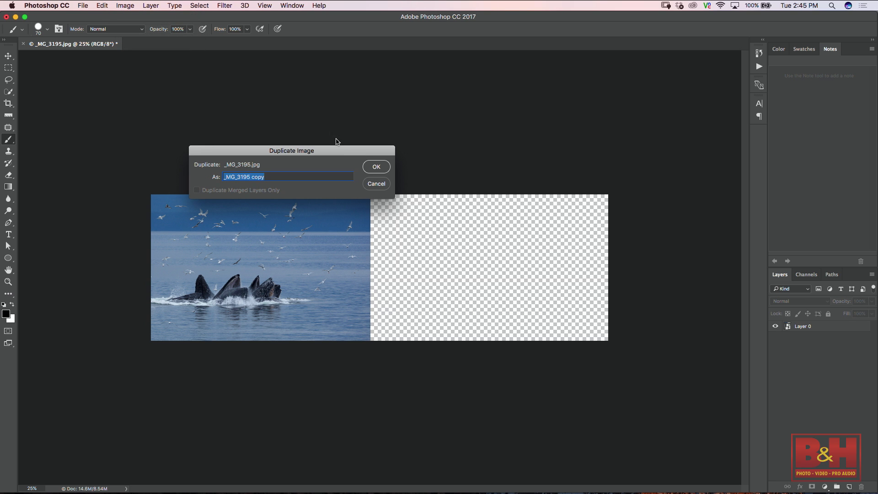
pyautogui.click(383, 166)
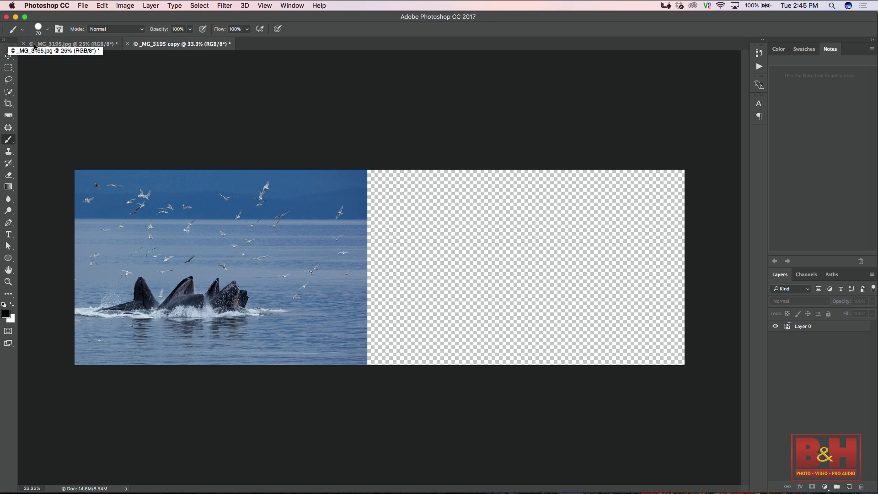
pyautogui.click(26, 44)
pyautogui.click(410, 170)
# - Reopen the original _MG_3195.jpg and place its image as a new layer on the empty right part of the _MG_3195 copy canvas
pyautogui.press('super+o')
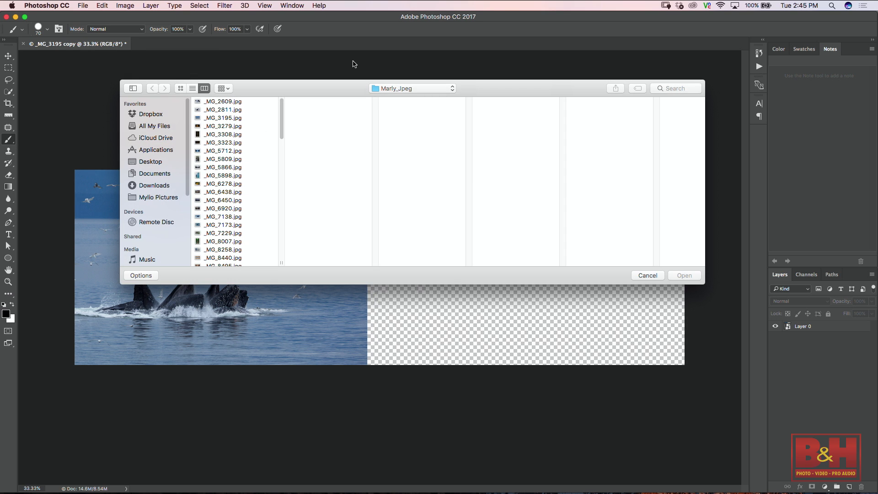
pyautogui.click(264, 136)
pyautogui.press('Up')
pyautogui.press('Up')
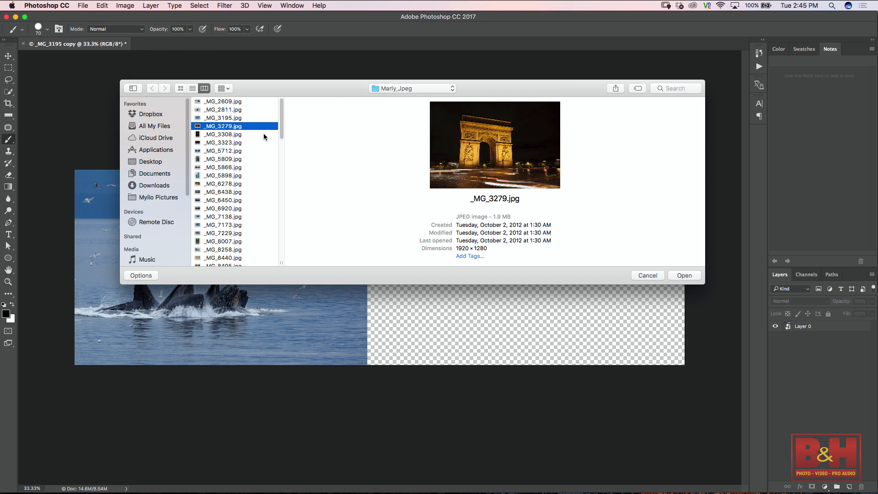
pyautogui.click(680, 275)
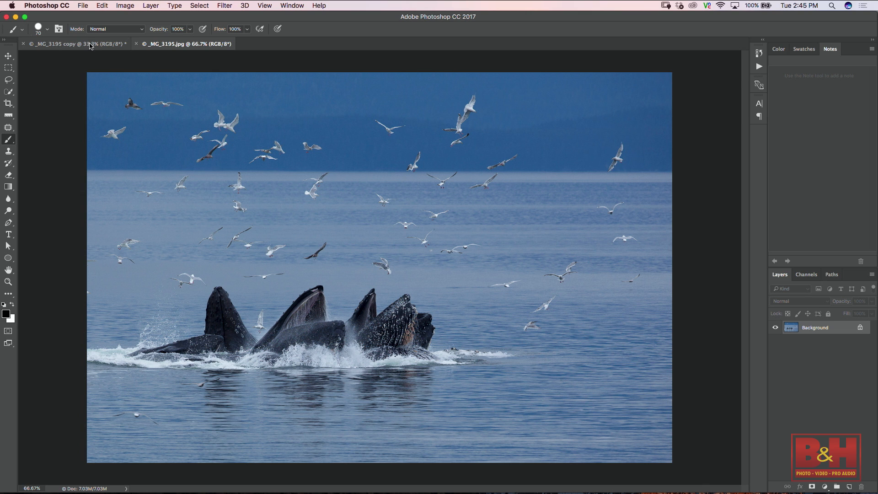
pyautogui.press('v')
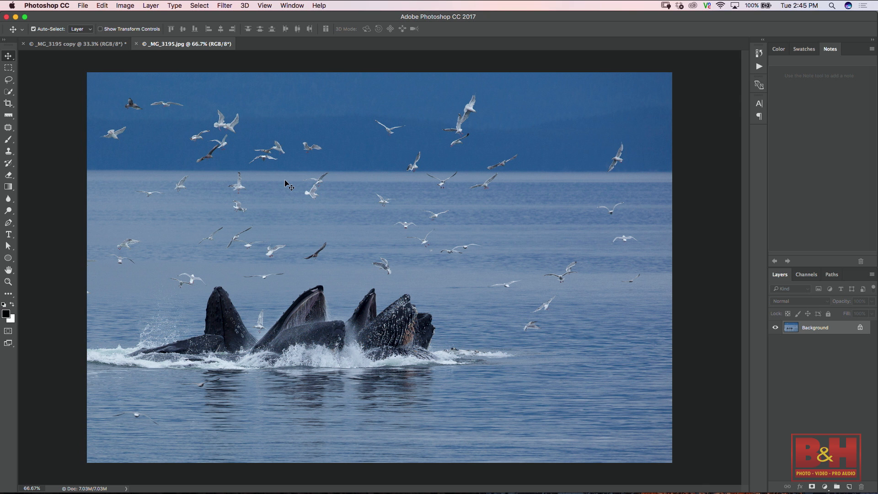
pyautogui.moveTo(95, 49); pyautogui.dragTo(528, 216)
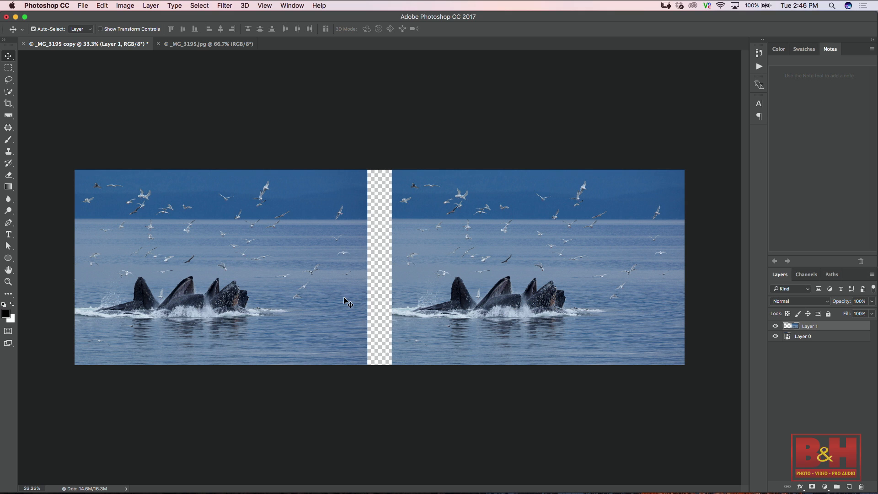
# - Add the text label "smart object" at 72 pt near the lower edge of the left whale photo
pyautogui.press('t')
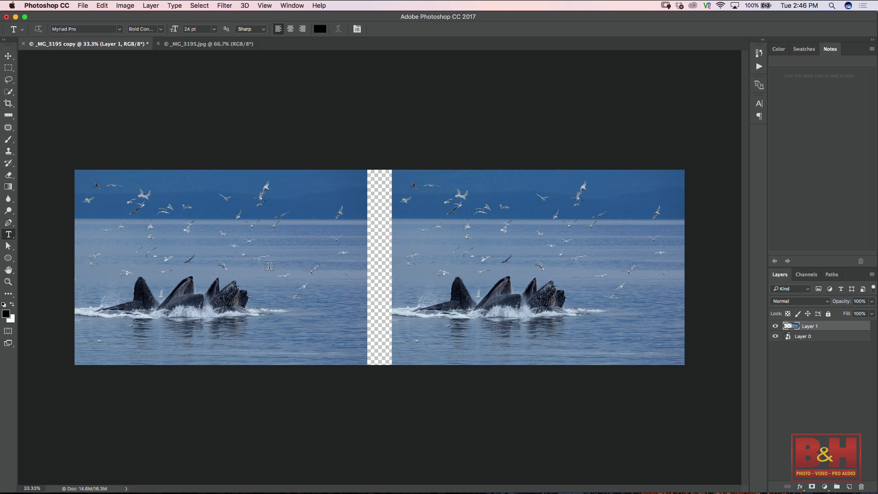
pyautogui.click(108, 343)
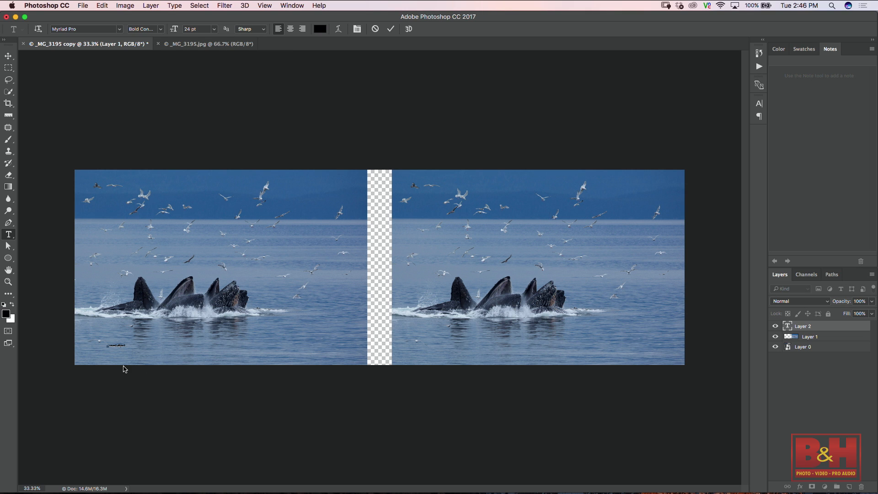
pyautogui.moveTo(123, 345); pyautogui.dragTo(97, 345)
pyautogui.click(215, 29)
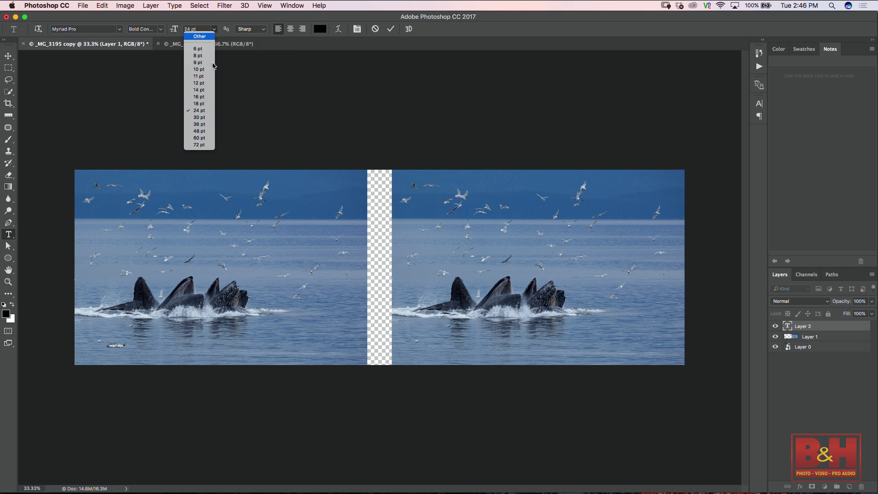
pyautogui.click(205, 144)
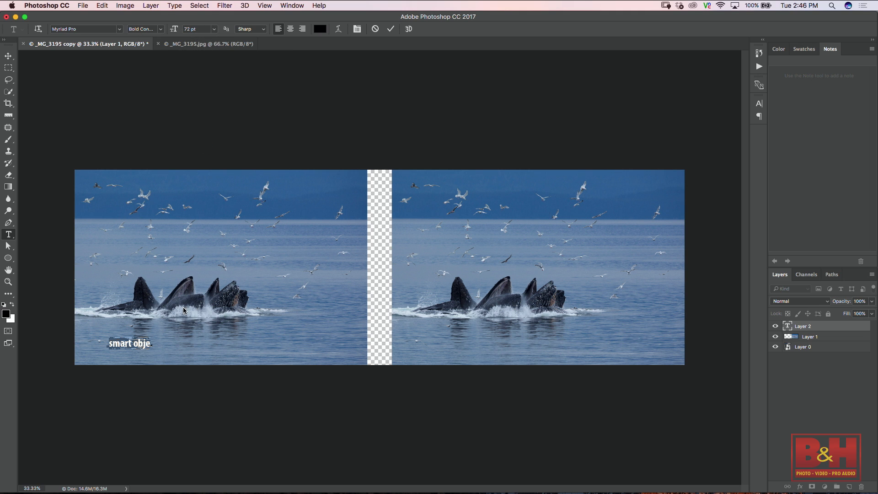
pyautogui.click(144, 344)
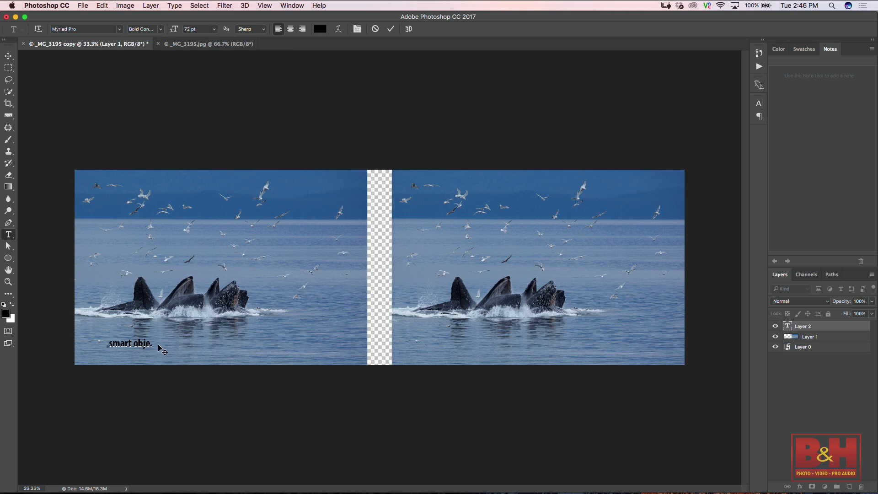
pyautogui.click(389, 30)
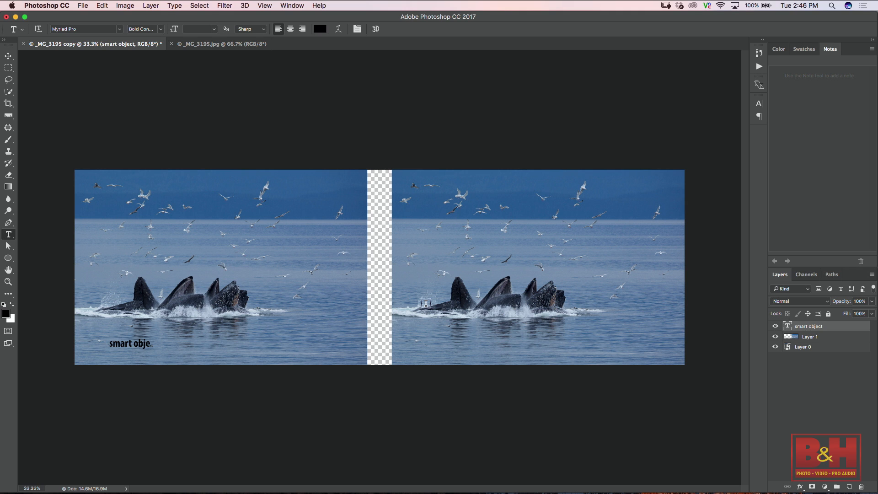
# - Scale Layer 1, the regular-layer whale photo, proportionally down to 1% and apply the transform
pyautogui.press('super+t')
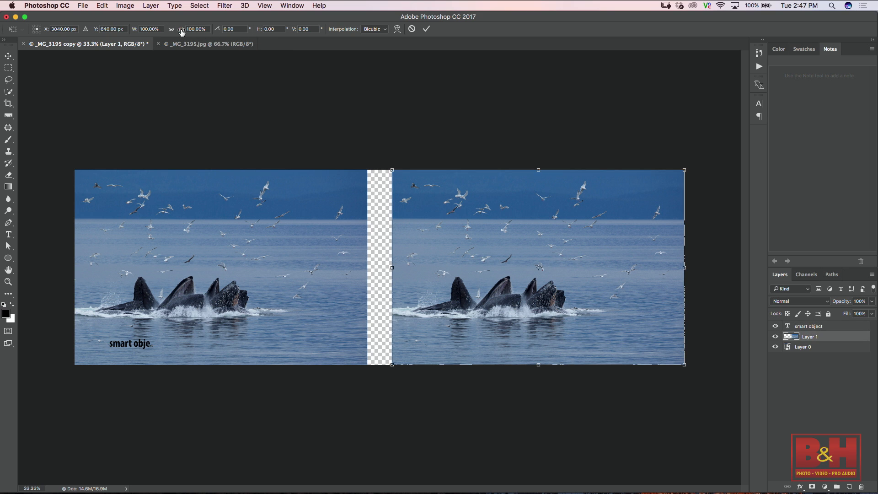
pyautogui.click(171, 29)
pyautogui.click(196, 29)
pyautogui.write('1')
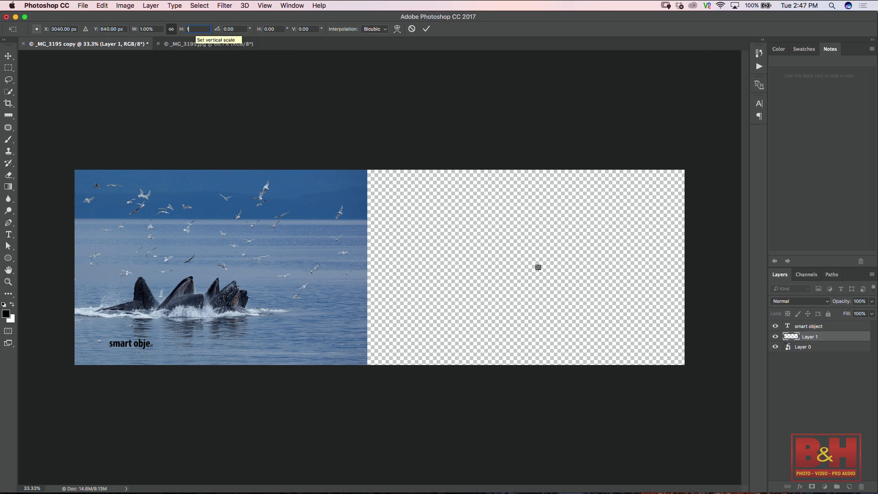
pyautogui.click(426, 29)
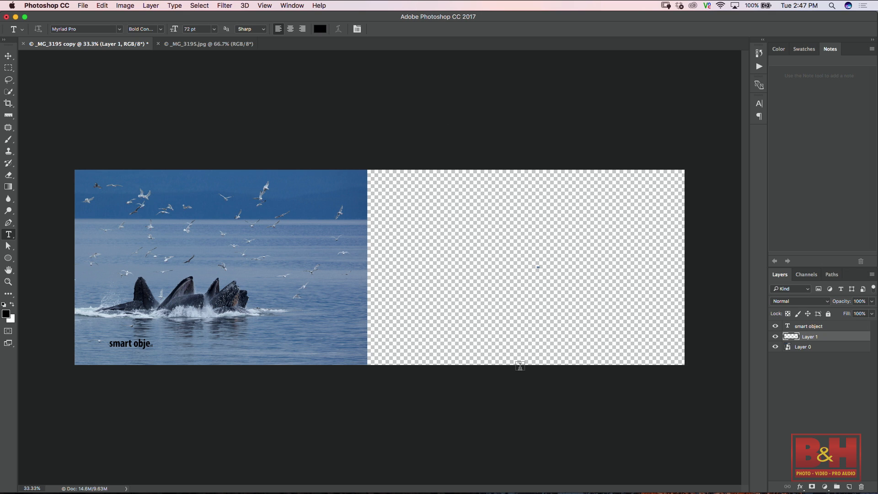
# - Enlarge the tiny Layer 1 image freehand to about 6310% with Free Transform and apply it
pyautogui.press('super+t')
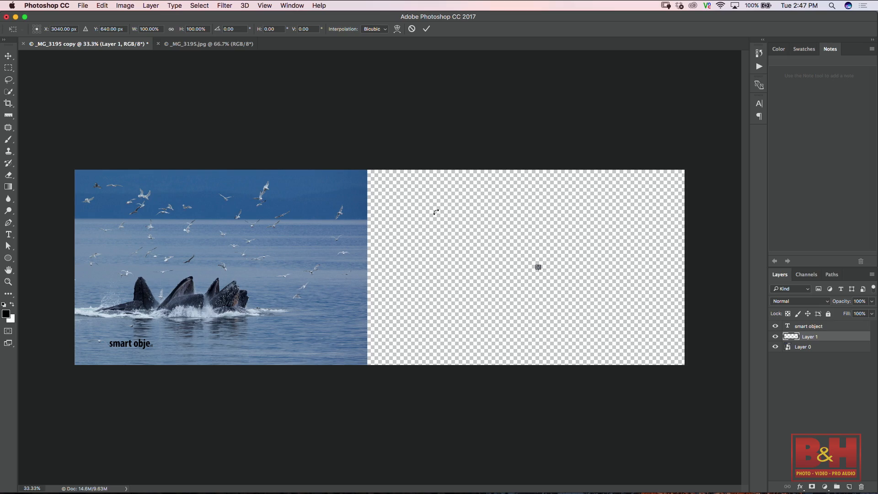
pyautogui.press('super+plus')
pyautogui.press('super+plus')
pyautogui.press('super+plus')
pyautogui.press('super+plus')
pyautogui.press('super+plus')
pyautogui.moveTo(528, 268); pyautogui.dragTo(750, 34)
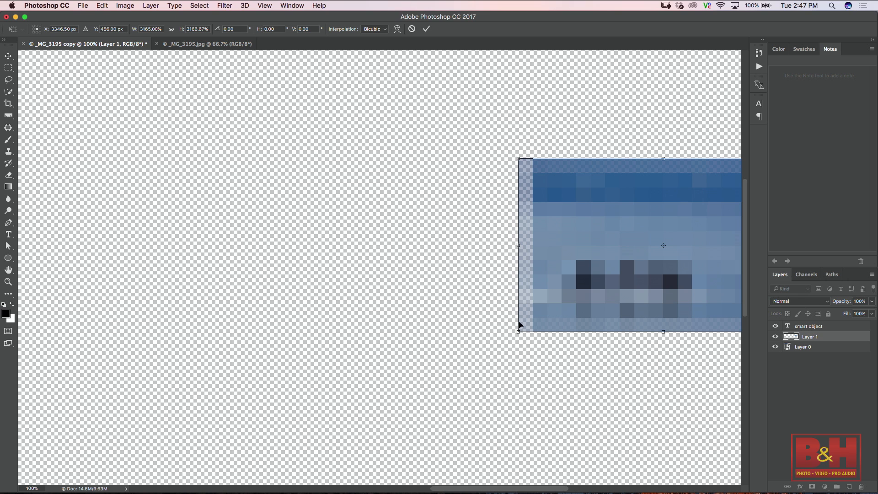
pyautogui.moveTo(520, 327); pyautogui.dragTo(195, 423)
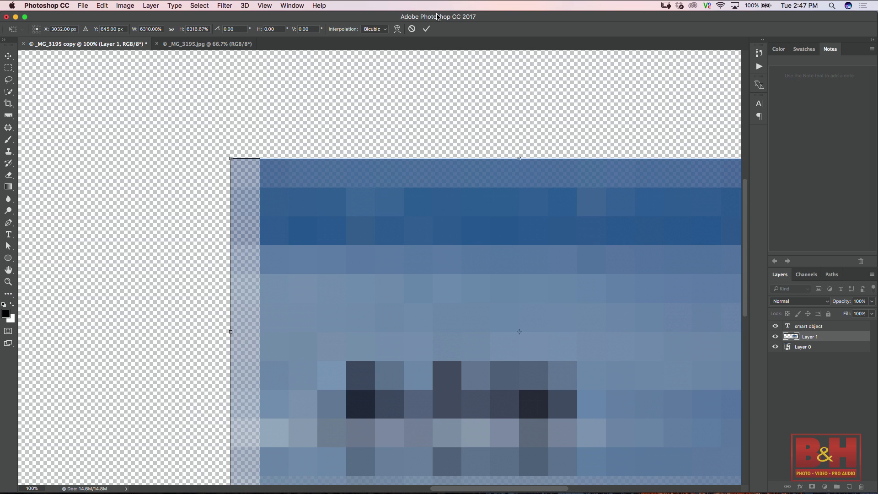
pyautogui.click(427, 29)
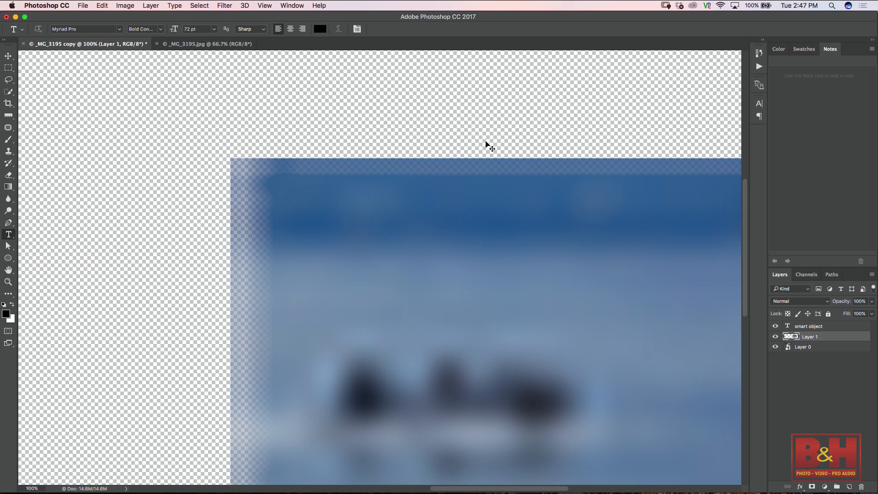
pyautogui.press('super+minus')
pyautogui.press('super+minus')
pyautogui.press('super+minus')
pyautogui.press('super+minus')
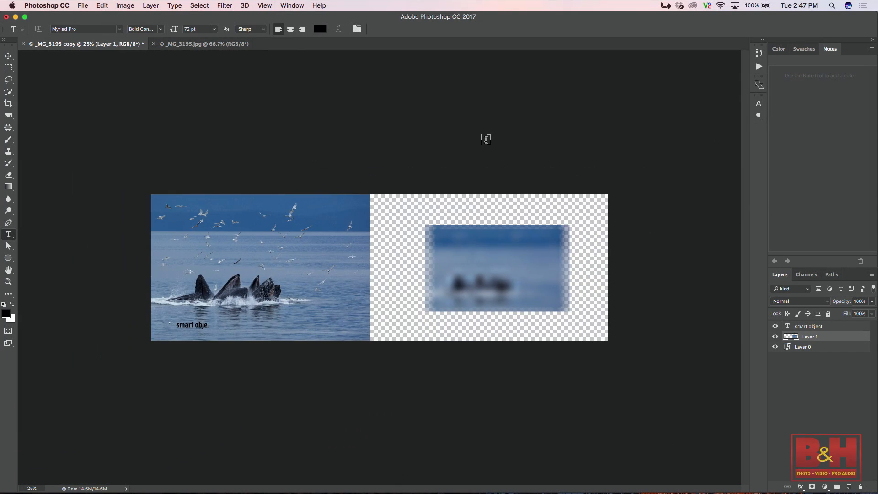
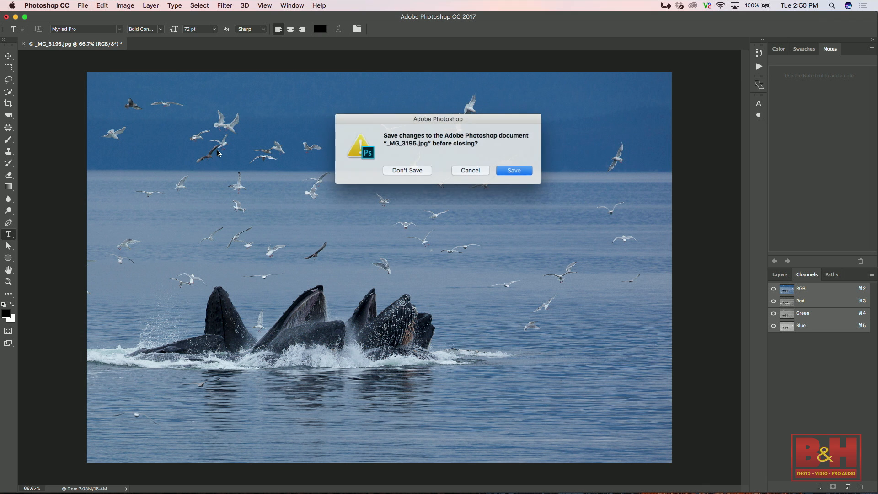
# - Close _MG_3195.jpg without saving and open DSC_6667_F.psd from the Finals folder
pyautogui.click(401, 176)
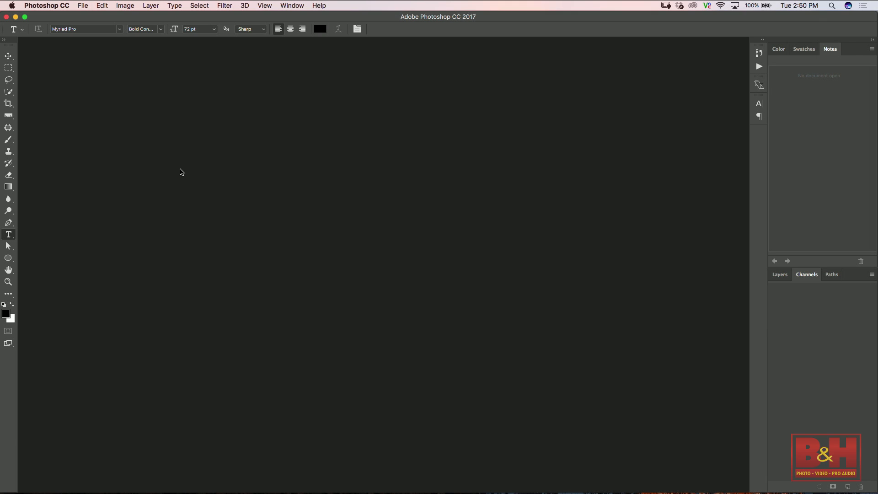
pyautogui.press('super+o')
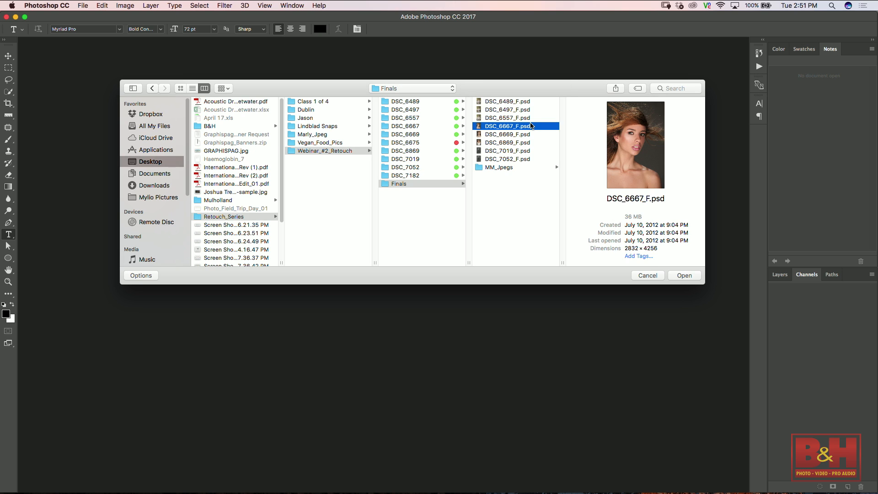
pyautogui.click(685, 275)
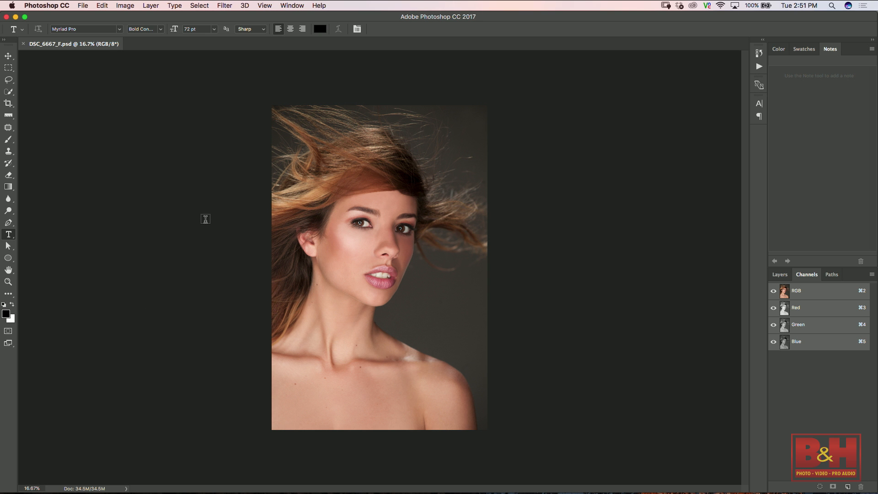
# - Open the close-up face TIFF ending in 135-Edit.tif from the Class 1 of 4 folder and compare both portraits
pyautogui.press('super+o')
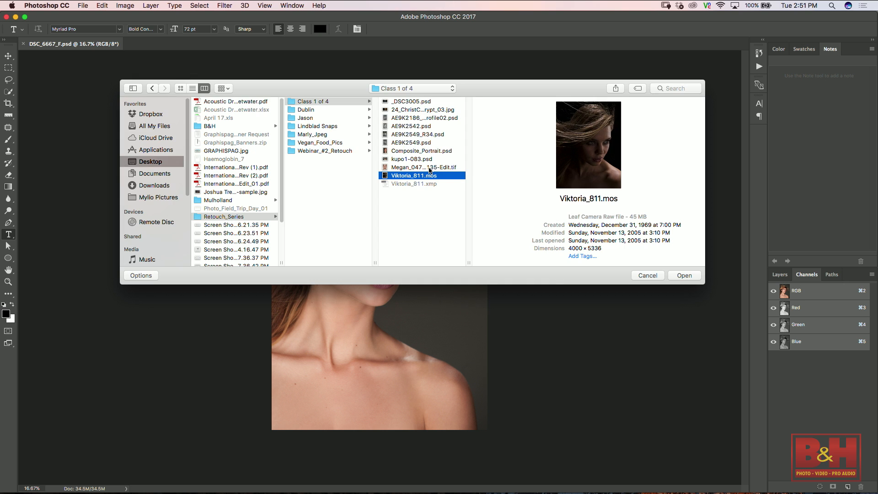
pyautogui.click(443, 167)
pyautogui.click(686, 275)
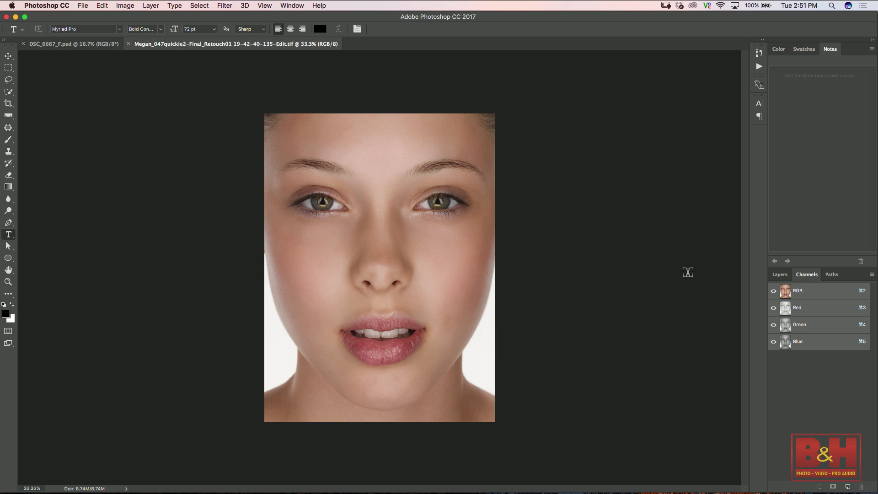
pyautogui.click(76, 46)
pyautogui.click(201, 46)
pyautogui.click(73, 46)
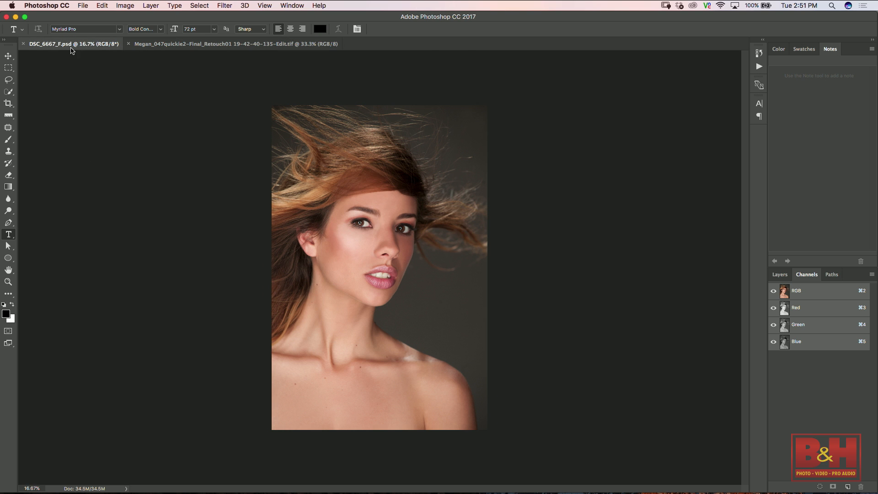
pyautogui.click(281, 47)
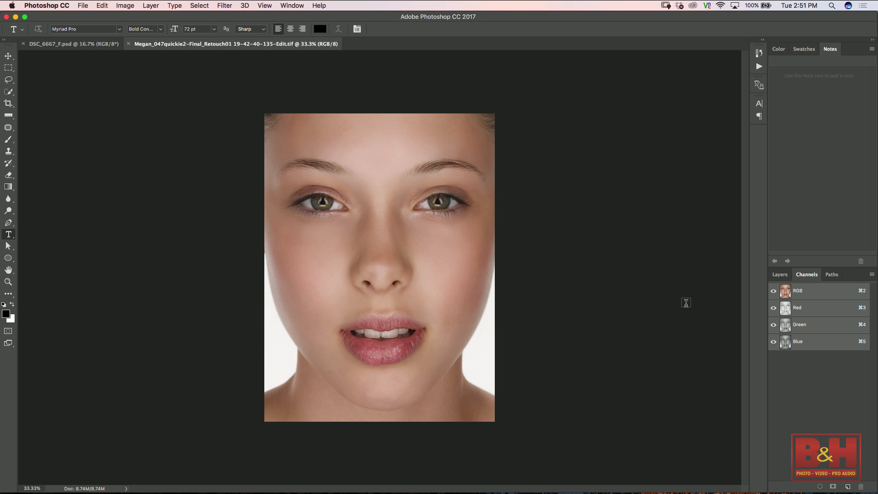
# - Lasso a loose selection around the eye at the left of the close-up face with a 20 px feather
pyautogui.click(780, 276)
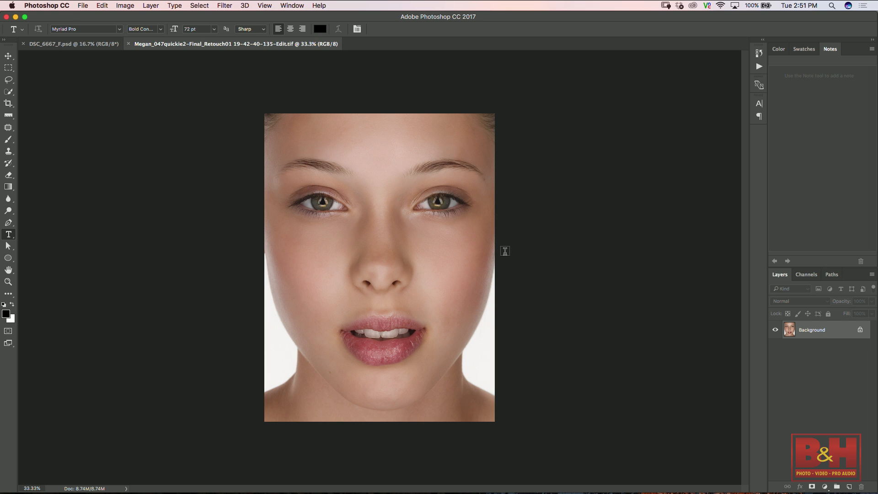
pyautogui.press('l')
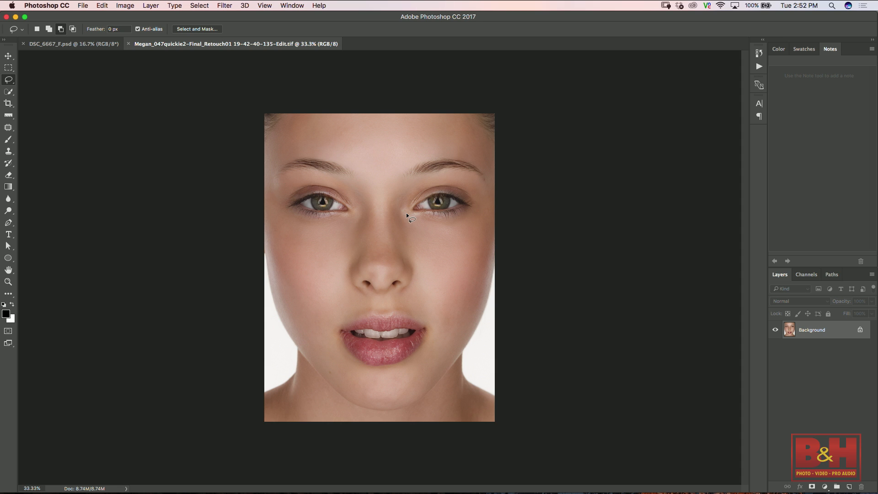
pyautogui.click(115, 29)
pyautogui.write('20')
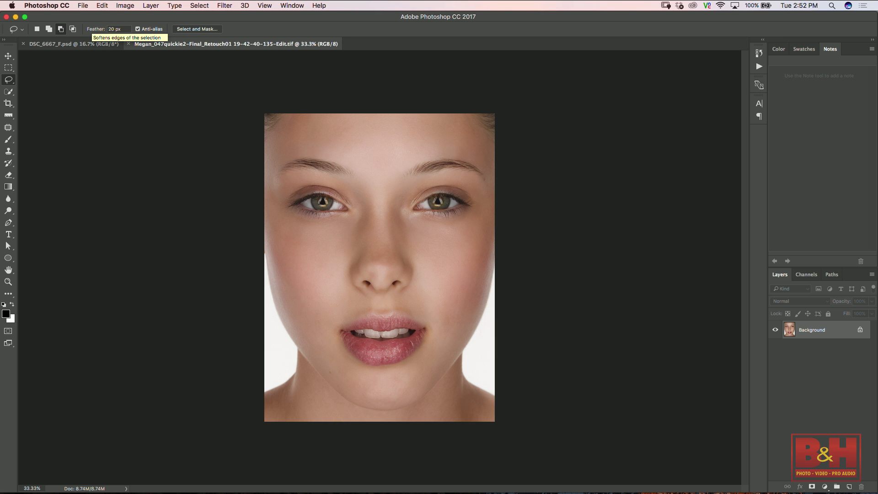
pyautogui.press('super+equal')
pyautogui.press('super+equal')
pyautogui.press('super+equal')
pyautogui.press('super+equal')
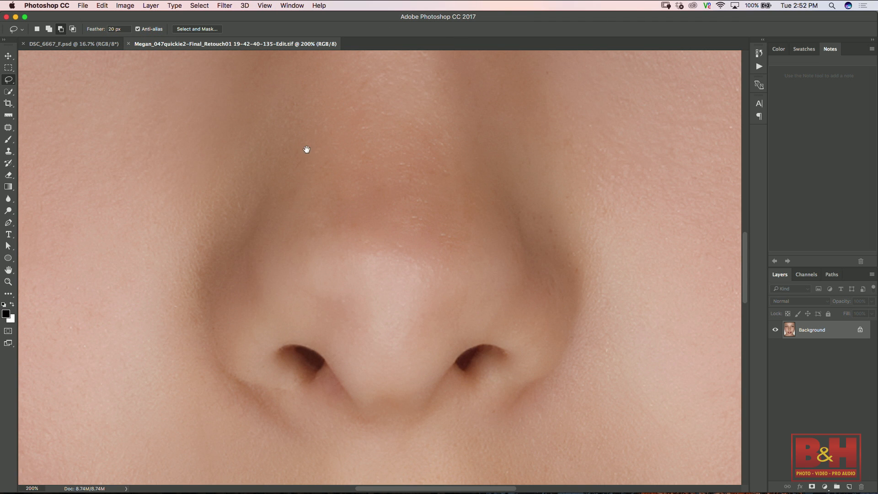
pyautogui.moveTo(257, 133); pyautogui.dragTo(543, 415)
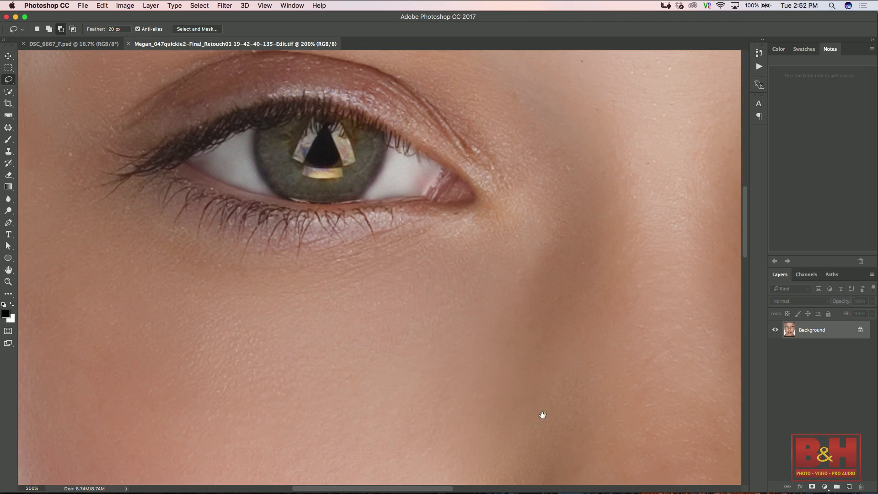
pyautogui.moveTo(617, 220)
pyautogui.mouseDown()
pyautogui.moveTo(540, 160)
pyautogui.moveTo(424, 117)
pyautogui.moveTo(341, 112)
pyautogui.moveTo(167, 179)
pyautogui.moveTo(101, 235)
pyautogui.moveTo(144, 360)
pyautogui.mouseUp()
pyautogui.moveTo(308, 415)
pyautogui.mouseDown()
pyautogui.moveTo(461, 442)
pyautogui.moveTo(601, 432)
pyautogui.moveTo(621, 408)
pyautogui.mouseUp()
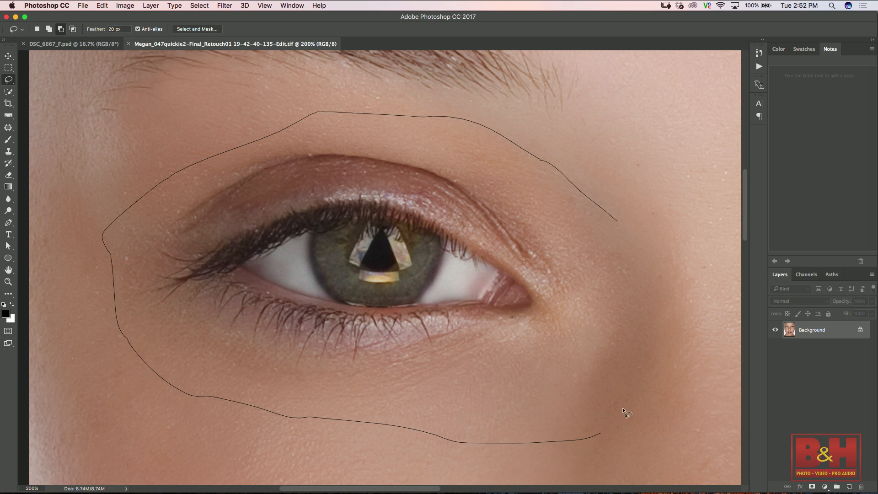
pyautogui.moveTo(610, 219); pyautogui.dragTo(610, 218)
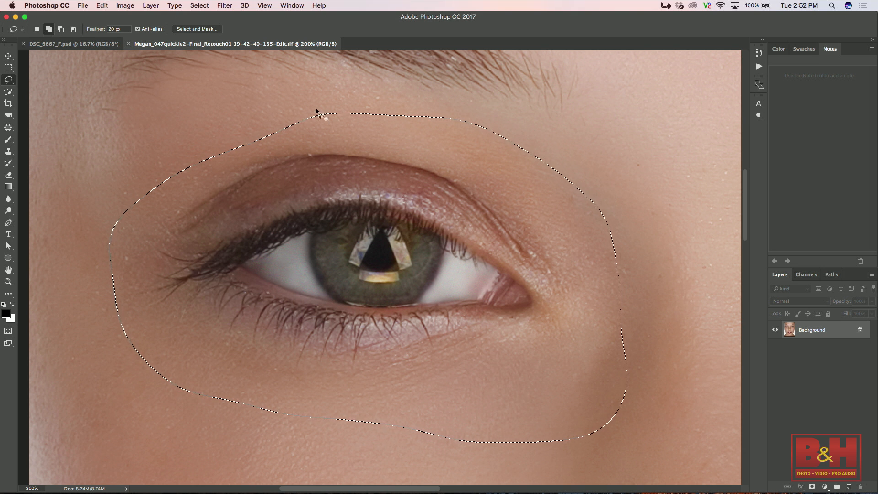
# - Extend the eye selection outward past the outer corner and beneath the lower lashes
pyautogui.moveTo(333, 118)
pyautogui.mouseDown()
pyautogui.moveTo(271, 100)
pyautogui.moveTo(172, 127)
pyautogui.mouseUp()
pyautogui.moveTo(71, 222); pyautogui.dragTo(73, 317)
pyautogui.moveTo(187, 407)
pyautogui.mouseDown()
pyautogui.moveTo(305, 442)
pyautogui.moveTo(430, 445)
pyautogui.moveTo(554, 414)
pyautogui.moveTo(570, 388)
pyautogui.mouseUp()
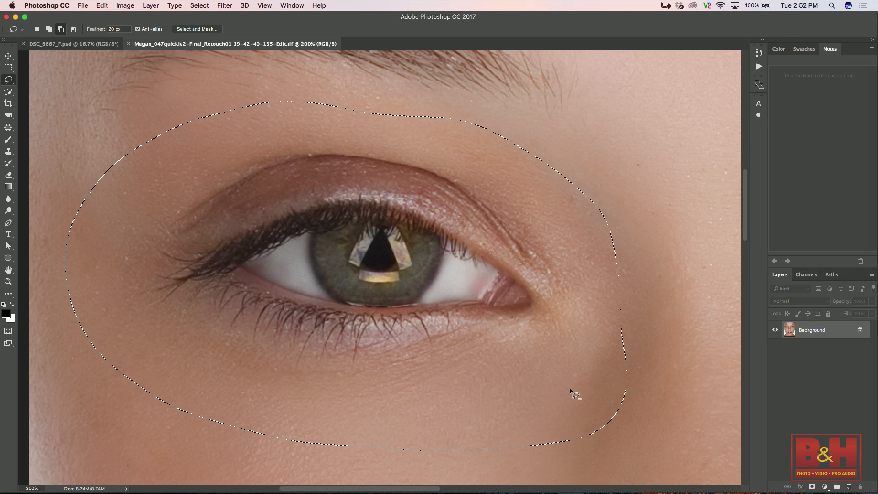
# - Copy the selected eye area to a new layer and convert that layer to a Smart Object
pyautogui.press('super+j')
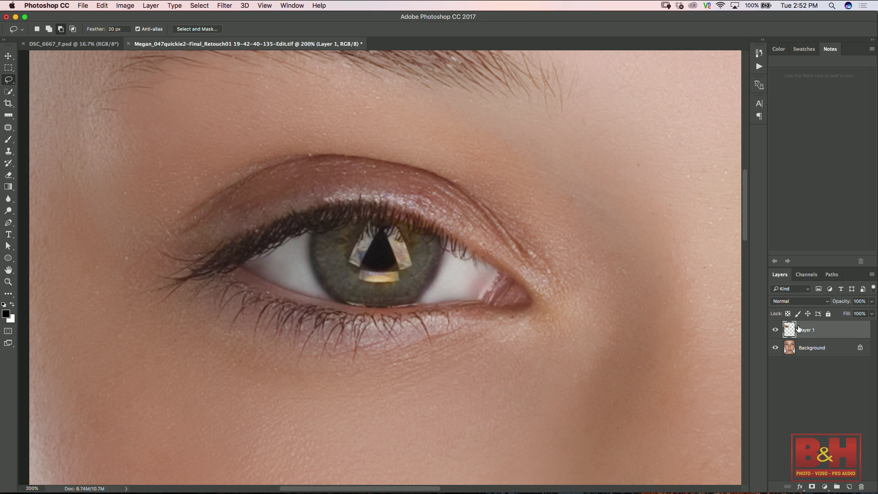
pyautogui.rightClick(823, 329)
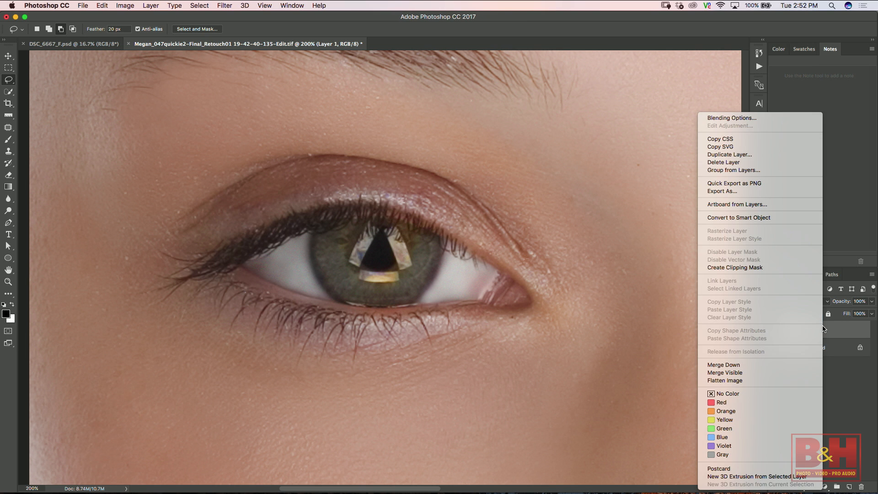
pyautogui.click(766, 219)
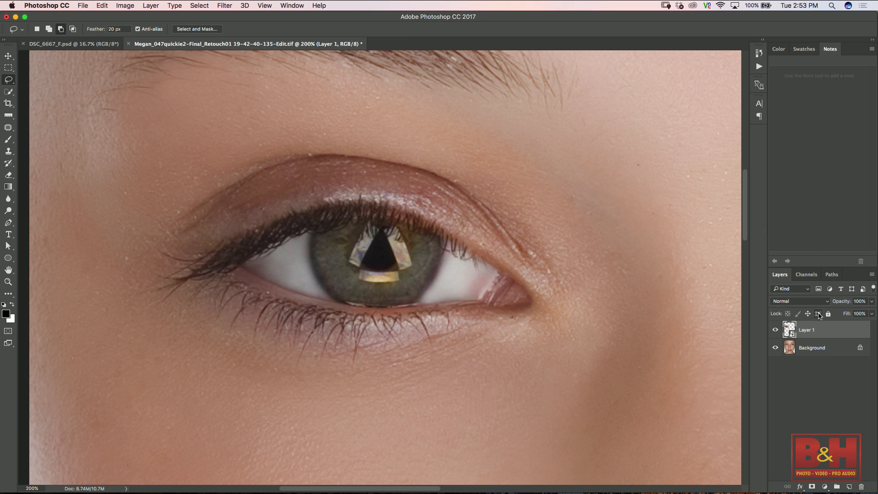
# - Transfer the eye Smart Object into DSC_6667_F.psd, accept the color profile conversion, and place it over the portrait's larger eye
pyautogui.press('v')
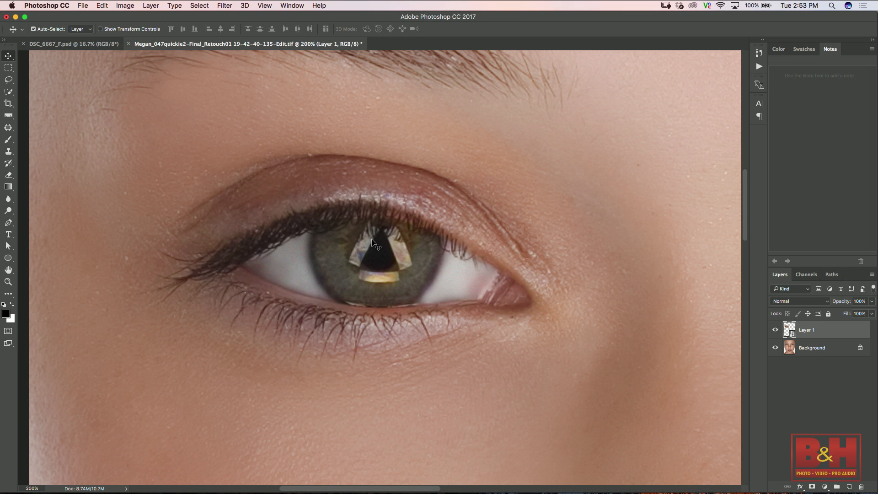
pyautogui.moveTo(373, 242); pyautogui.dragTo(71, 51)
pyautogui.click(63, 44)
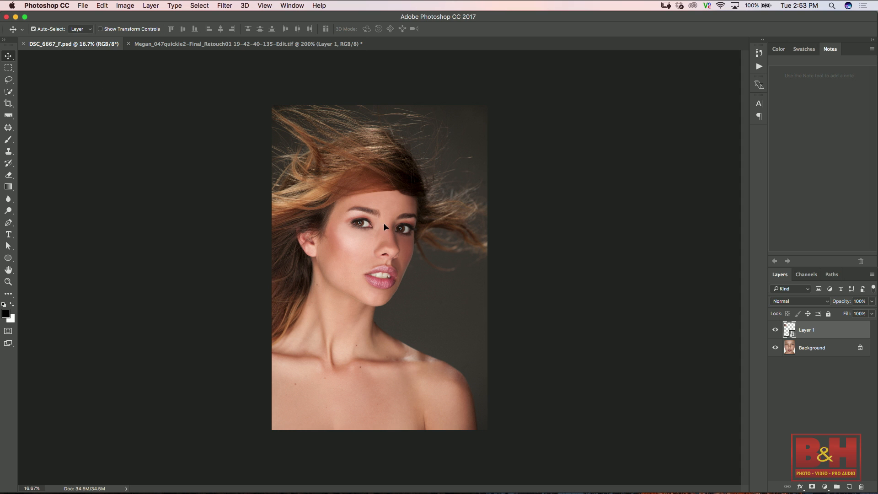
pyautogui.press('super+v')
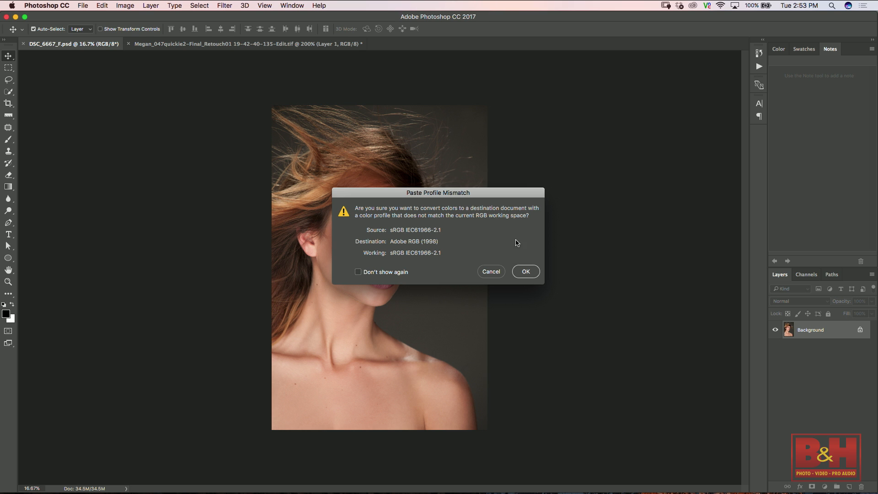
pyautogui.click(527, 272)
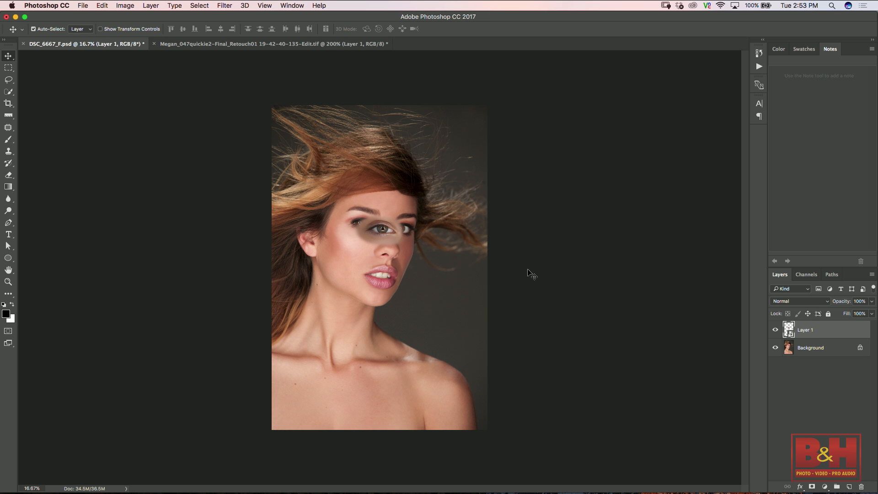
pyautogui.moveTo(387, 230); pyautogui.dragTo(360, 220)
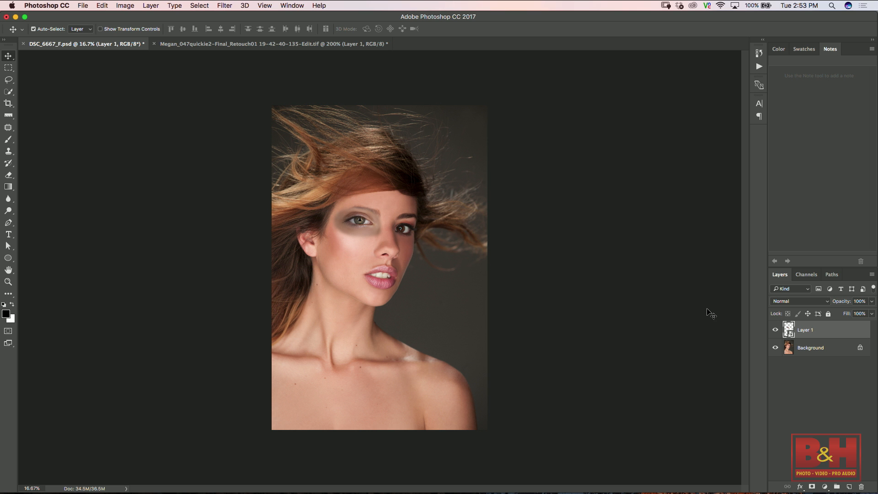
# - Reposition the transferred eye over the portrait's eye and lower its layer opacity to 71%
pyautogui.press('super+equal')
pyautogui.press('super+equal')
pyautogui.press('super+equal')
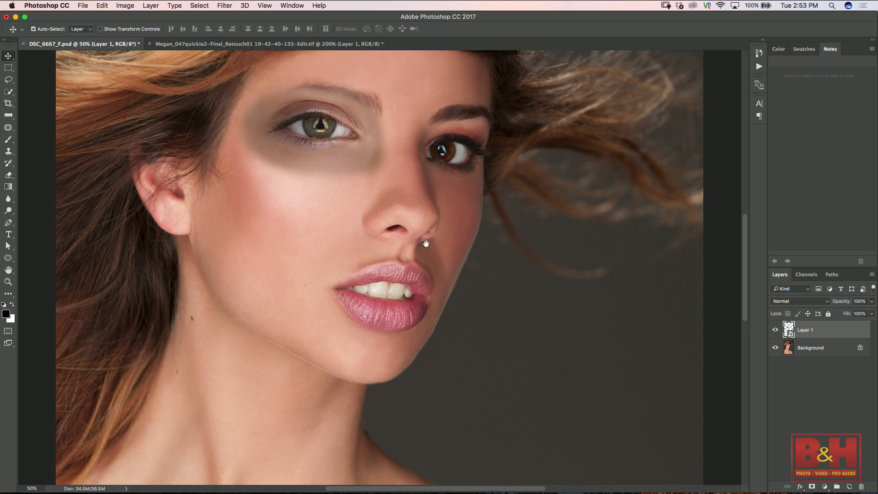
pyautogui.moveTo(348, 225); pyautogui.dragTo(355, 239)
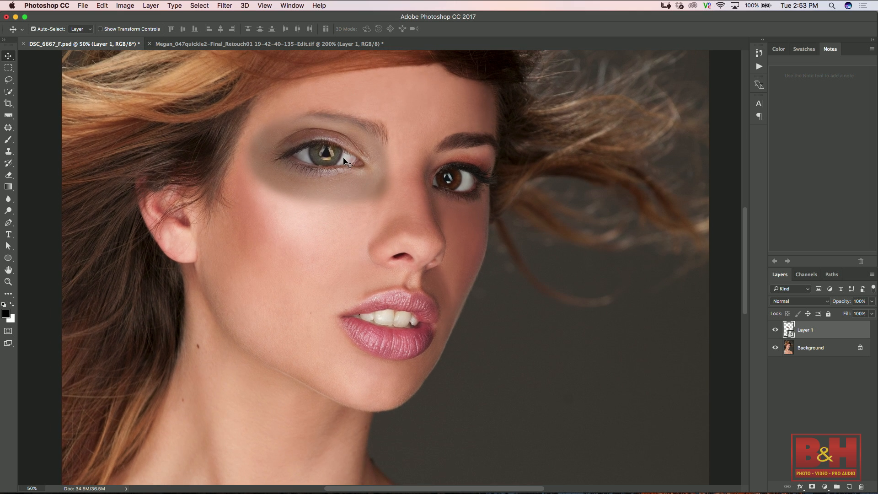
pyautogui.moveTo(317, 161); pyautogui.dragTo(320, 192)
pyautogui.click(872, 302)
pyautogui.moveTo(872, 312); pyautogui.dragTo(860, 318)
# - Align the semi-transparent iris with the original iris beneath it
pyautogui.press('super+plus')
pyautogui.press('super+plus')
pyautogui.press('super+plus')
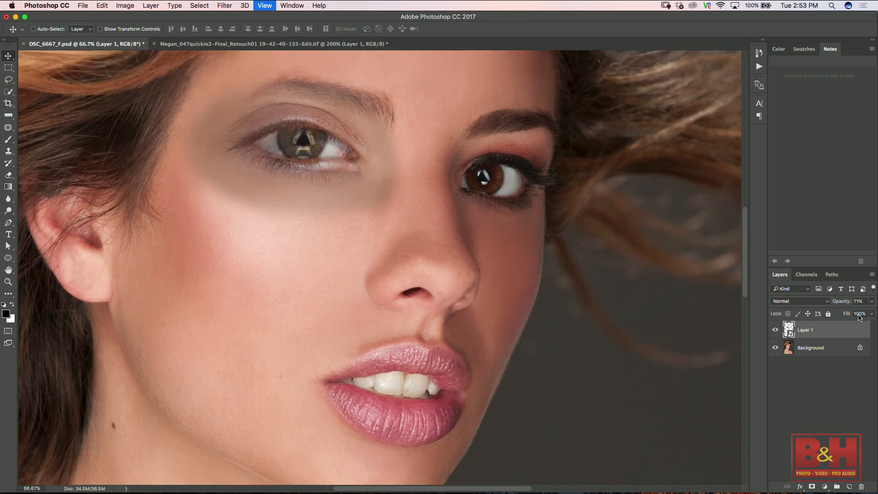
pyautogui.moveTo(397, 256); pyautogui.dragTo(498, 378)
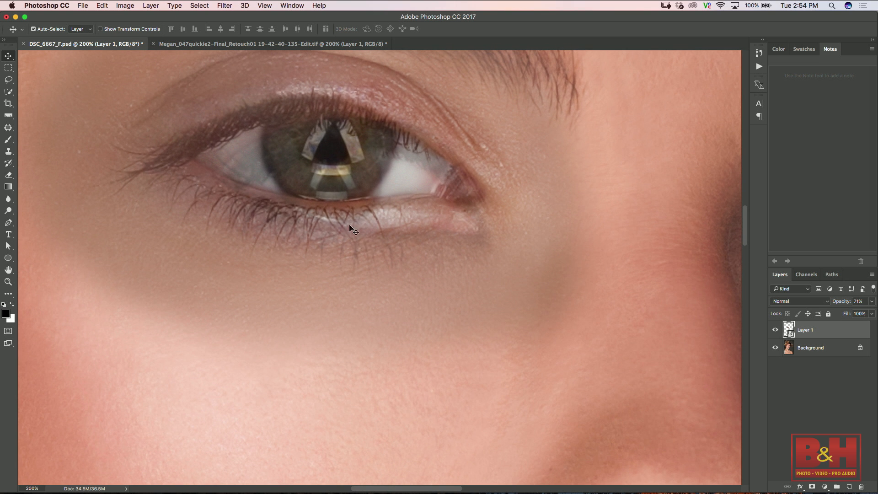
pyautogui.moveTo(325, 183); pyautogui.dragTo(327, 210)
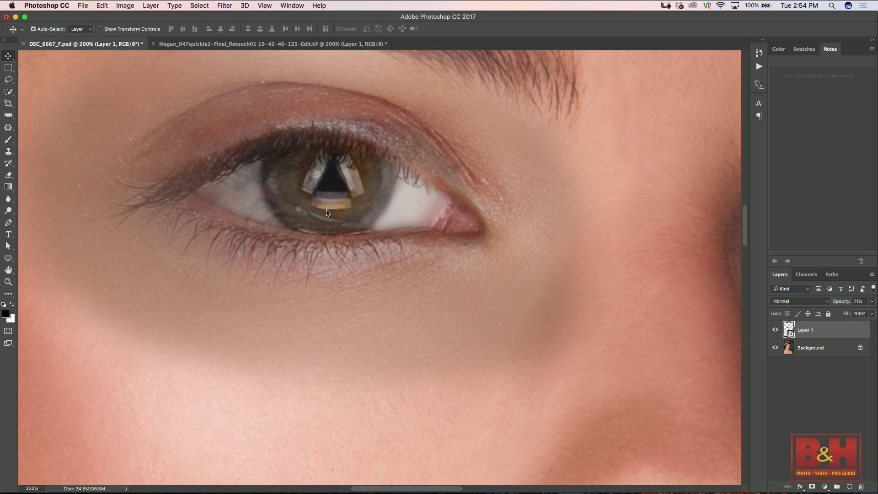
# - Scale the eye Smart Object down to about 84.5% with Free Transform and realign it over the original eye
pyautogui.press('super+t')
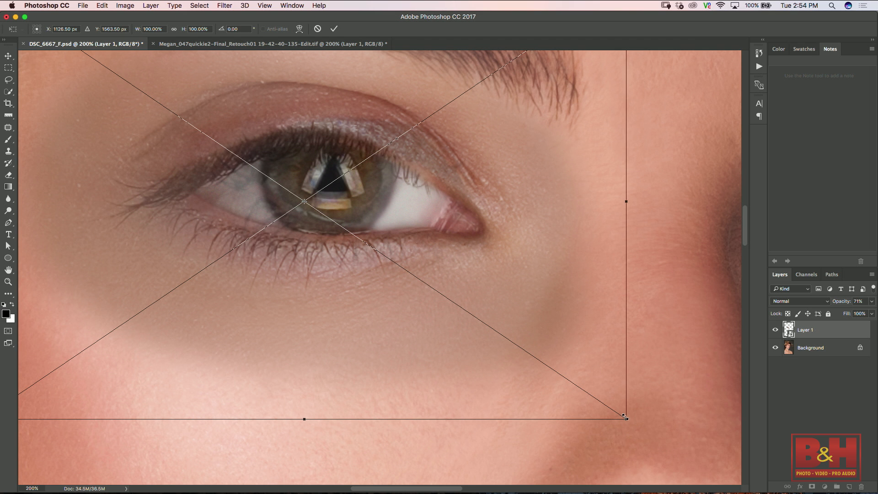
pyautogui.moveTo(623, 416); pyautogui.dragTo(587, 392)
pyautogui.moveTo(371, 188); pyautogui.dragTo(389, 206)
pyautogui.moveTo(605, 408); pyautogui.dragTo(547, 367)
pyautogui.moveTo(265, 216); pyautogui.dragTo(308, 241)
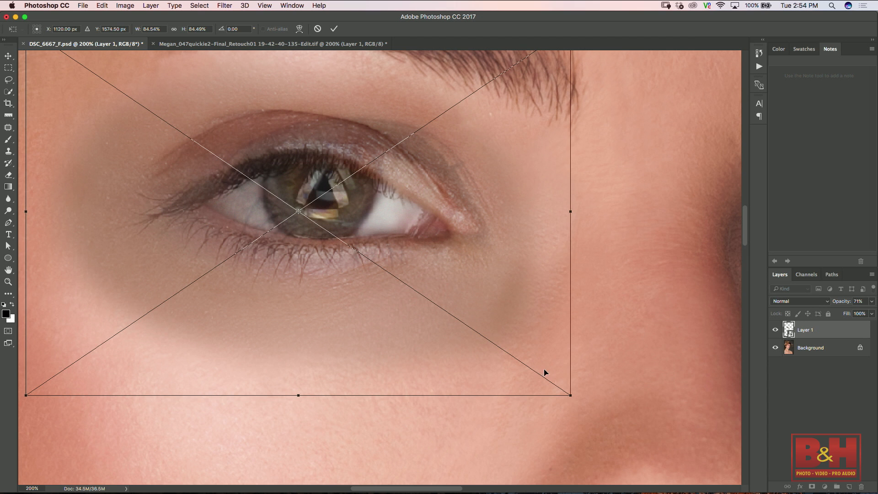
pyautogui.click(292, 5)
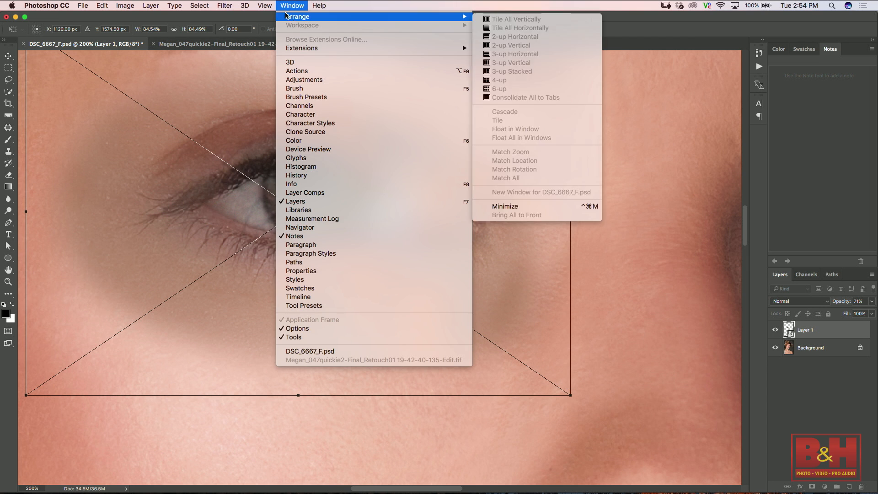
pyautogui.moveTo(265, 5)
pyautogui.click(314, 192)
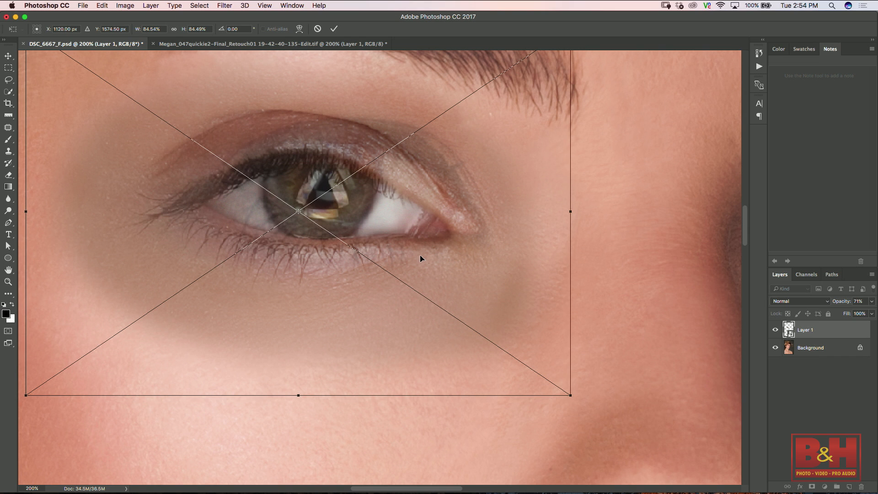
# - Reduce the eye Smart Object further to about 77%, match its iris to the original, and apply the transformation
pyautogui.moveTo(570, 395); pyautogui.dragTo(537, 358)
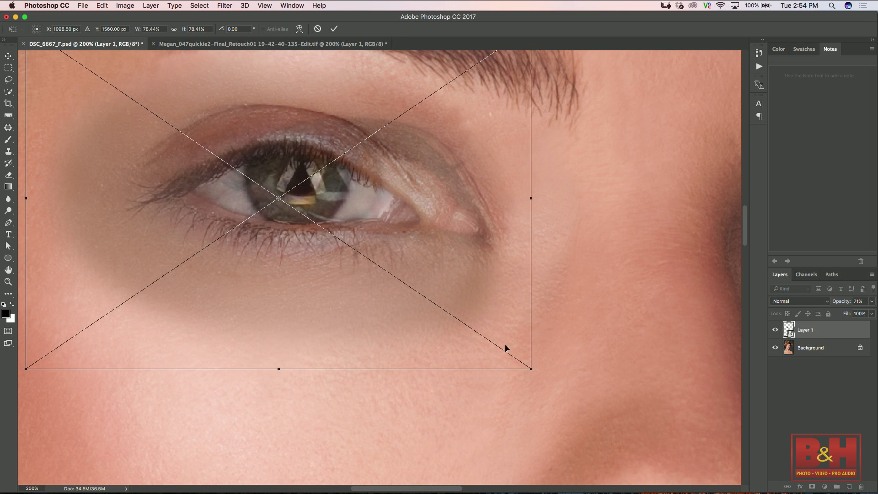
pyautogui.moveTo(336, 168); pyautogui.dragTo(368, 167)
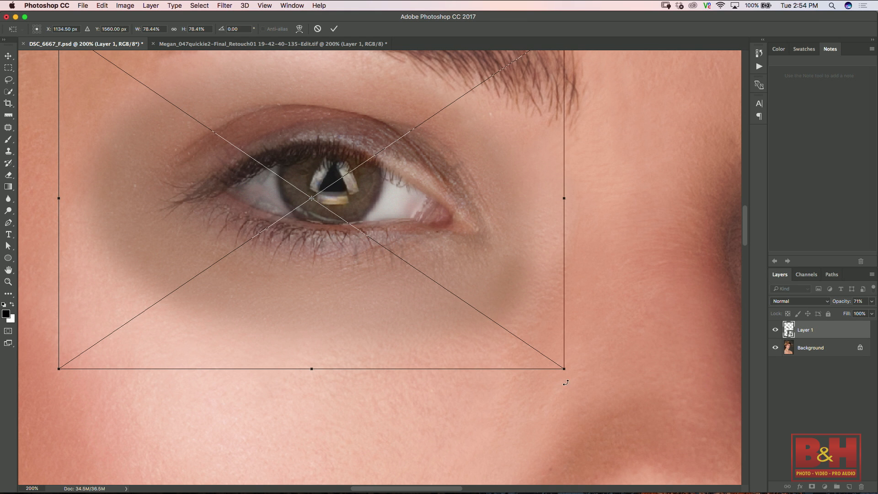
pyautogui.moveTo(563, 369); pyautogui.dragTo(555, 363)
pyautogui.moveTo(410, 268); pyautogui.dragTo(416, 271)
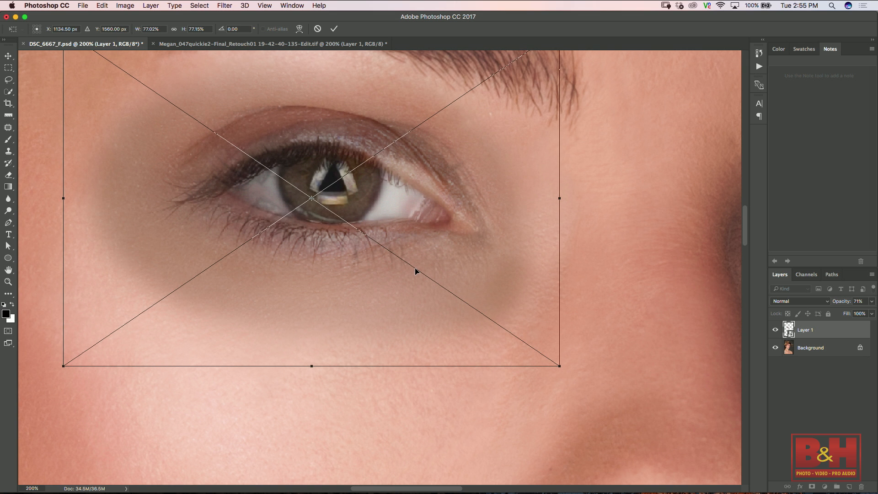
pyautogui.click(335, 28)
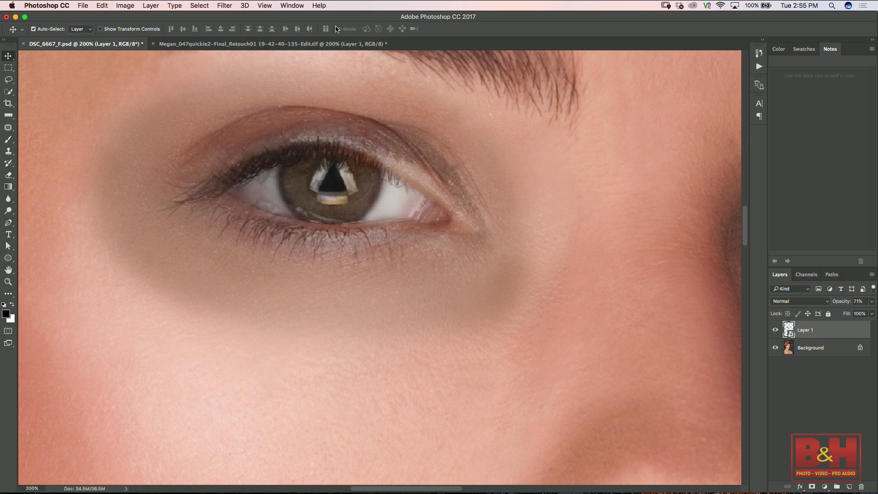
# - Add a layer mask to the eye layer and paint out its surrounding skin with a black brush at 20% opacity
pyautogui.press('super+minus')
pyautogui.press('super+minus')
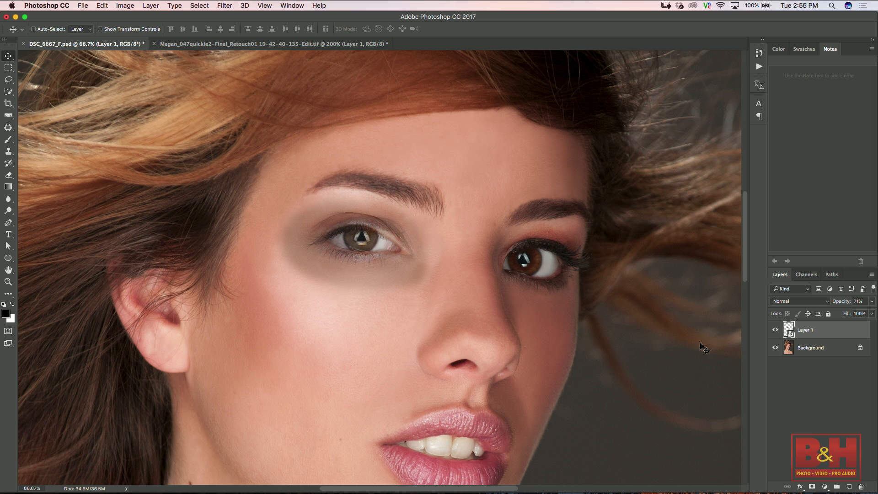
pyautogui.press('super+1')
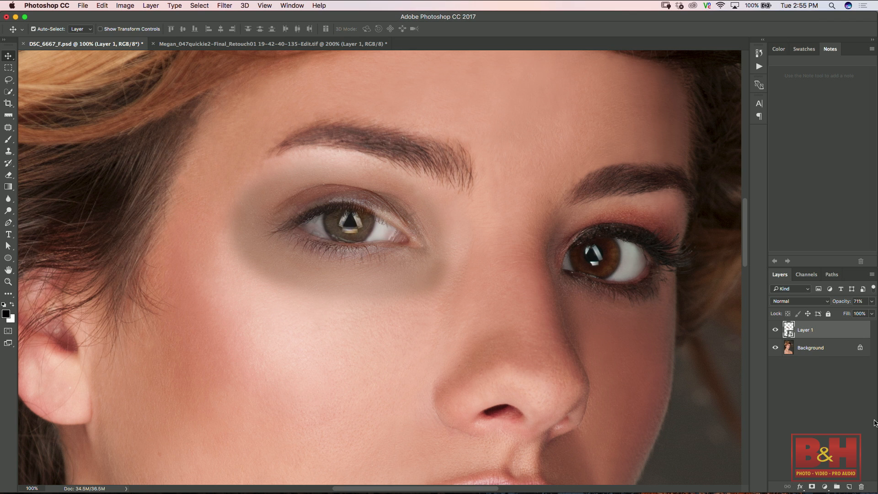
pyautogui.click(812, 487)
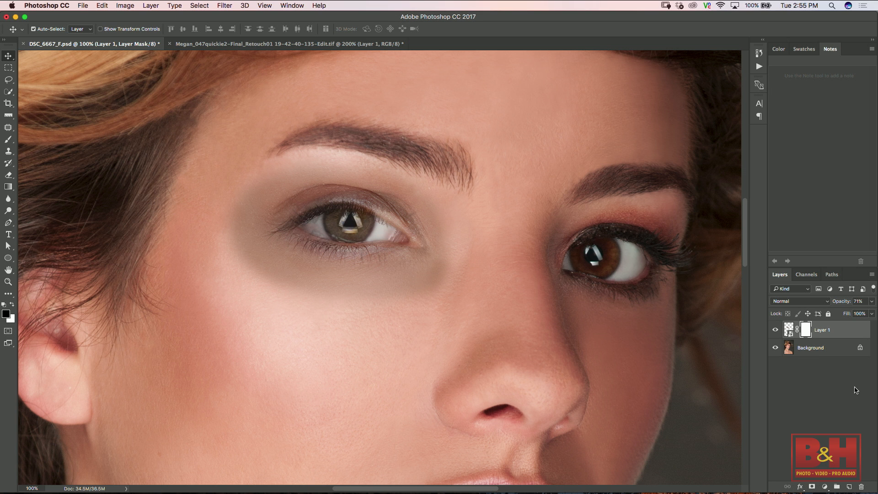
pyautogui.press('b')
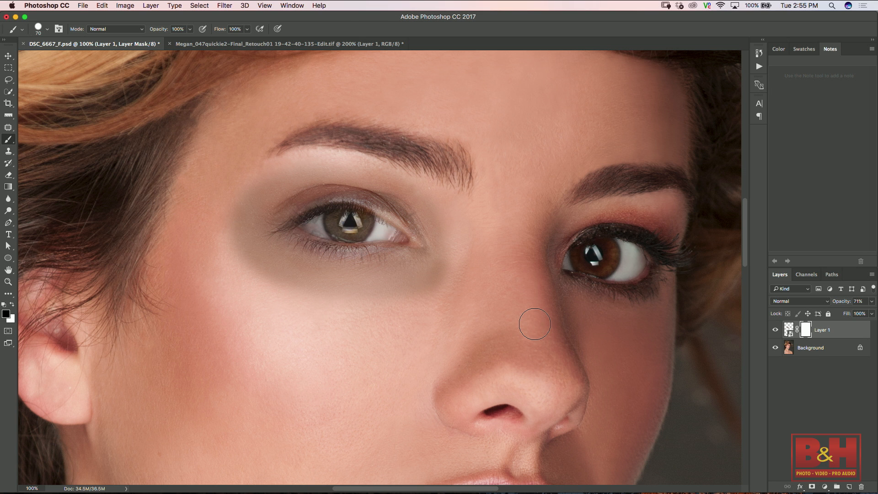
pyautogui.press('super+equal')
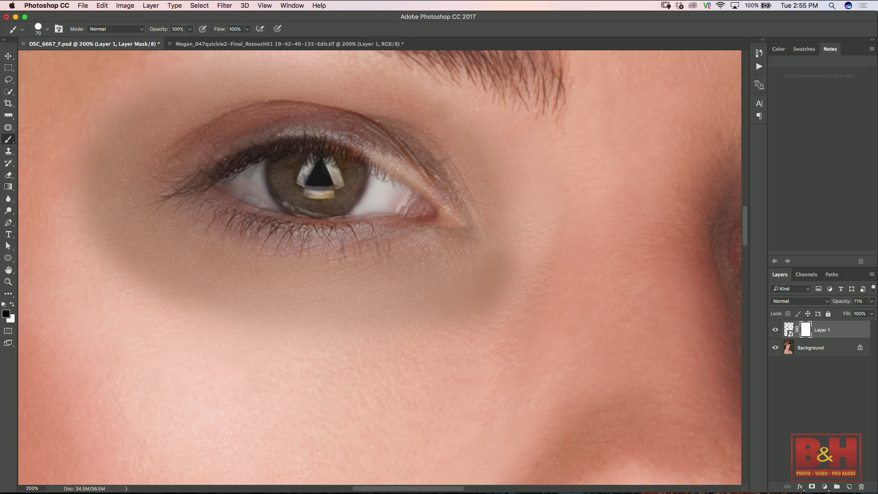
pyautogui.press('2')
pyautogui.moveTo(314, 299)
pyautogui.mouseDown()
pyautogui.moveTo(368, 305)
pyautogui.moveTo(289, 300)
pyautogui.moveTo(426, 270)
pyautogui.moveTo(503, 278)
pyautogui.moveTo(386, 330)
pyautogui.moveTo(123, 158)
pyautogui.moveTo(113, 169)
pyautogui.moveTo(125, 144)
pyautogui.moveTo(214, 75)
pyautogui.moveTo(123, 169)
pyautogui.moveTo(244, 103)
pyautogui.moveTo(156, 127)
pyautogui.moveTo(122, 165)
pyautogui.moveTo(215, 106)
pyautogui.moveTo(263, 88)
pyautogui.moveTo(342, 87)
pyautogui.moveTo(400, 113)
pyautogui.moveTo(474, 183)
pyautogui.moveTo(502, 246)
pyautogui.mouseUp()
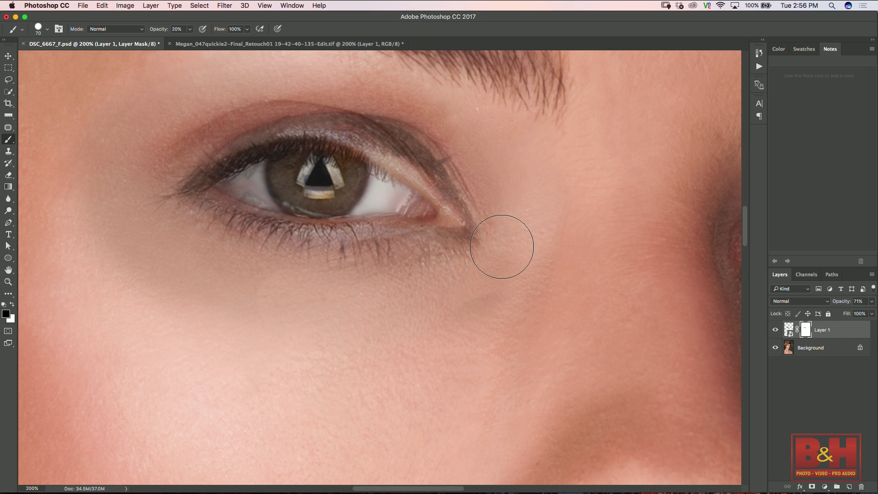
# - Check the blended eye within the whole face and delete the masked eye layer
pyautogui.press('super+minus')
pyautogui.press('super+minus')
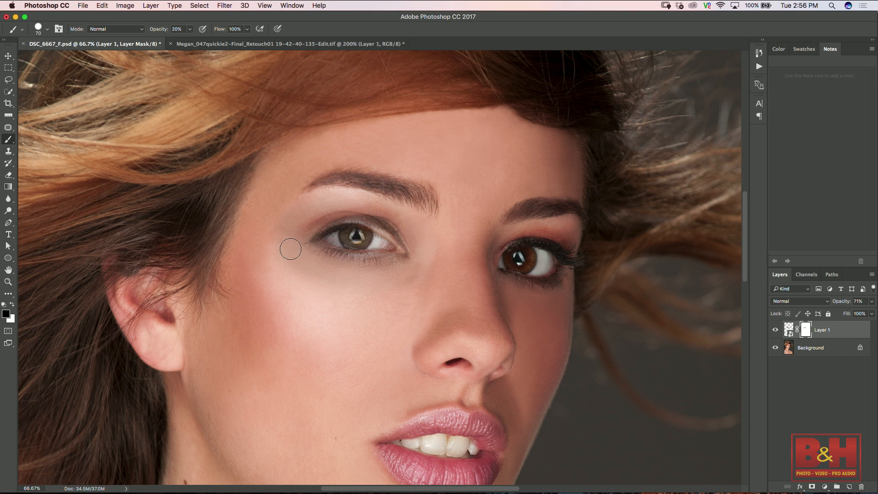
pyautogui.moveTo(840, 333); pyautogui.dragTo(861, 487)
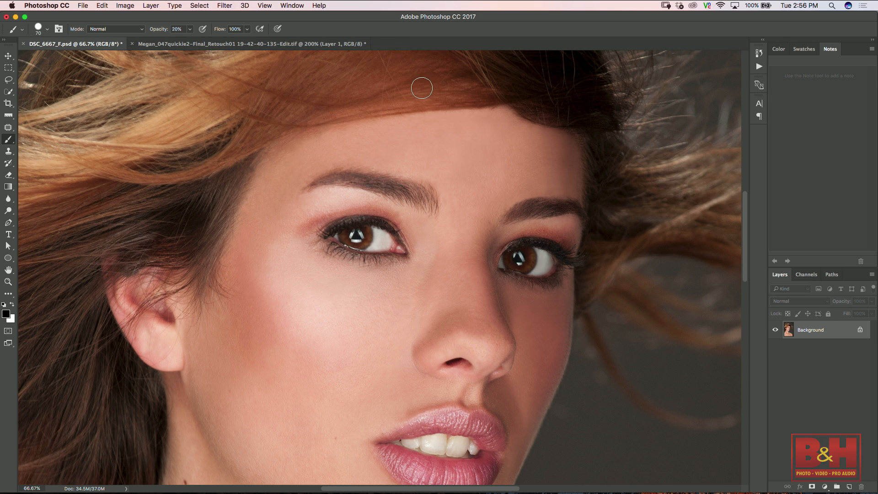
# - Return to the close-up face TIFF and inspect the eye layer with the background temporarily hidden
pyautogui.click(272, 44)
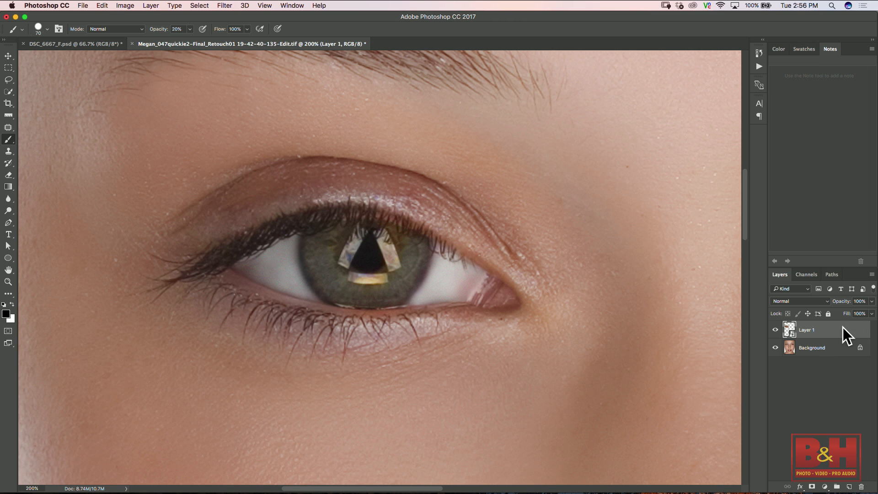
pyautogui.press('v')
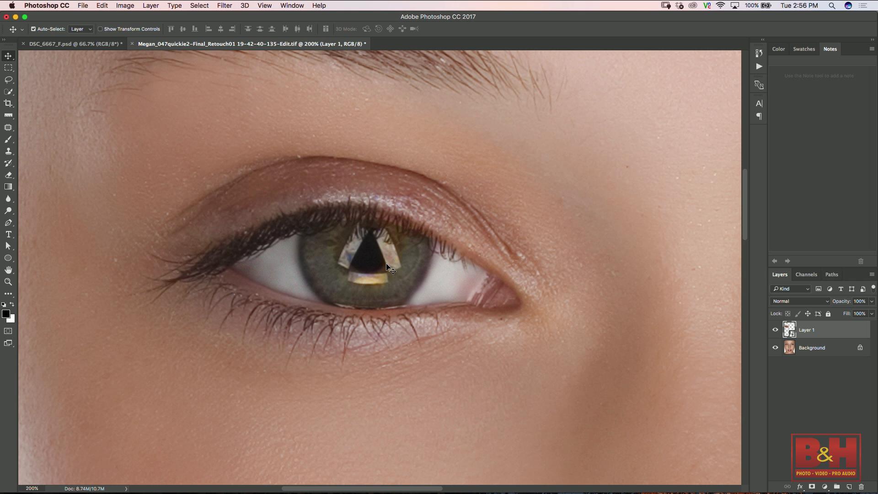
pyautogui.click(774, 350)
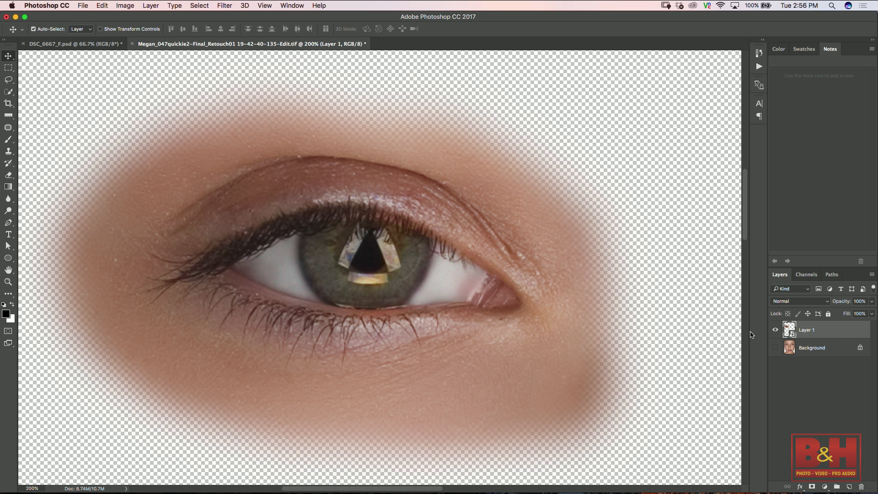
pyautogui.click(775, 349)
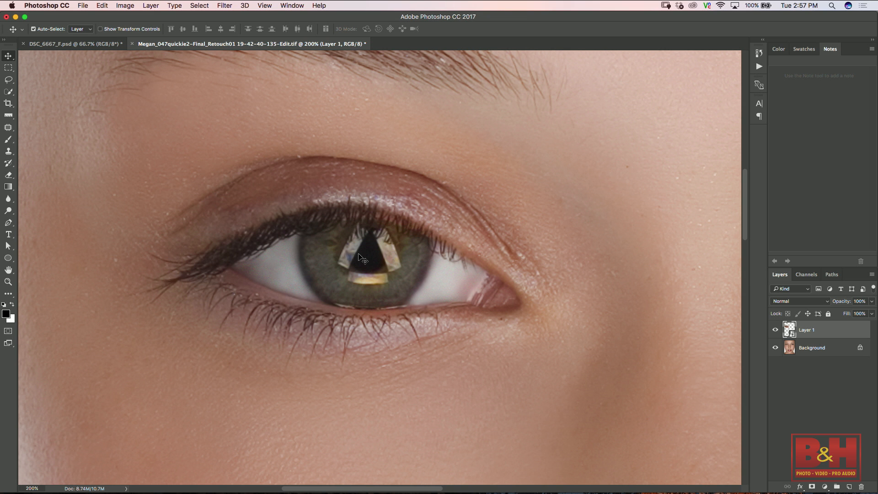
# - Bring the eye Smart Object into DSC_6667_F.psd again and accept the color profile conversion
pyautogui.moveTo(359, 258); pyautogui.dragTo(92, 51)
pyautogui.click(92, 44)
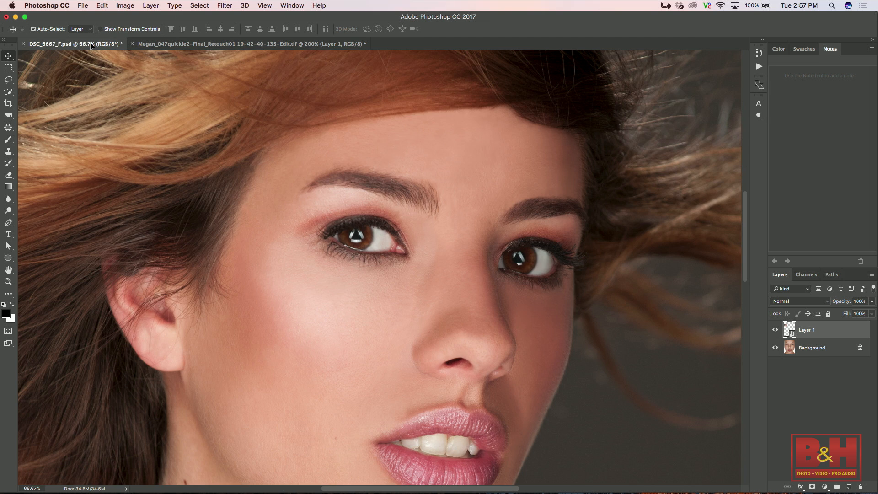
pyautogui.moveTo(308, 163); pyautogui.dragTo(377, 236)
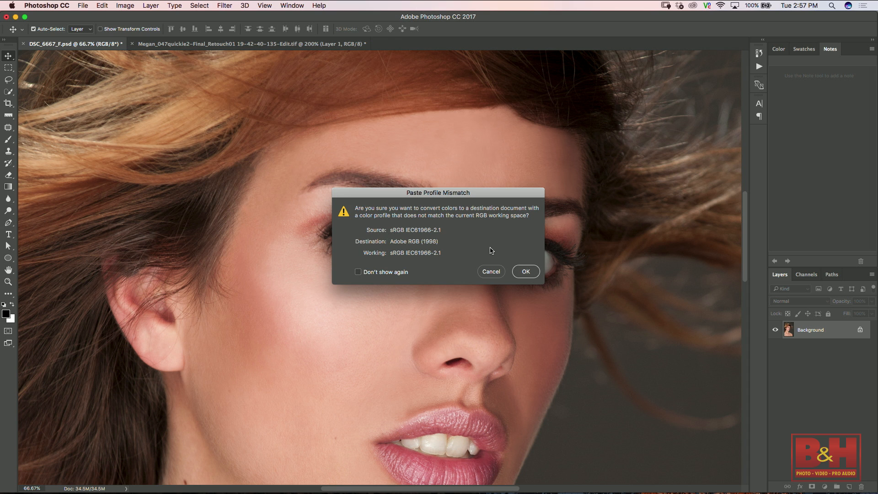
pyautogui.click(525, 273)
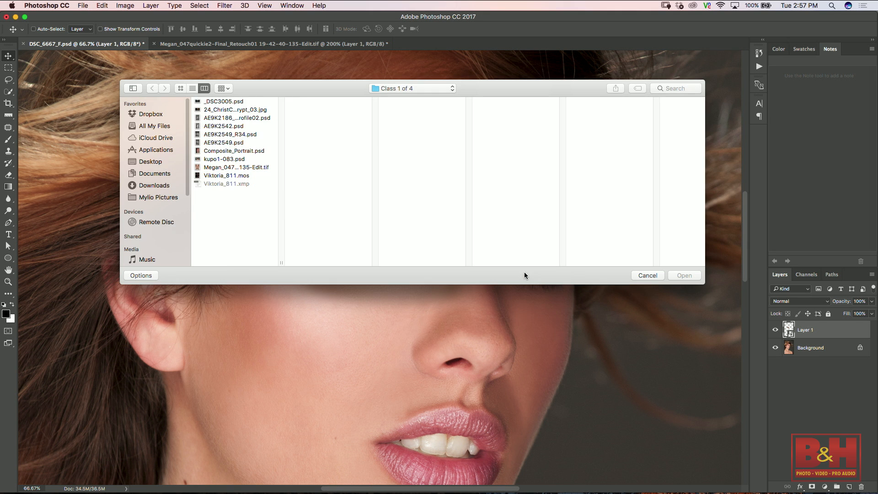
# - Open furguin.jpg from the Lindblad Snaps folder
pyautogui.click(394, 126)
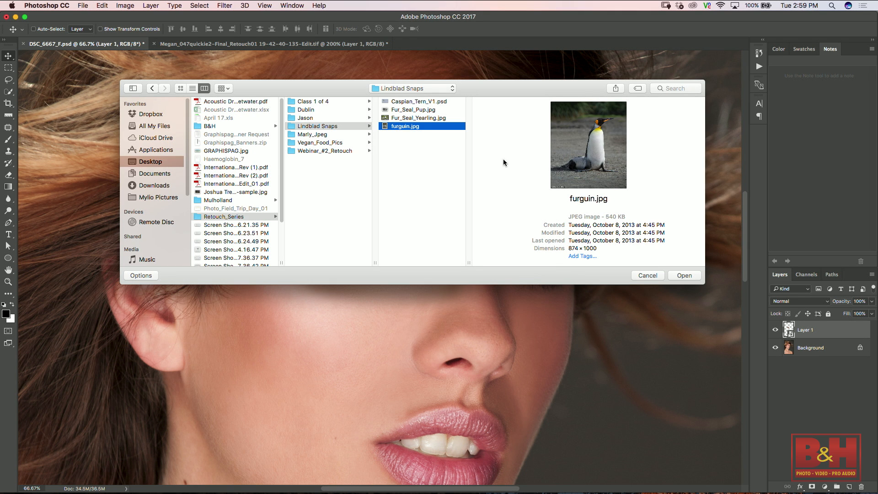
pyautogui.click(695, 274)
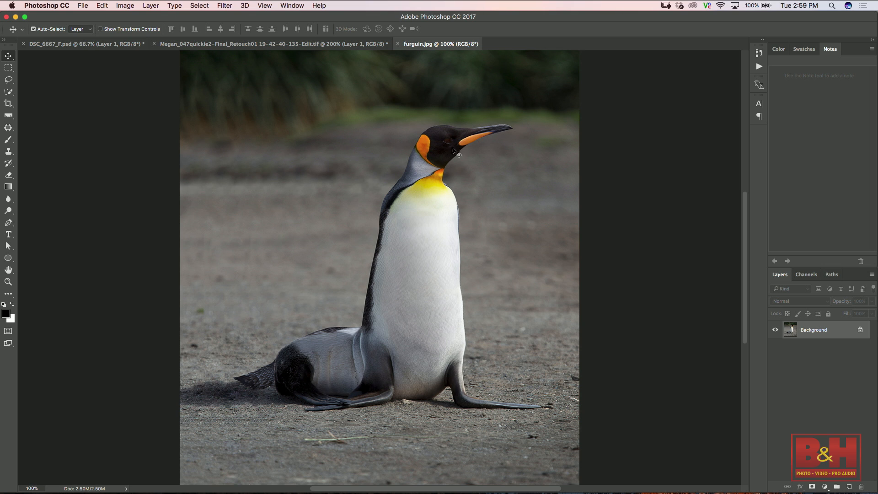
# - Lasso the penguin's head and upper body in furguin.jpg with a 20 px feather and copy the selection to a new layer
pyautogui.click(105, 46)
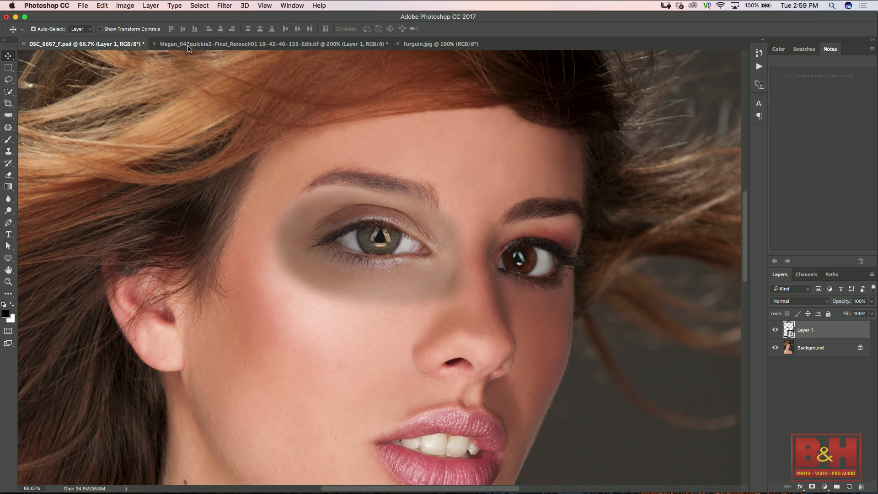
pyautogui.click(424, 45)
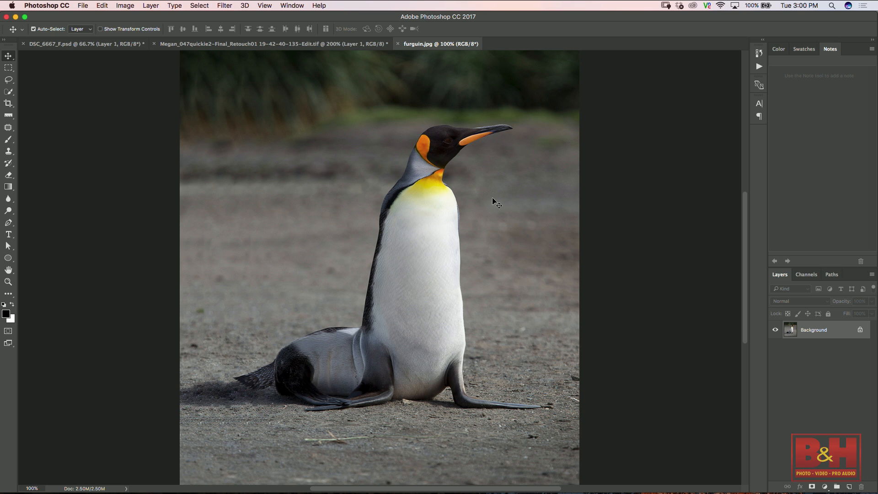
pyautogui.press('l')
pyautogui.moveTo(449, 174)
pyautogui.mouseDown()
pyautogui.moveTo(492, 142)
pyautogui.moveTo(495, 107)
pyautogui.moveTo(402, 138)
pyautogui.mouseUp()
pyautogui.moveTo(358, 260)
pyautogui.mouseDown()
pyautogui.moveTo(442, 274)
pyautogui.moveTo(465, 211)
pyautogui.moveTo(450, 176)
pyautogui.mouseUp()
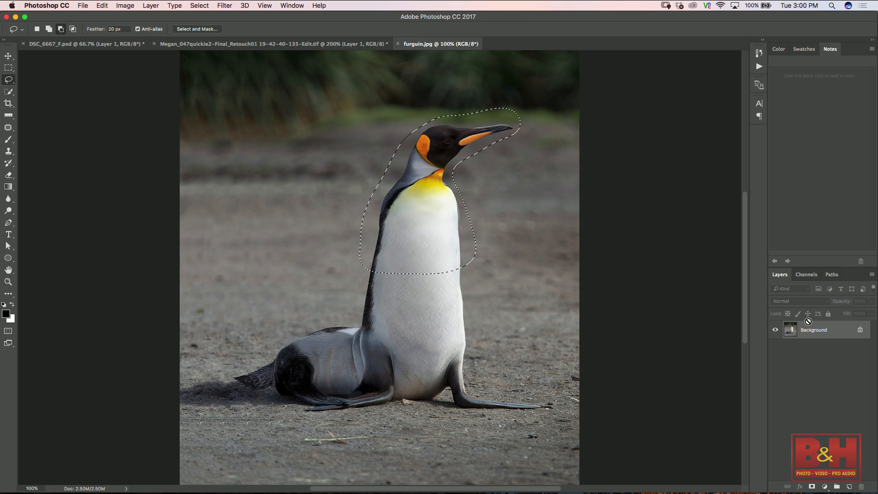
pyautogui.press('super+j')
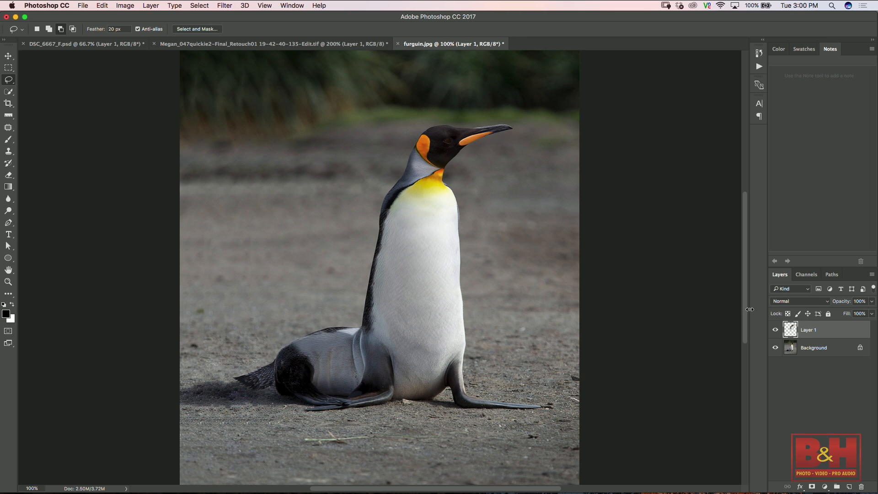
# - Inspect the feathered penguin cutout by temporarily hiding the Background layer
pyautogui.press('v')
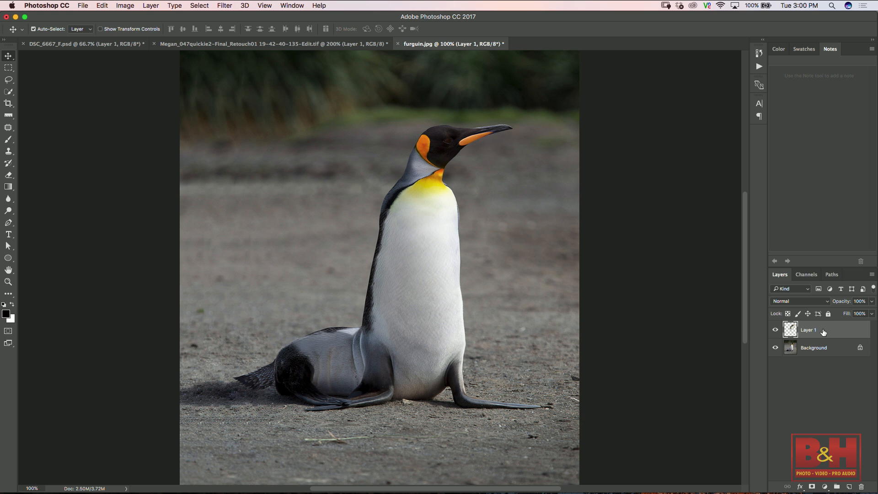
pyautogui.click(777, 348)
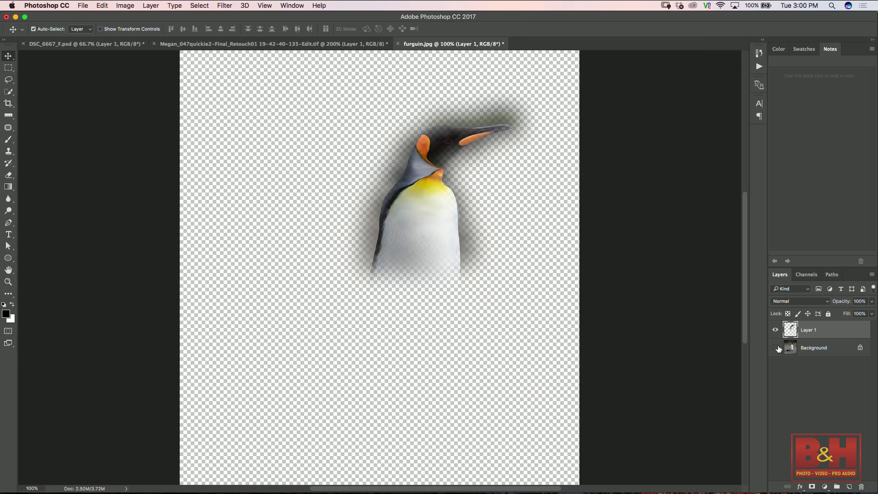
pyautogui.click(777, 348)
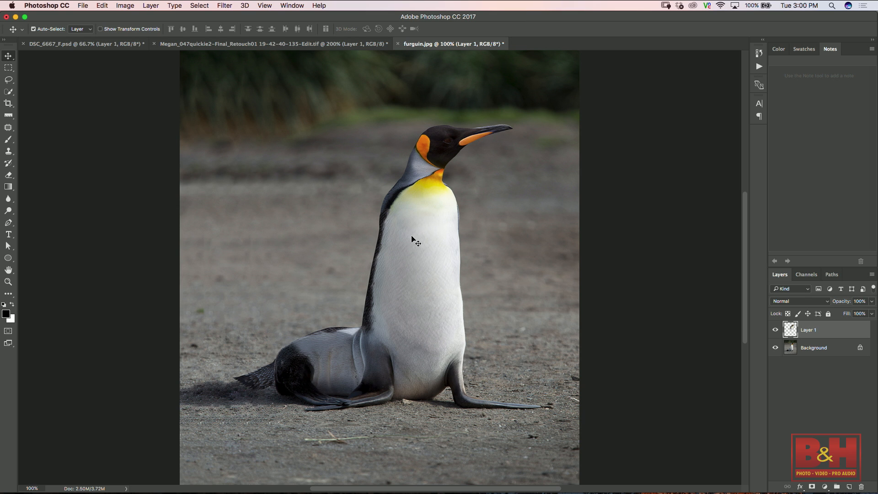
# - Bring the penguin cutout from furguin.jpg into DSC_6667_F.psd and place it on the woman's earlobe like an earring
pyautogui.moveTo(410, 235); pyautogui.dragTo(109, 47)
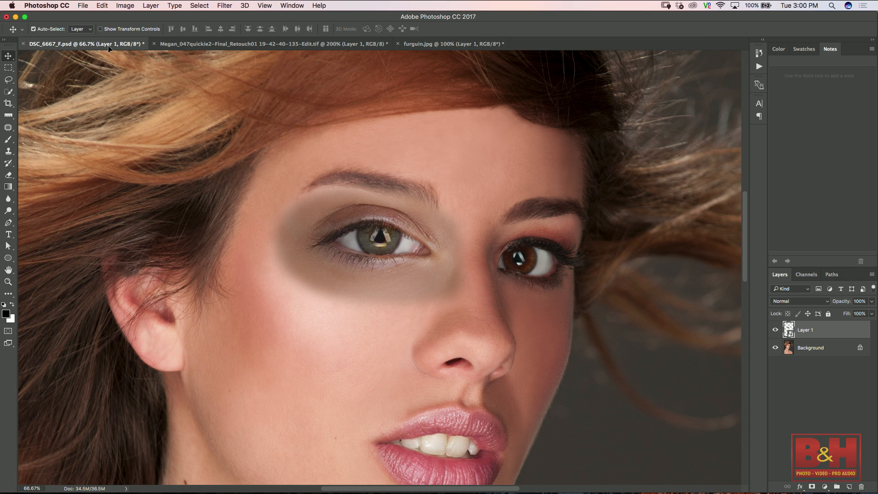
pyautogui.press('super+minus')
pyautogui.press('super+minus')
pyautogui.press('super+minus')
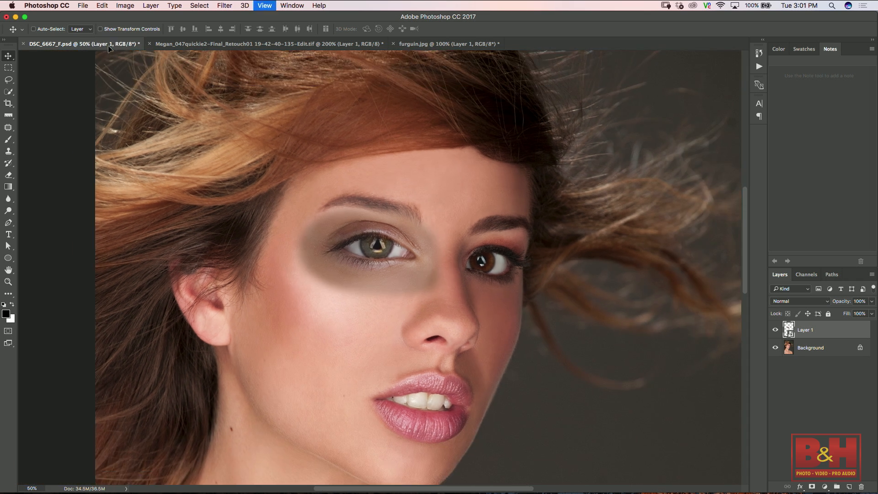
pyautogui.press('super+minus')
pyautogui.press('super+equal')
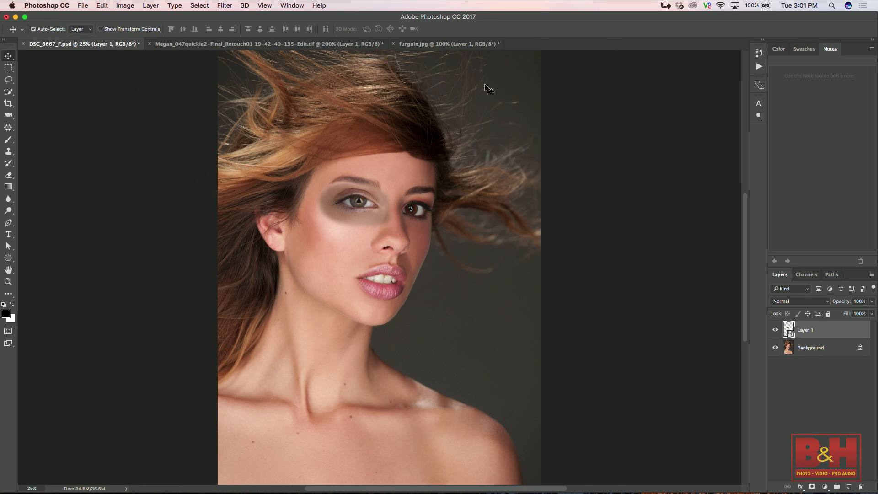
pyautogui.click(449, 44)
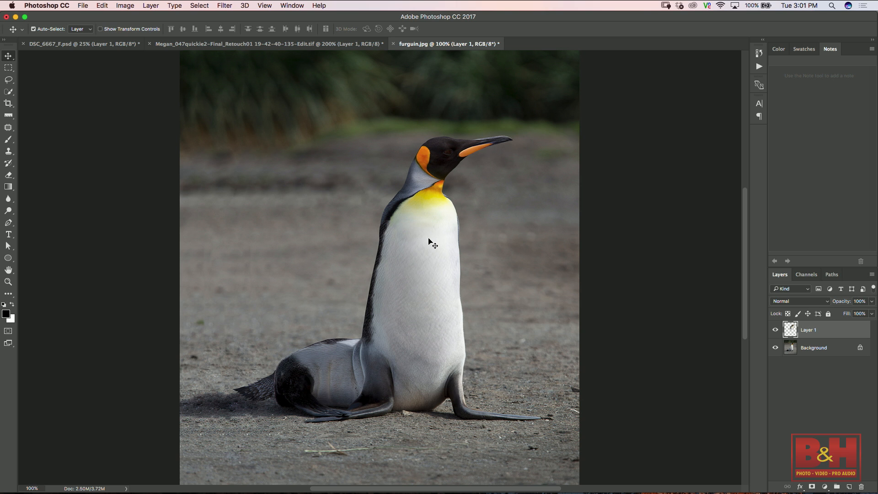
pyautogui.moveTo(433, 243); pyautogui.dragTo(110, 48)
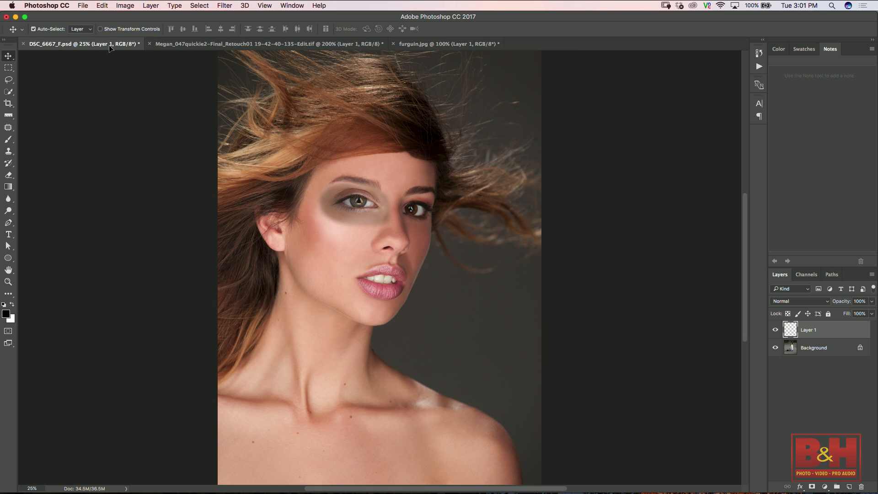
pyautogui.moveTo(110, 47); pyautogui.dragTo(313, 192)
pyautogui.moveTo(369, 247); pyautogui.dragTo(369, 247)
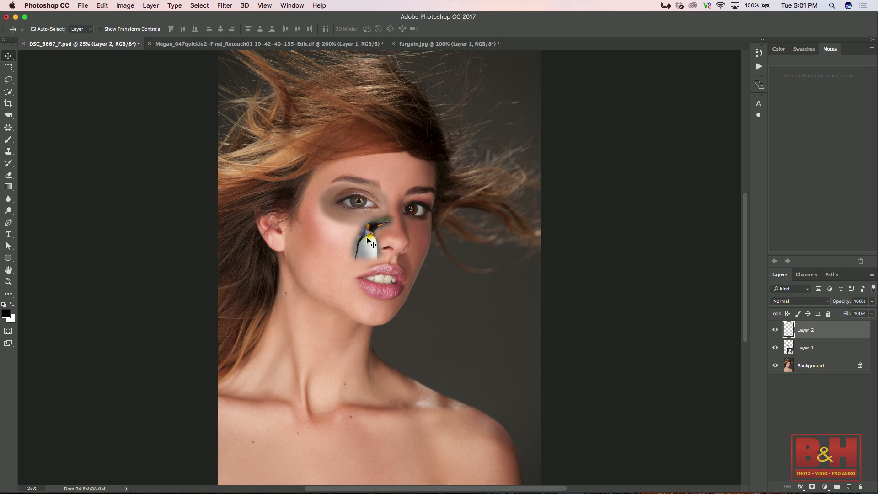
pyautogui.moveTo(370, 248); pyautogui.dragTo(255, 262)
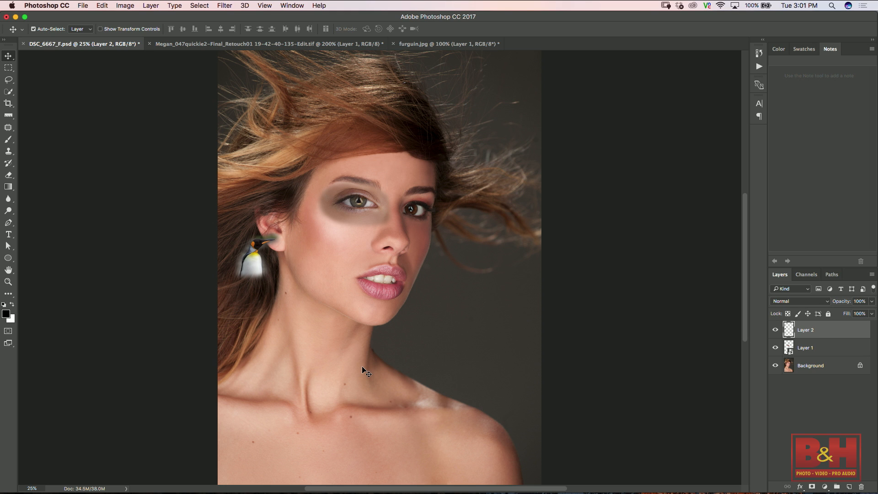